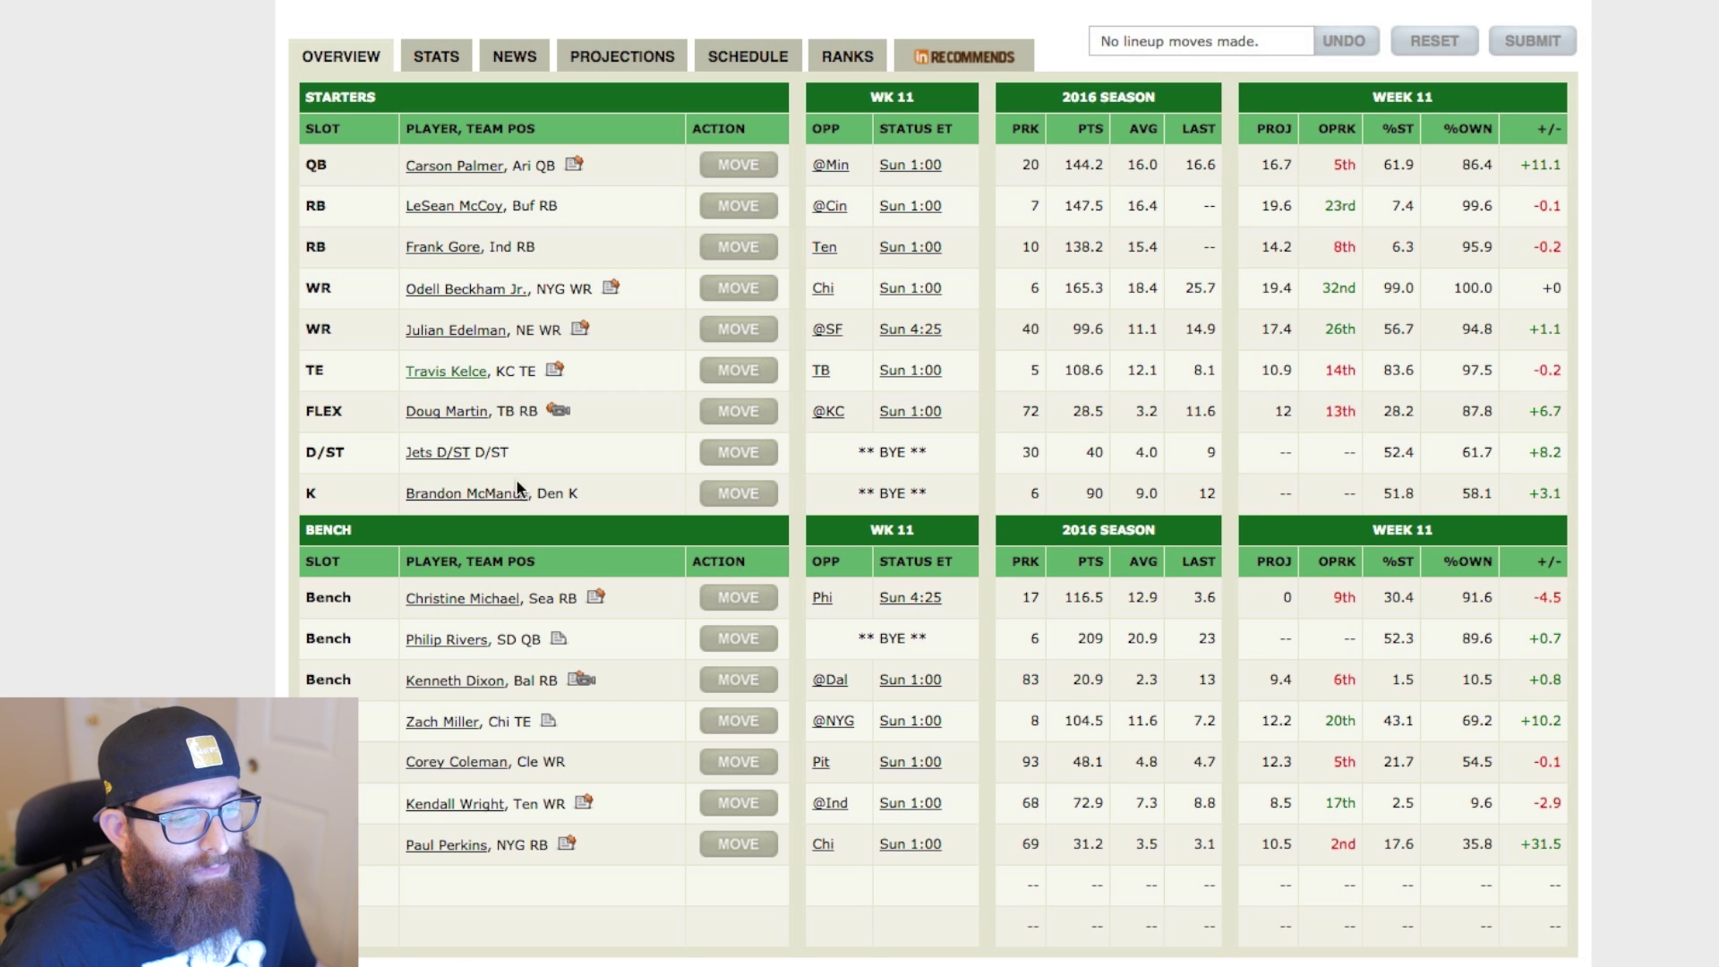
Examine the roster's bye-week players and running backs, checking Philip Rivers, the Jets D/ST, LeSean McCoy and Frank Gore
left_click(465, 643)
left_click(498, 639)
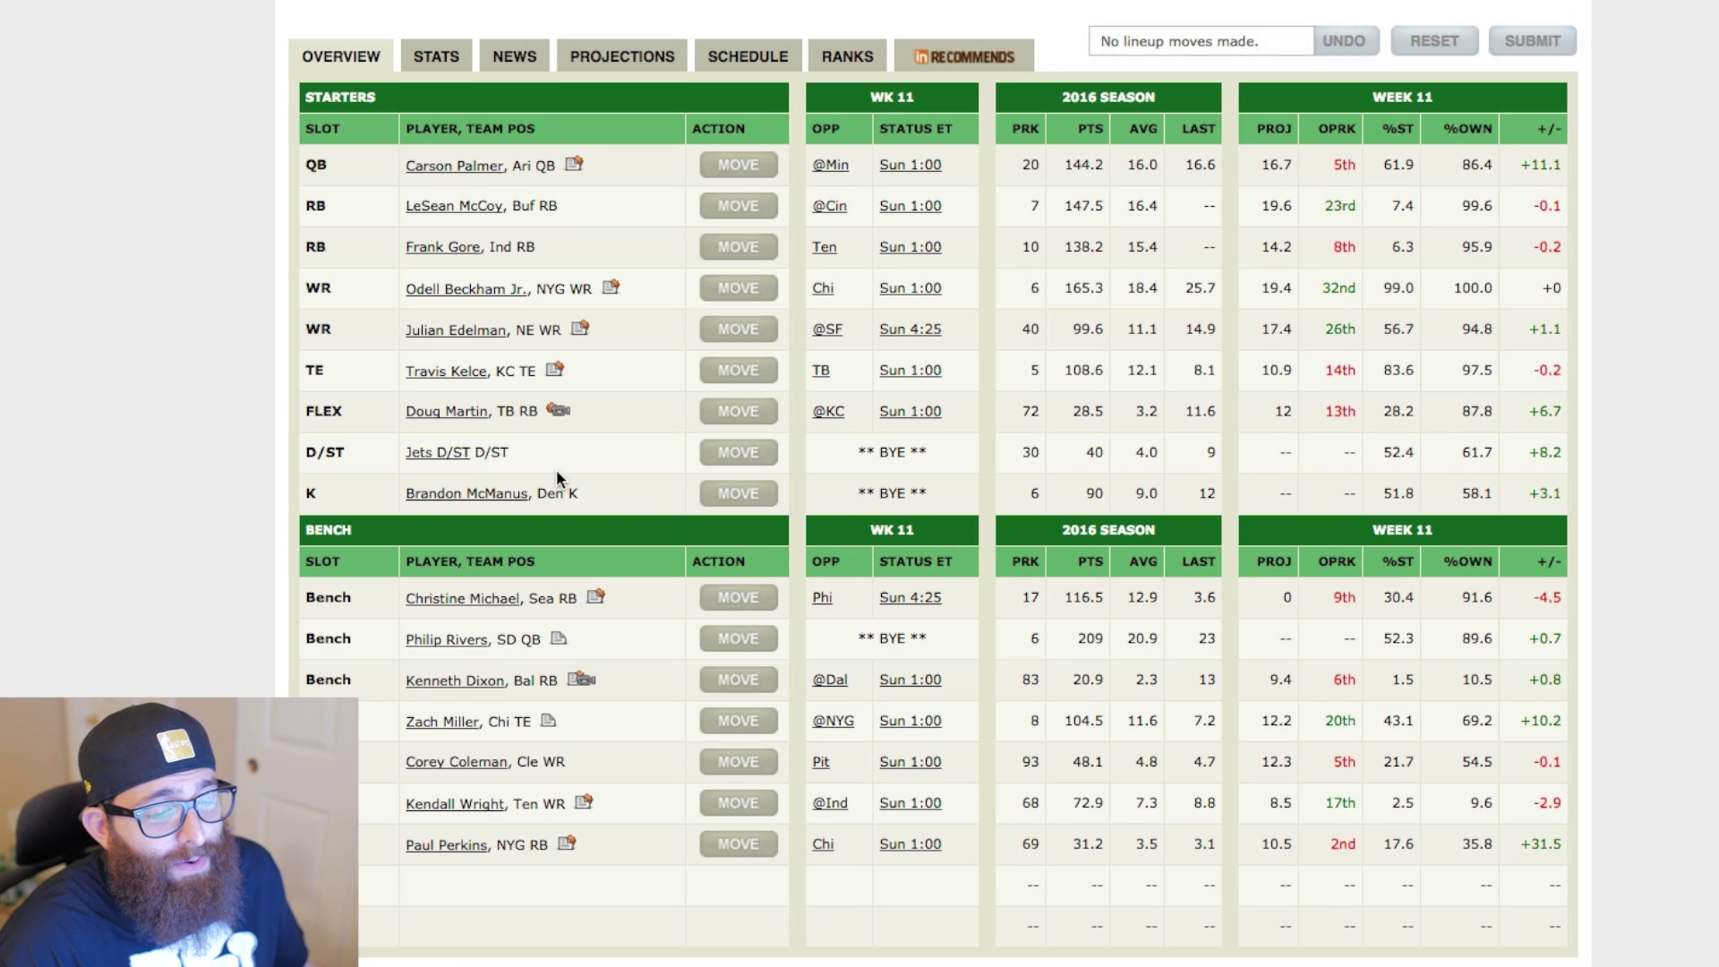
left_click(448, 460)
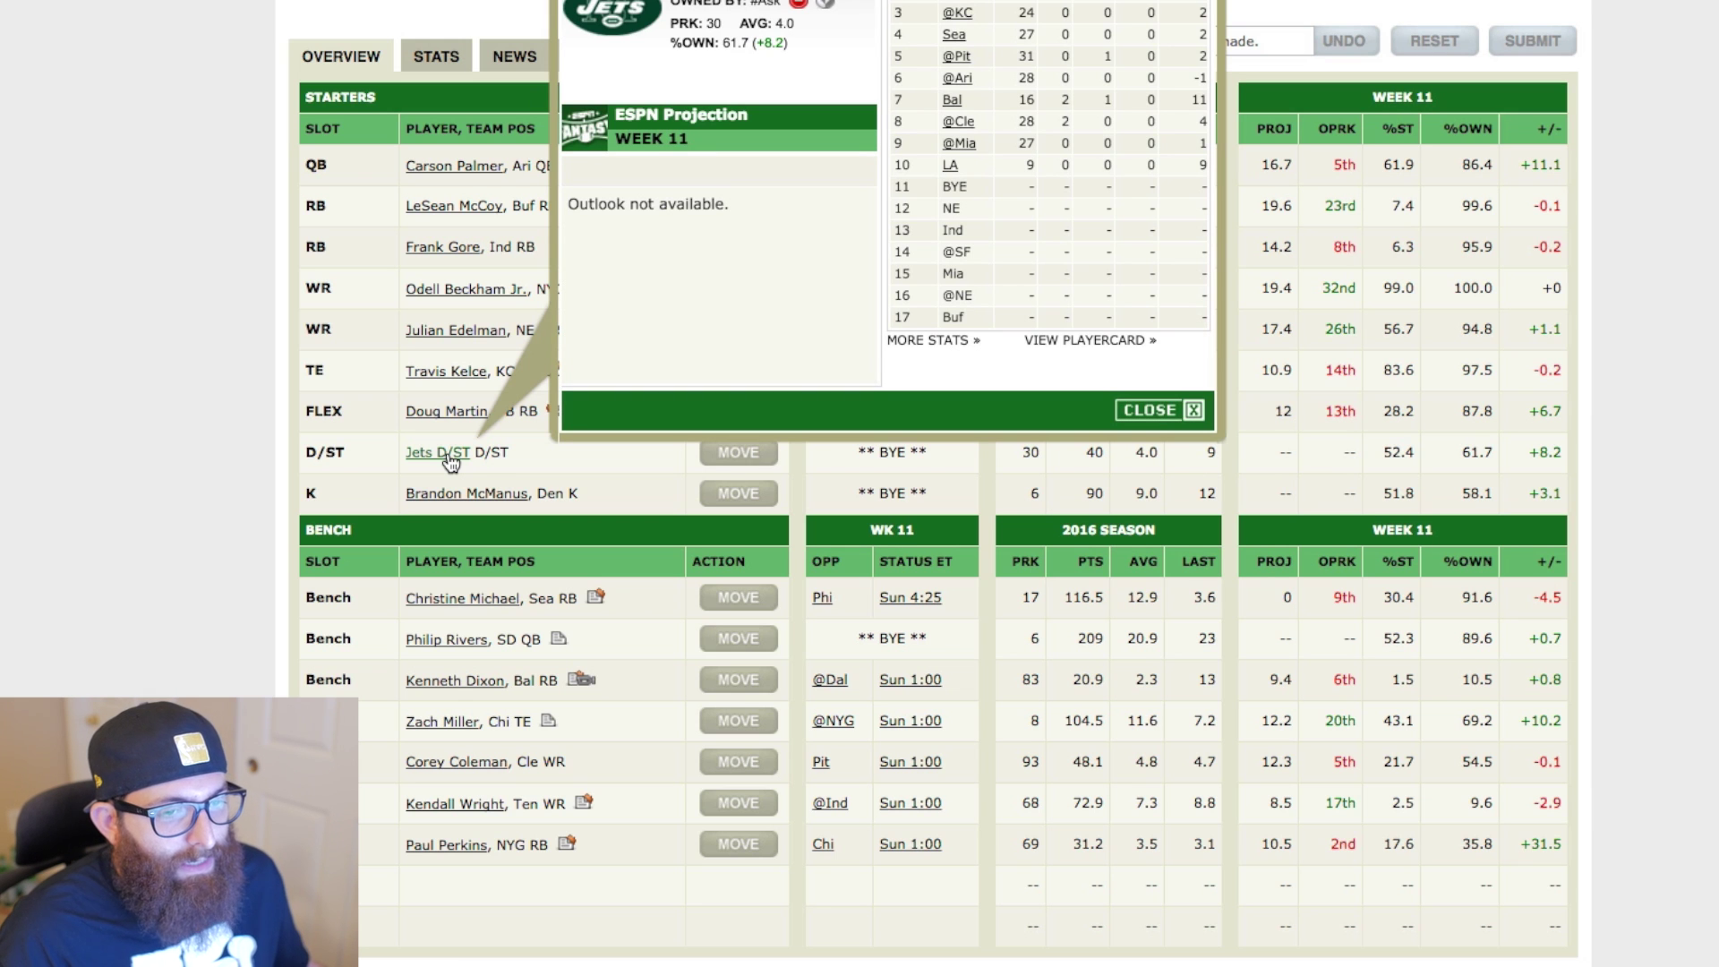
left_click(700, 493)
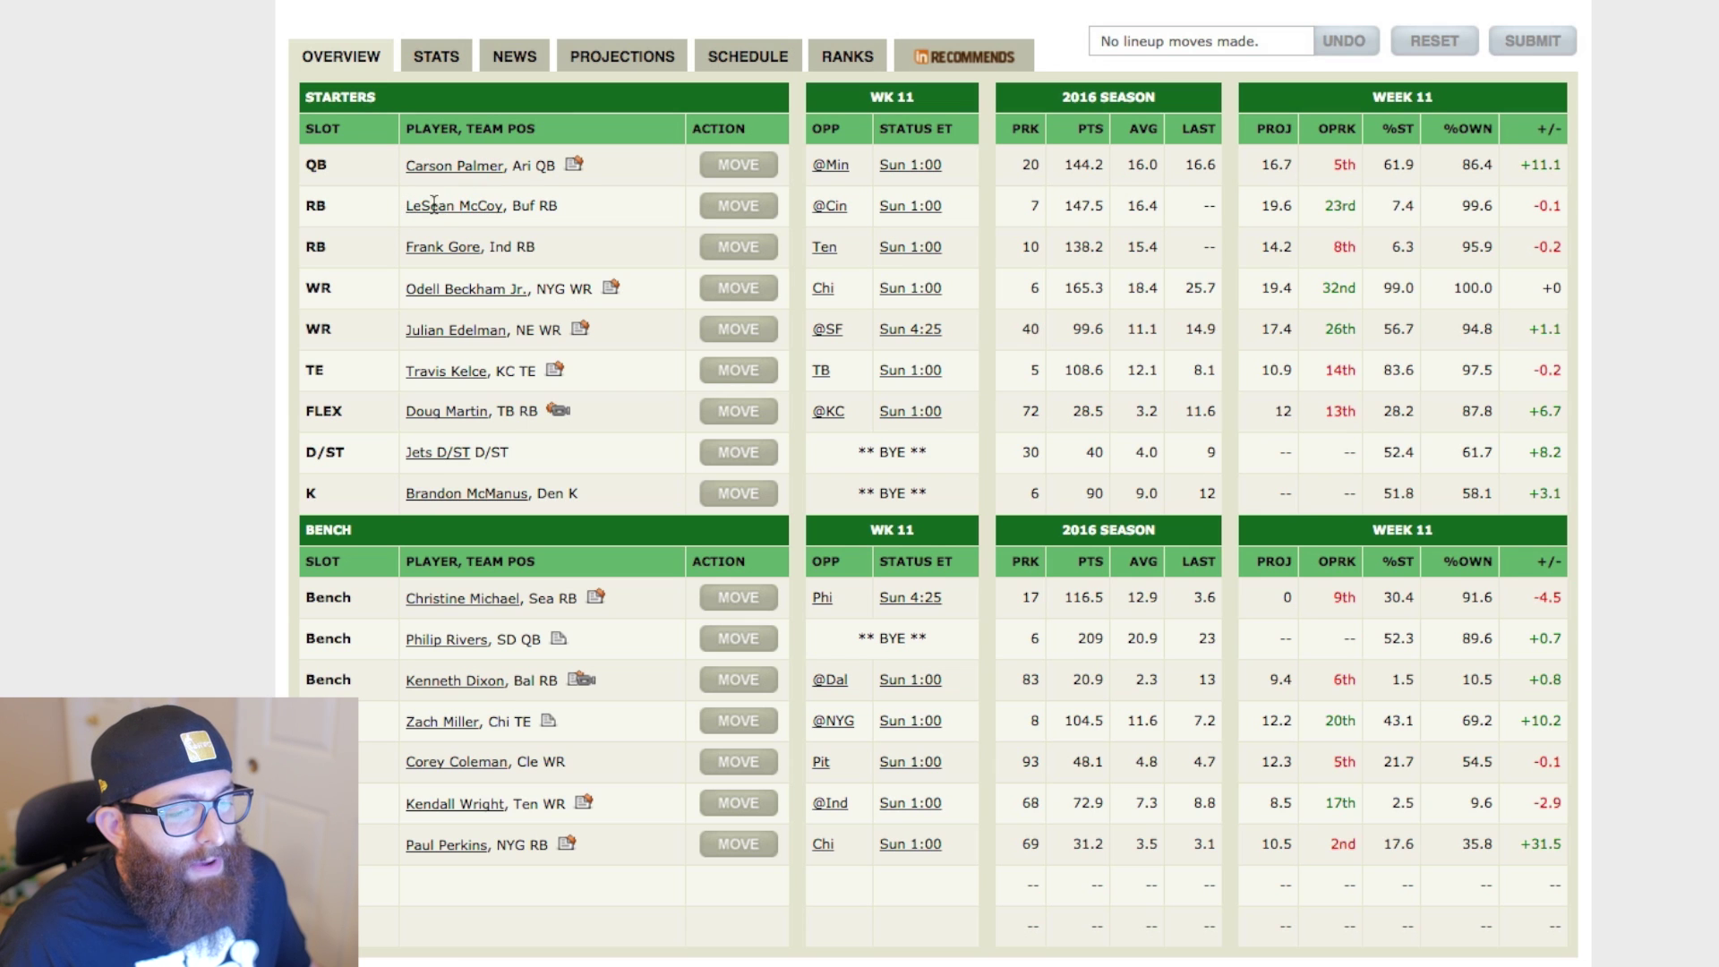
left_click_drag(405, 205, 951, 260)
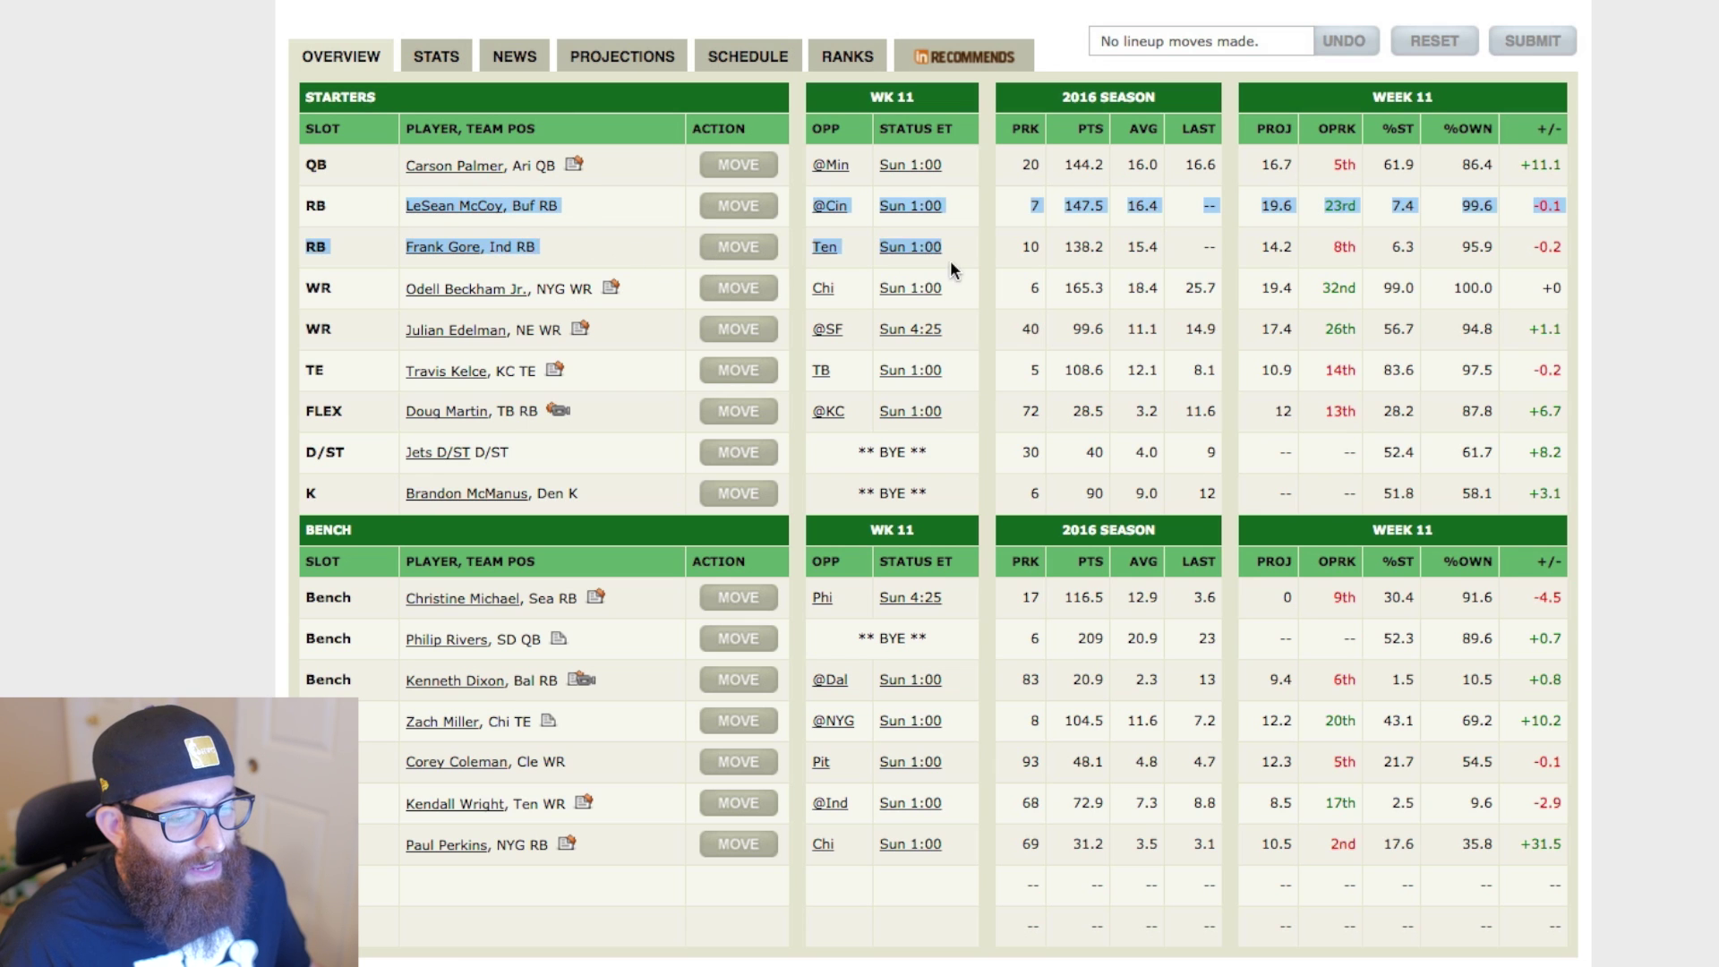
left_click(950, 266)
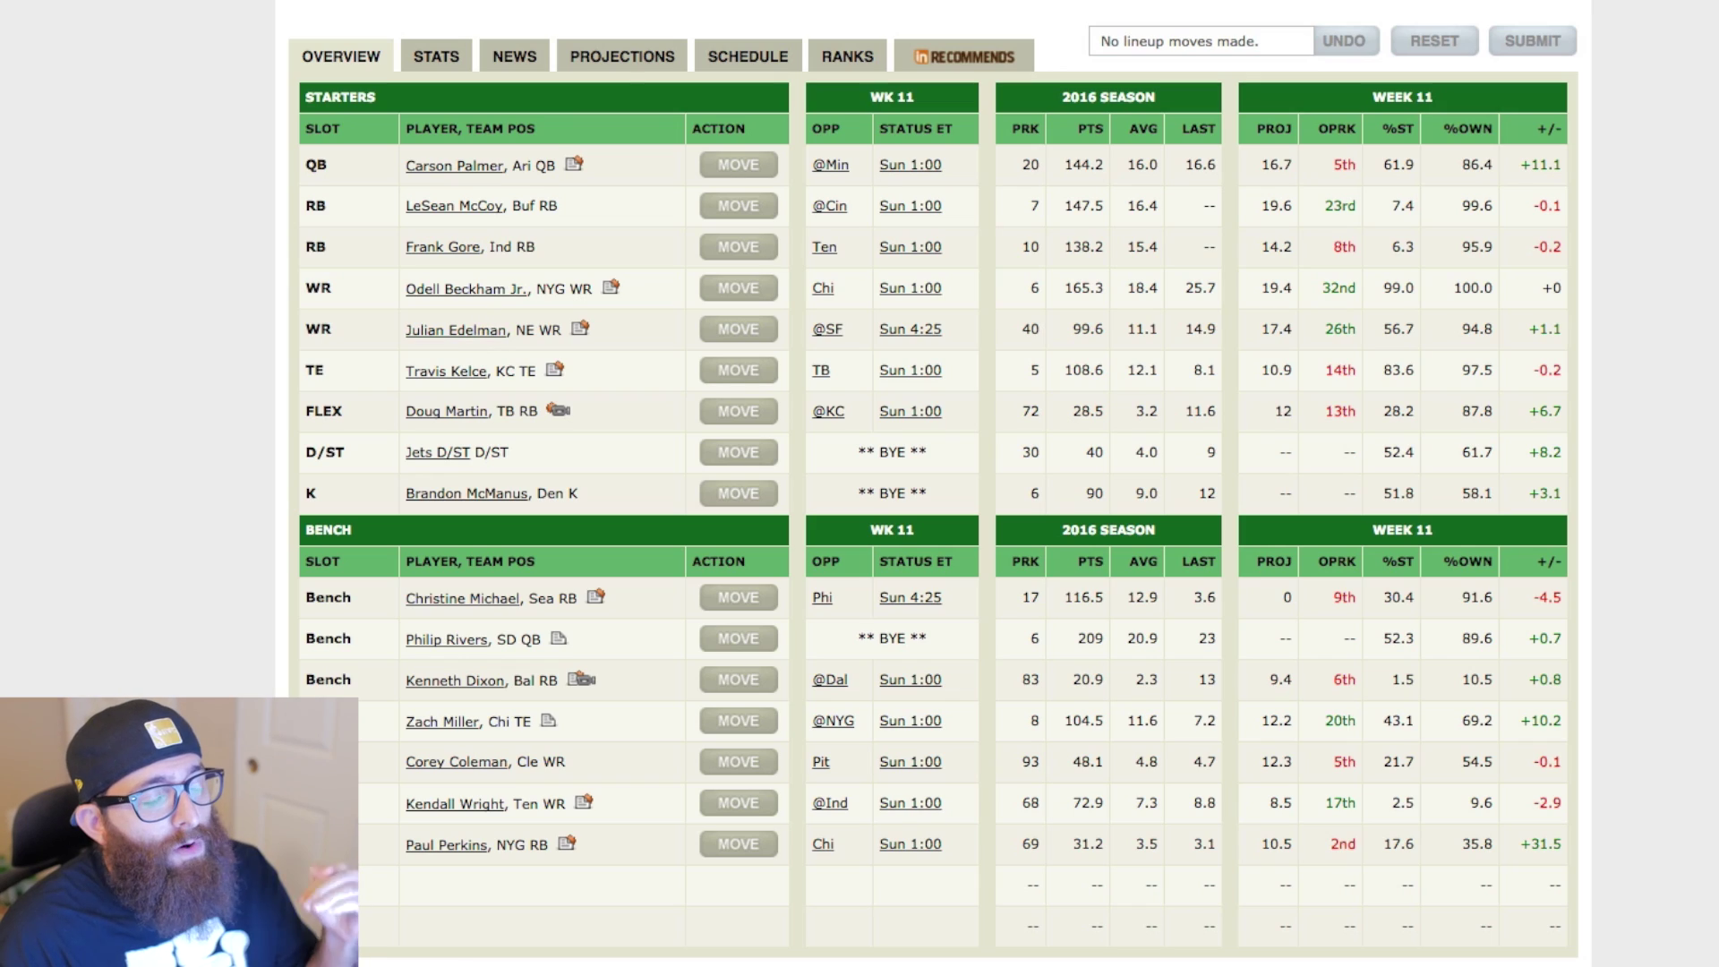
key("ctrl+a")
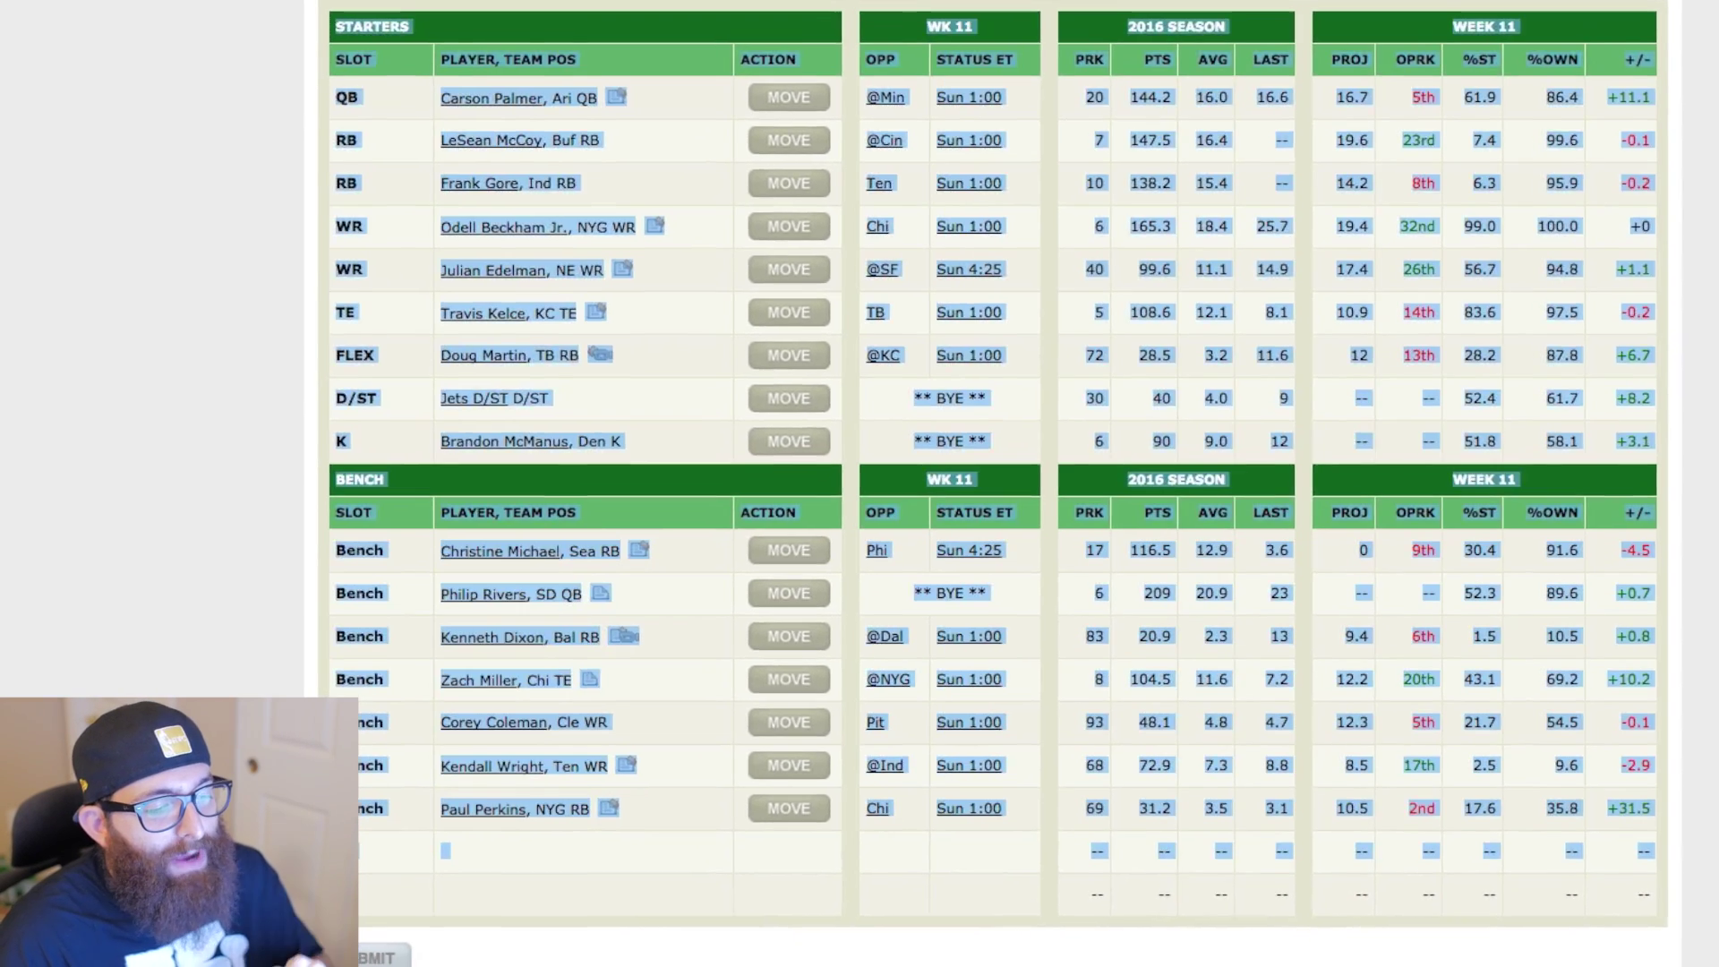
left_click(401, 804)
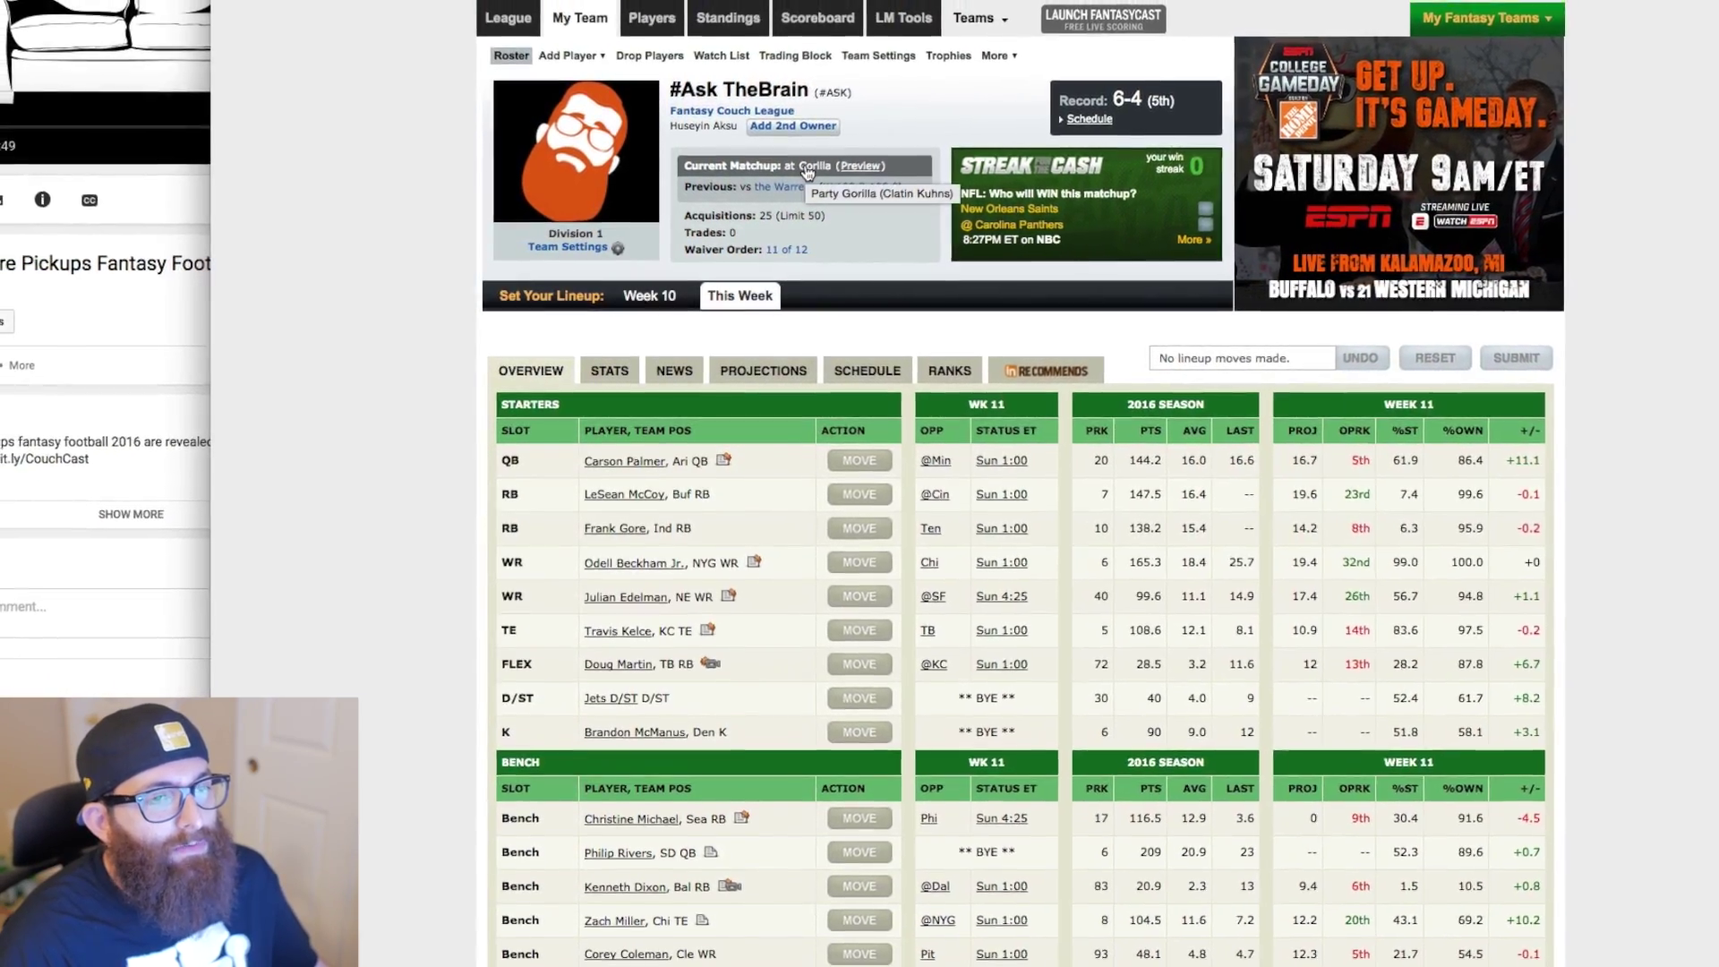
Open the current matchup opponent's team page, Party Gorilla, and examine its starters and bench
left_click(805, 170)
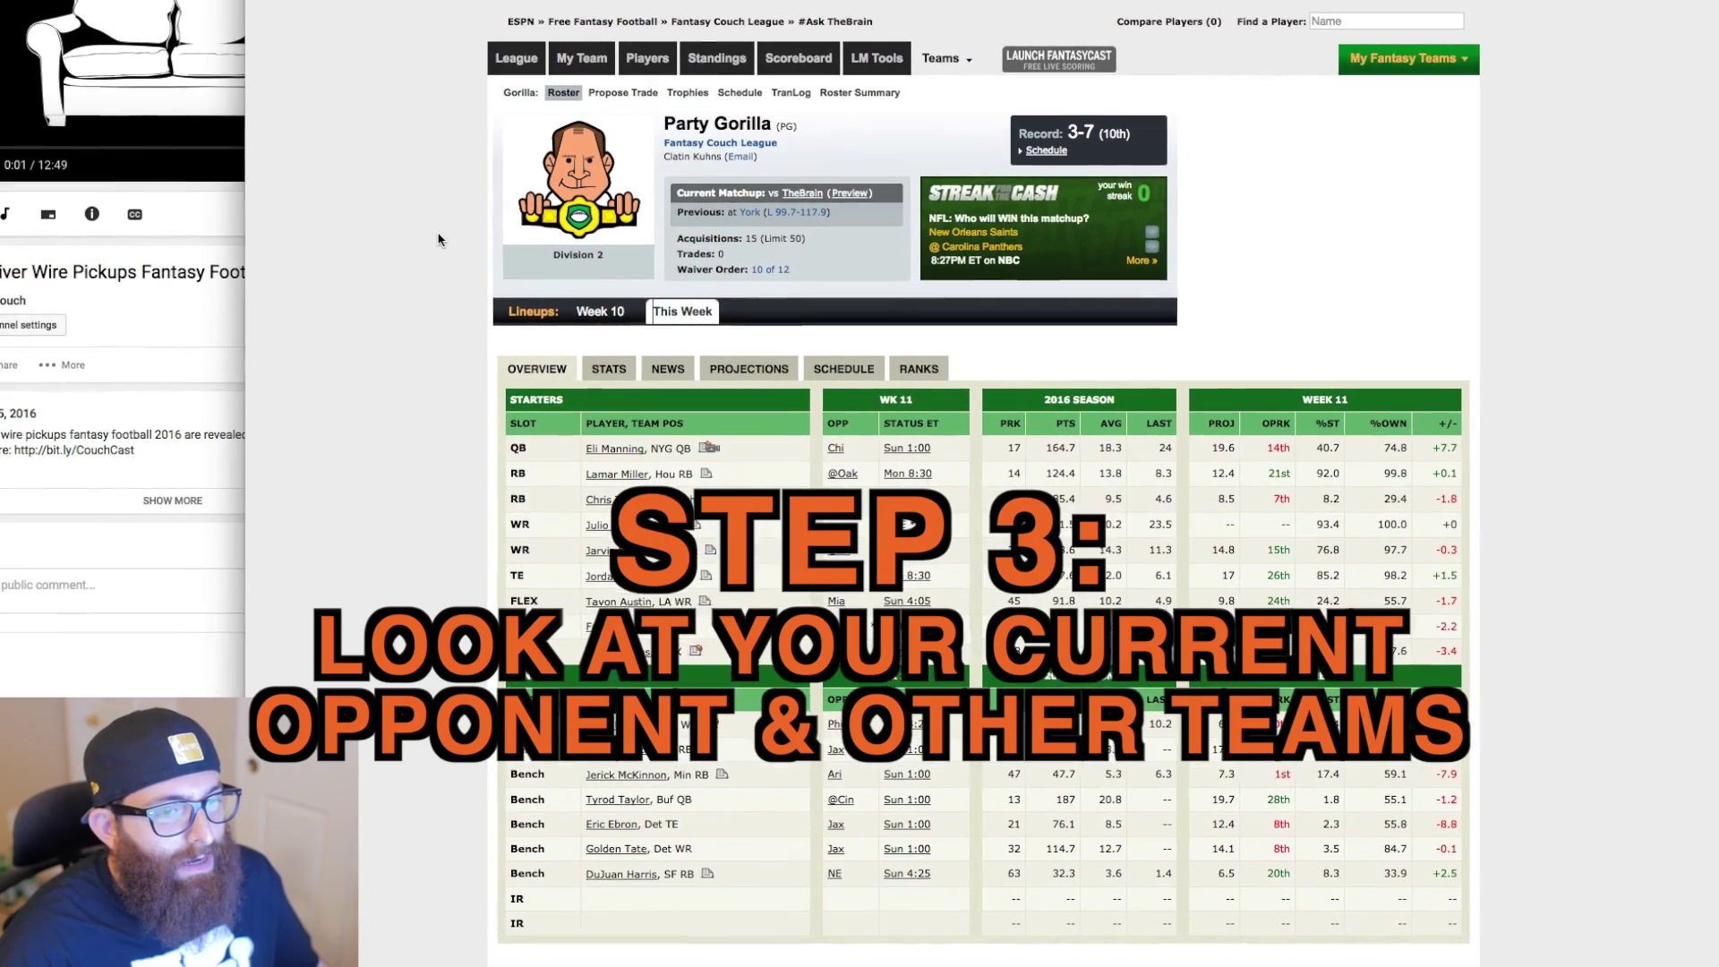
scroll(438, 232, "down", 1)
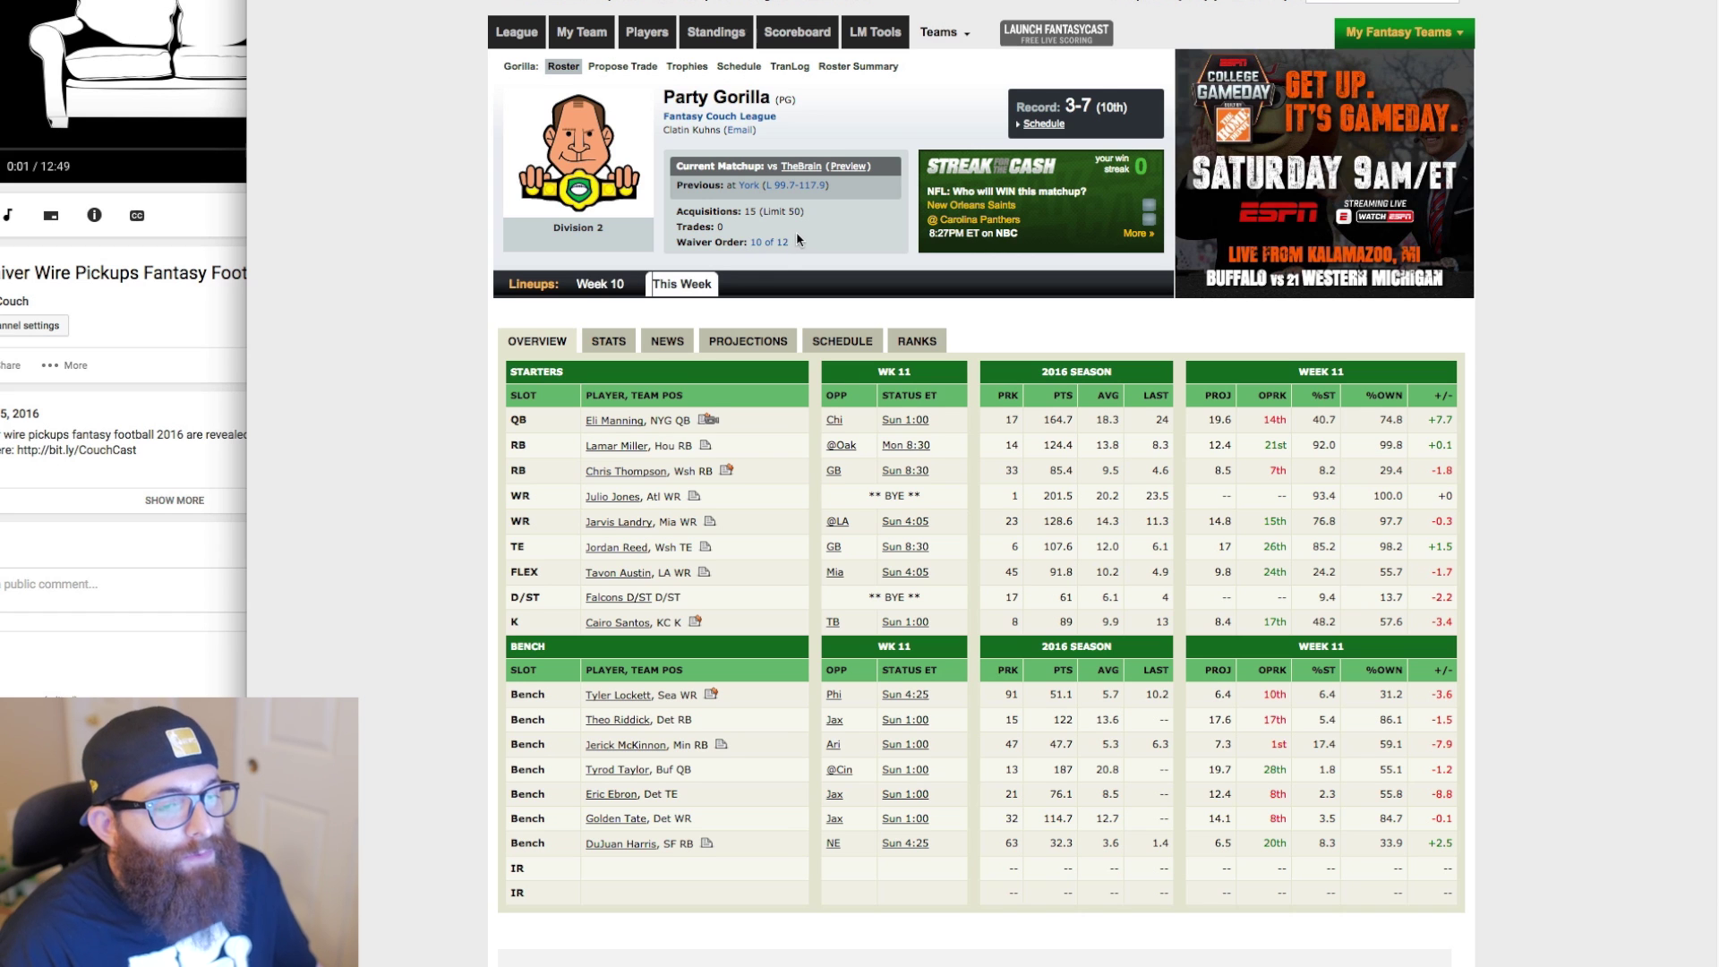
scroll(788, 240, "up", 1)
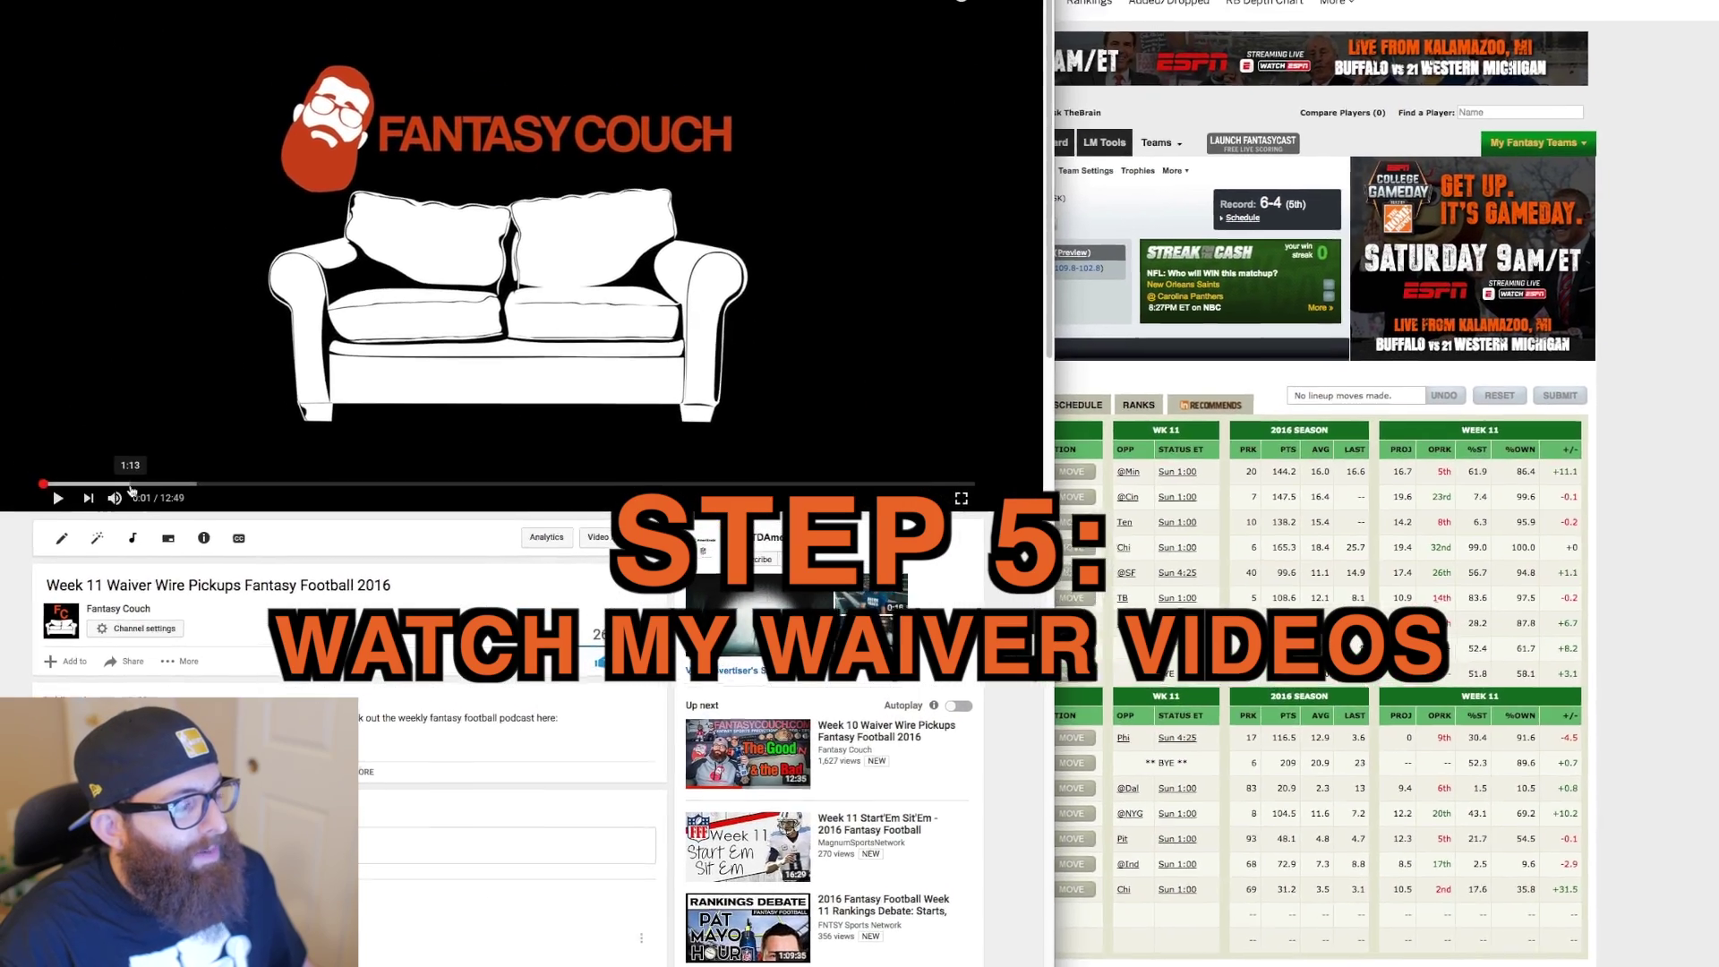
Skip through the Week 11 Waiver Wire Pickups video on YouTube to its list of QBs to add at 2:56
left_click(107, 467)
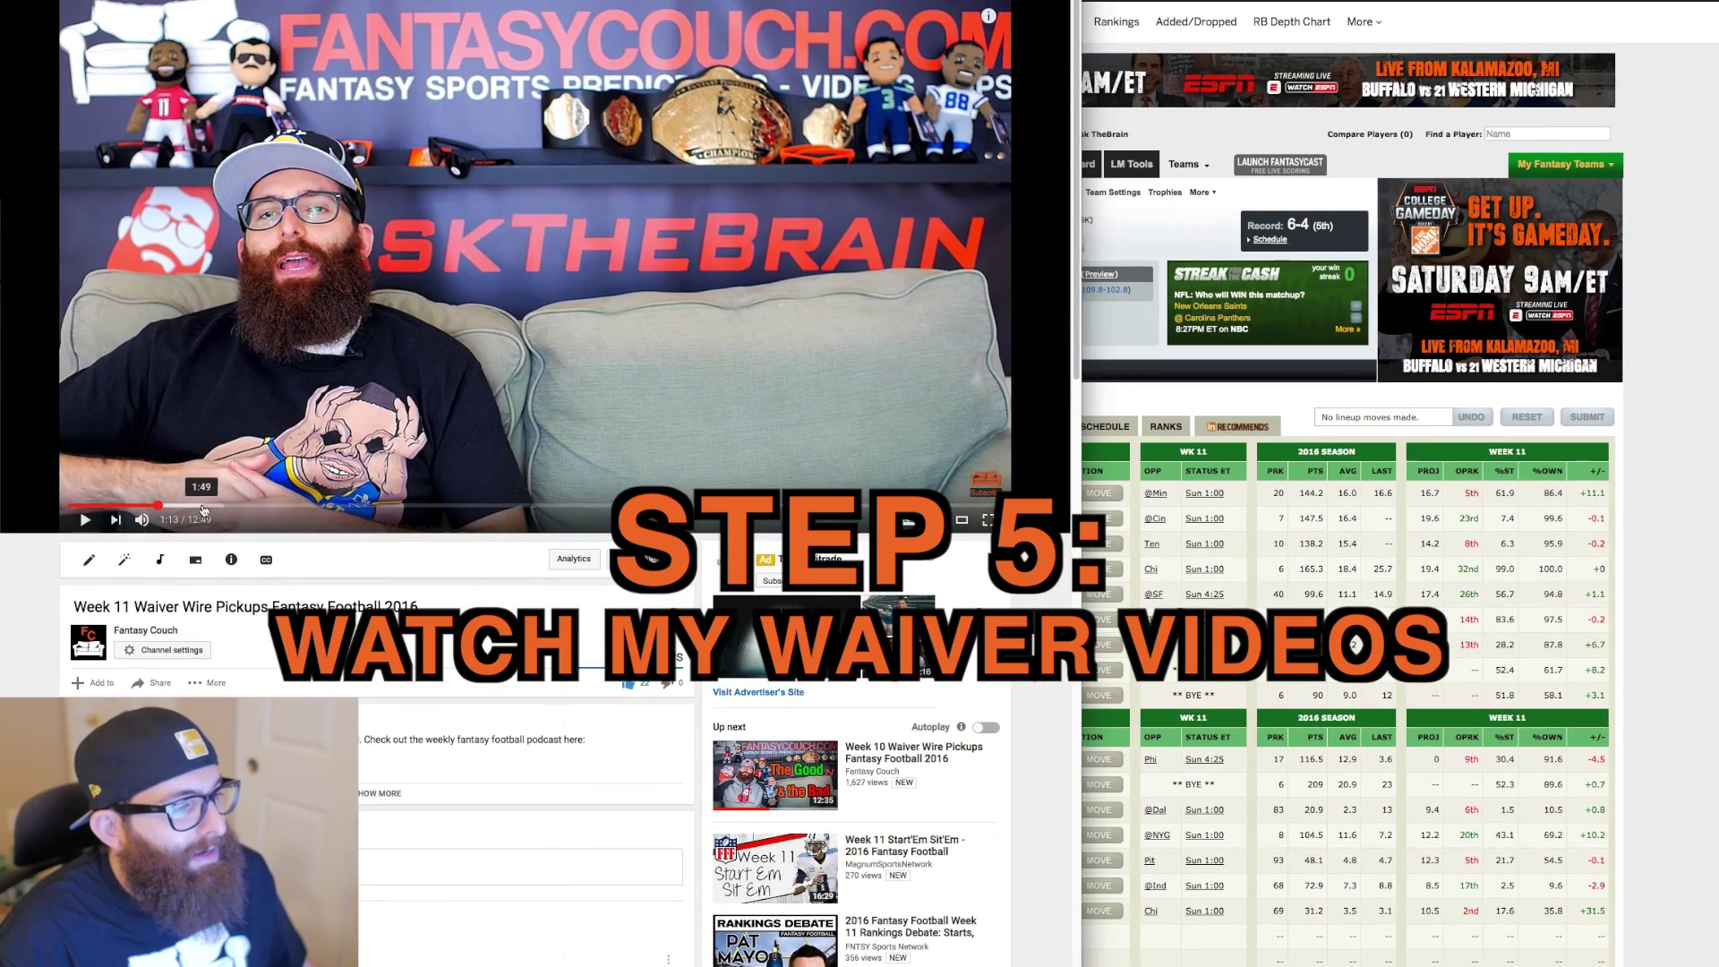
left_click(218, 506)
left_click(249, 507)
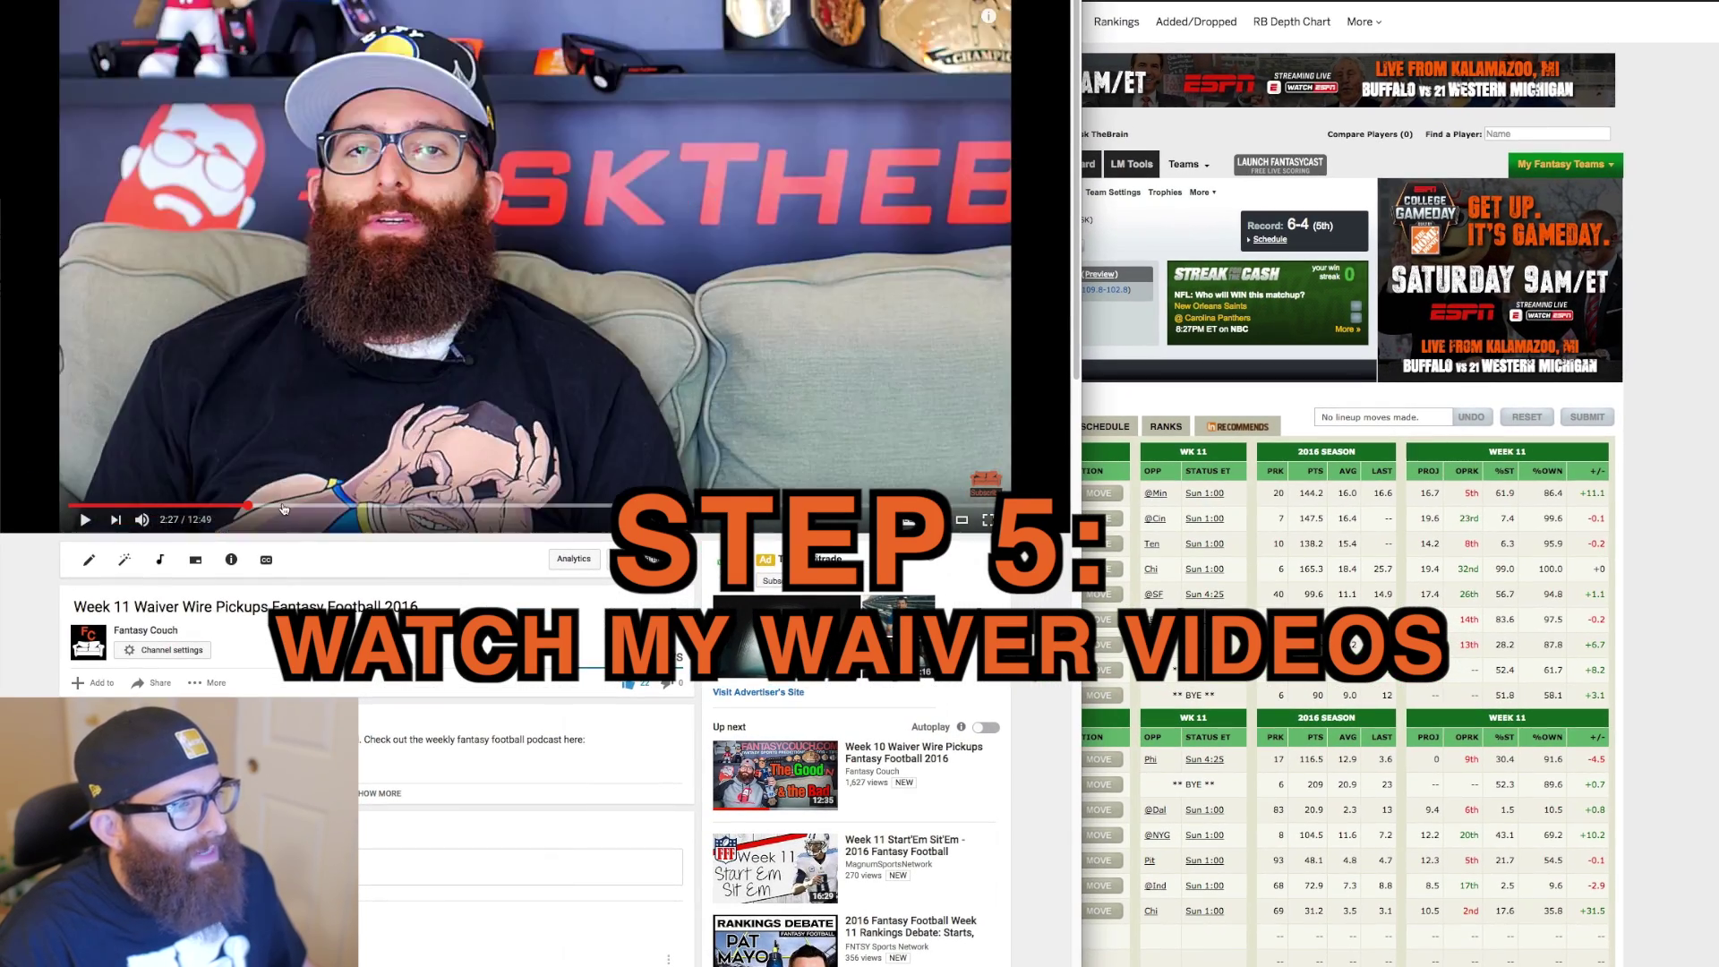
left_click(283, 506)
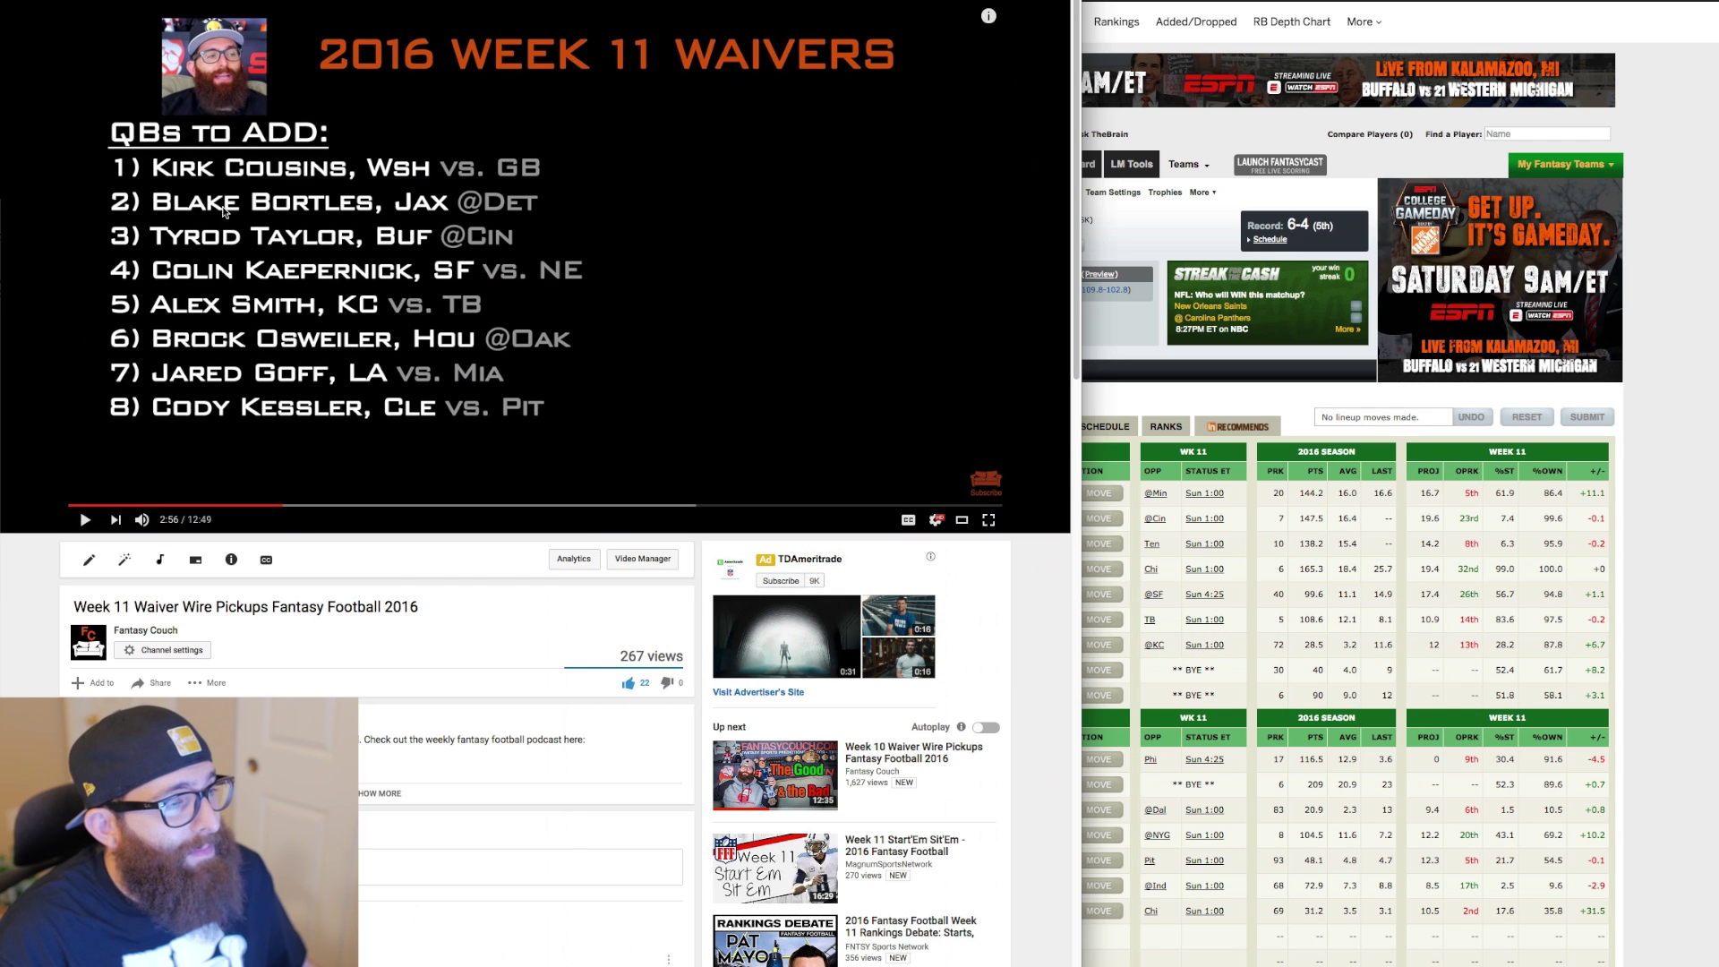
Switch to the ESPN fantasy team page and list only the available quarterbacks among the free agents
left_click(1198, 931)
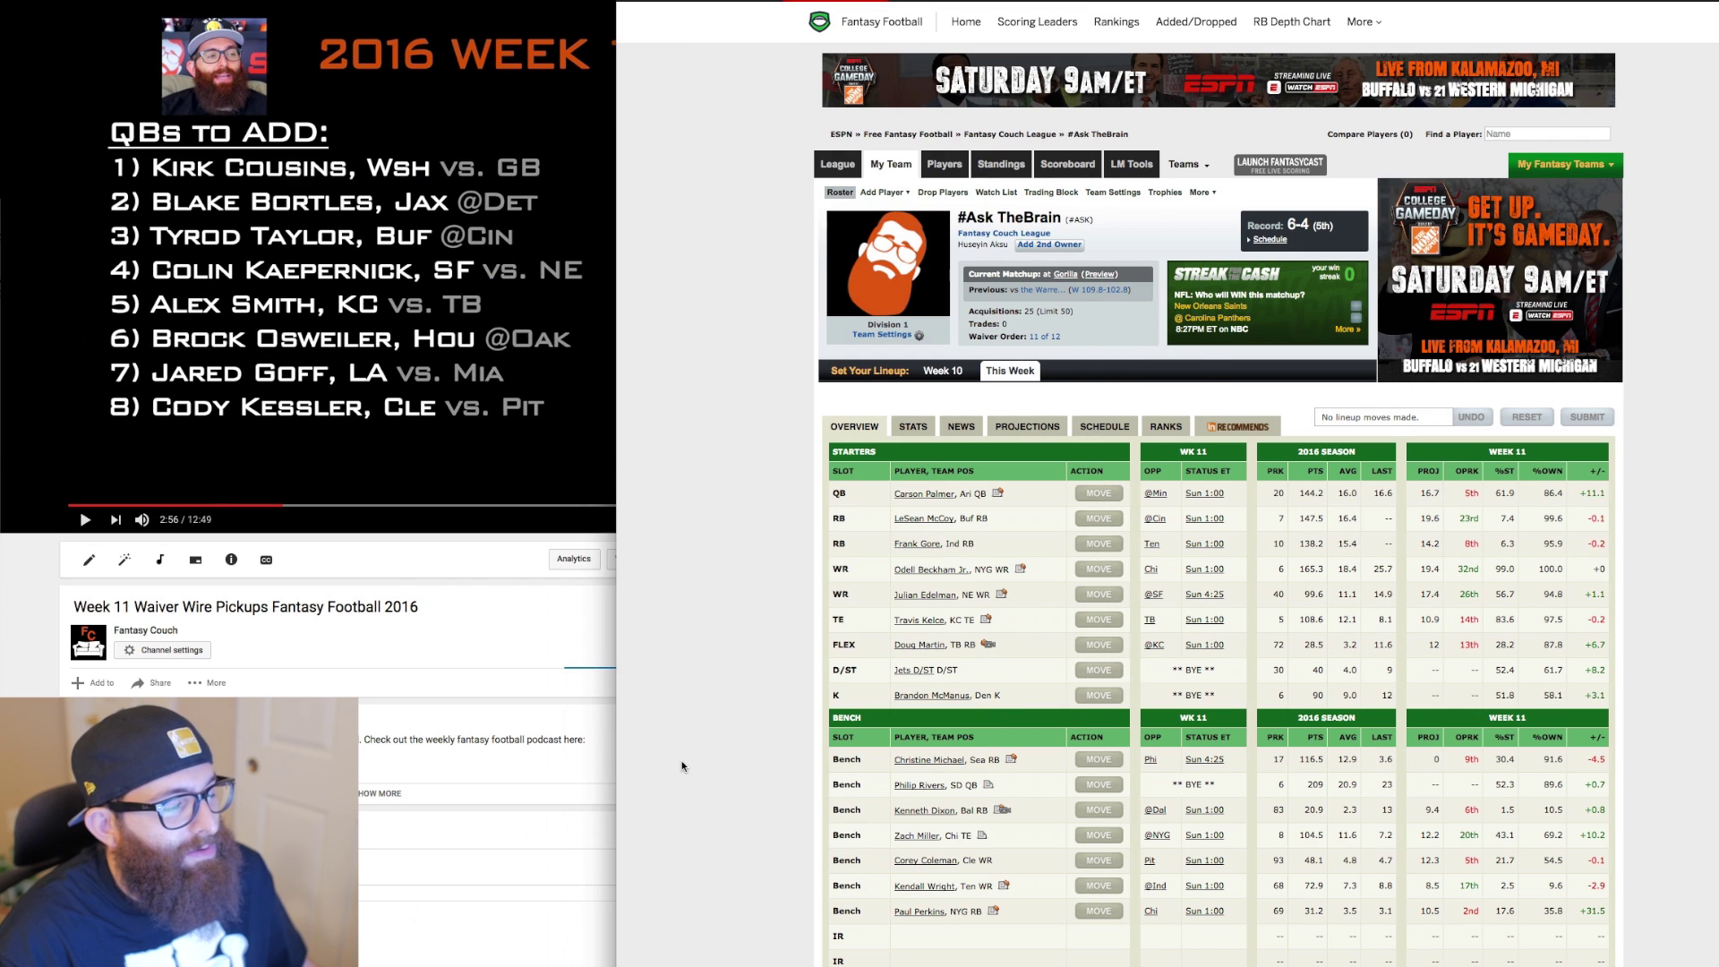
left_click(944, 164)
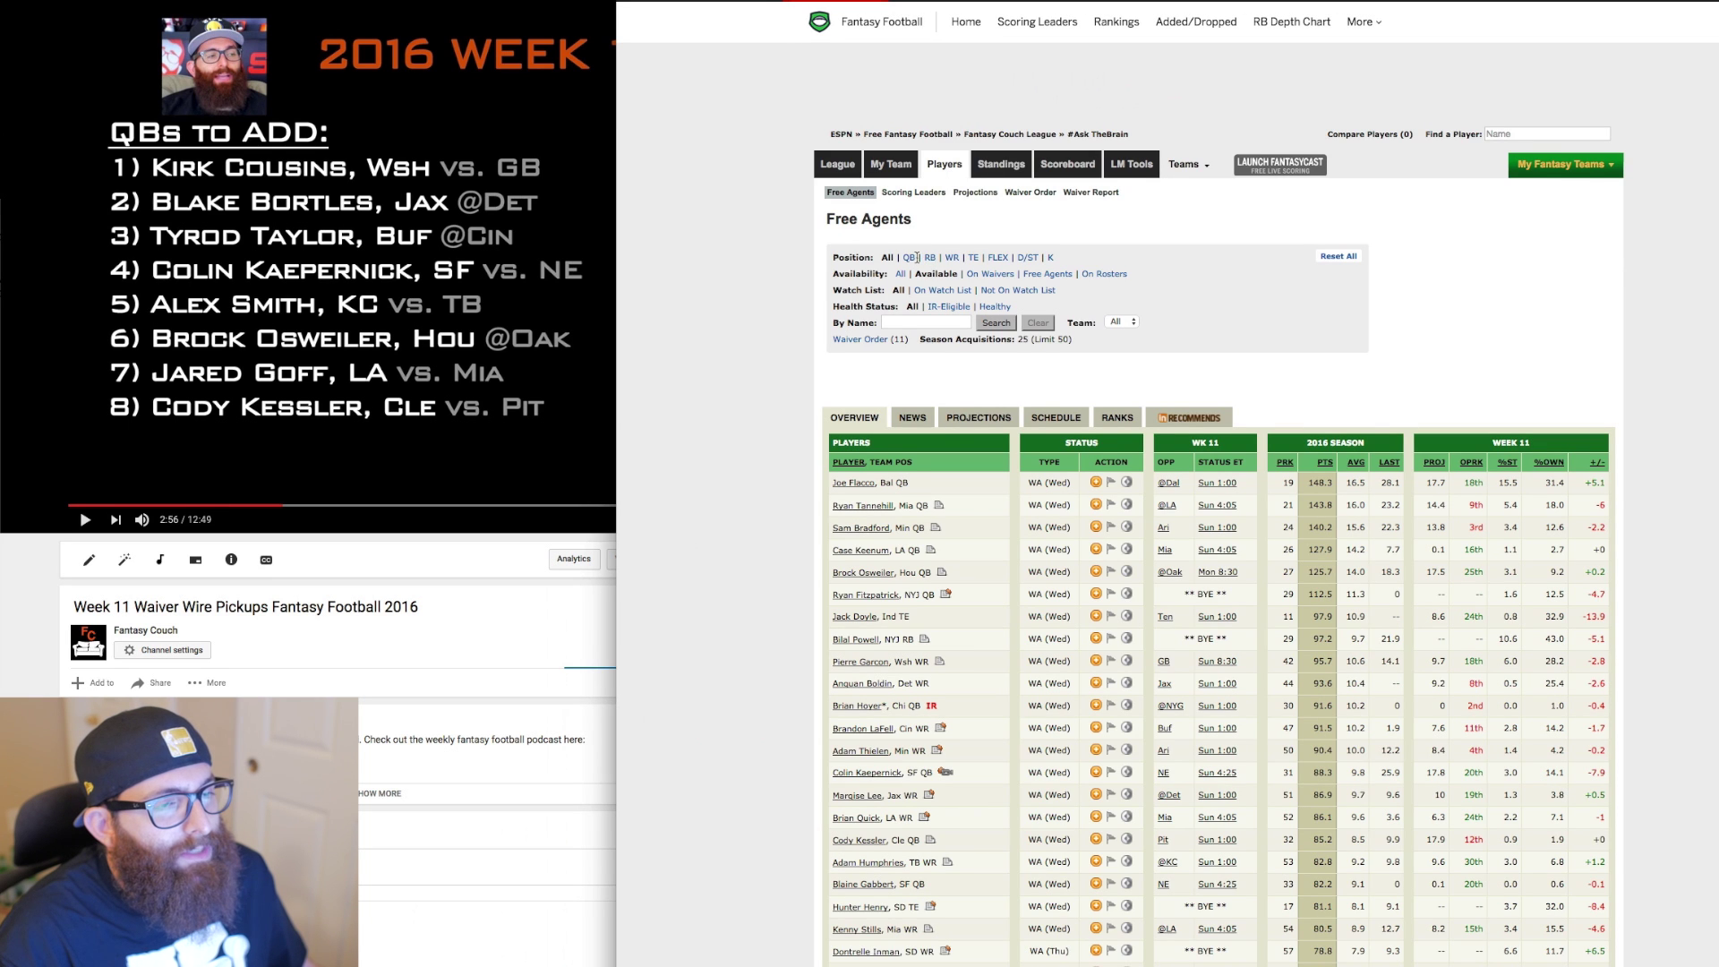
left_click(909, 257)
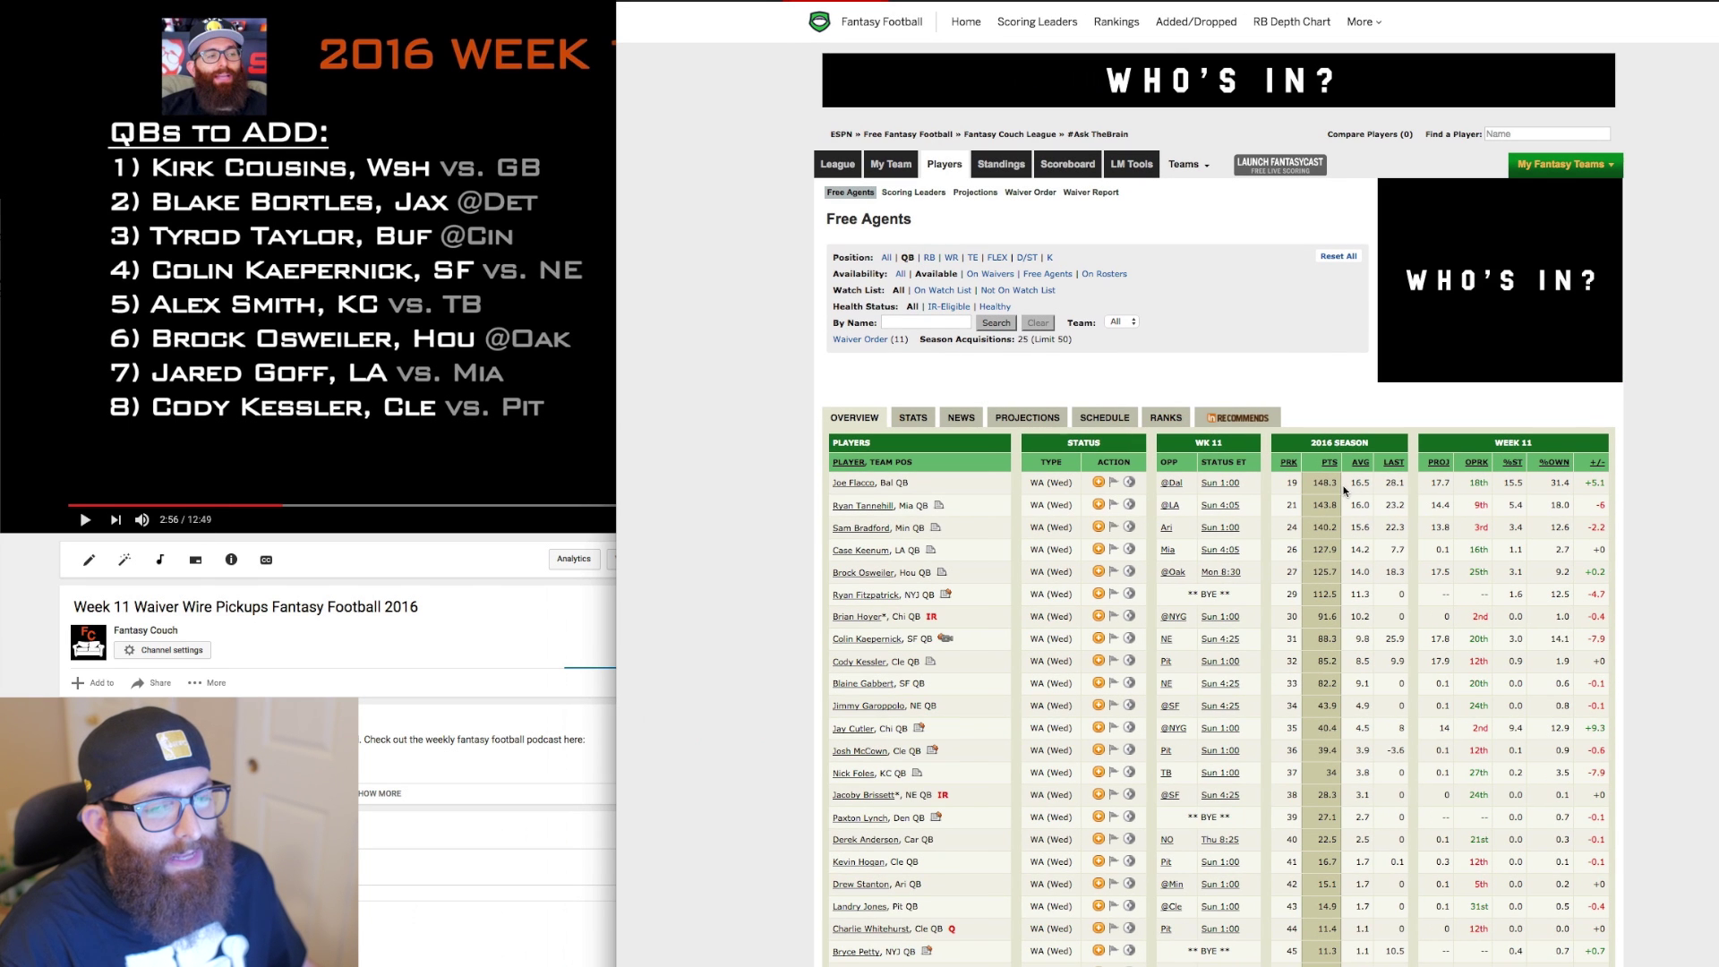
Compare the available quarterbacks by season average and sort them by Week 11 projected points
left_click(1393, 463)
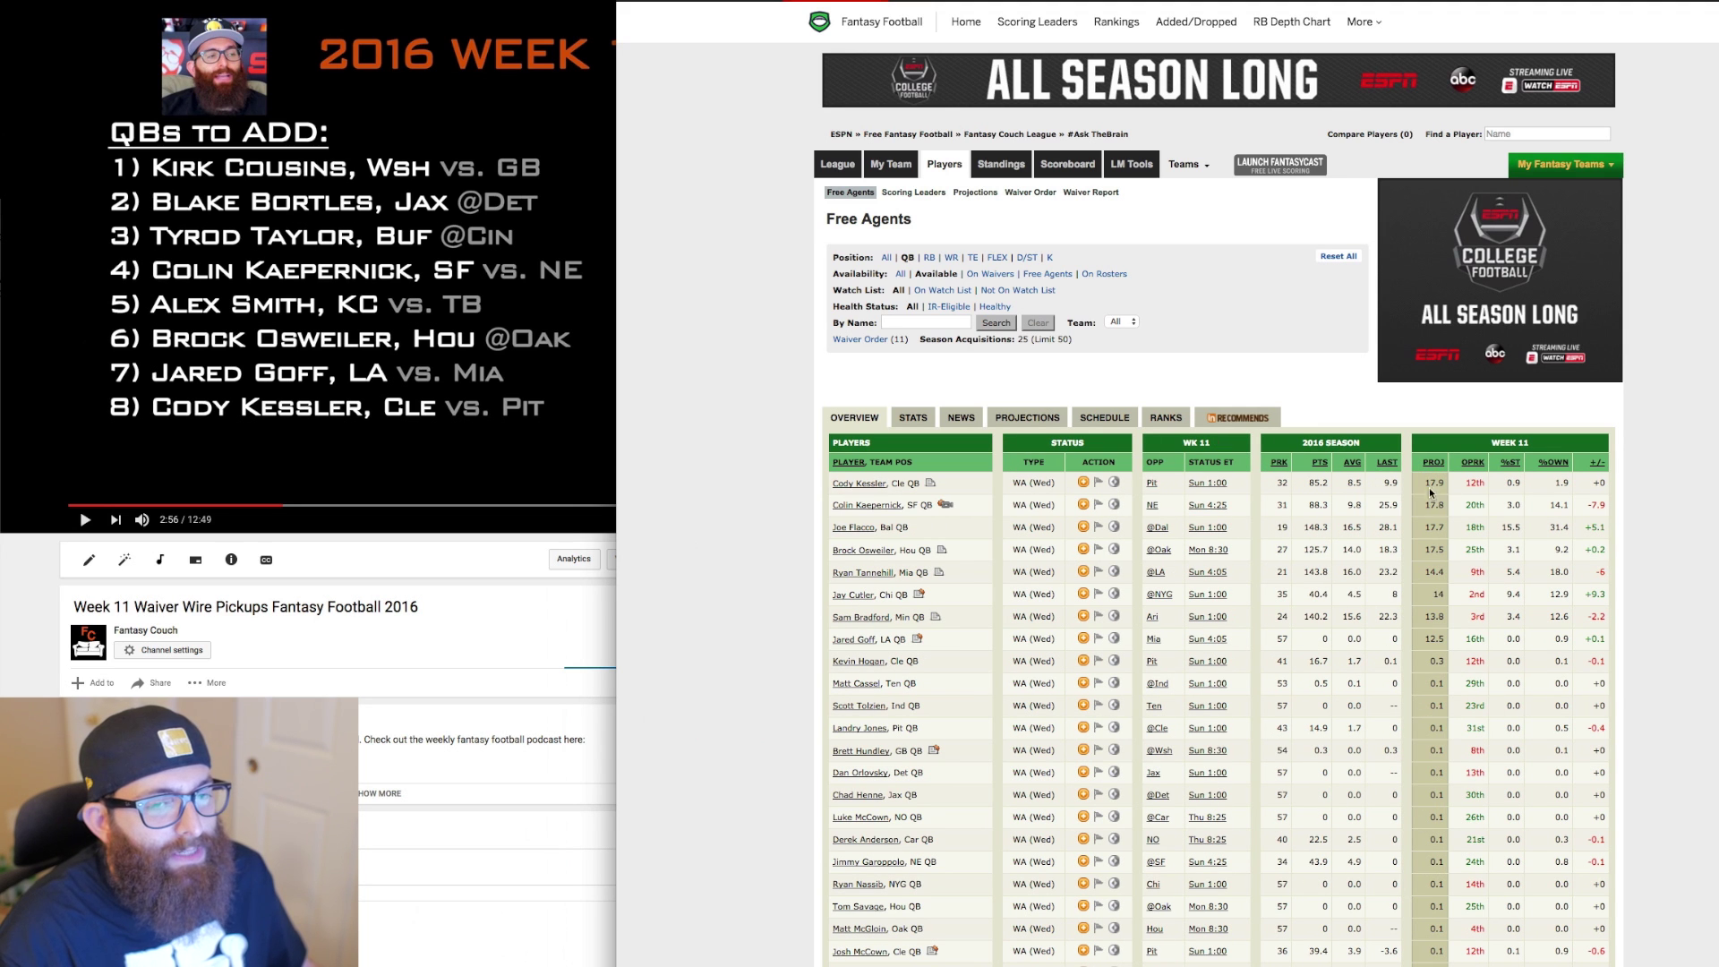
left_click(1355, 464)
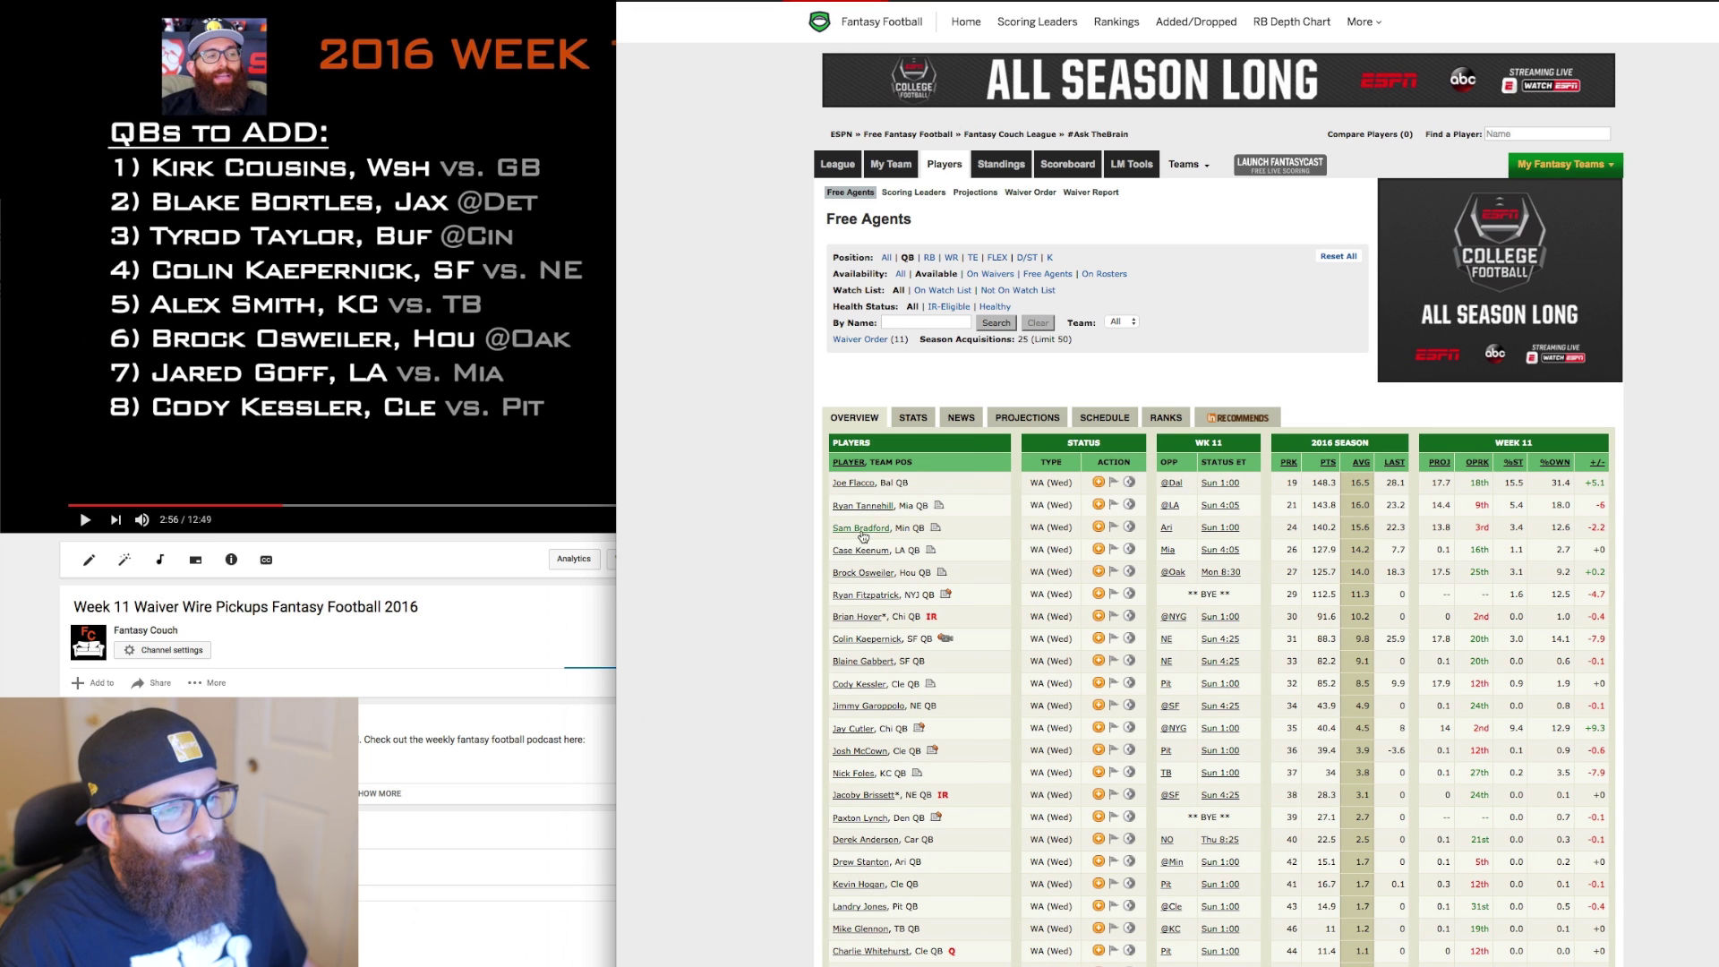
left_click(1440, 463)
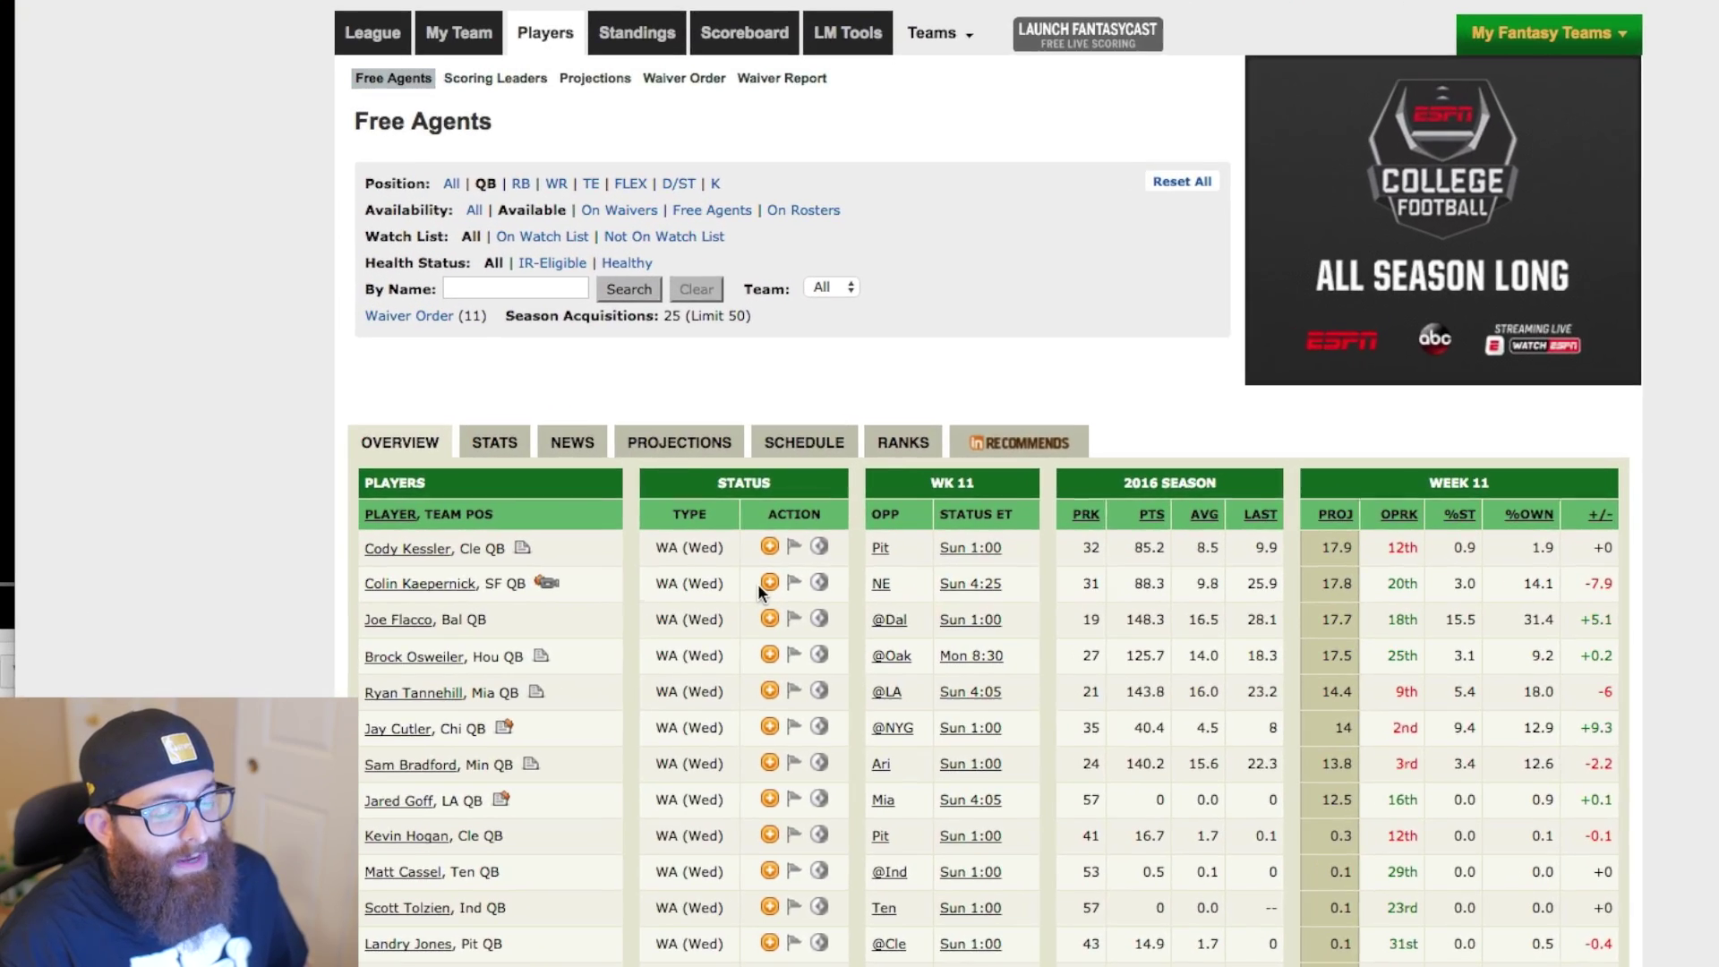
Claim Colin Kaepernick from waivers and drop Kendall Wright after checking the bench cards of Paul Perkins, Corey Coleman and Kendall Wright
left_click(766, 583)
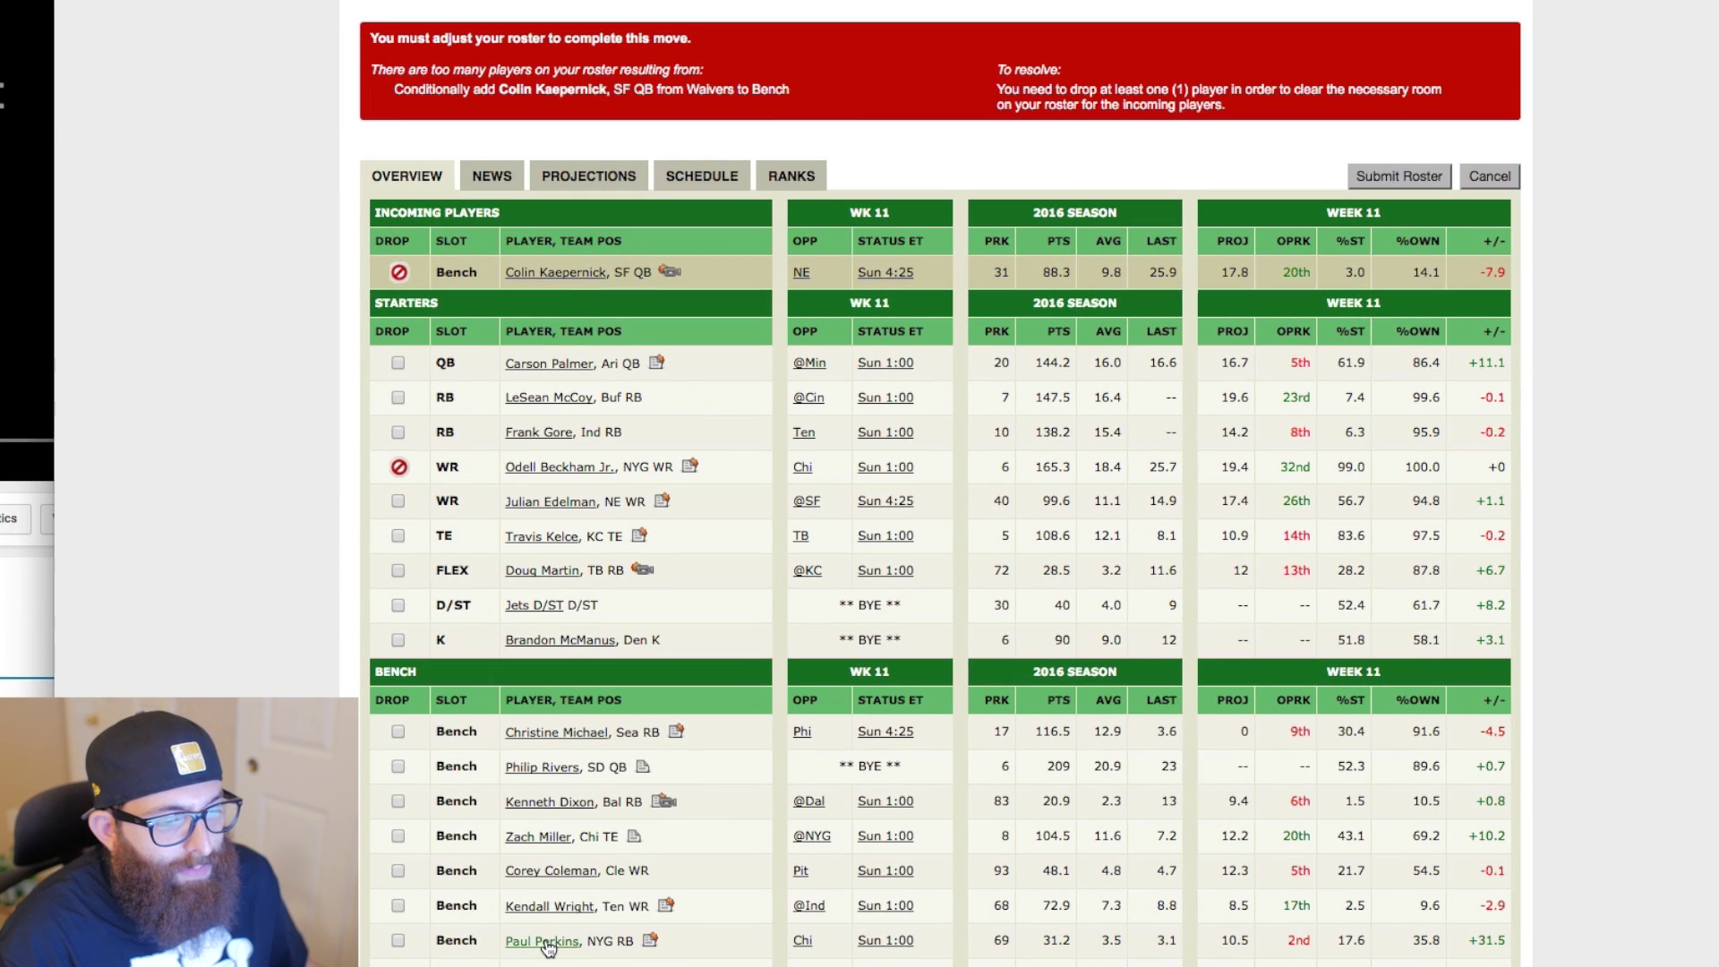
left_click(544, 942)
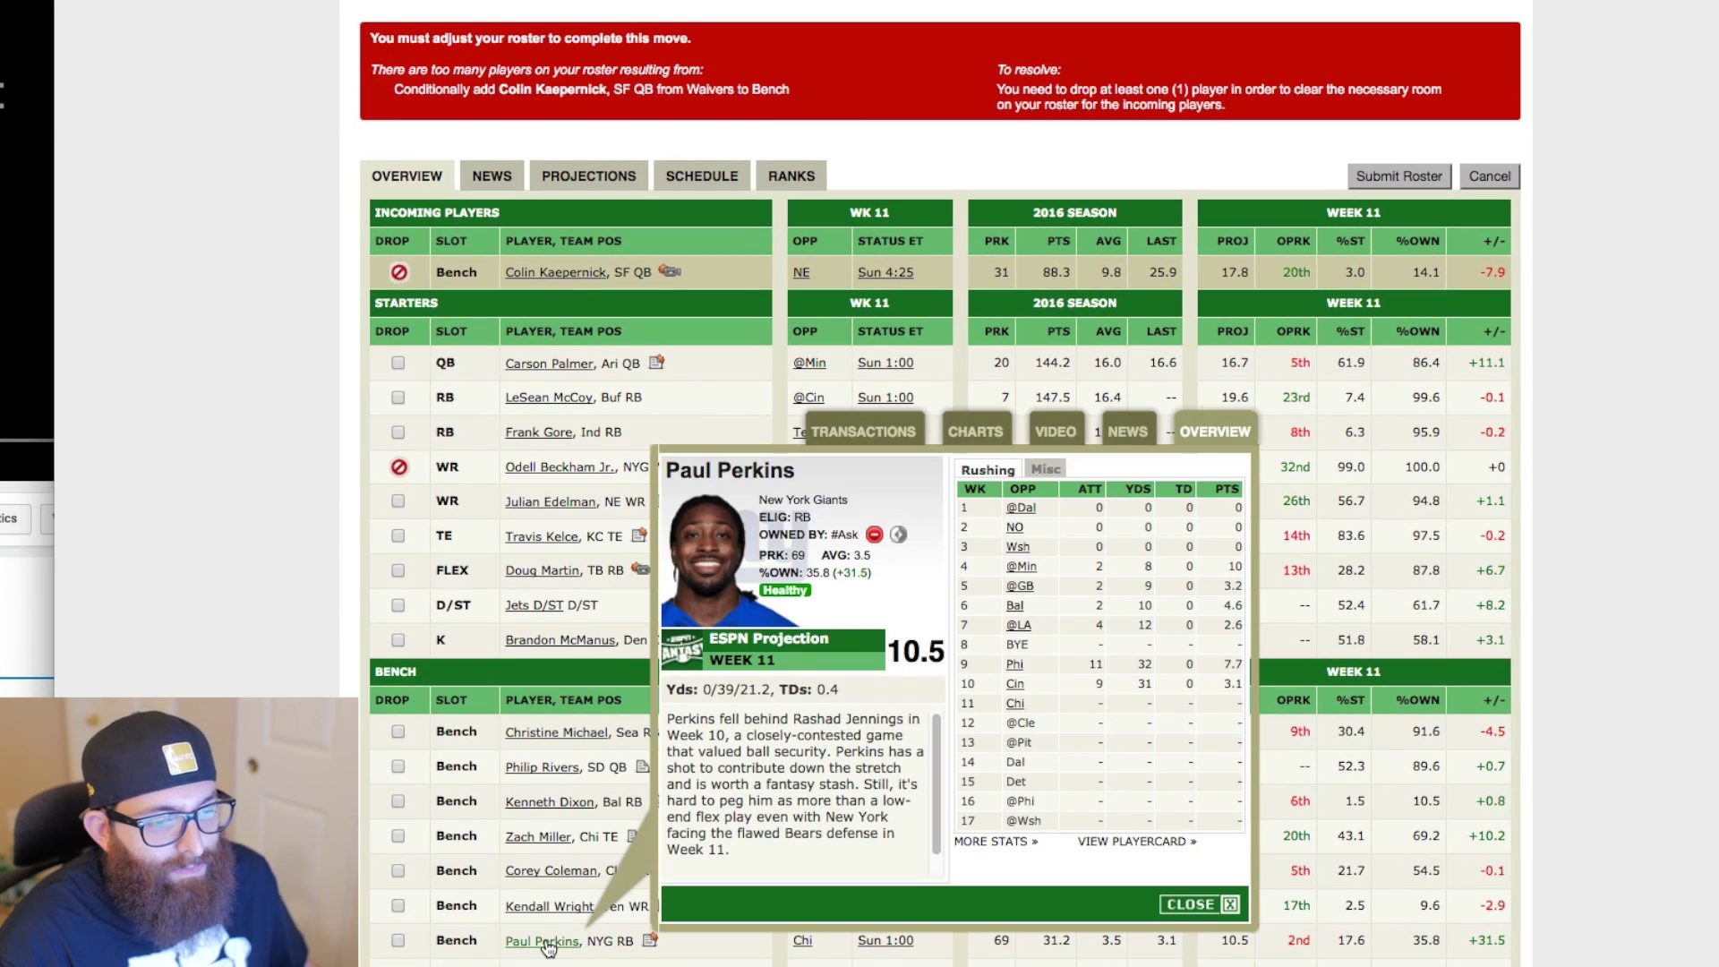
left_click(547, 940)
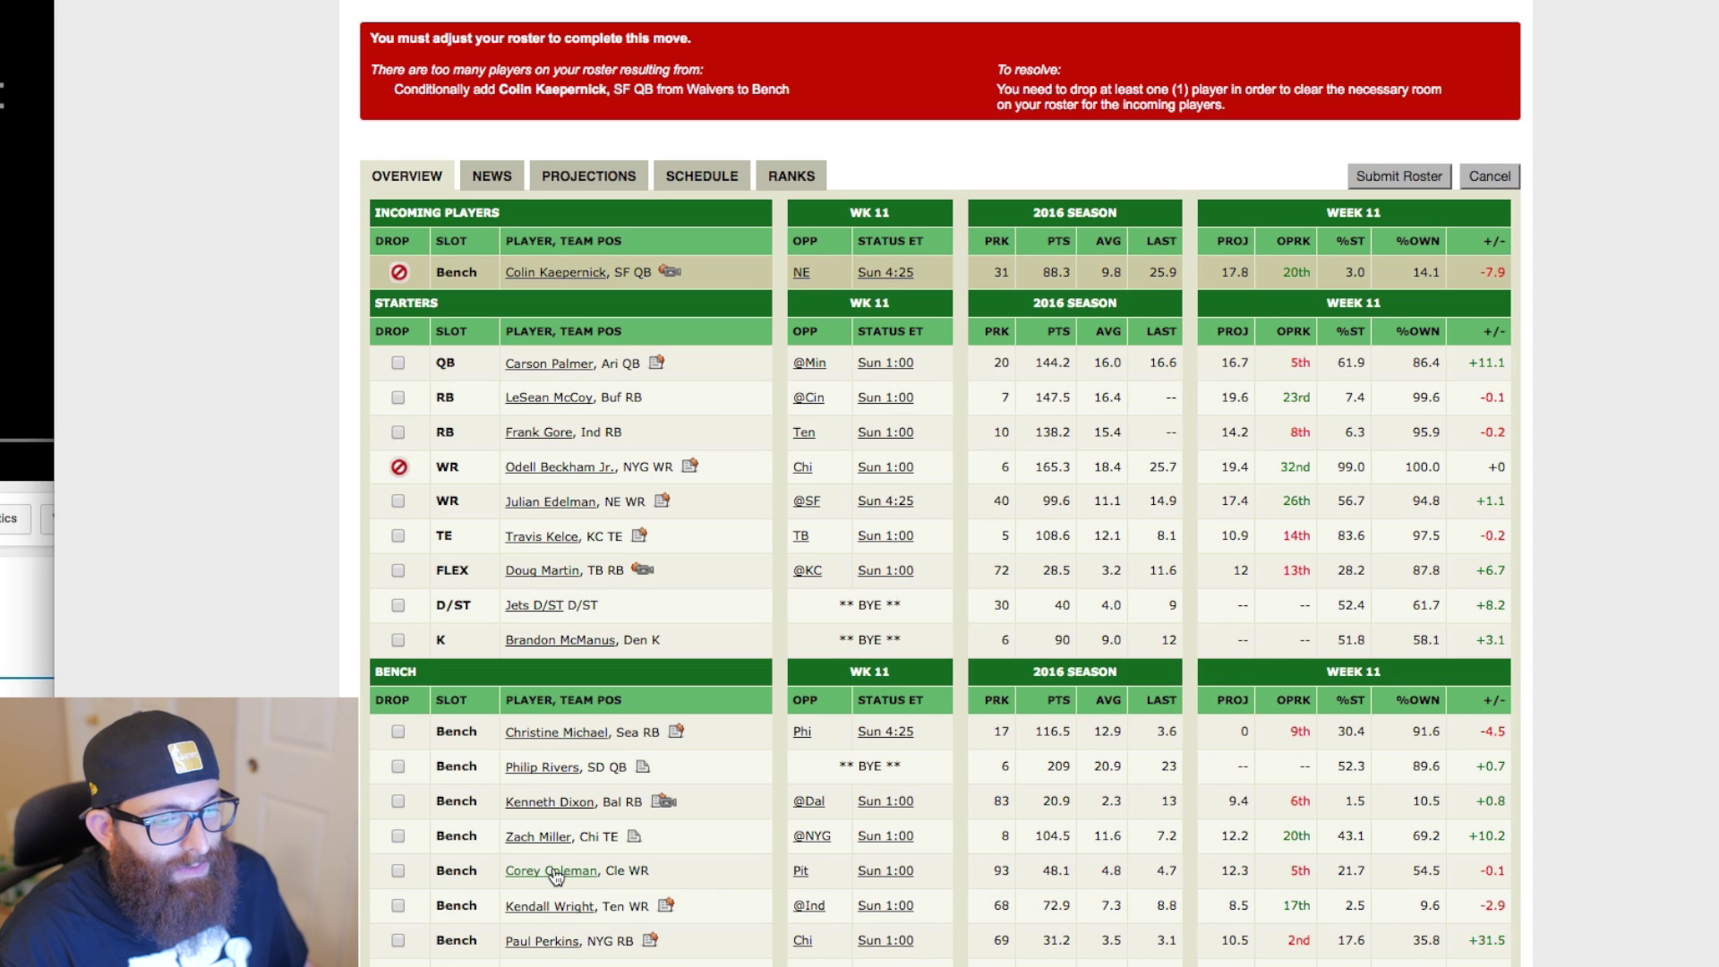
left_click(556, 873)
left_click(552, 877)
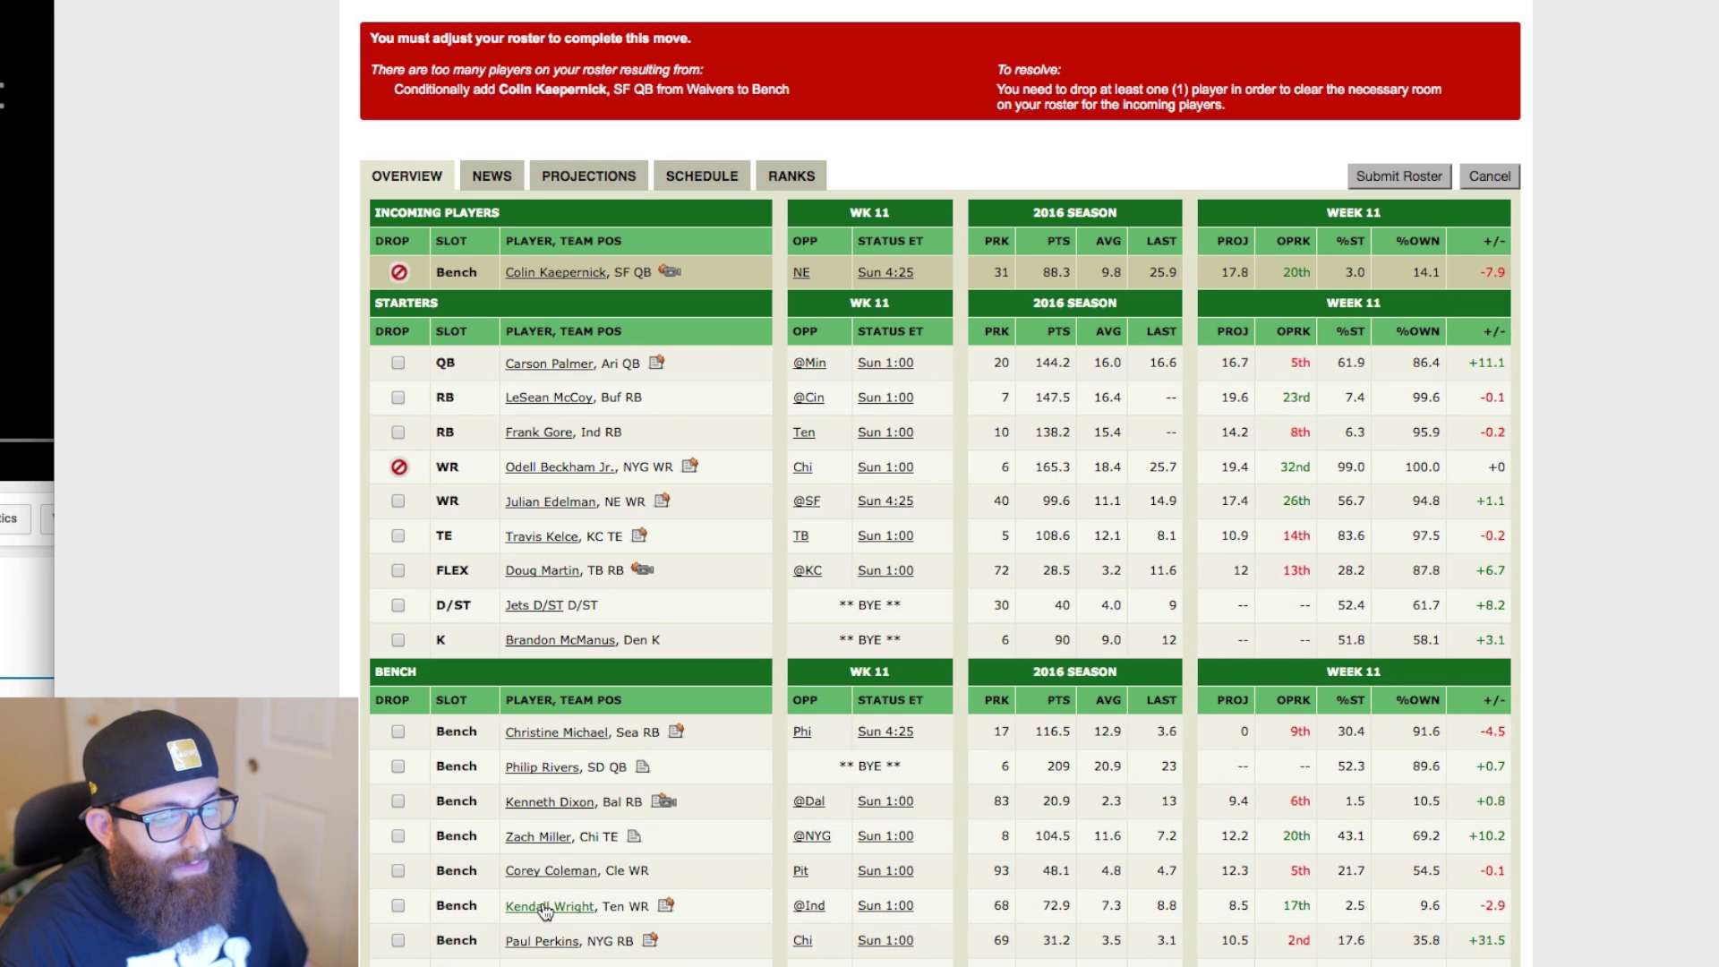
left_click(544, 908)
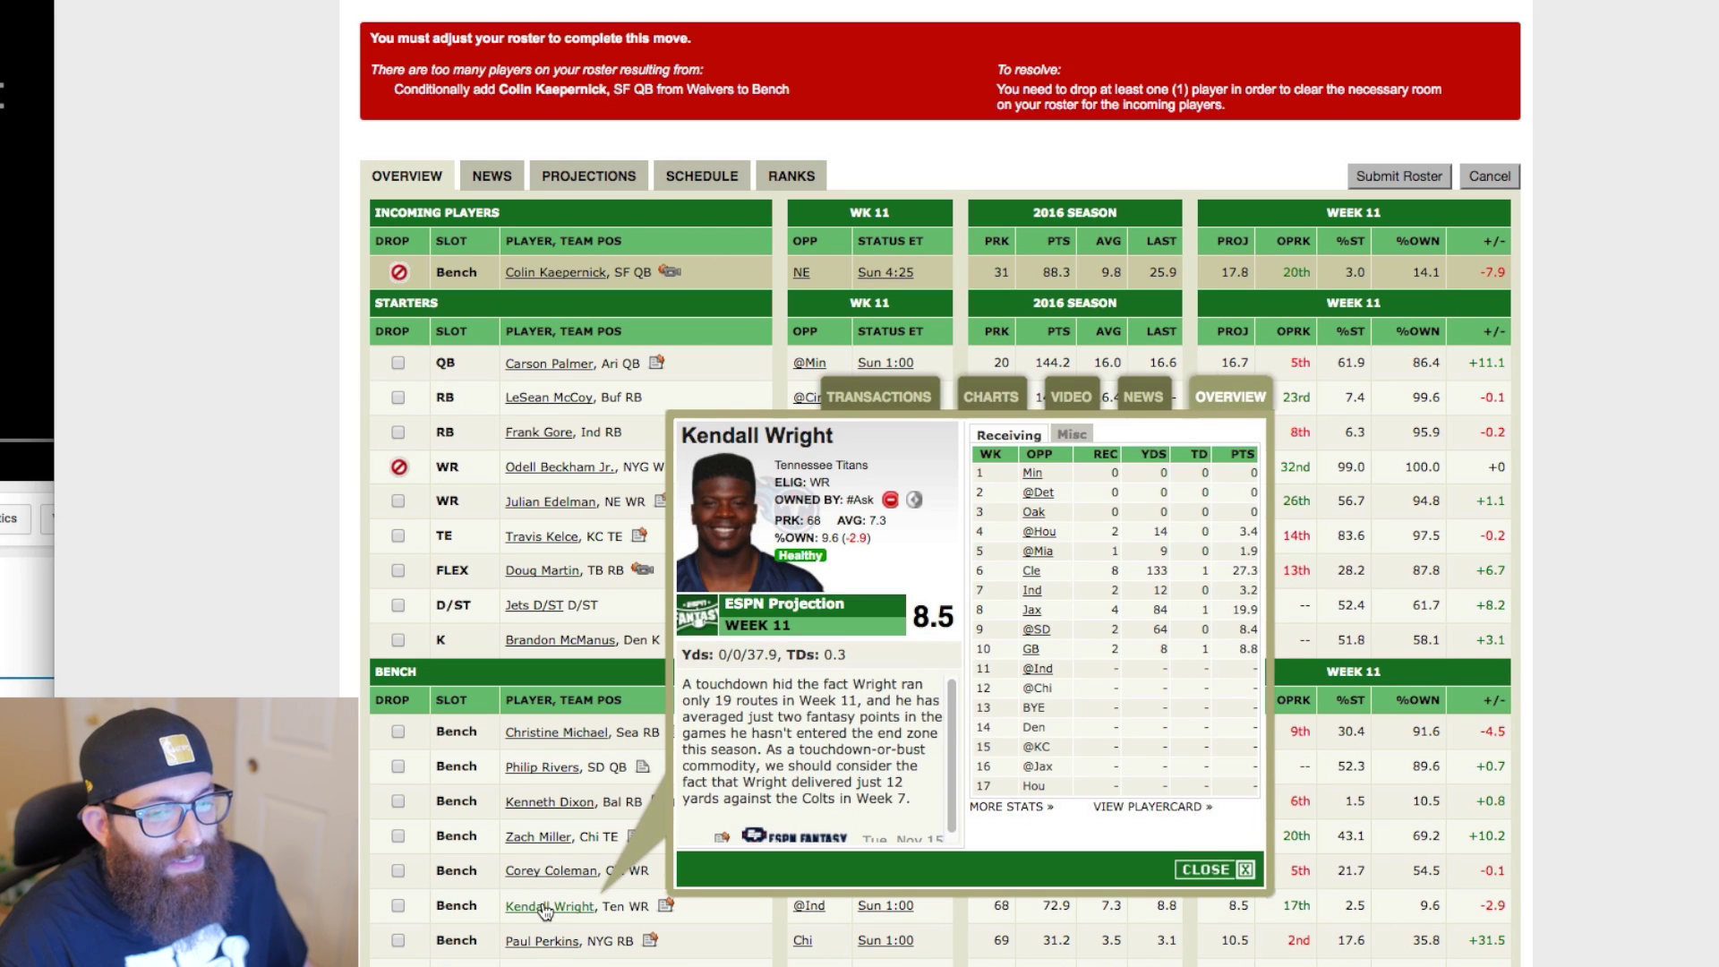
left_click(544, 910)
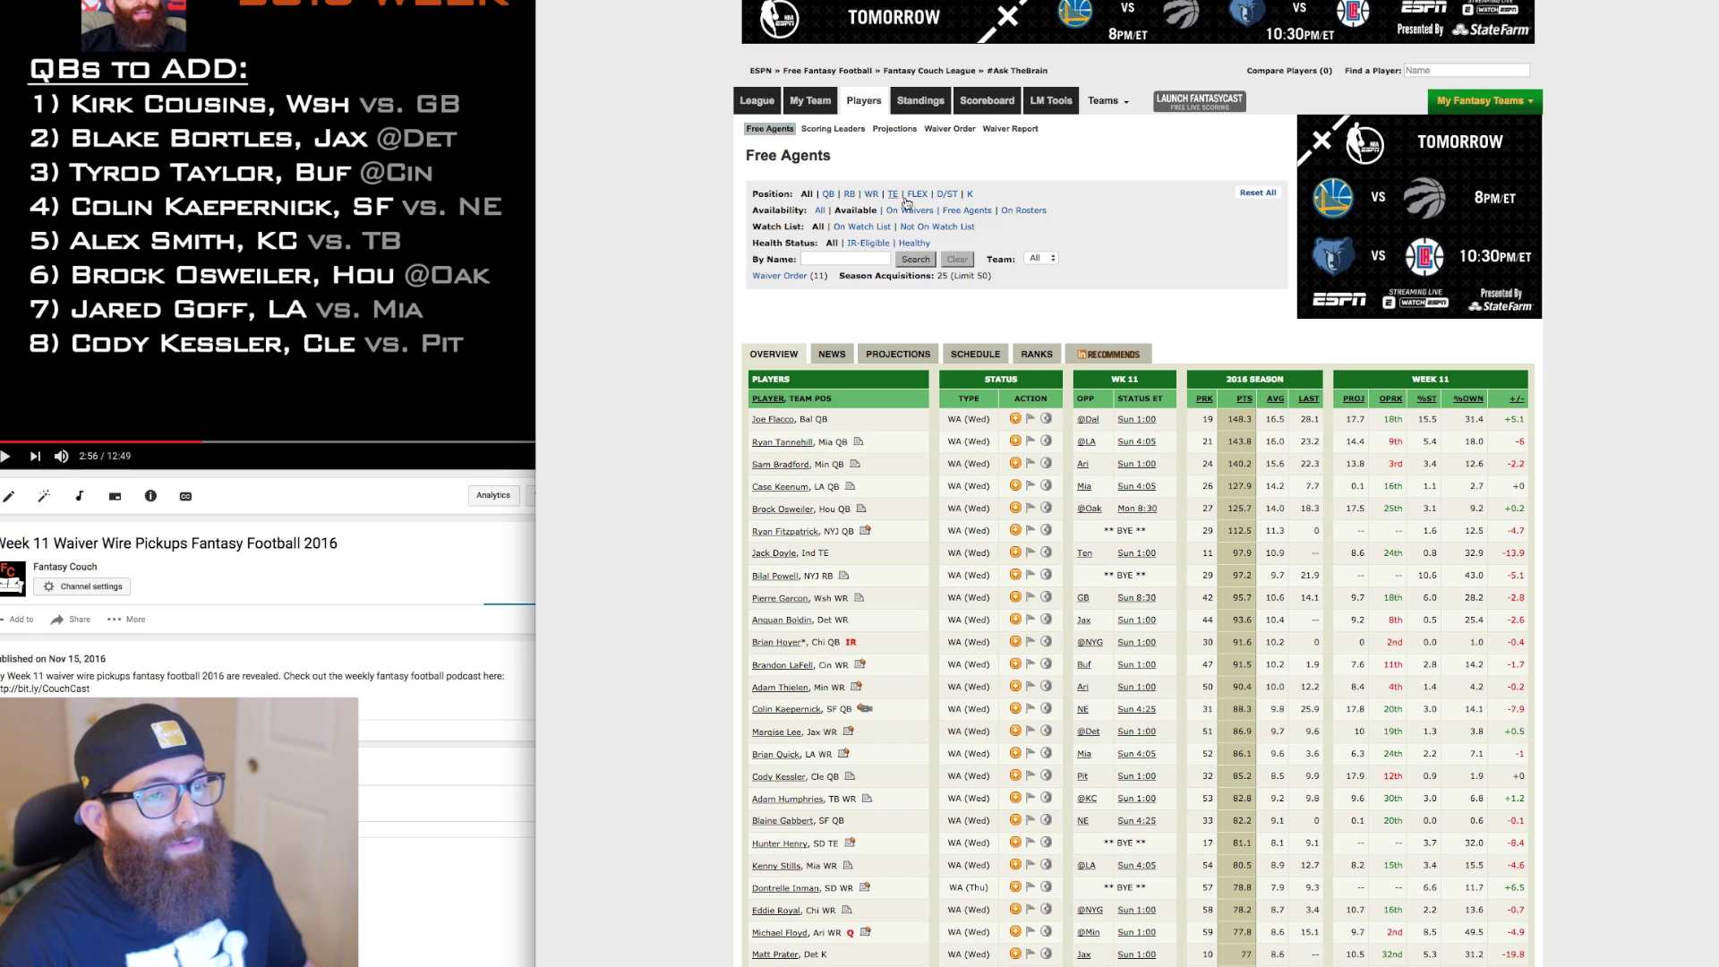
List the available D/STs sorted by Week 11 projection, and skip the waiver video to its D/STs to add list at 9:15
left_click(941, 194)
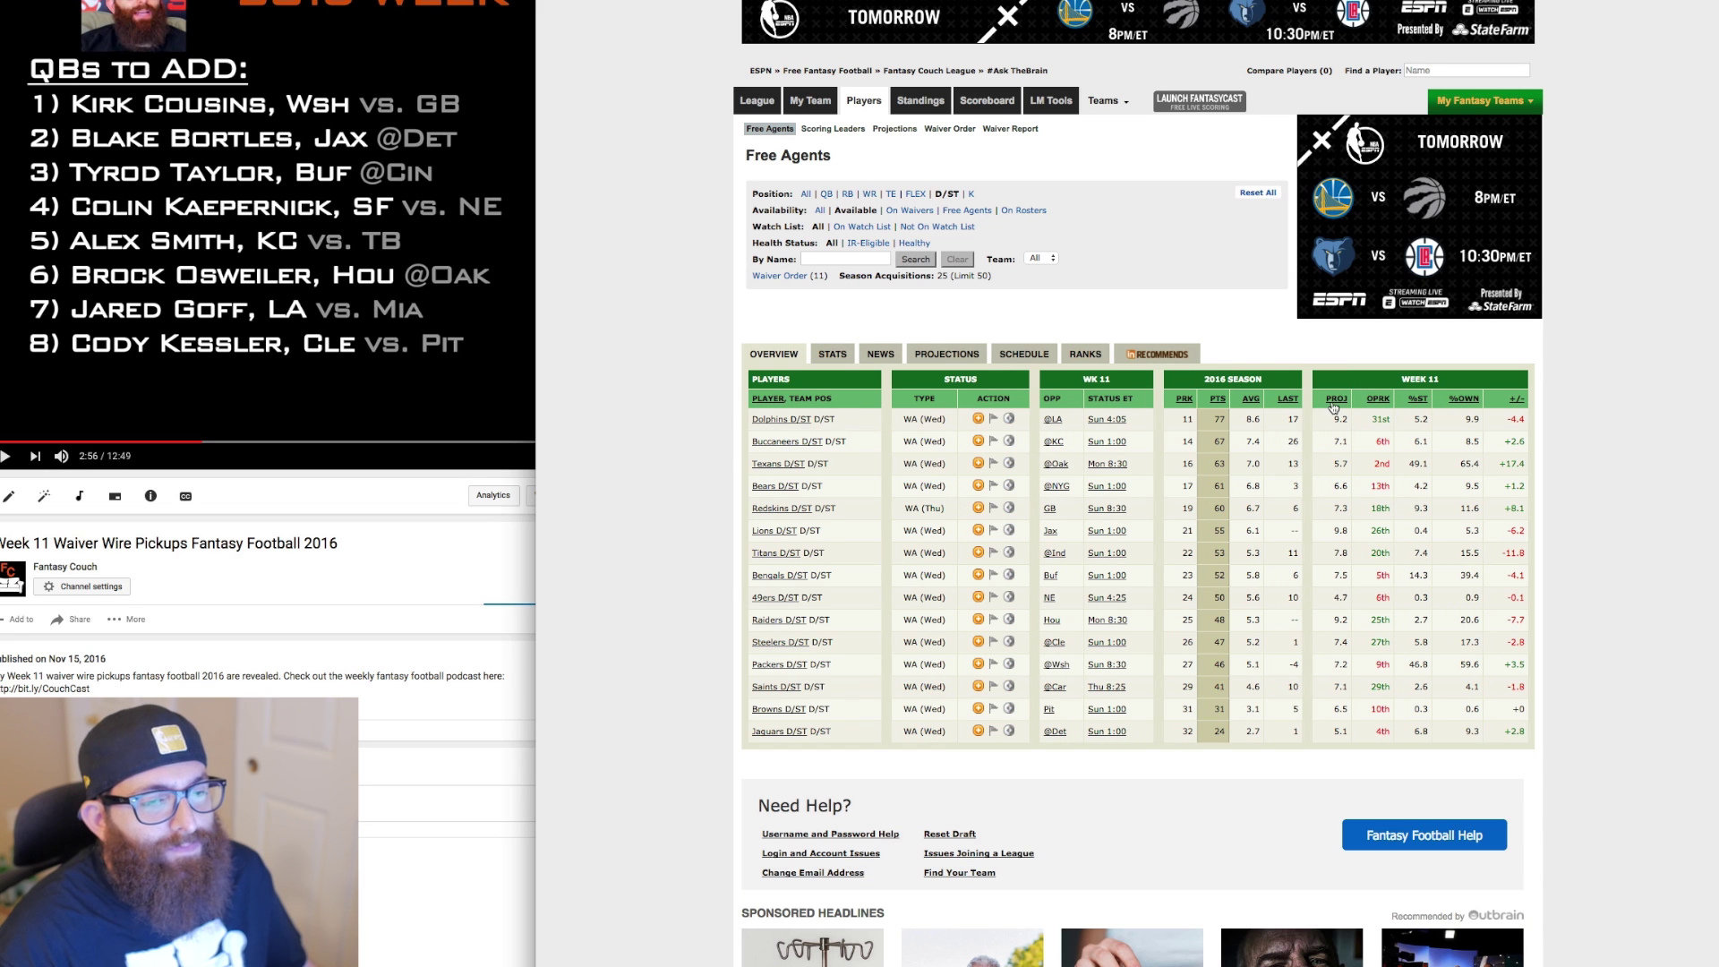
left_click(1334, 399)
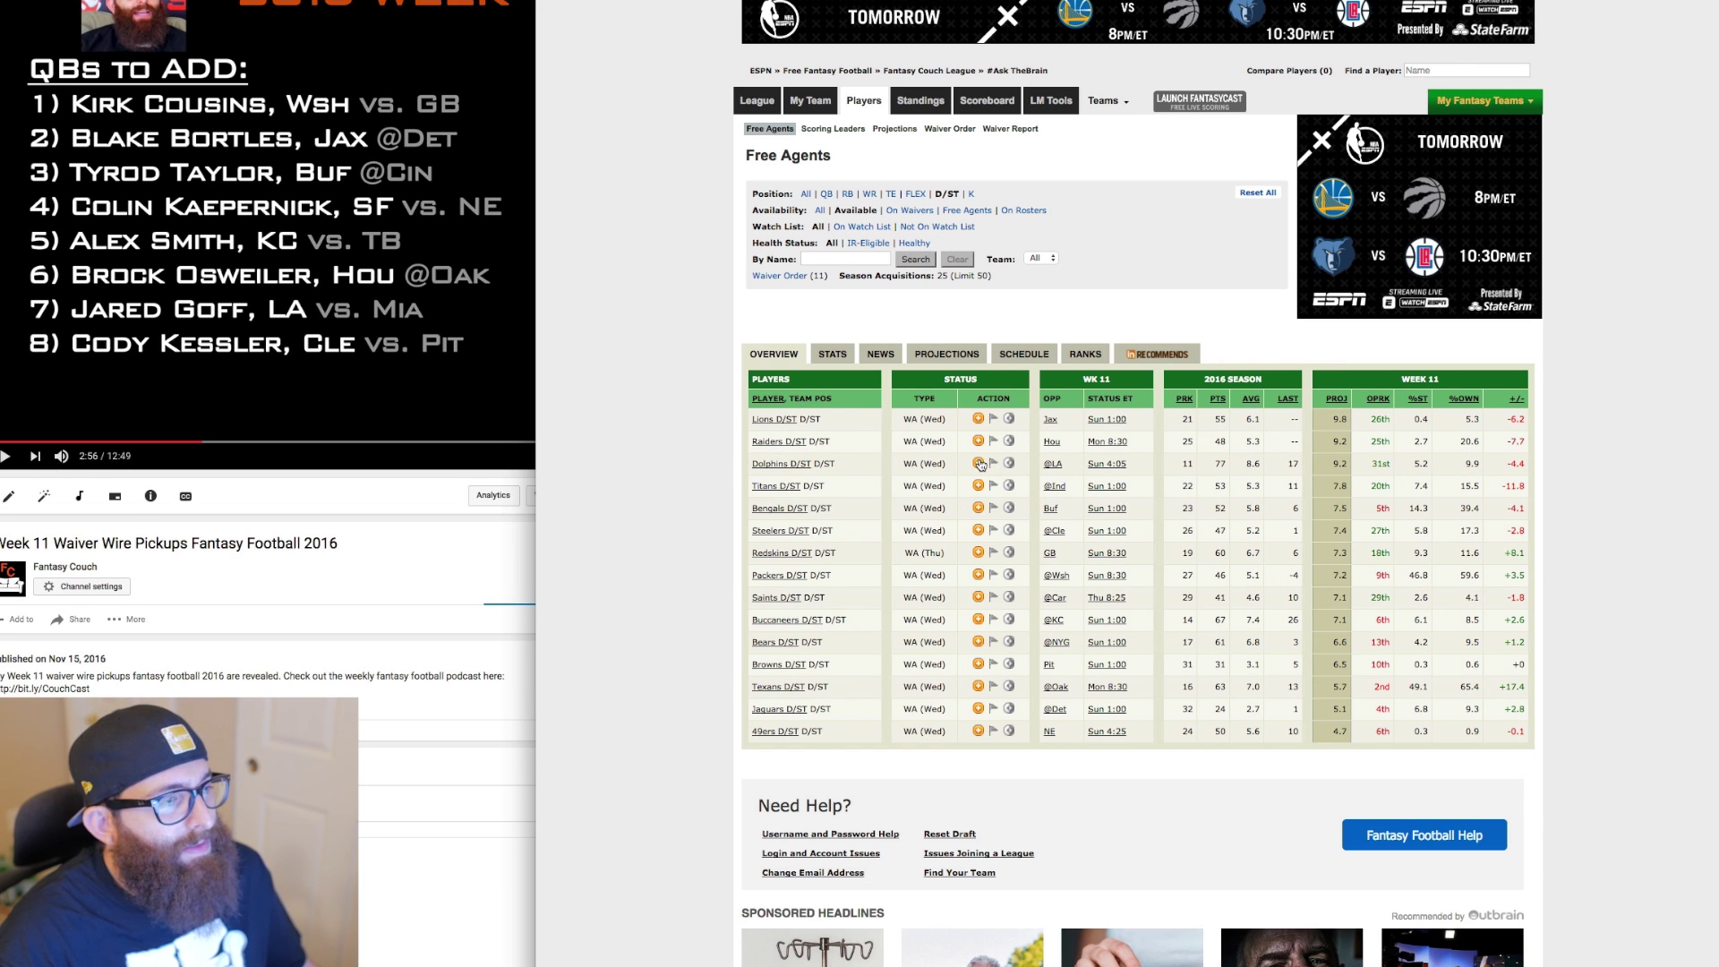
left_click(475, 381)
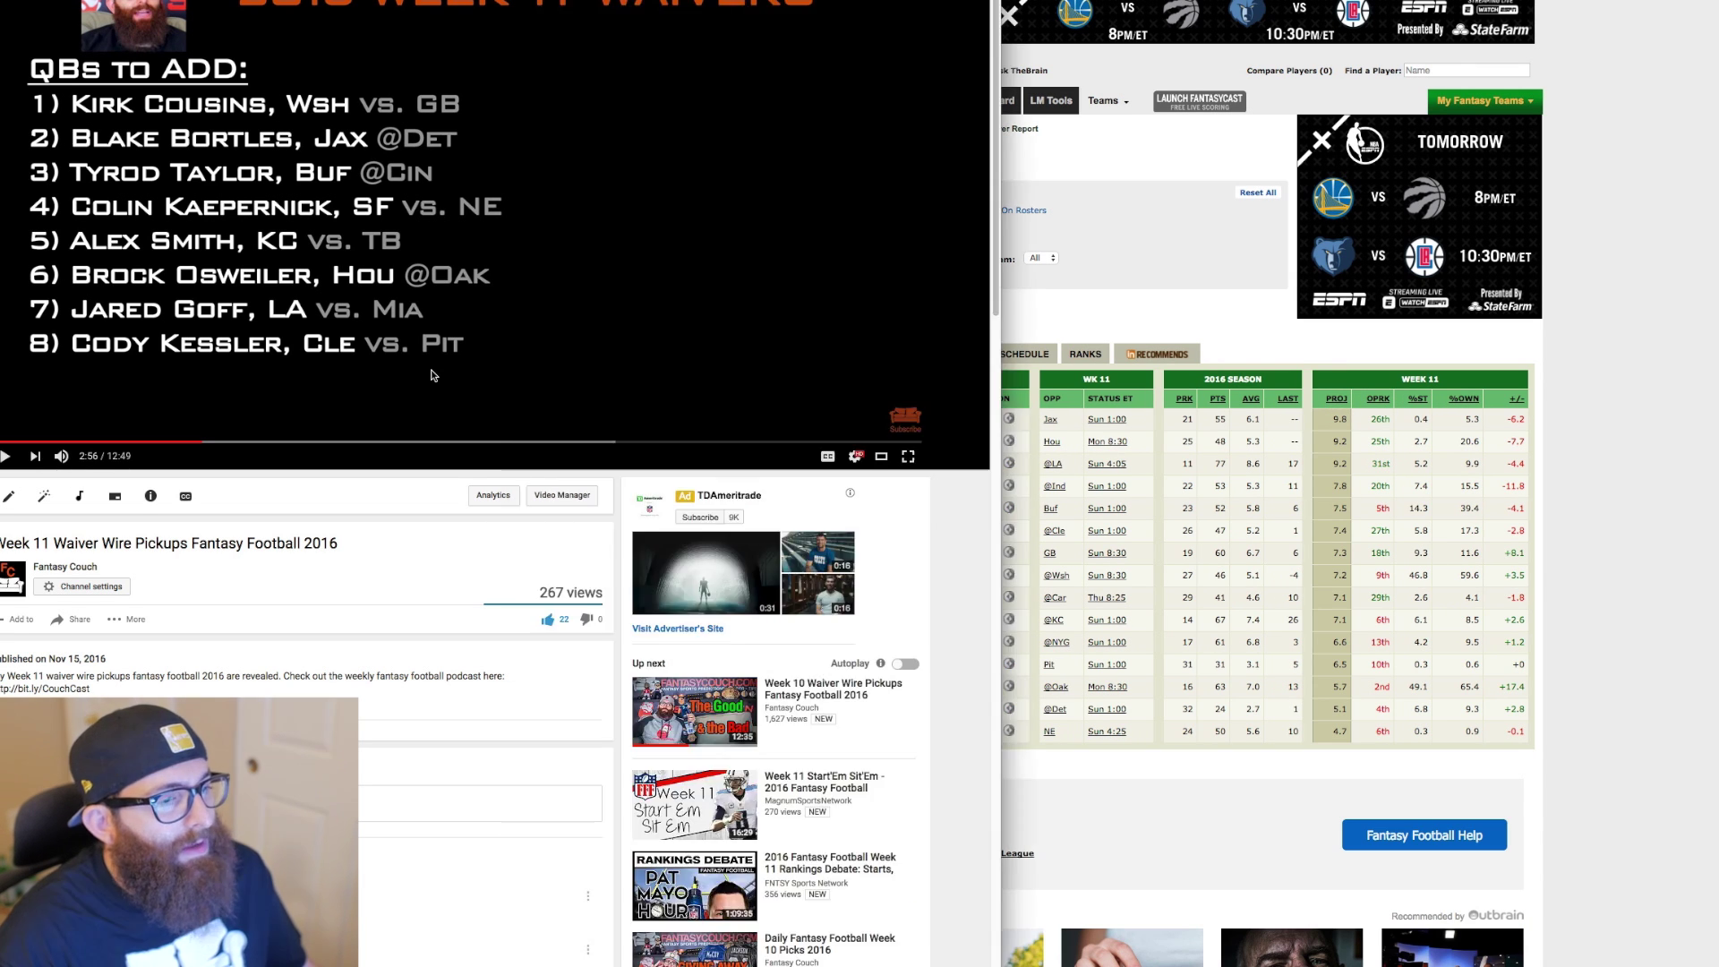
left_click(664, 442)
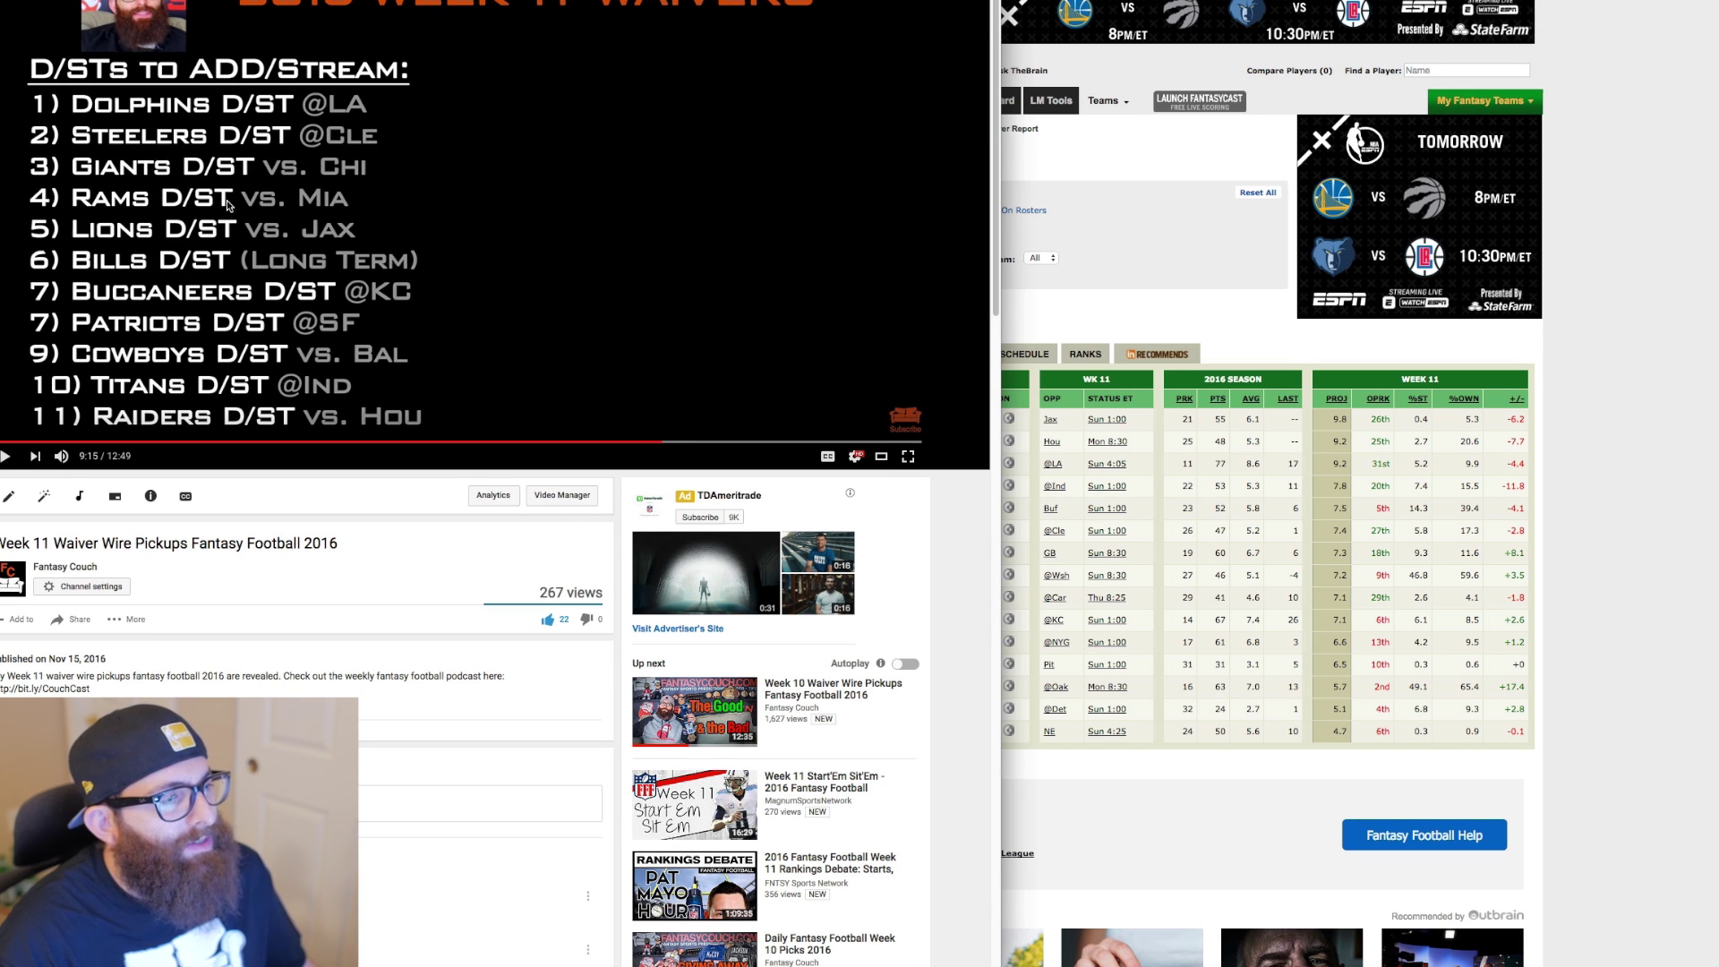
Confirm a waiver claim for the Dolphins D/ST that drops the Jets D/ST, and expand the team's pending moves
left_click(1052, 302)
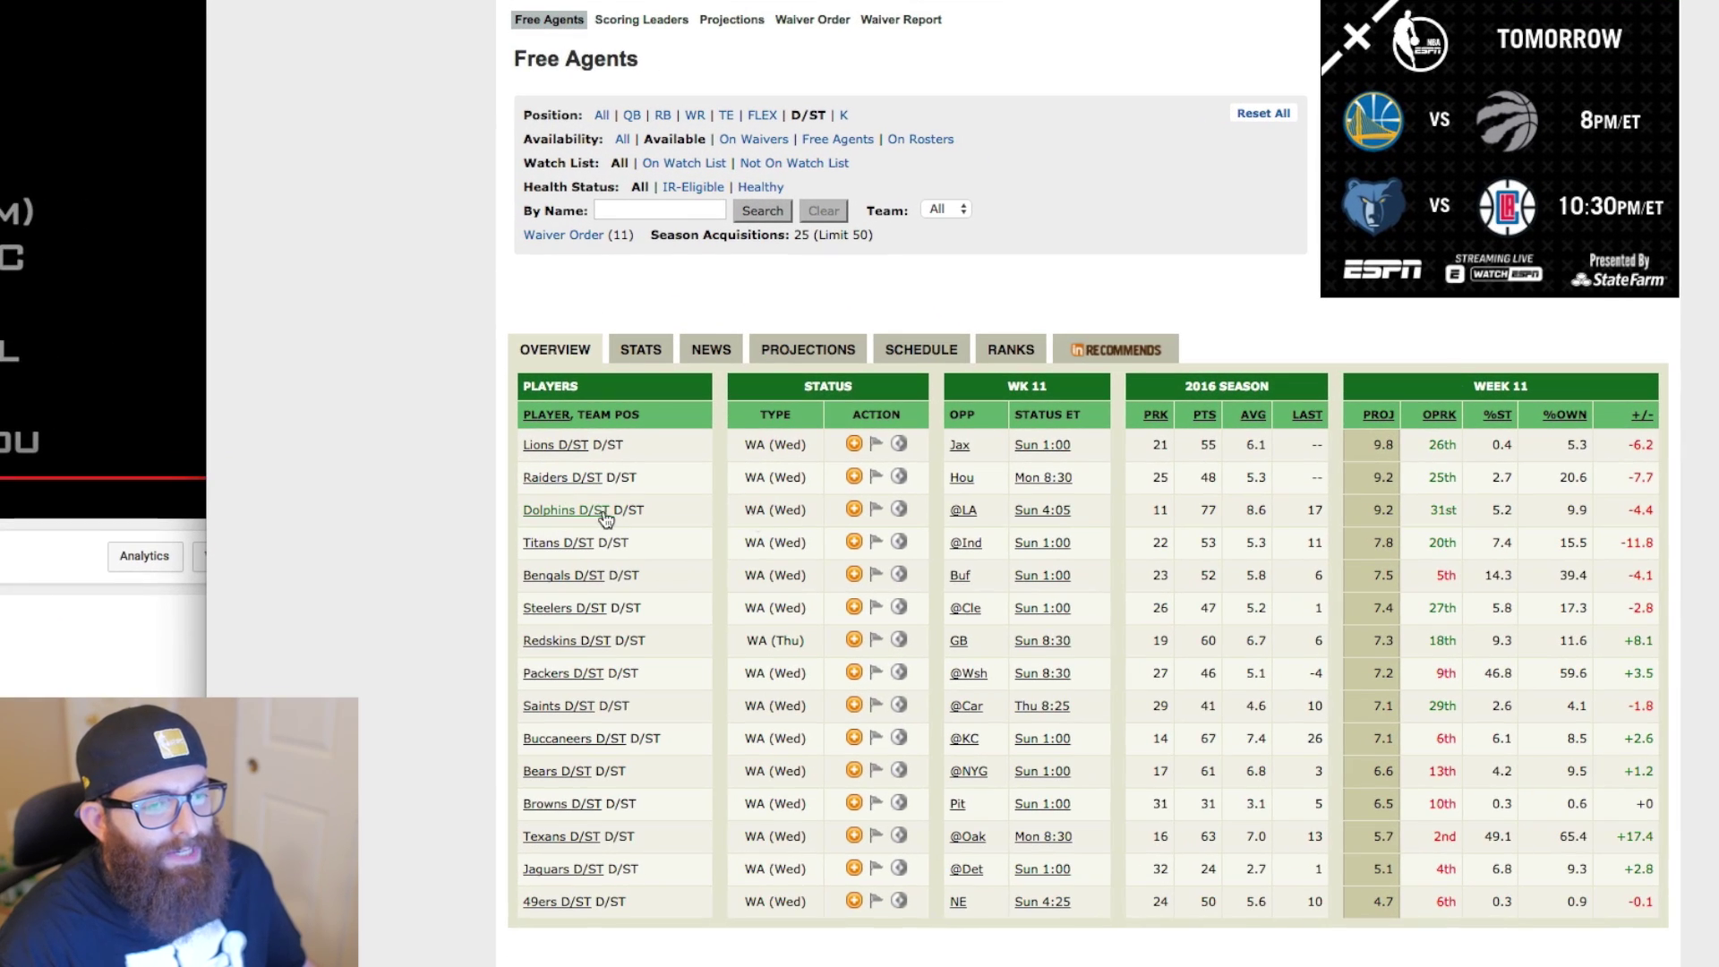
left_click(853, 512)
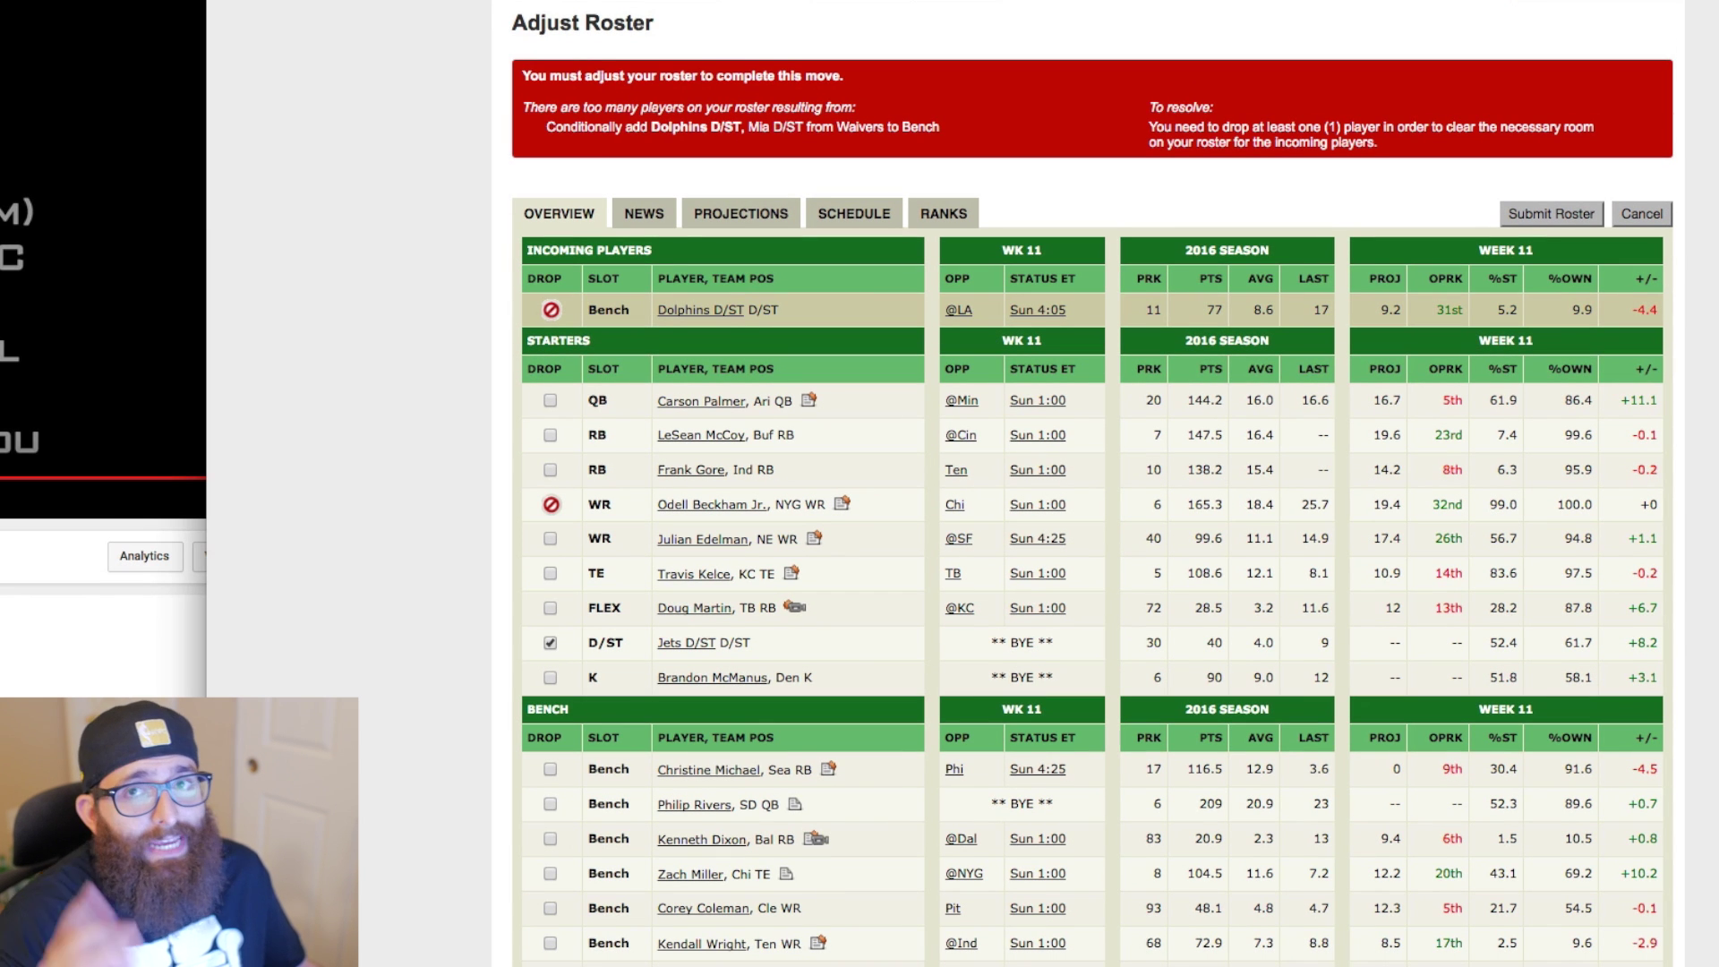
scroll(1088, 483, "up", 1)
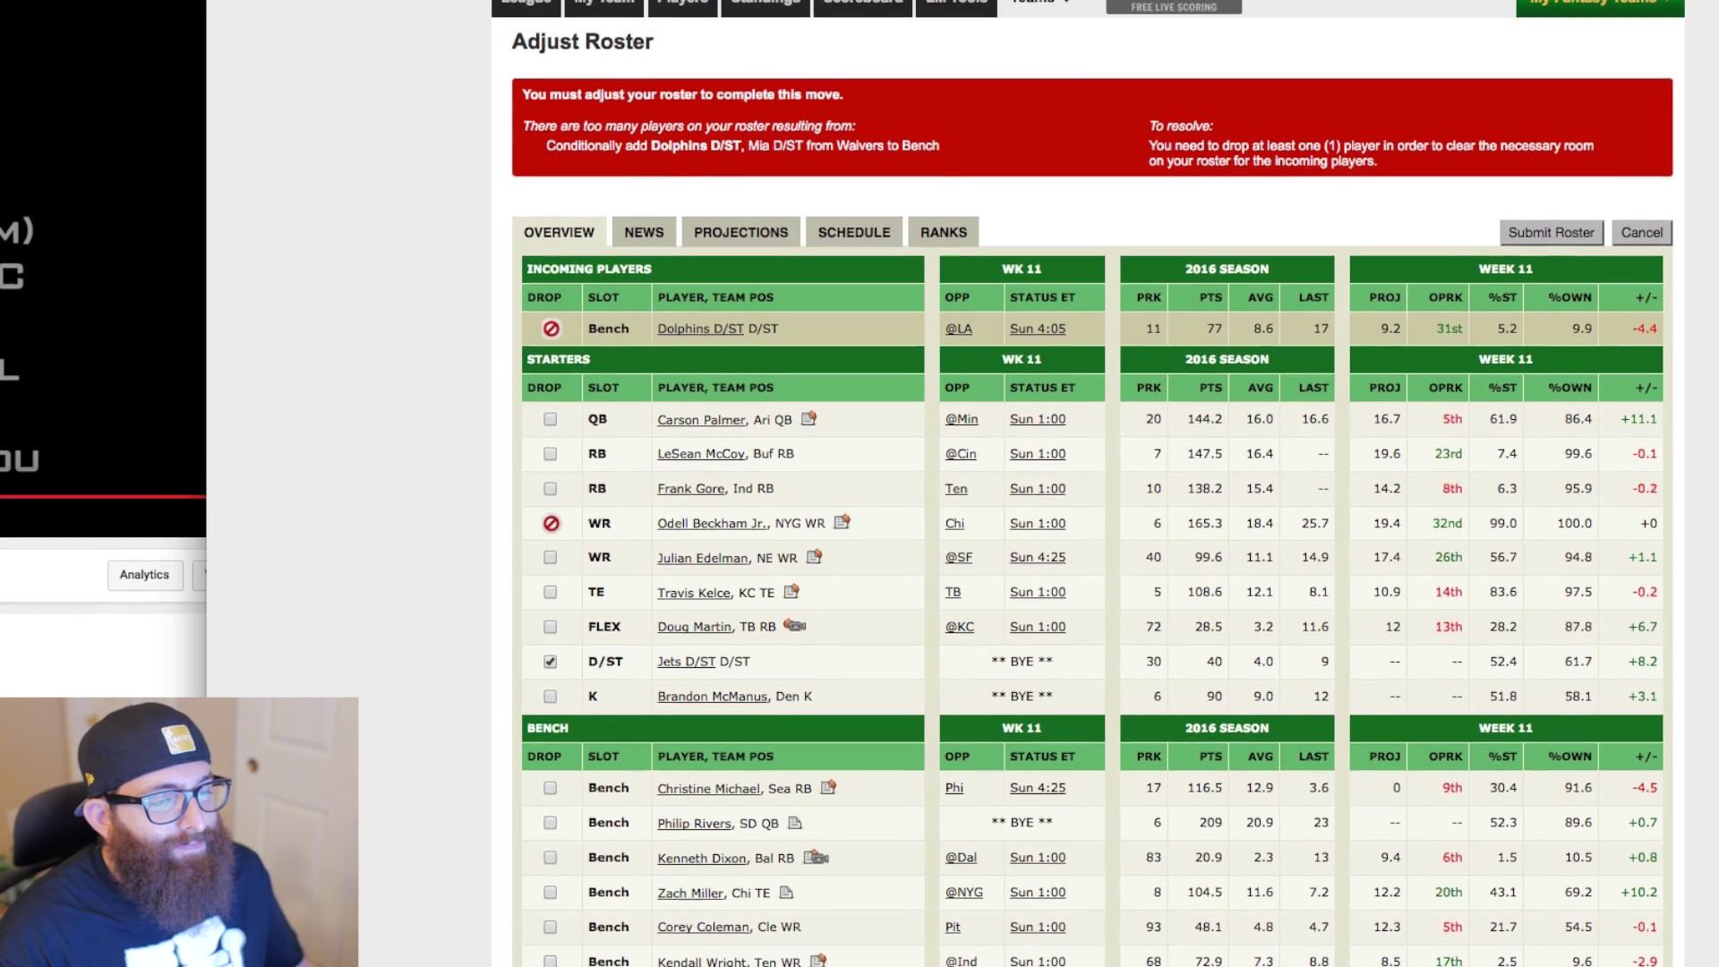
scroll(1088, 484, "up", 1)
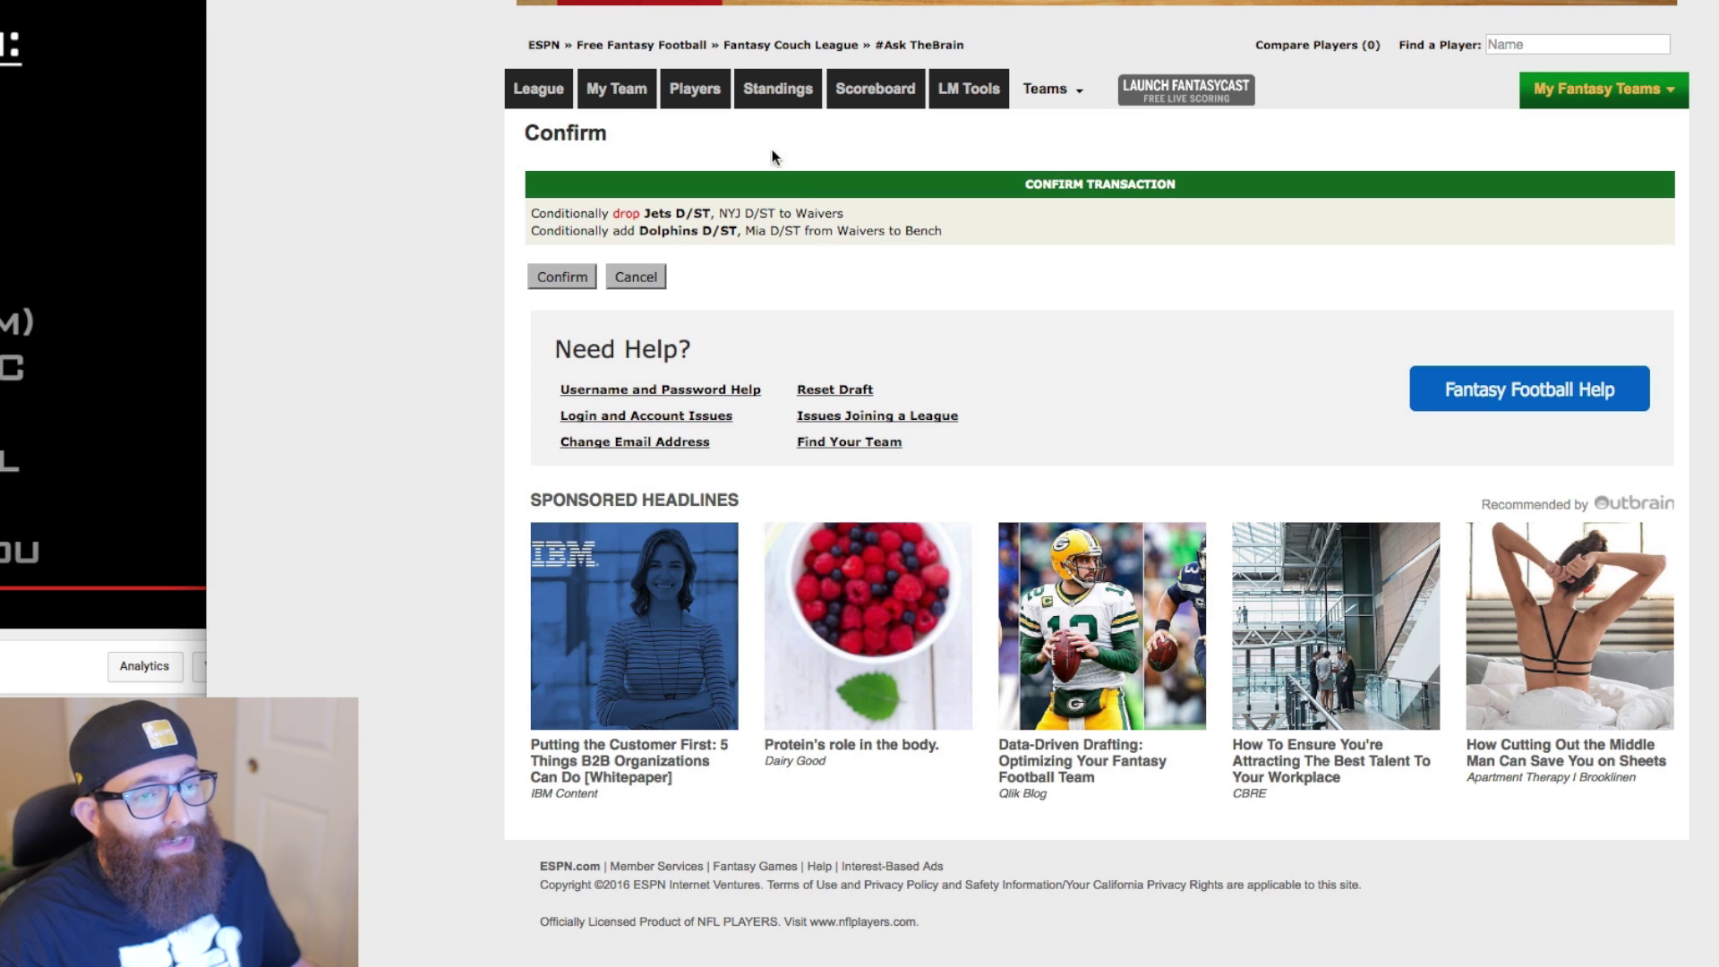
left_click(562, 277)
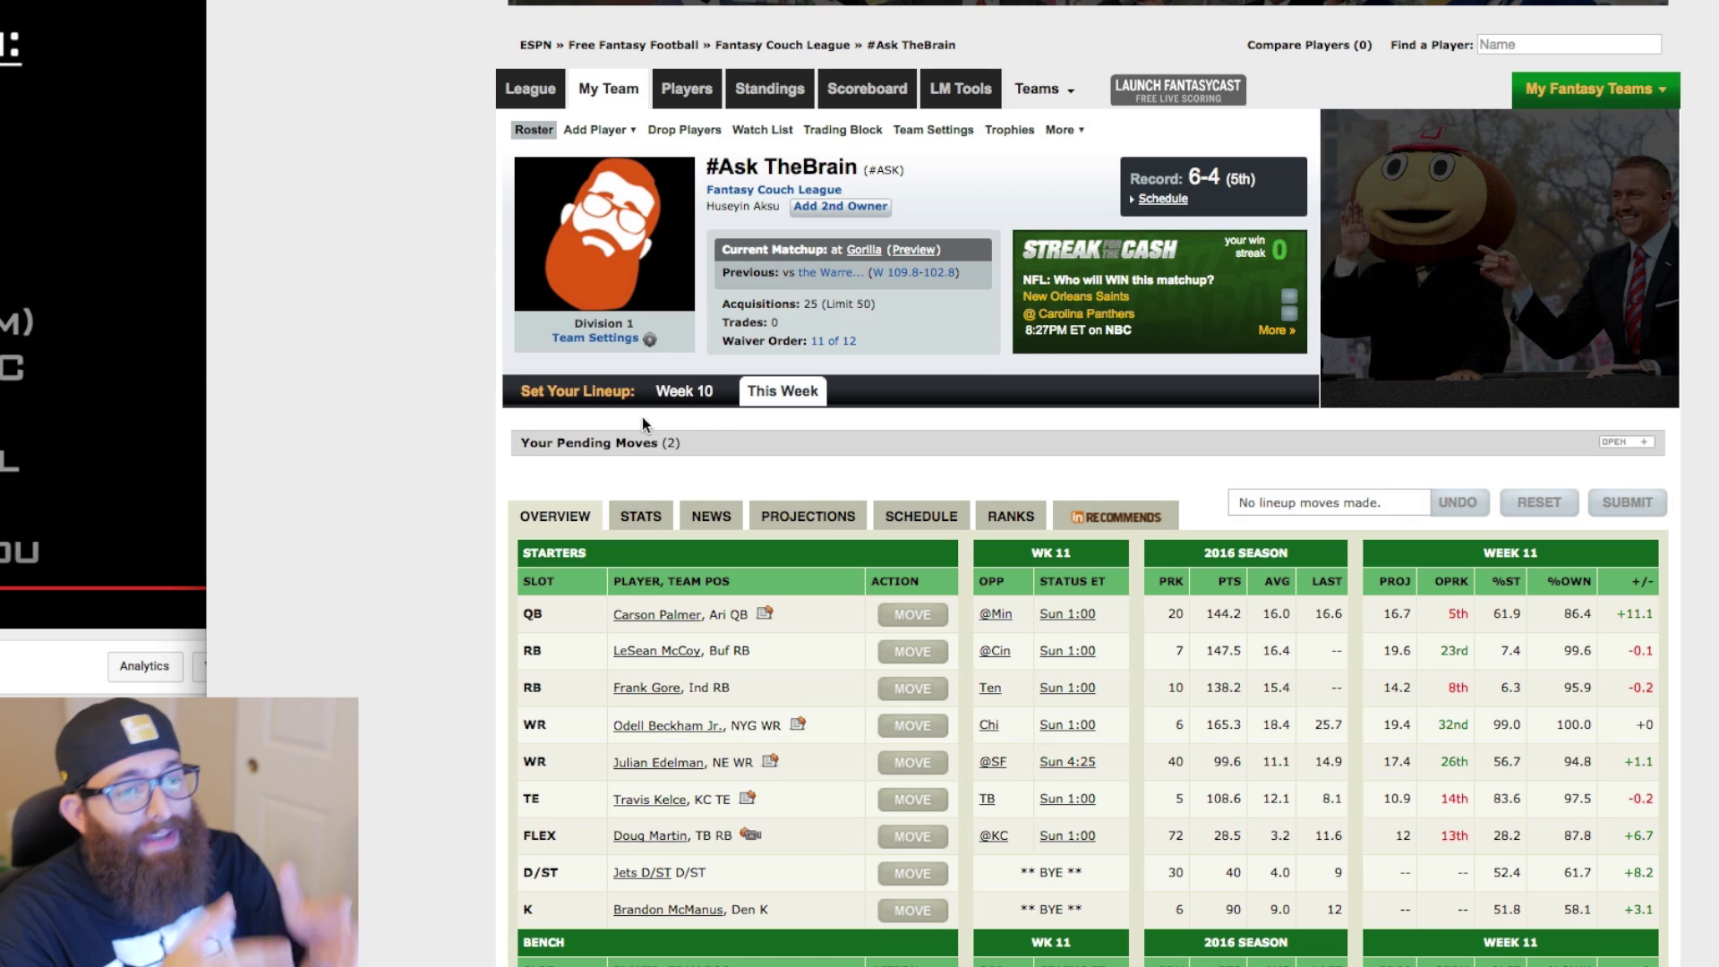
left_click(692, 442)
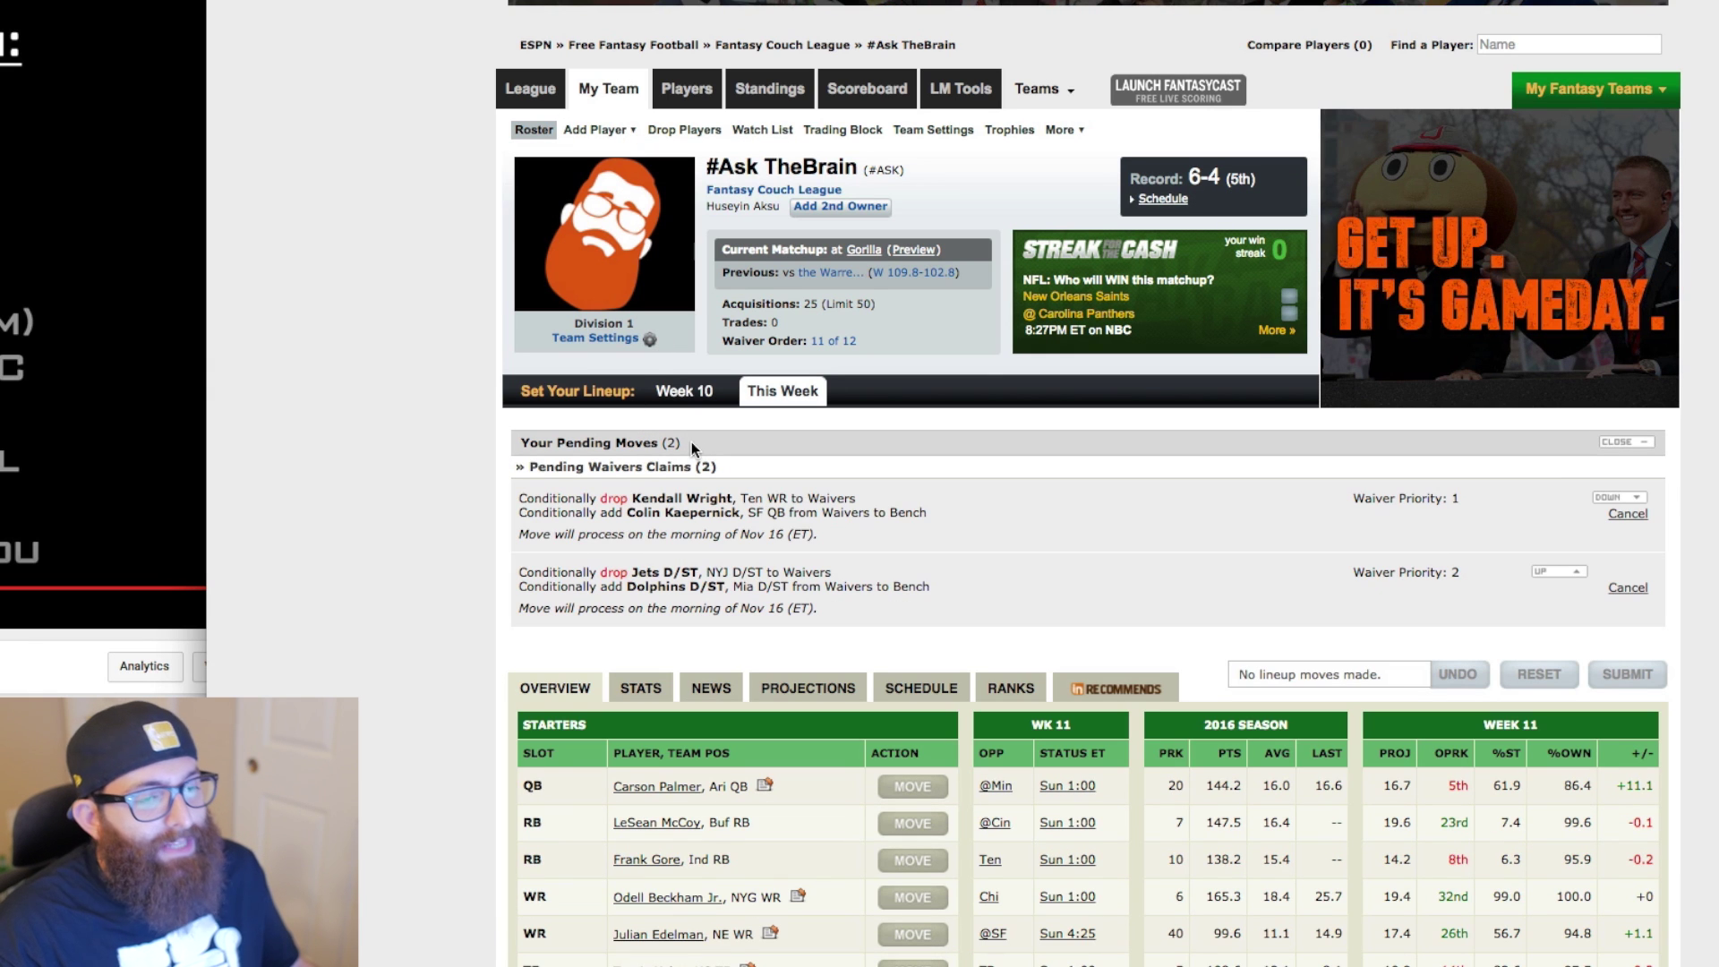
Submit a waiver claim for the Steelers D/ST that drops the Jets D/ST
left_click(708, 103)
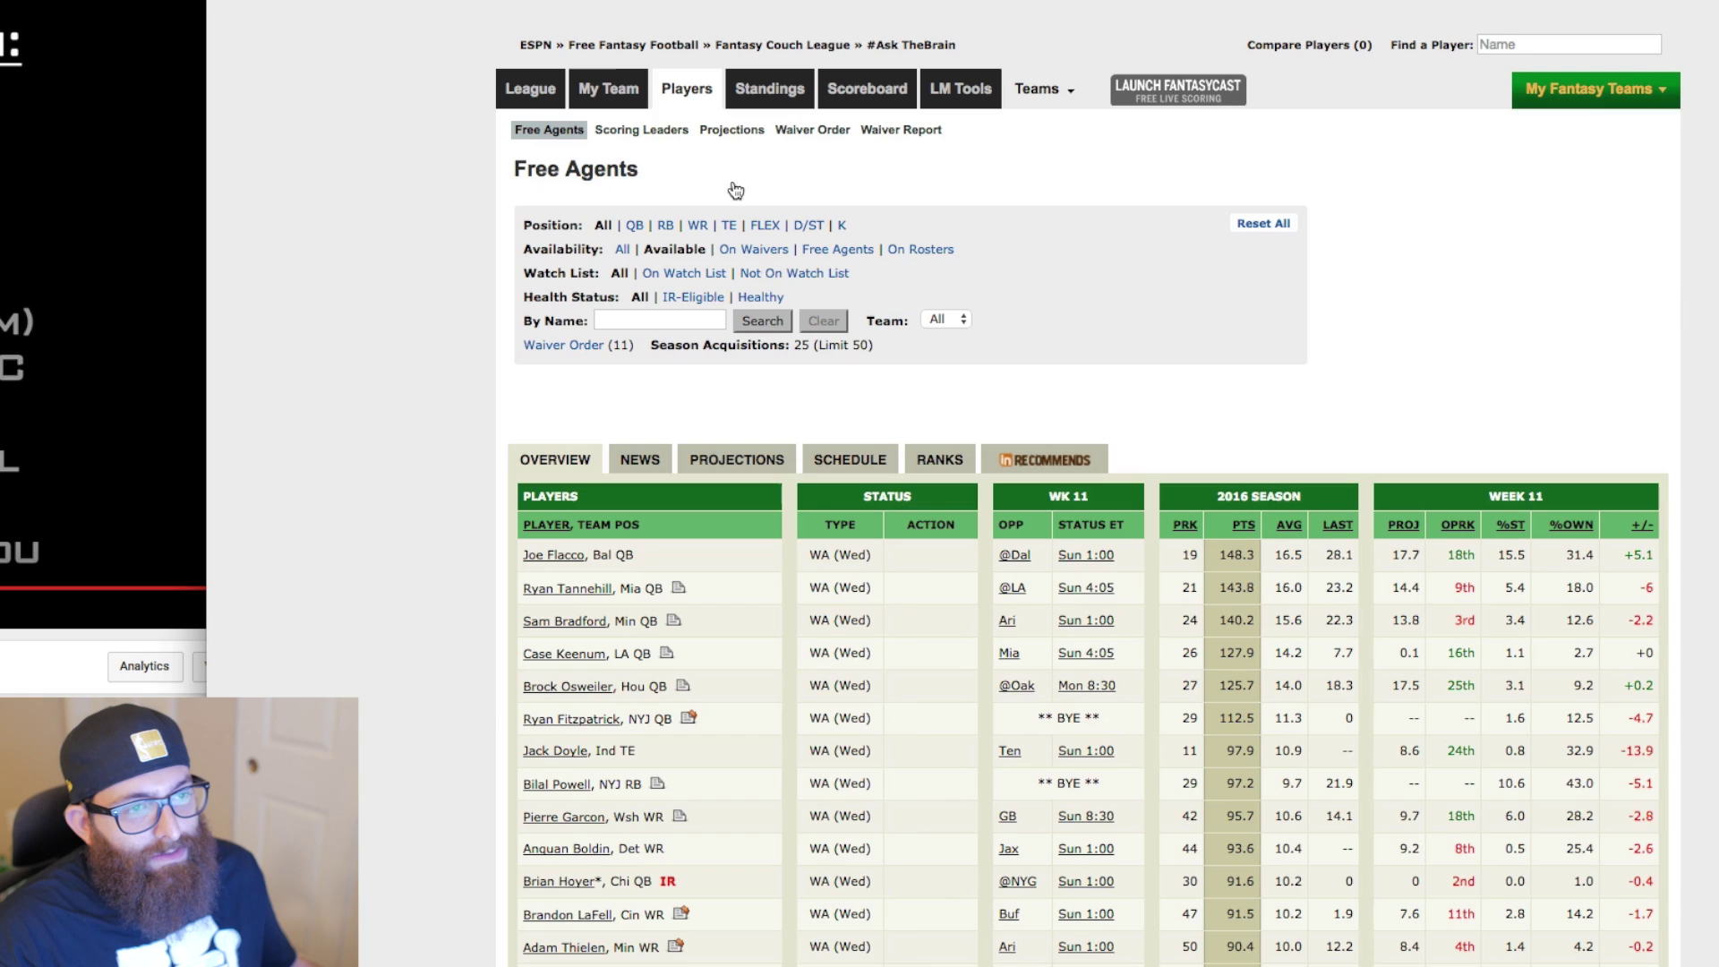
left_click(808, 226)
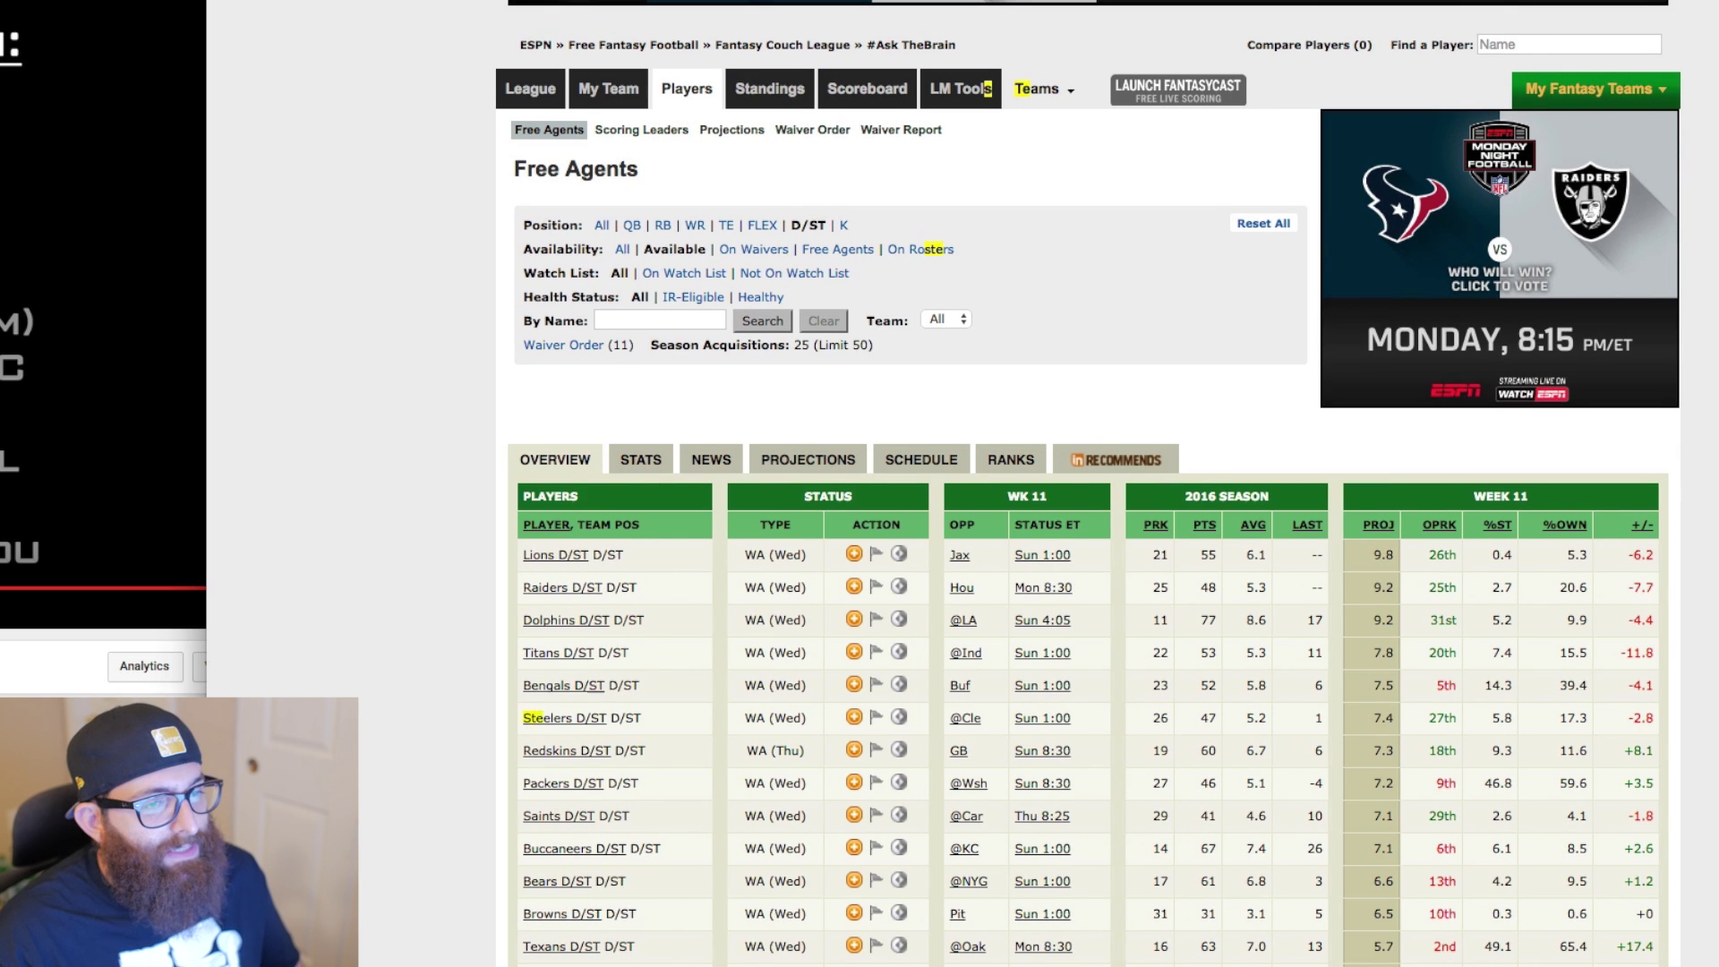
left_click_drag(522, 717, 597, 732)
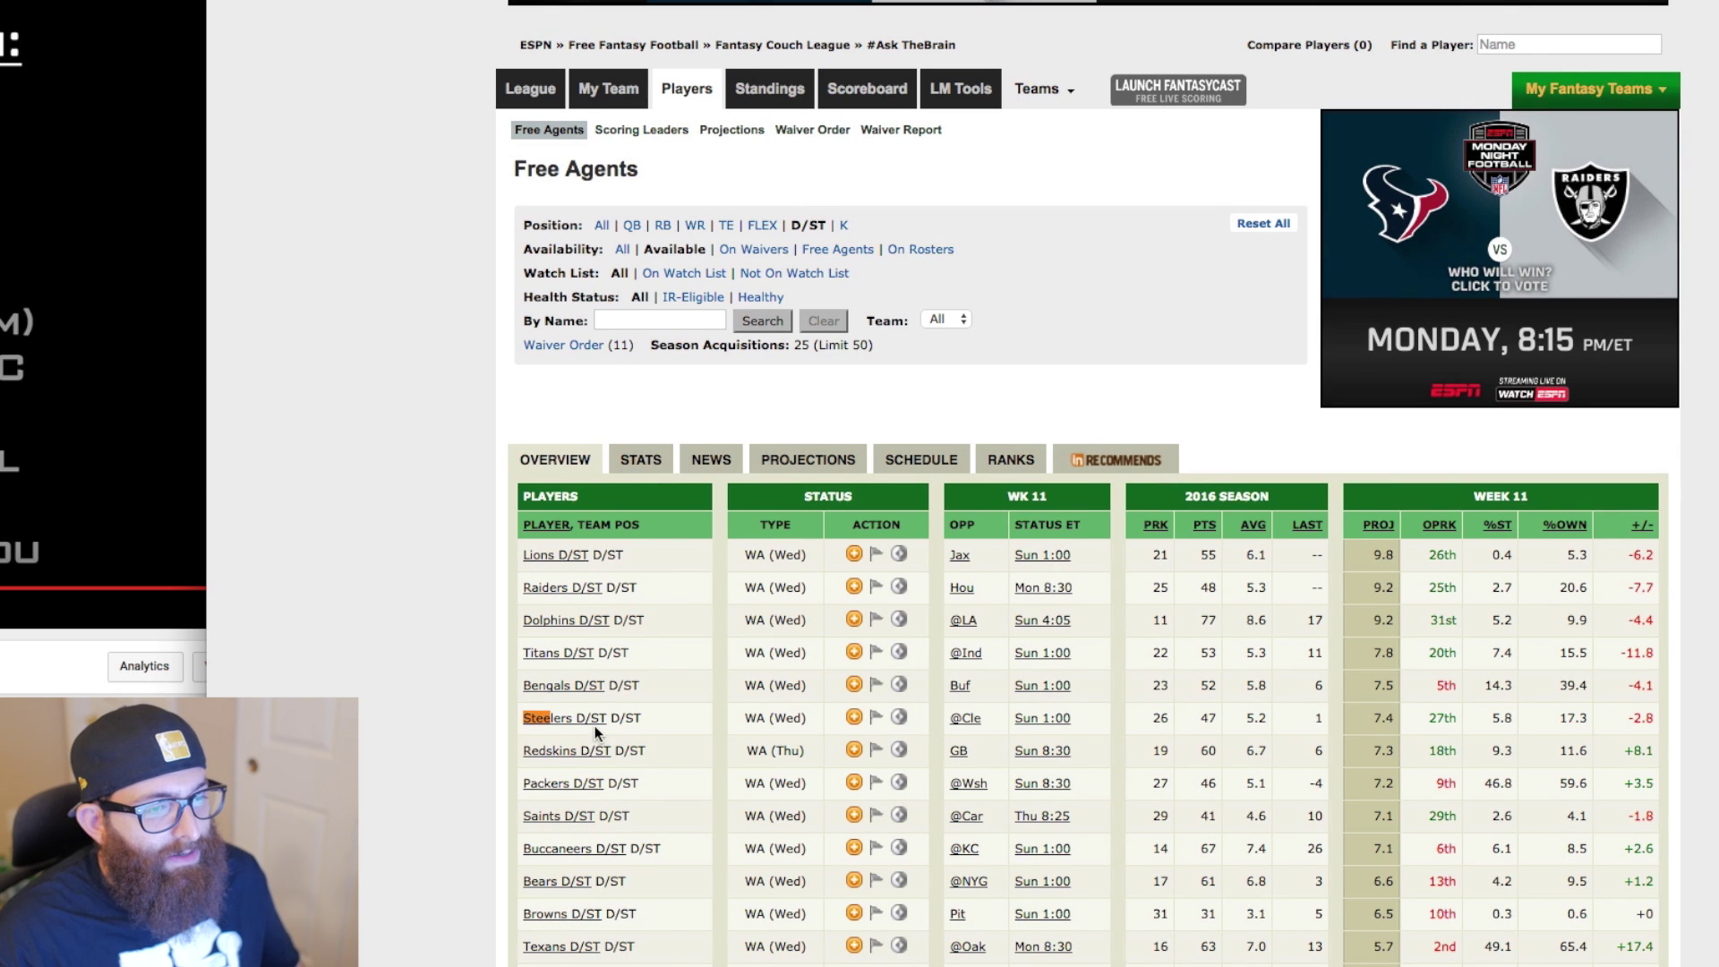
left_click(854, 718)
left_click(549, 753)
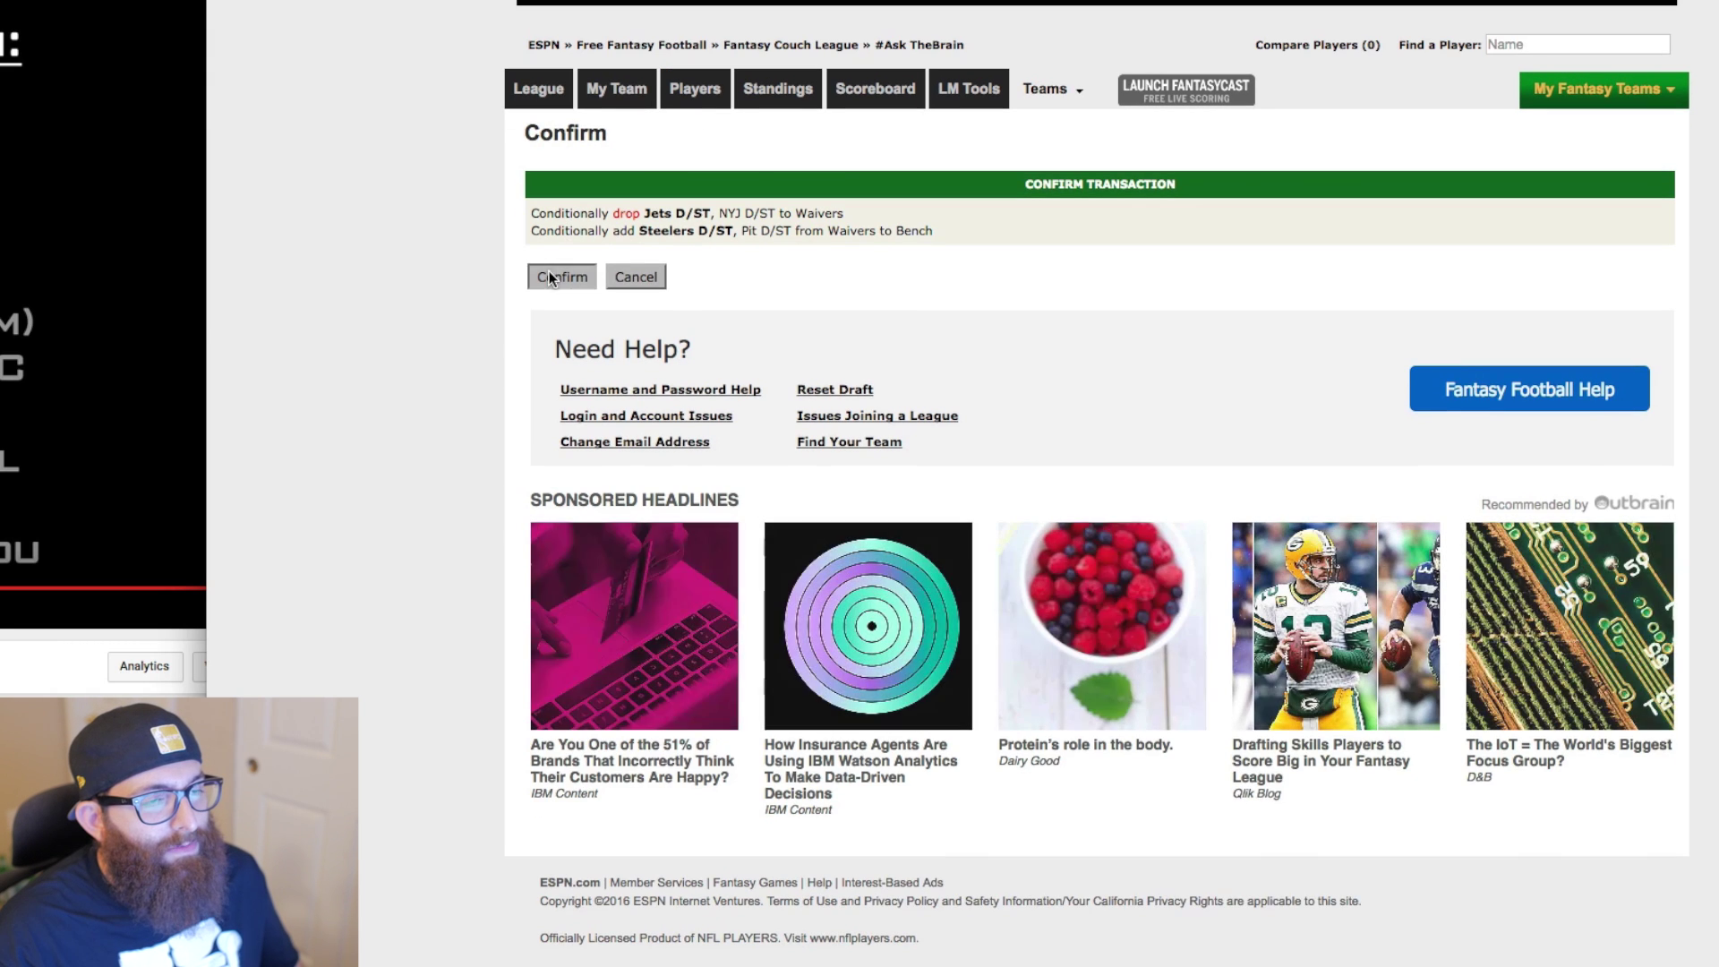
left_click(550, 277)
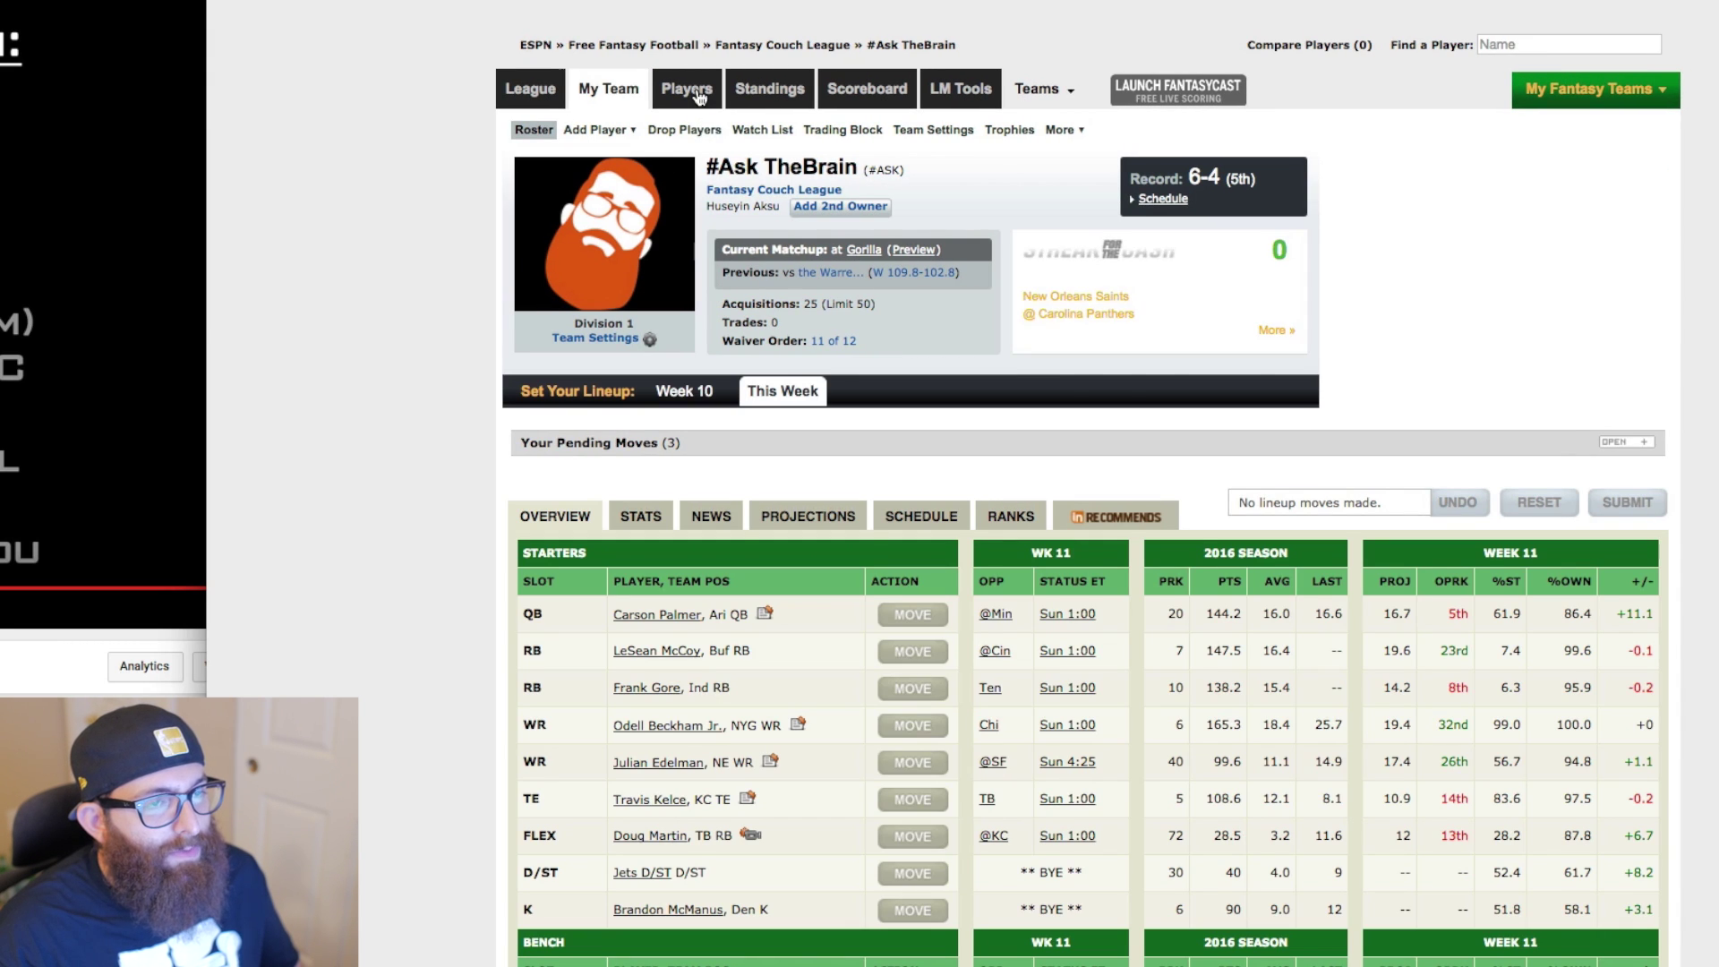
Find the Lions D/ST among the available defenses, claim it while dropping the Jets D/ST, and expand the pending moves
left_click(699, 100)
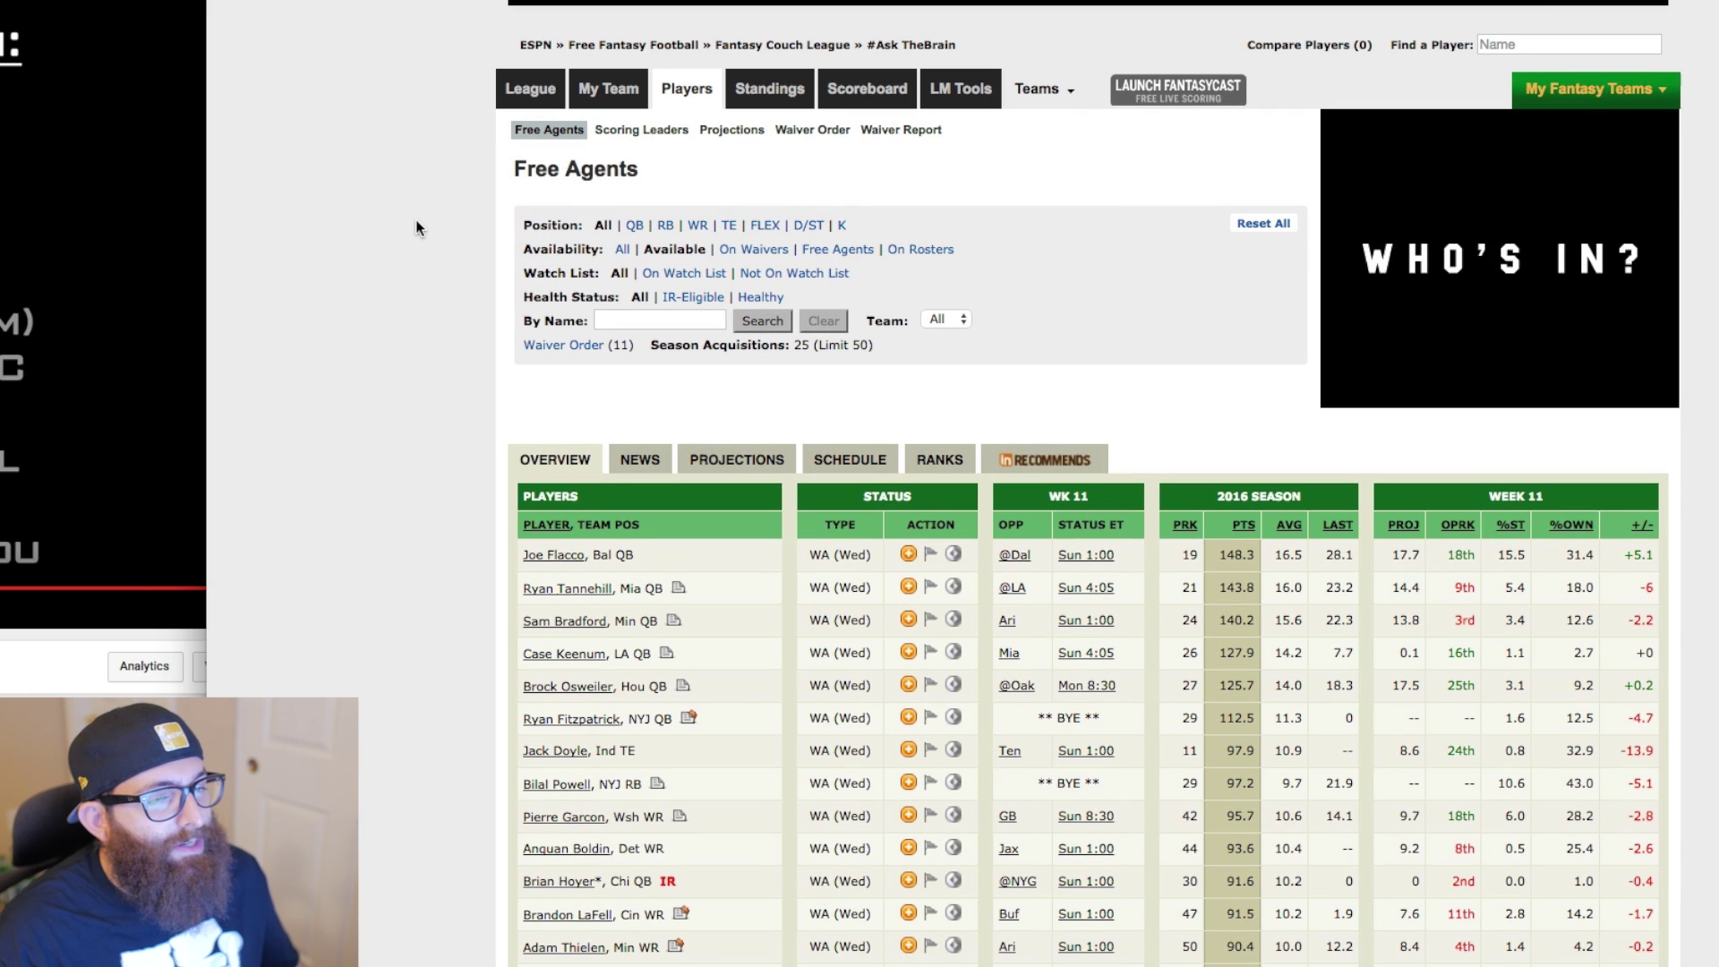
left_click(797, 225)
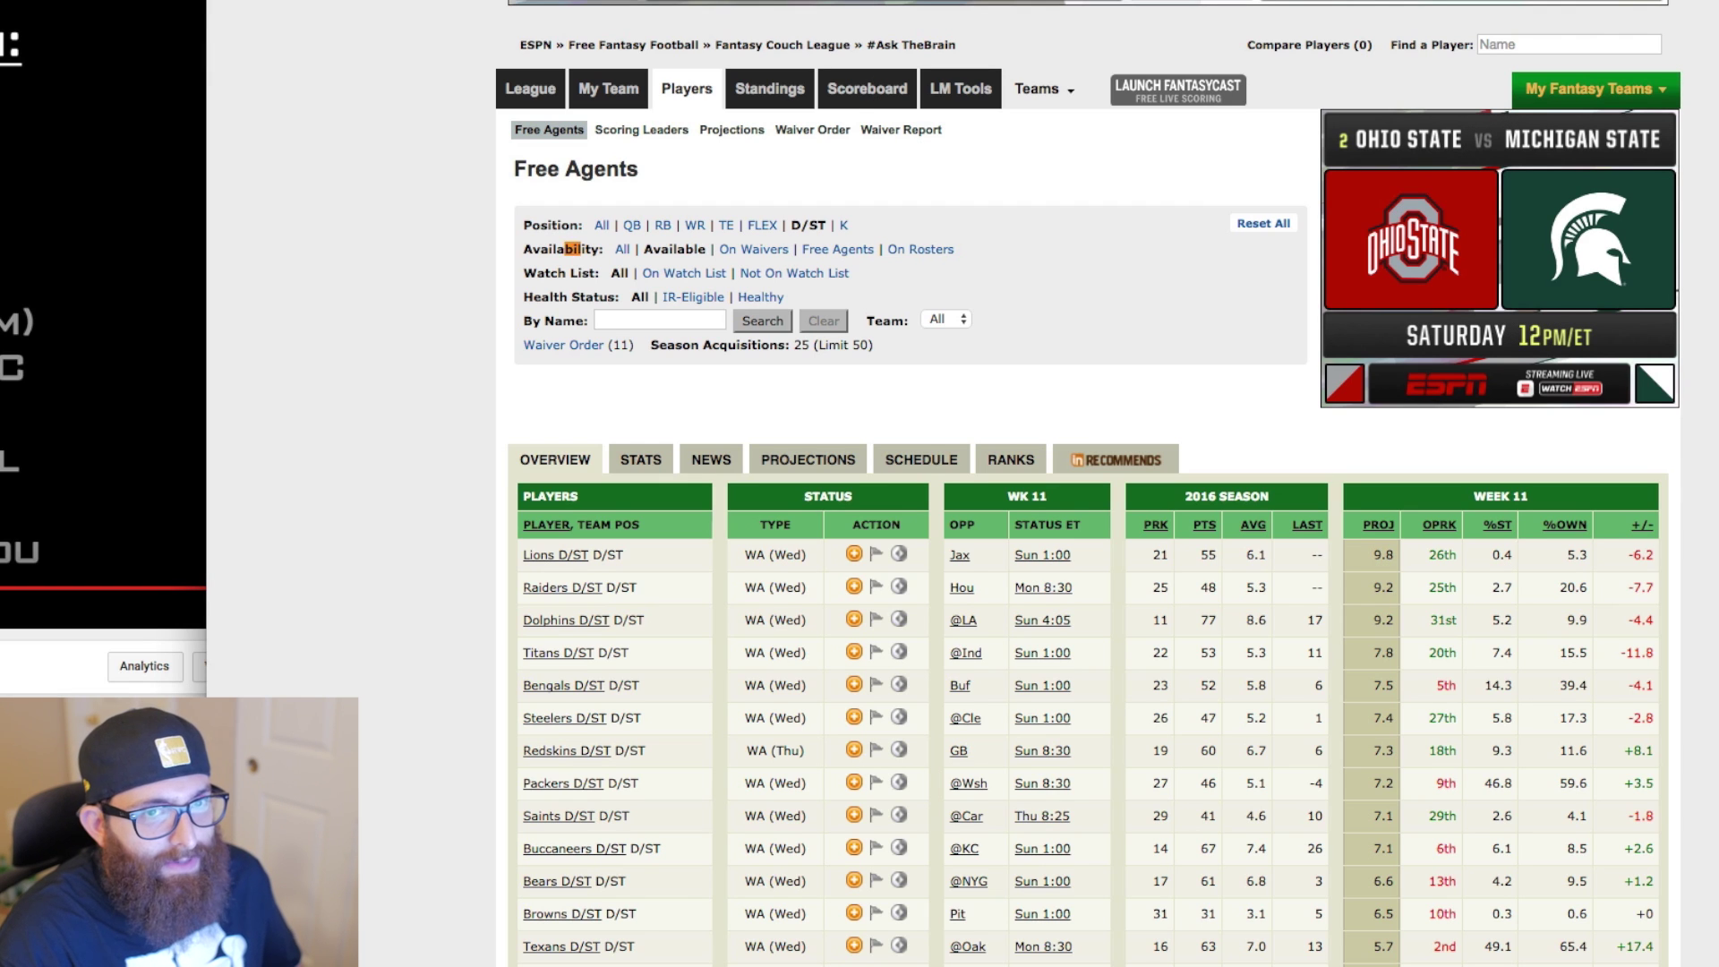
type("buc")
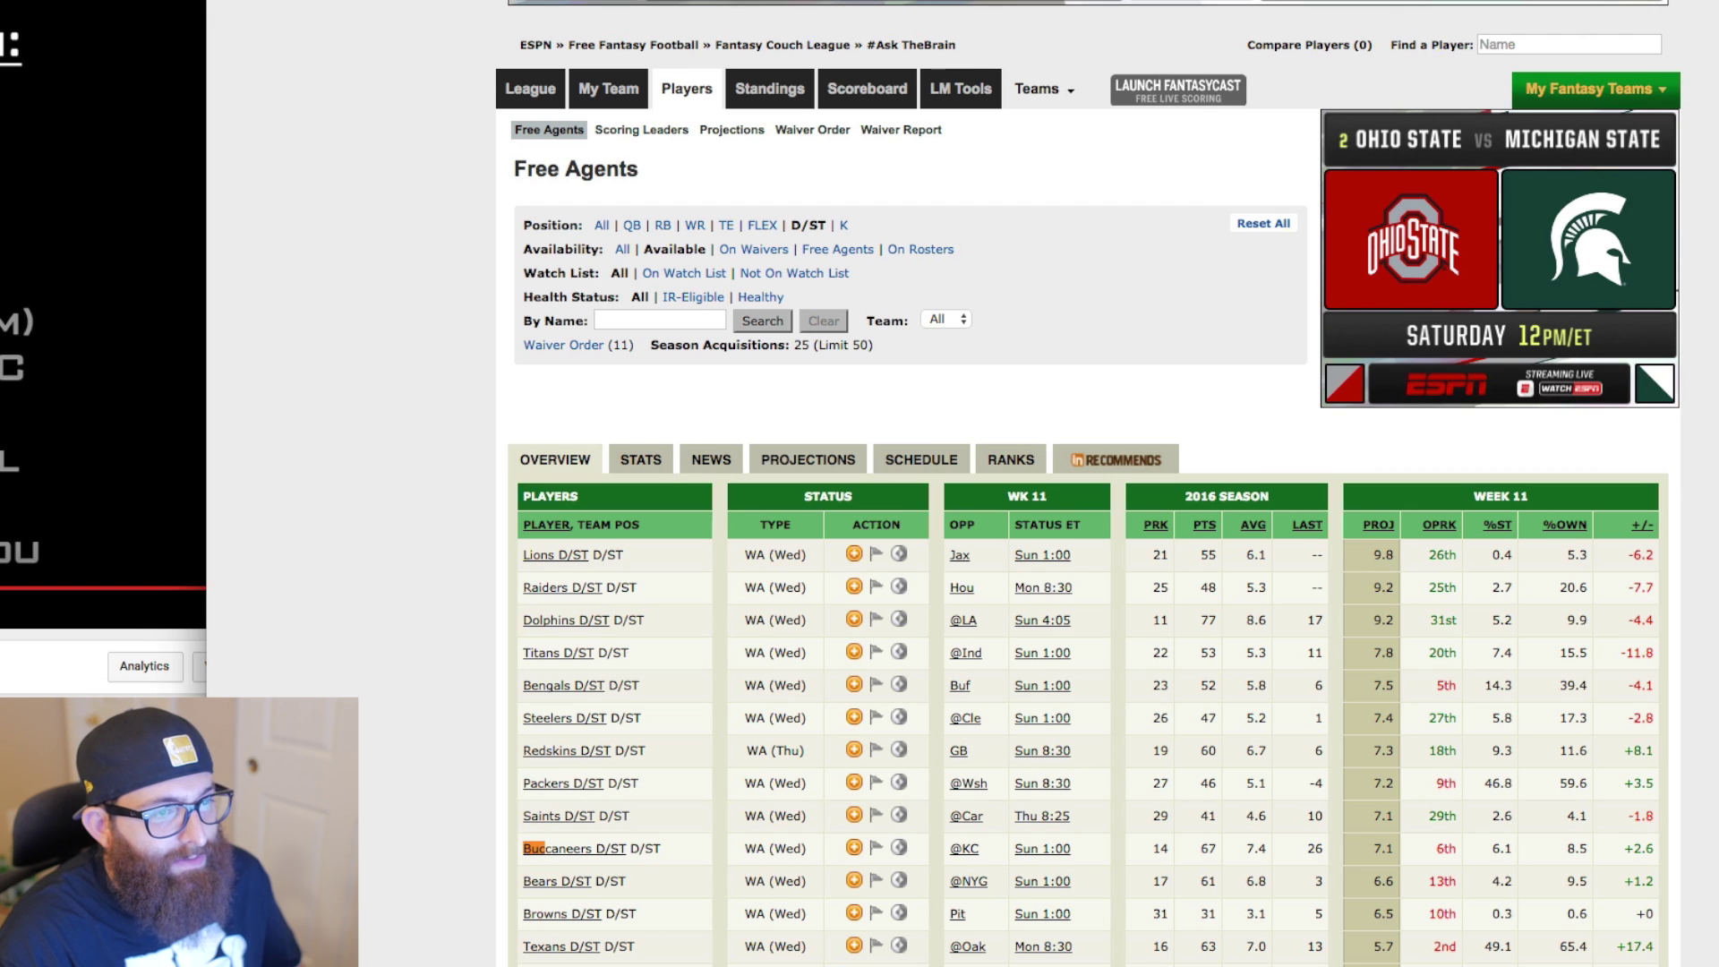
type("lions")
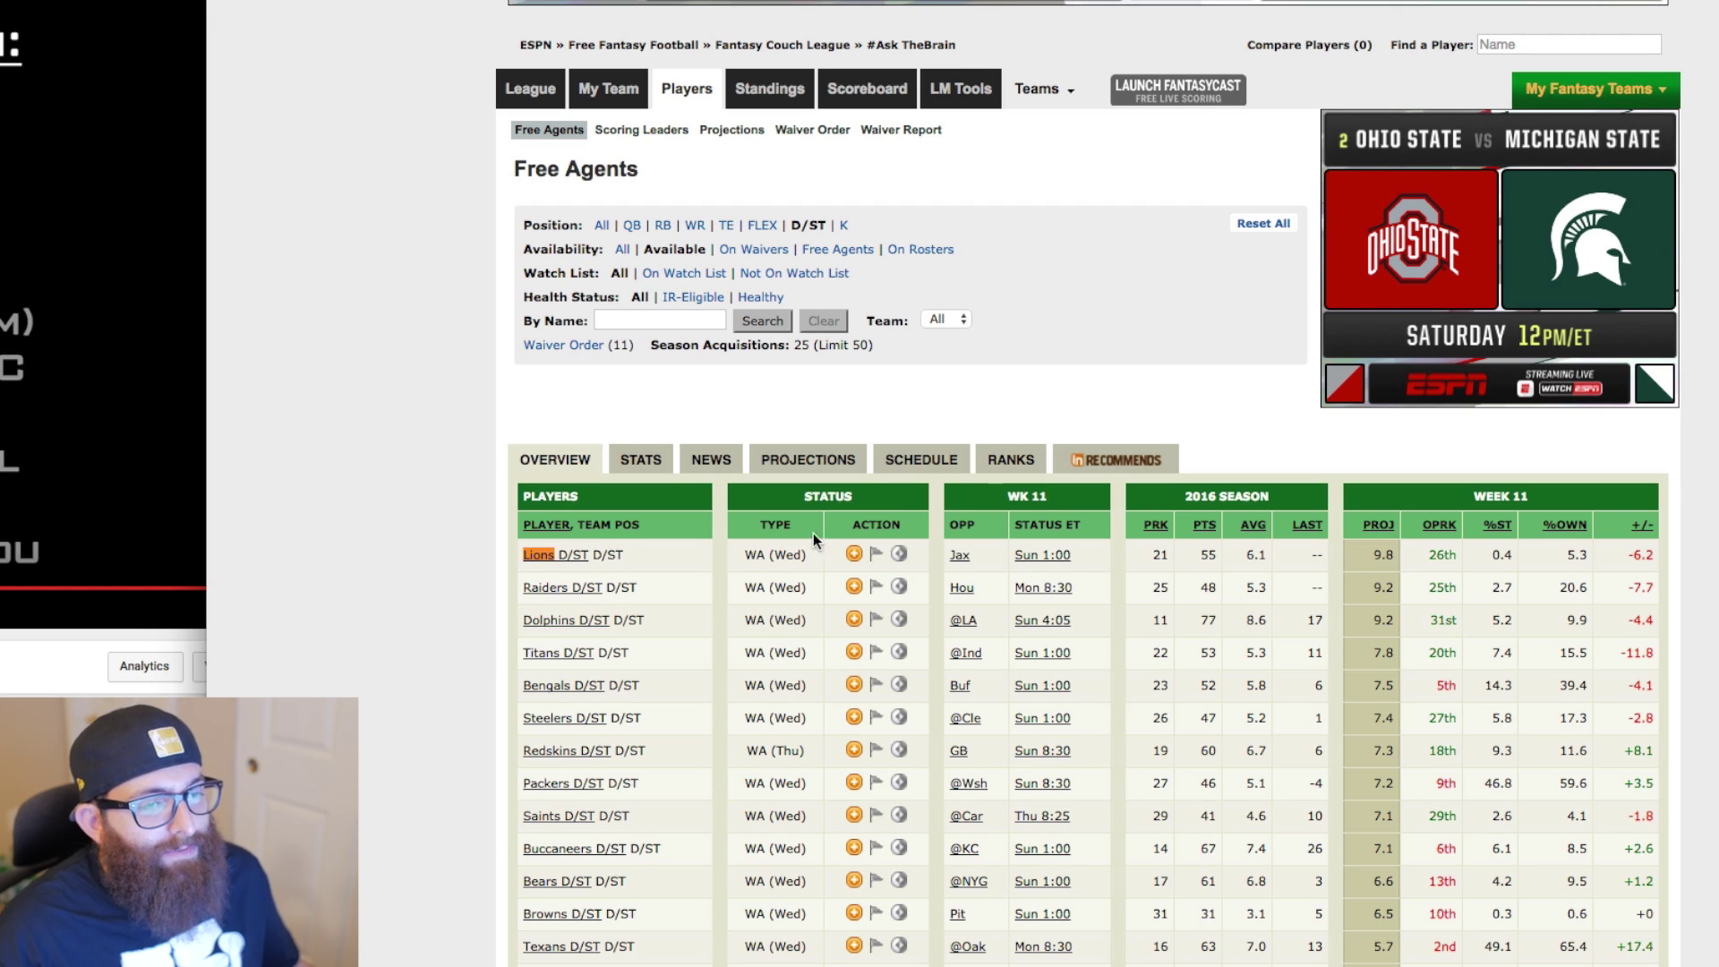
left_click(854, 554)
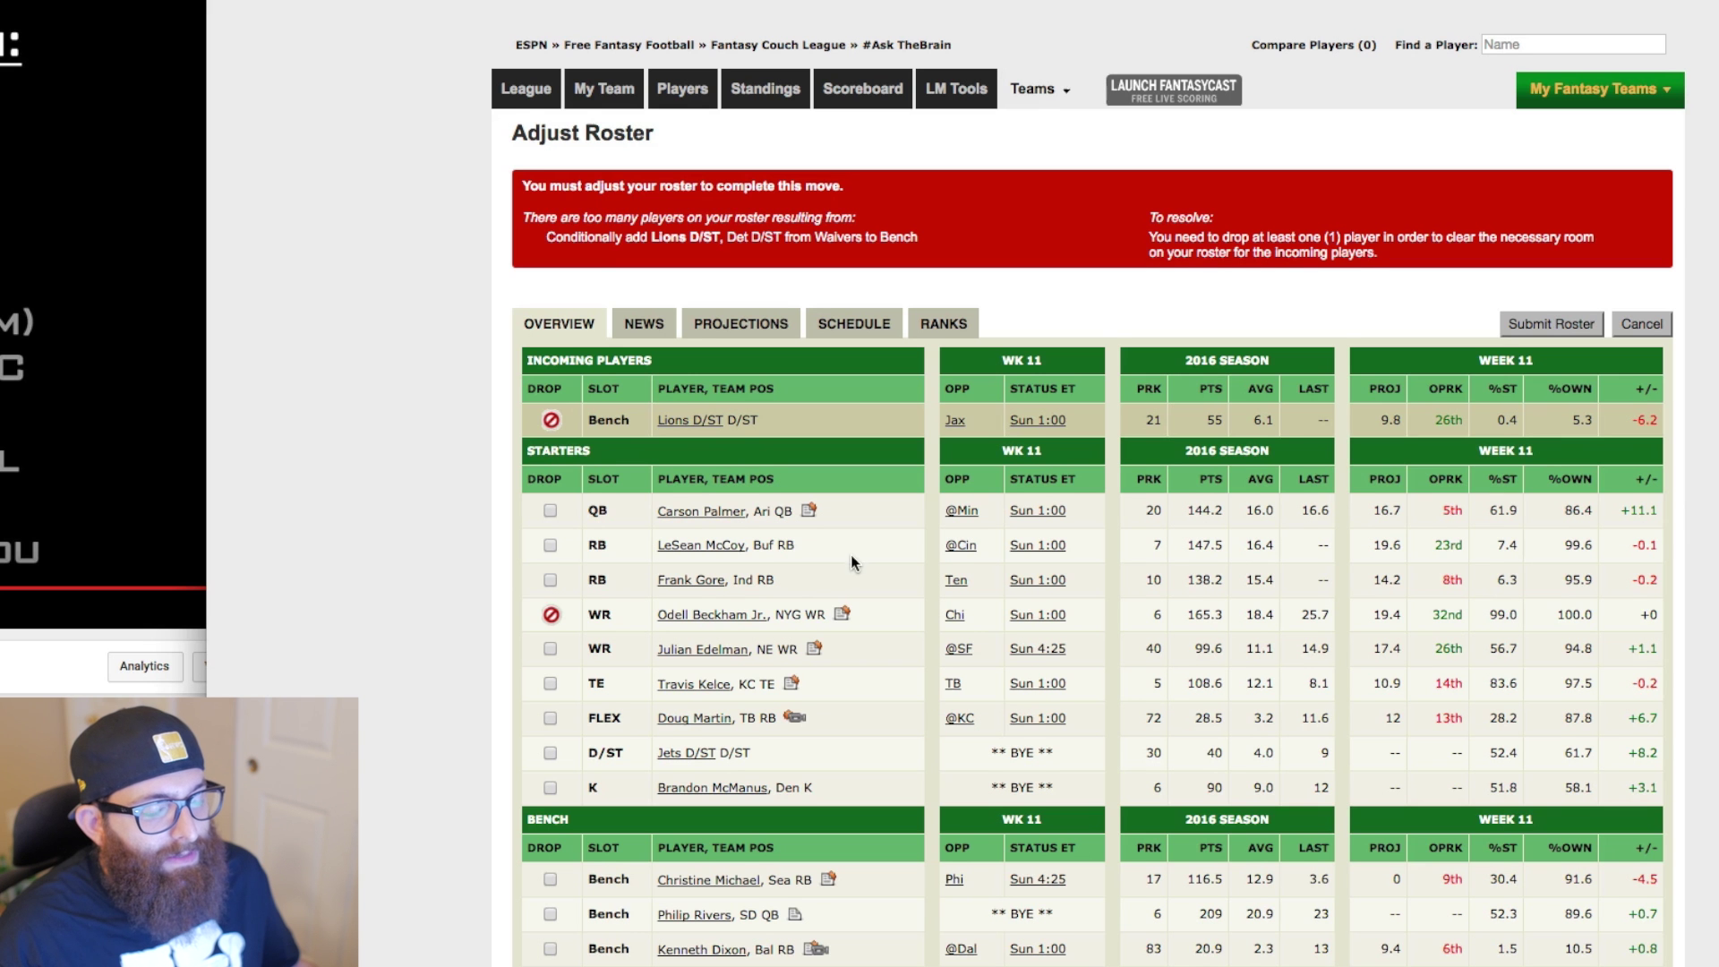
scroll(513, 681, "down", 1)
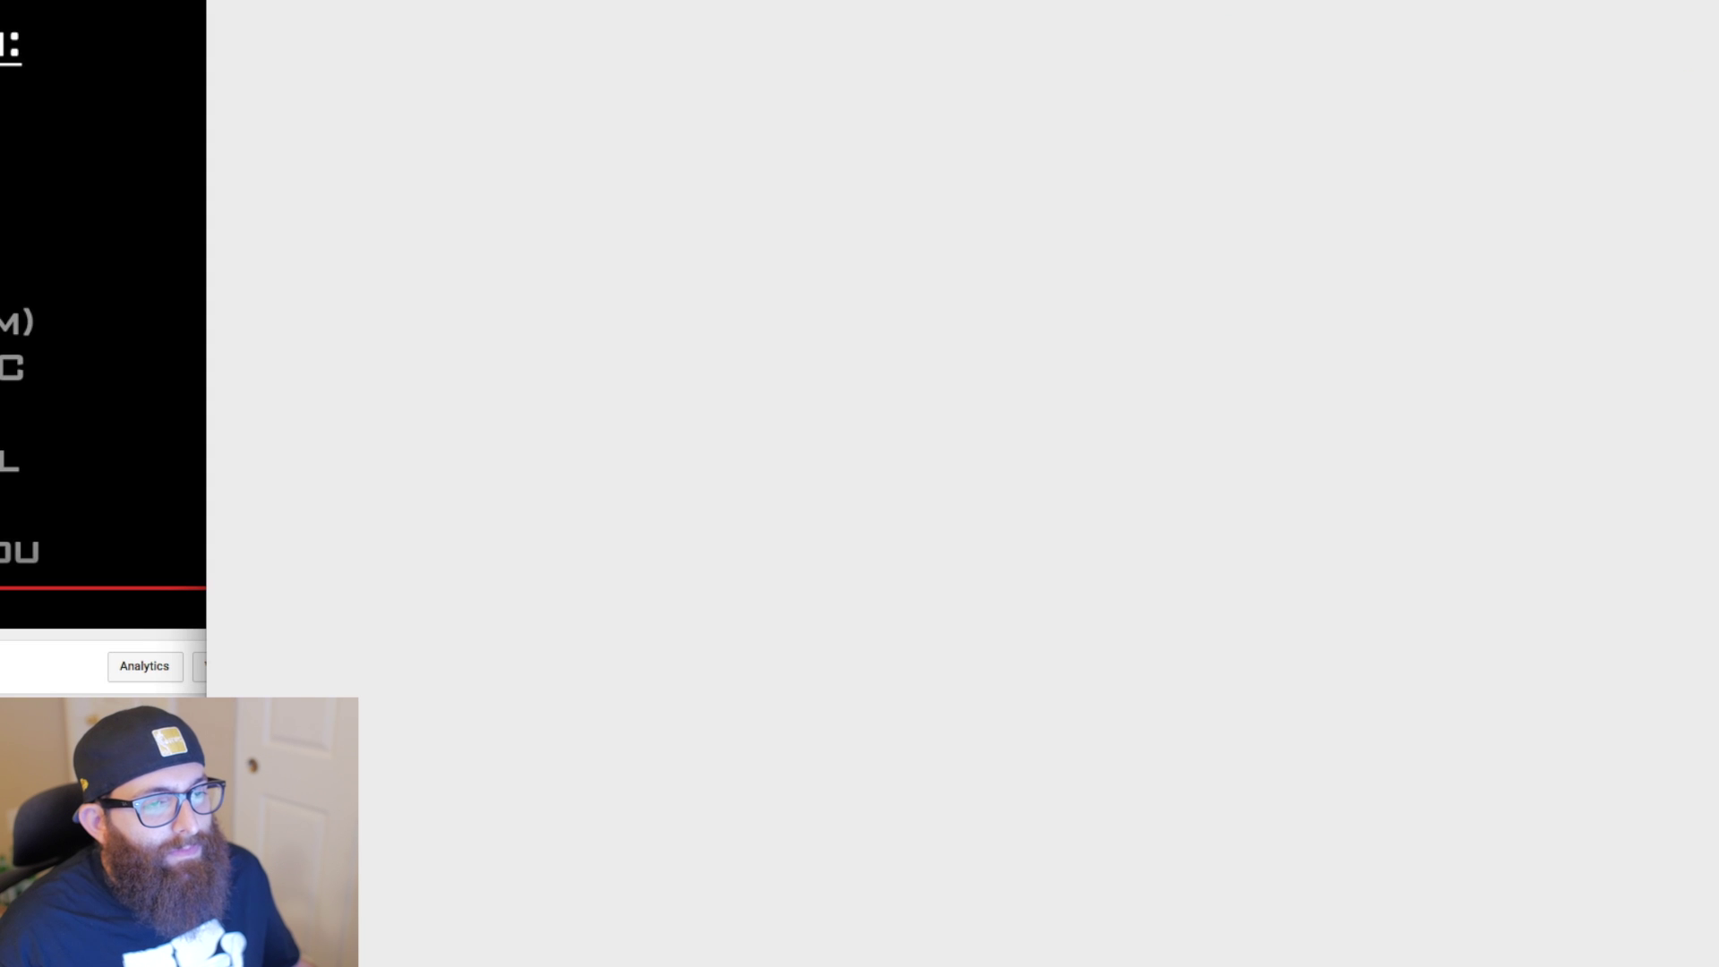
left_click(559, 276)
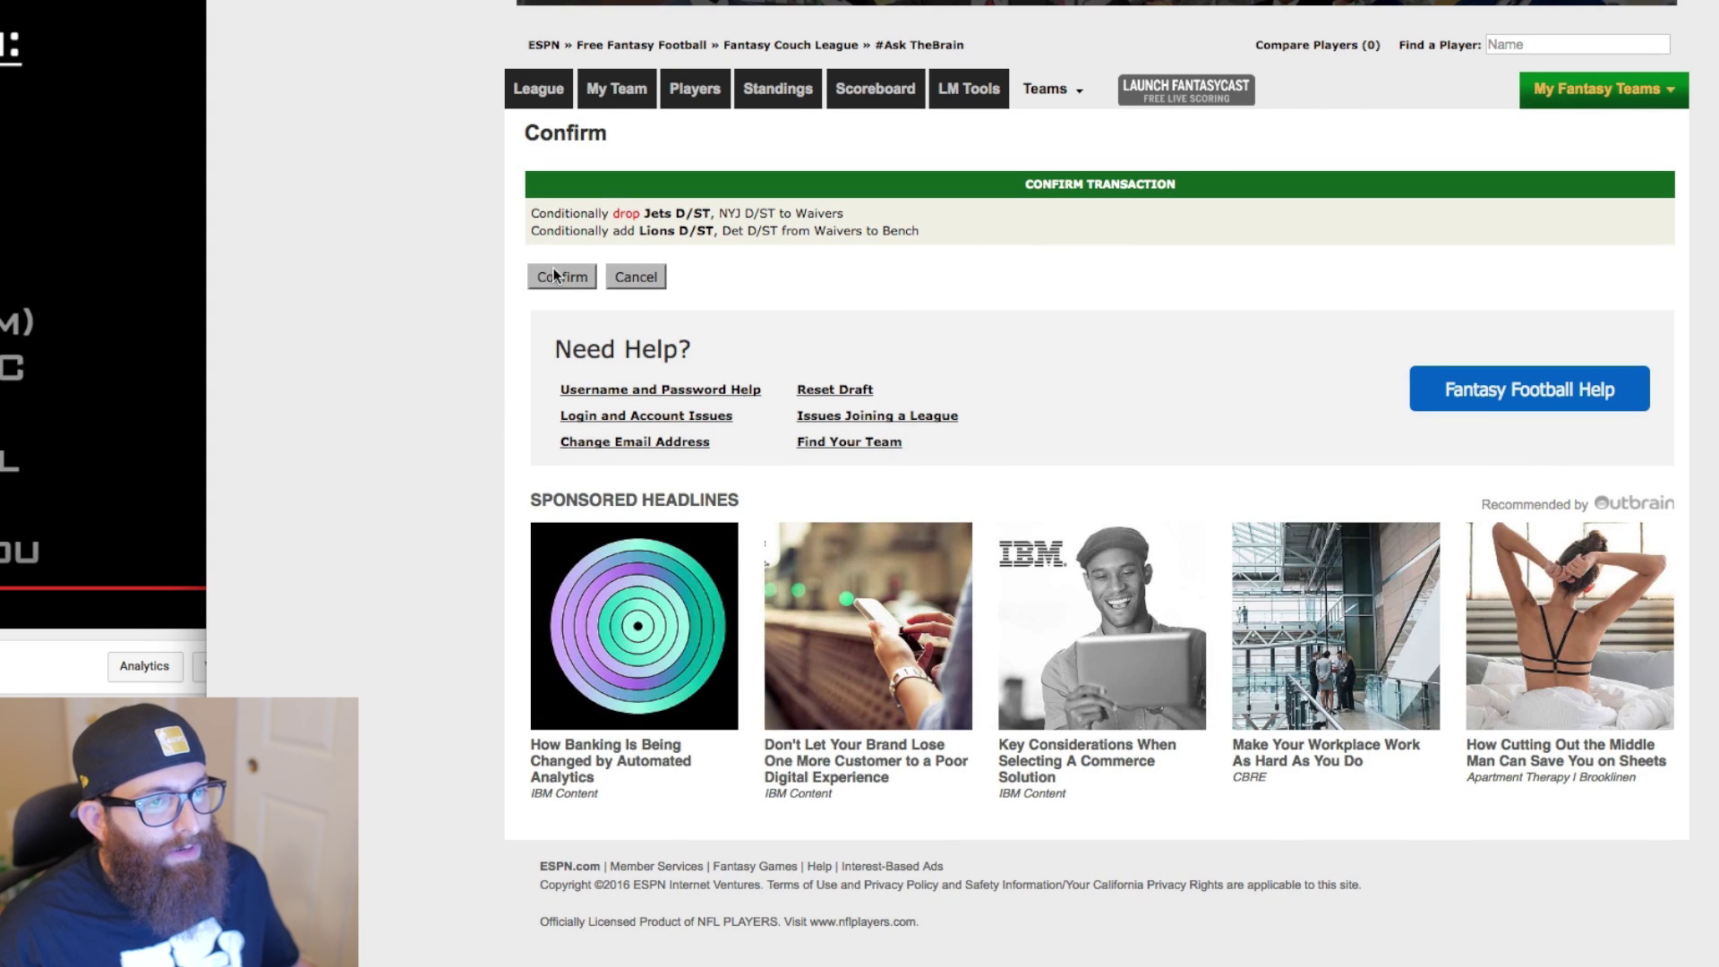
scroll(681, 12, "up", 1)
scroll(680, 54, "down", 1)
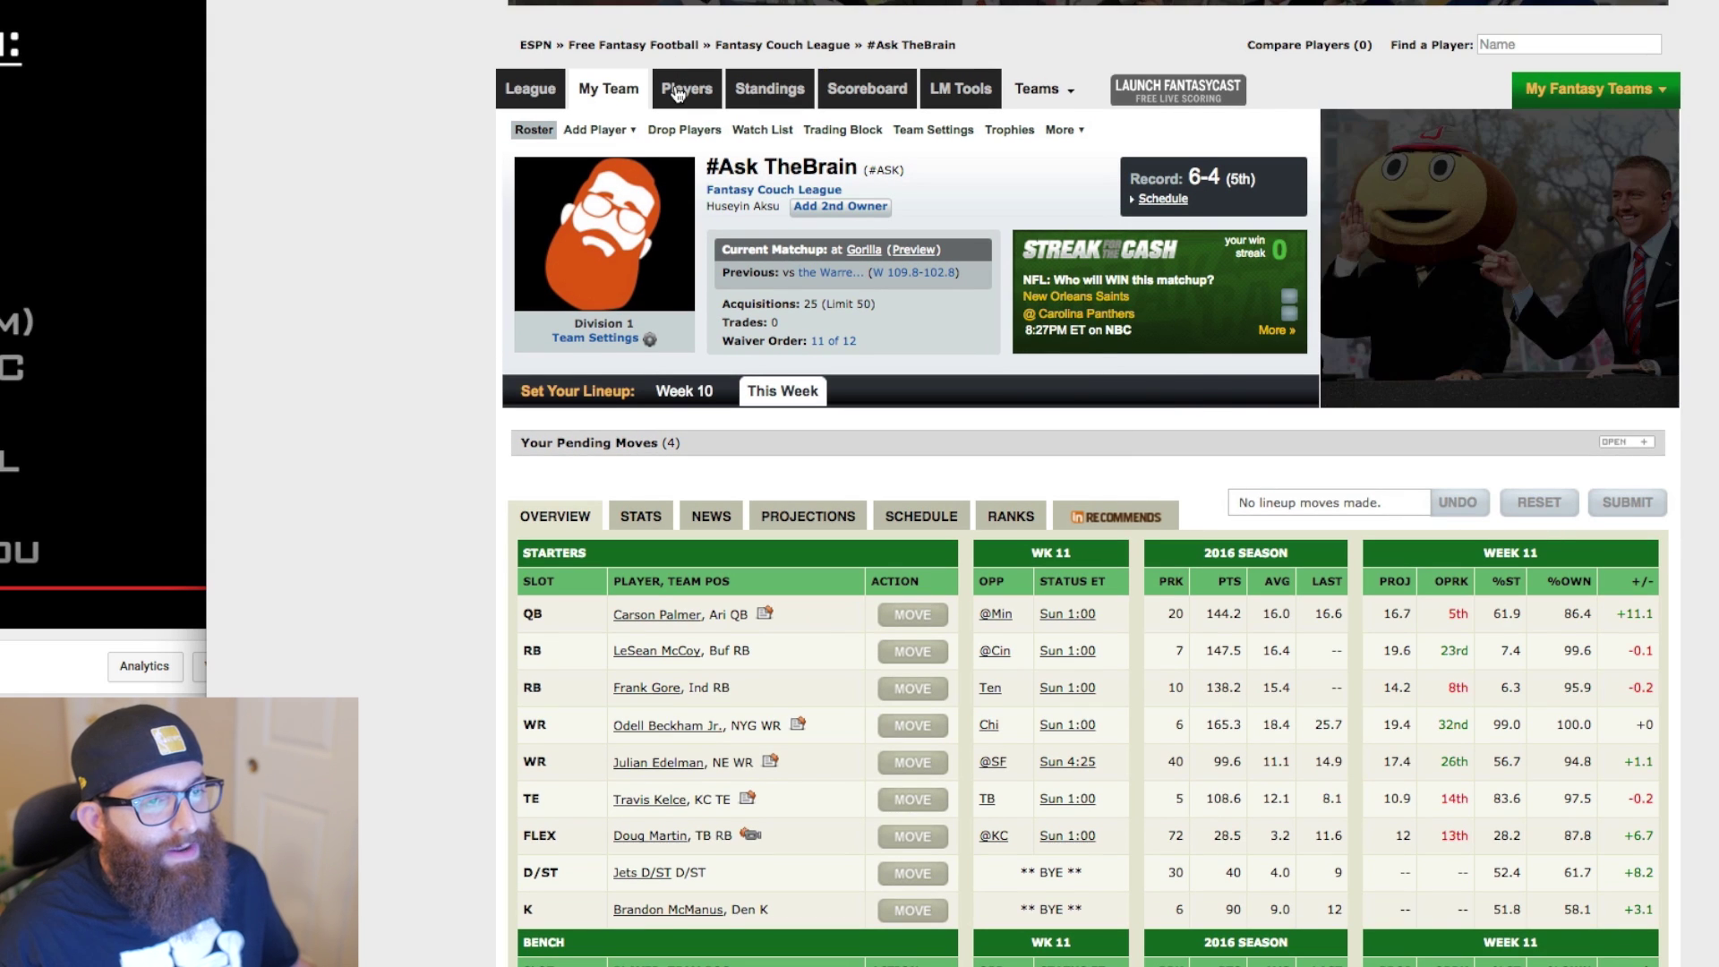
left_click(669, 443)
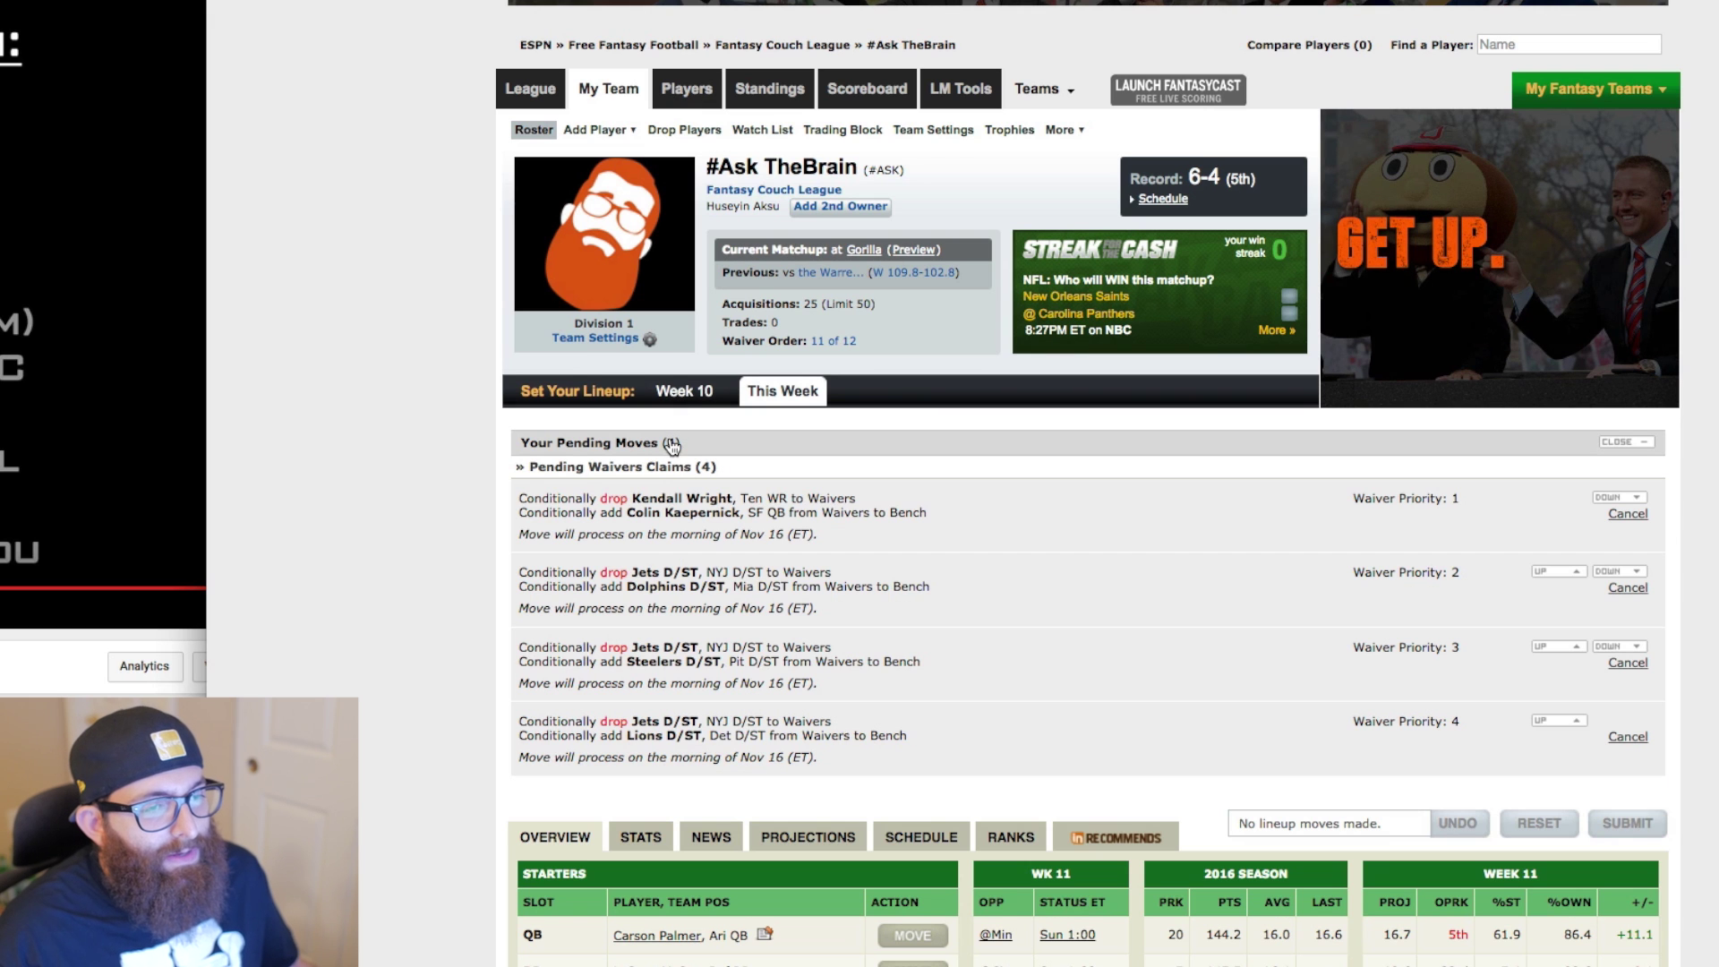
Find the Buccaneers D/ST among the available defenses and submit a waiver claim that drops the Jets D/ST
left_click(677, 93)
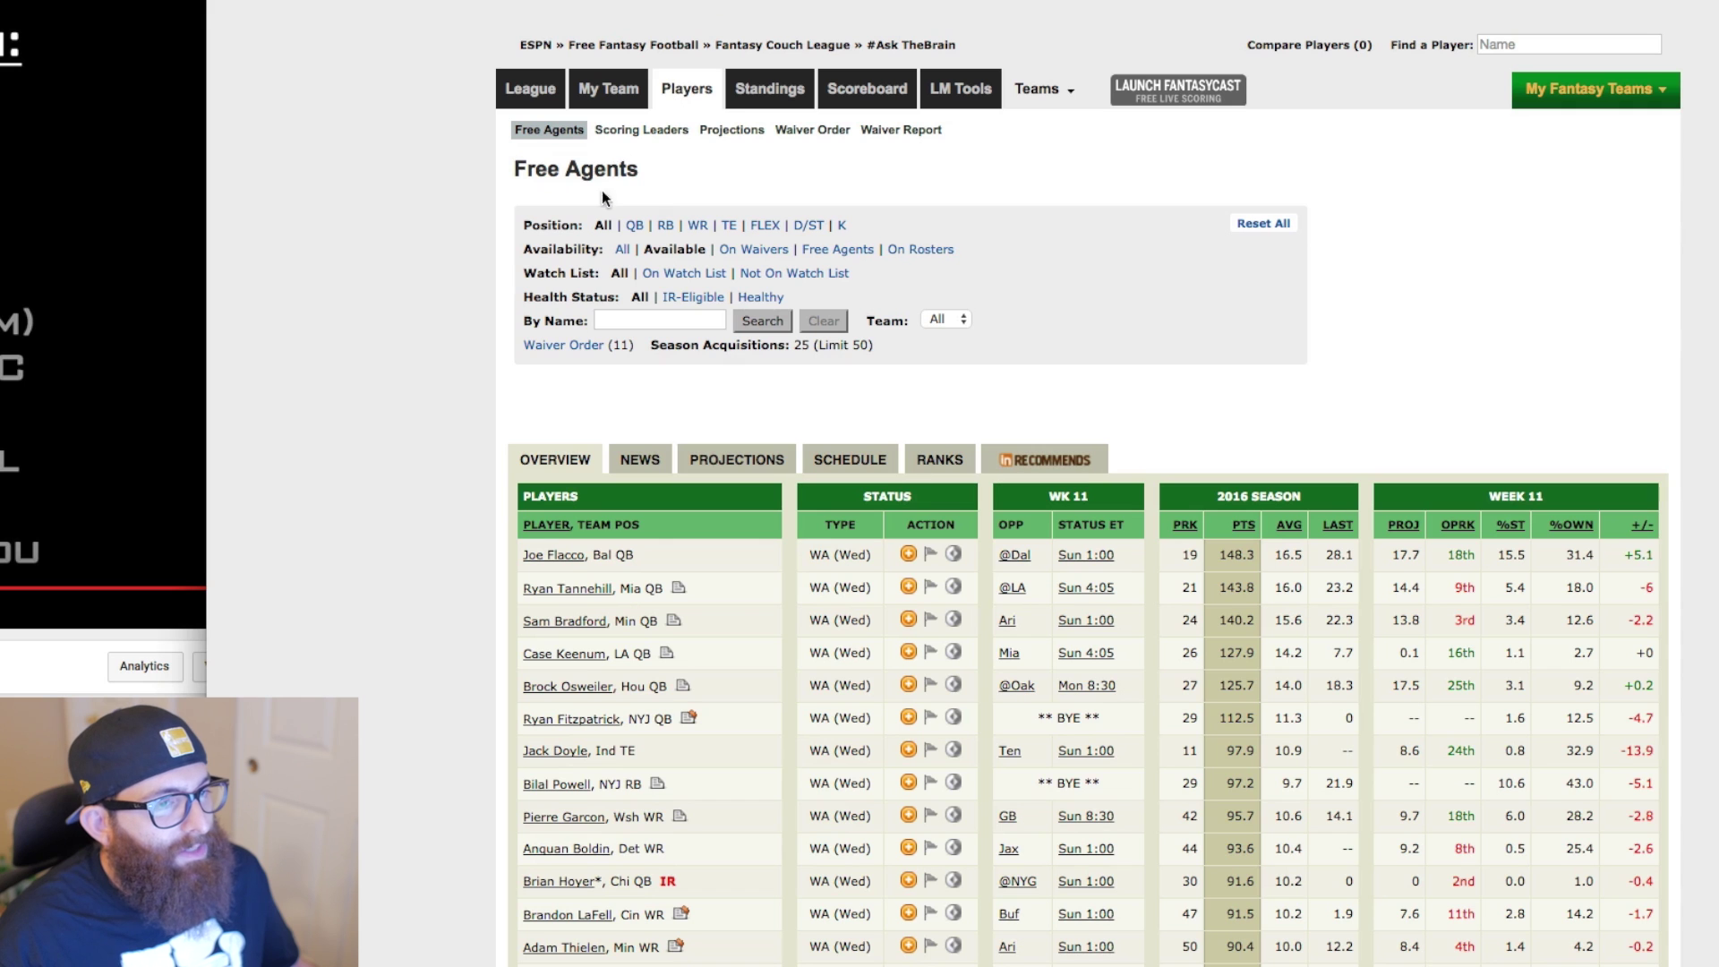
left_click(809, 225)
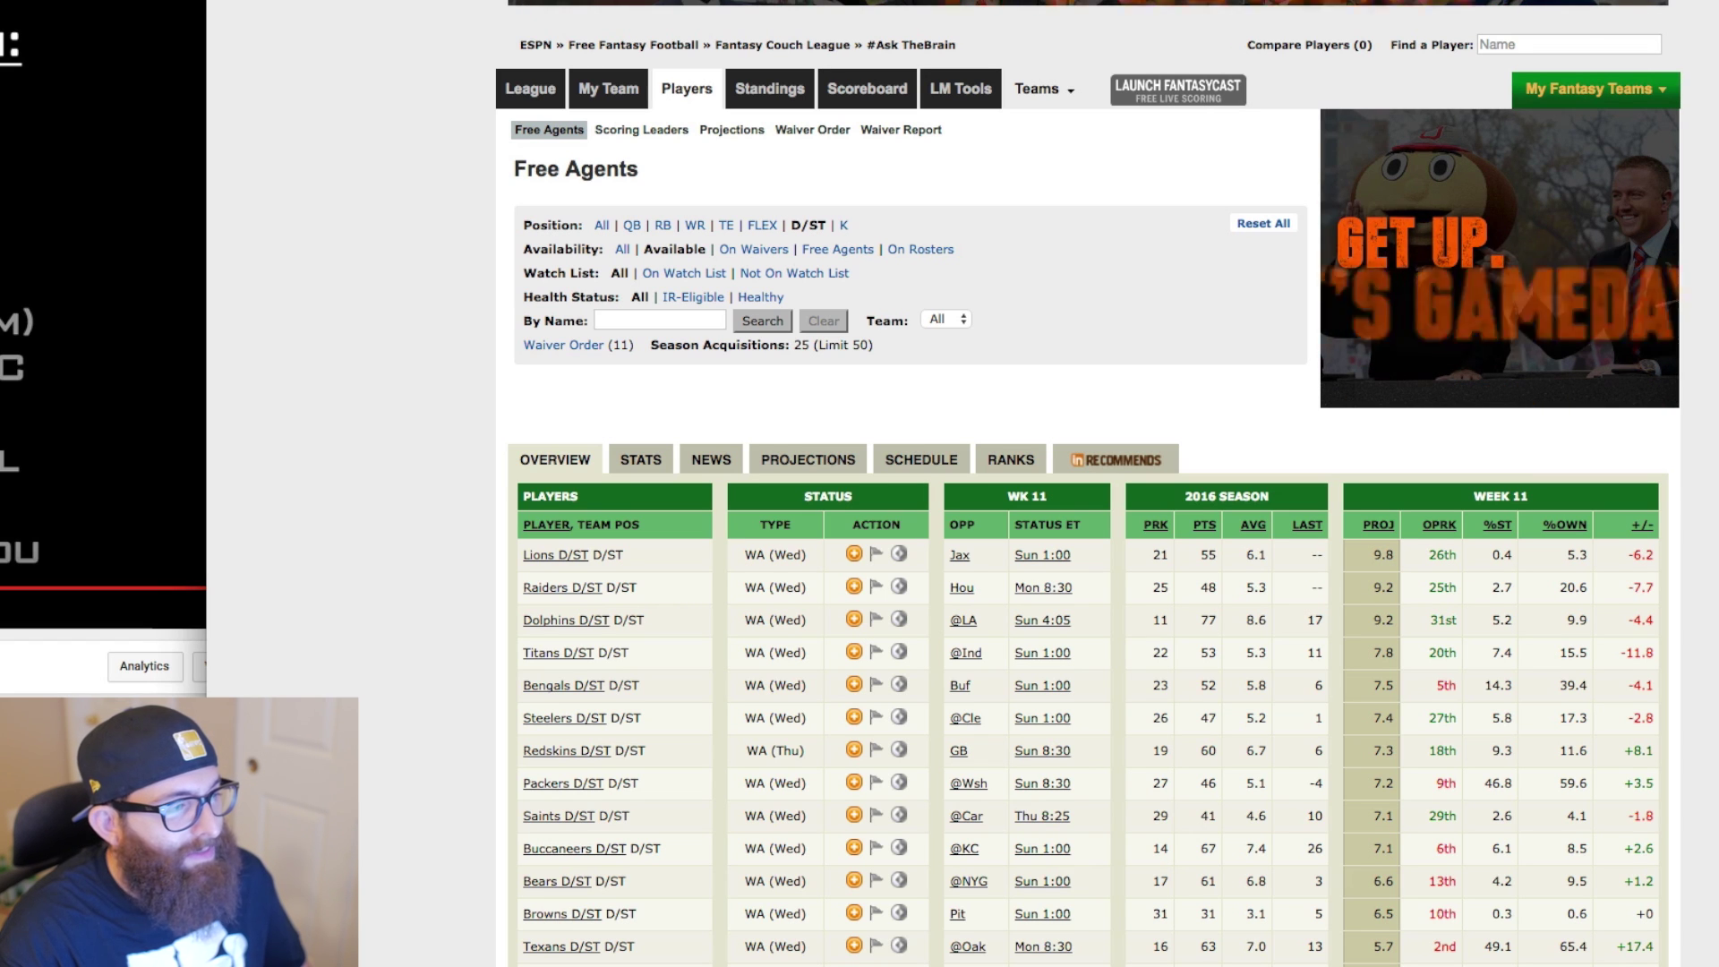
type("buc")
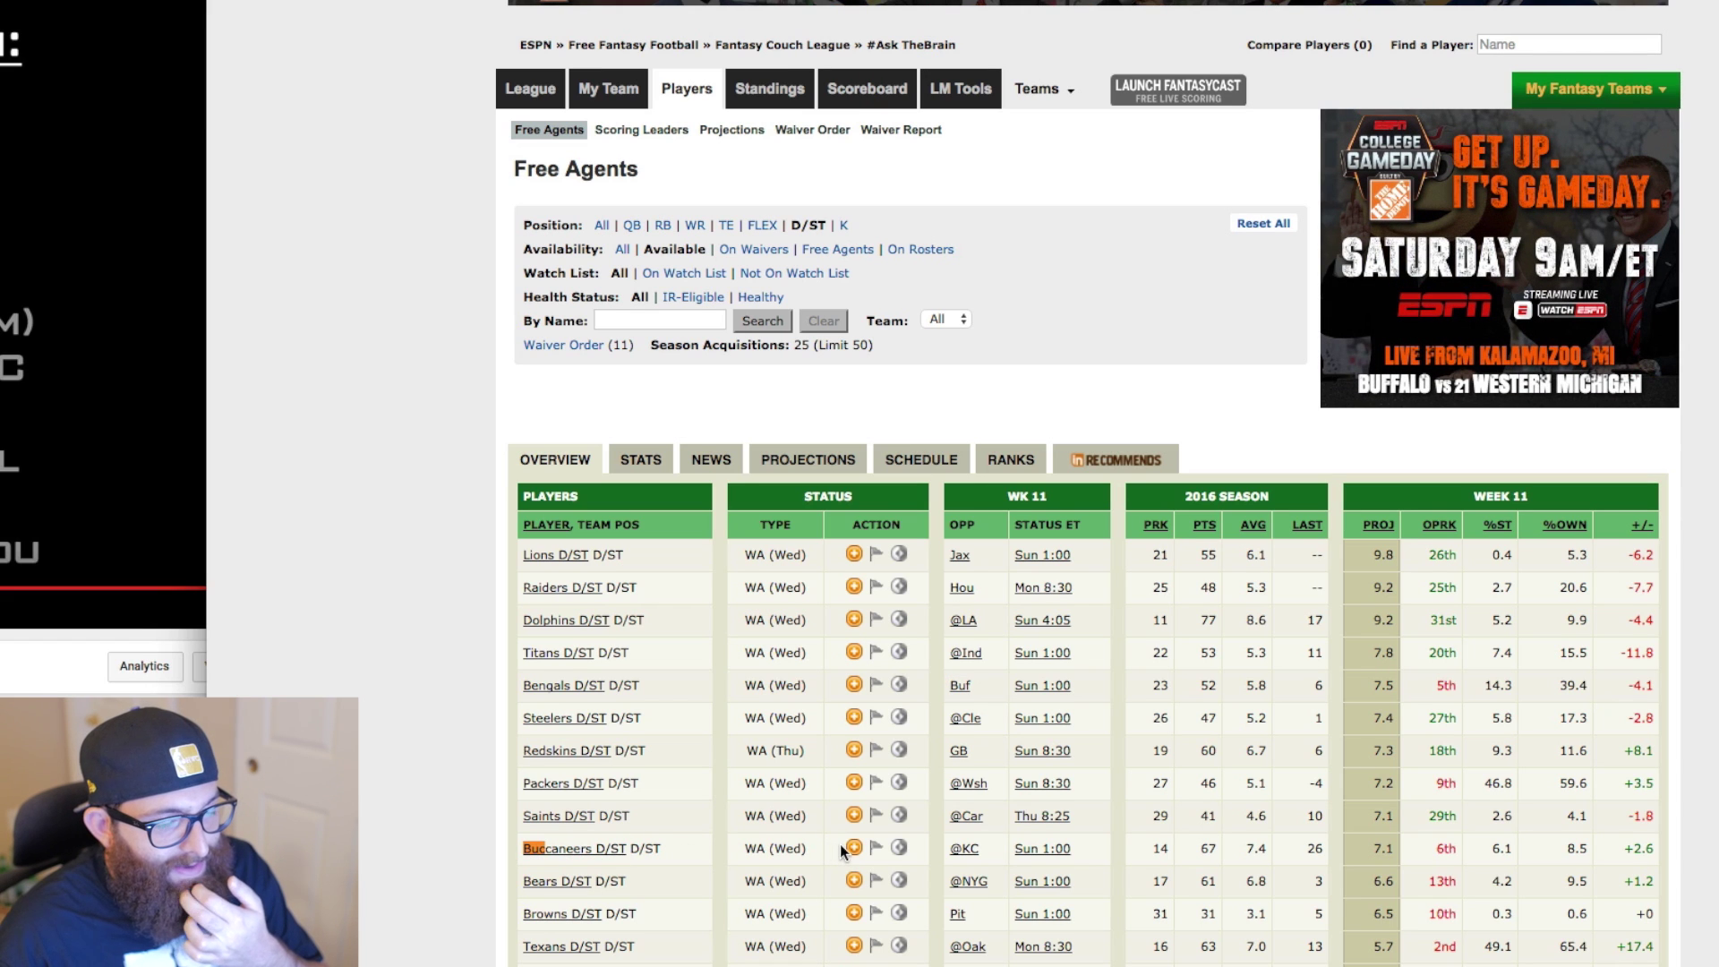
left_click(593, 855)
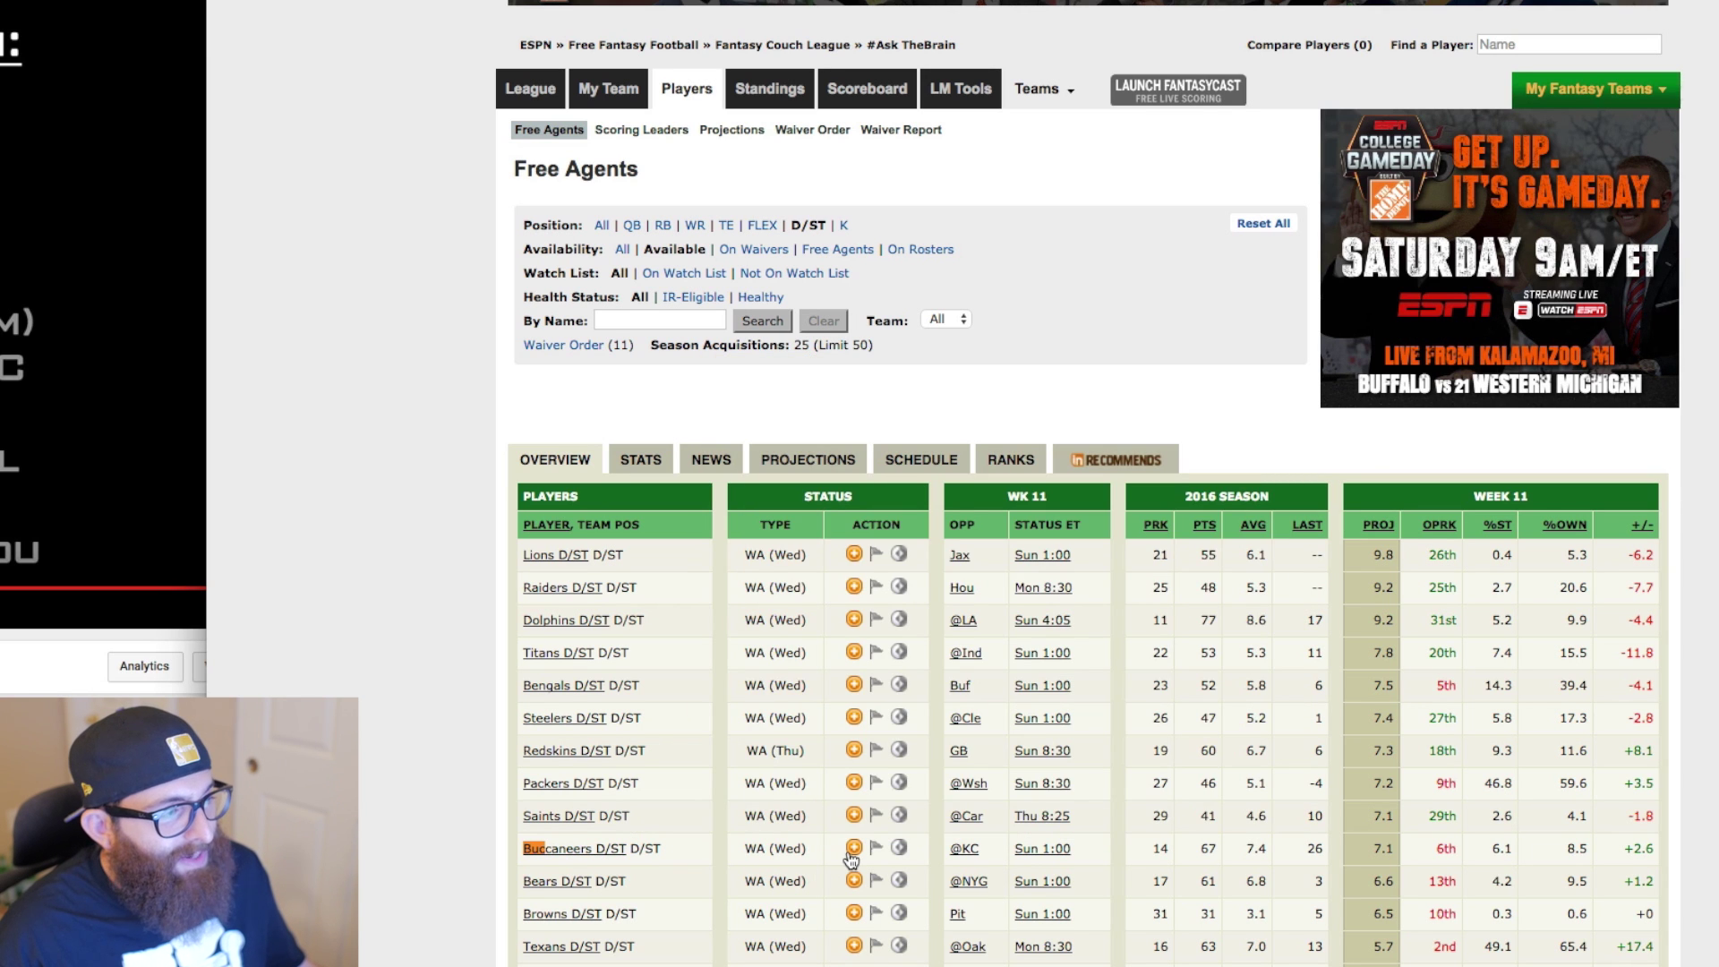
left_click(853, 847)
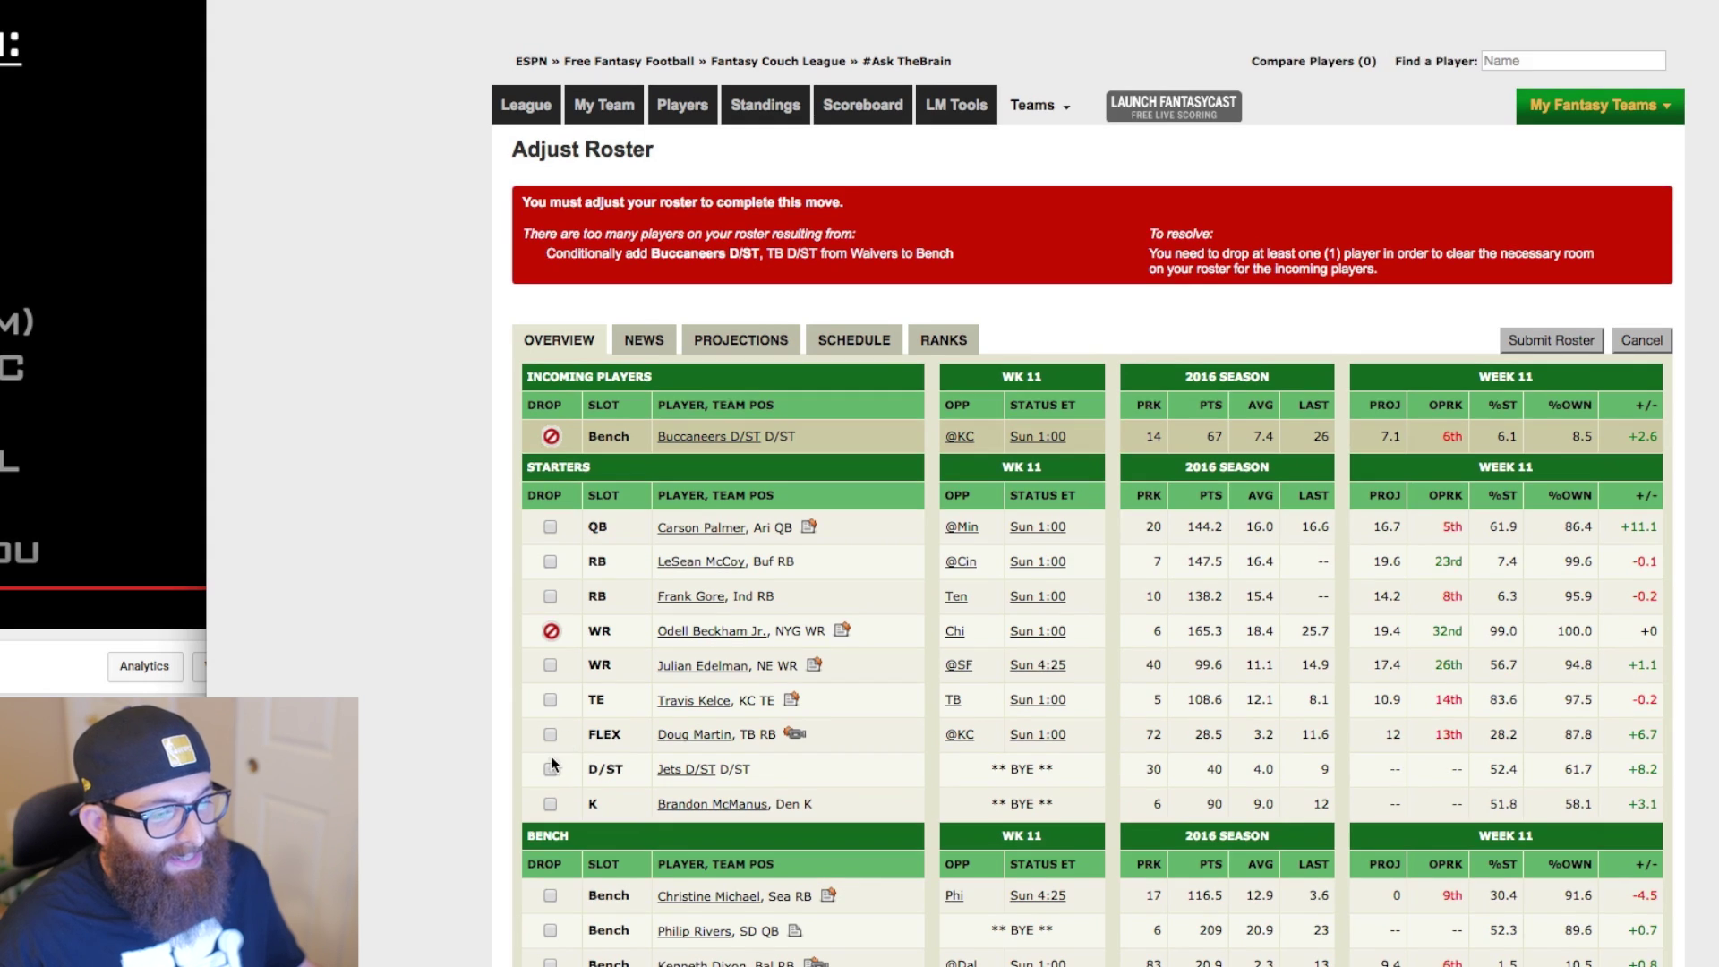
scroll(551, 760, "down", 1)
left_click(551, 753)
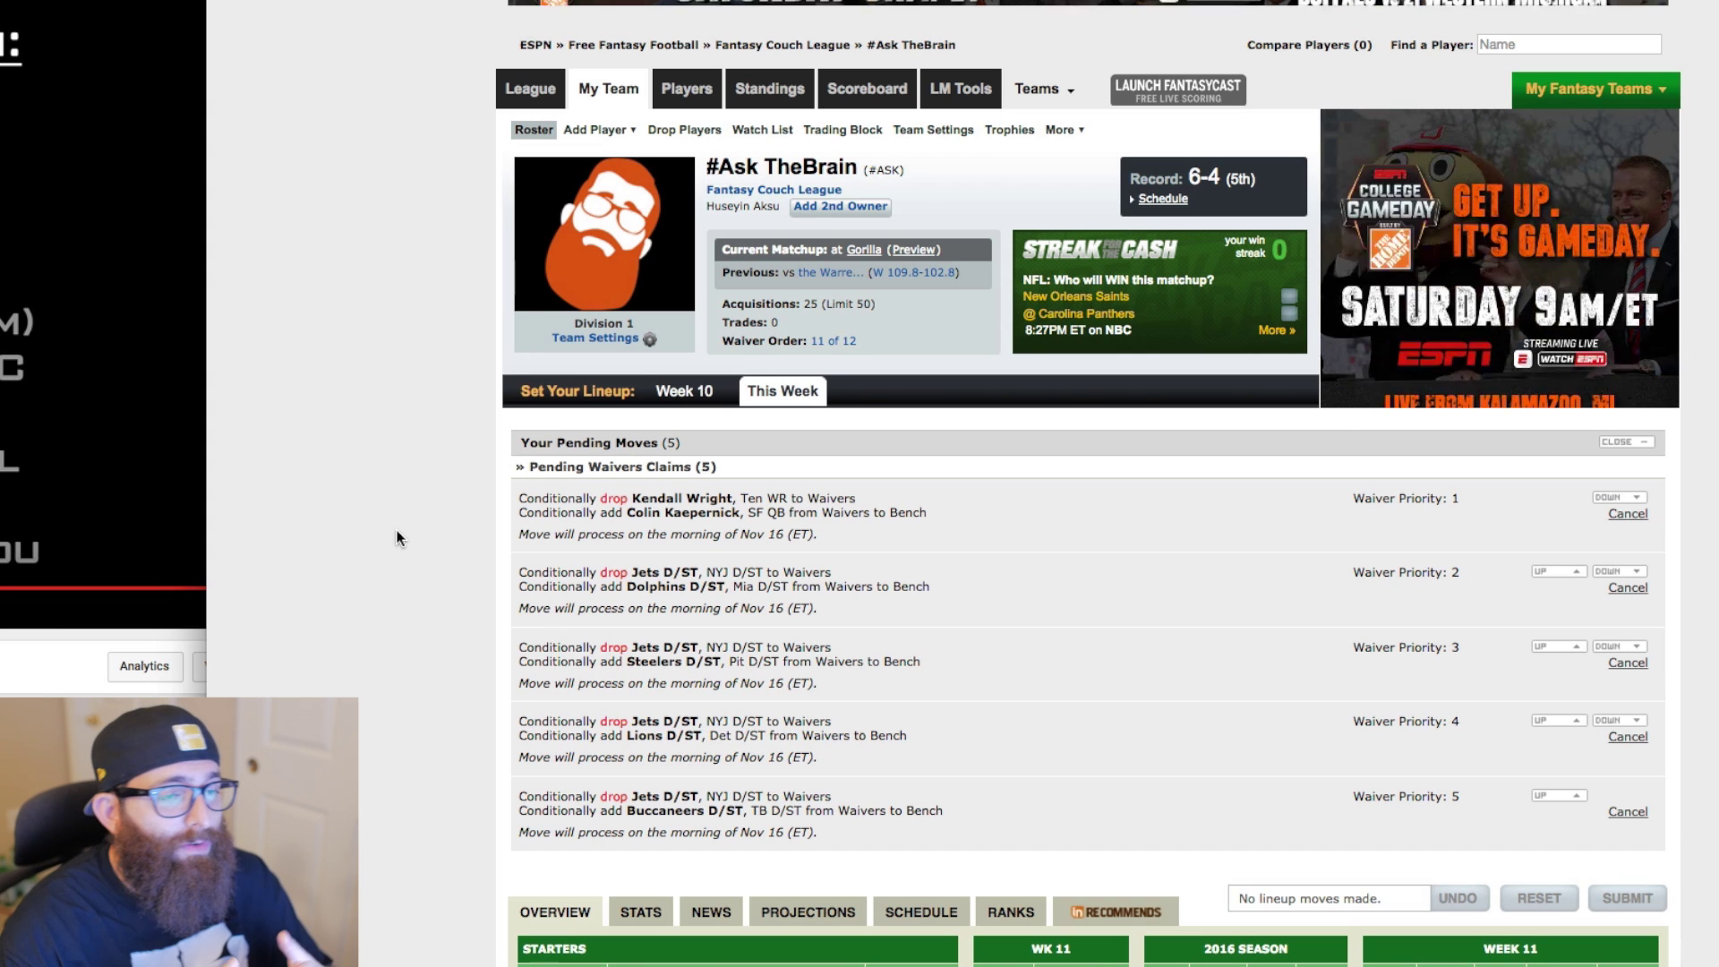
List the available kickers sorted by Week 11 projected points
left_click(686, 105)
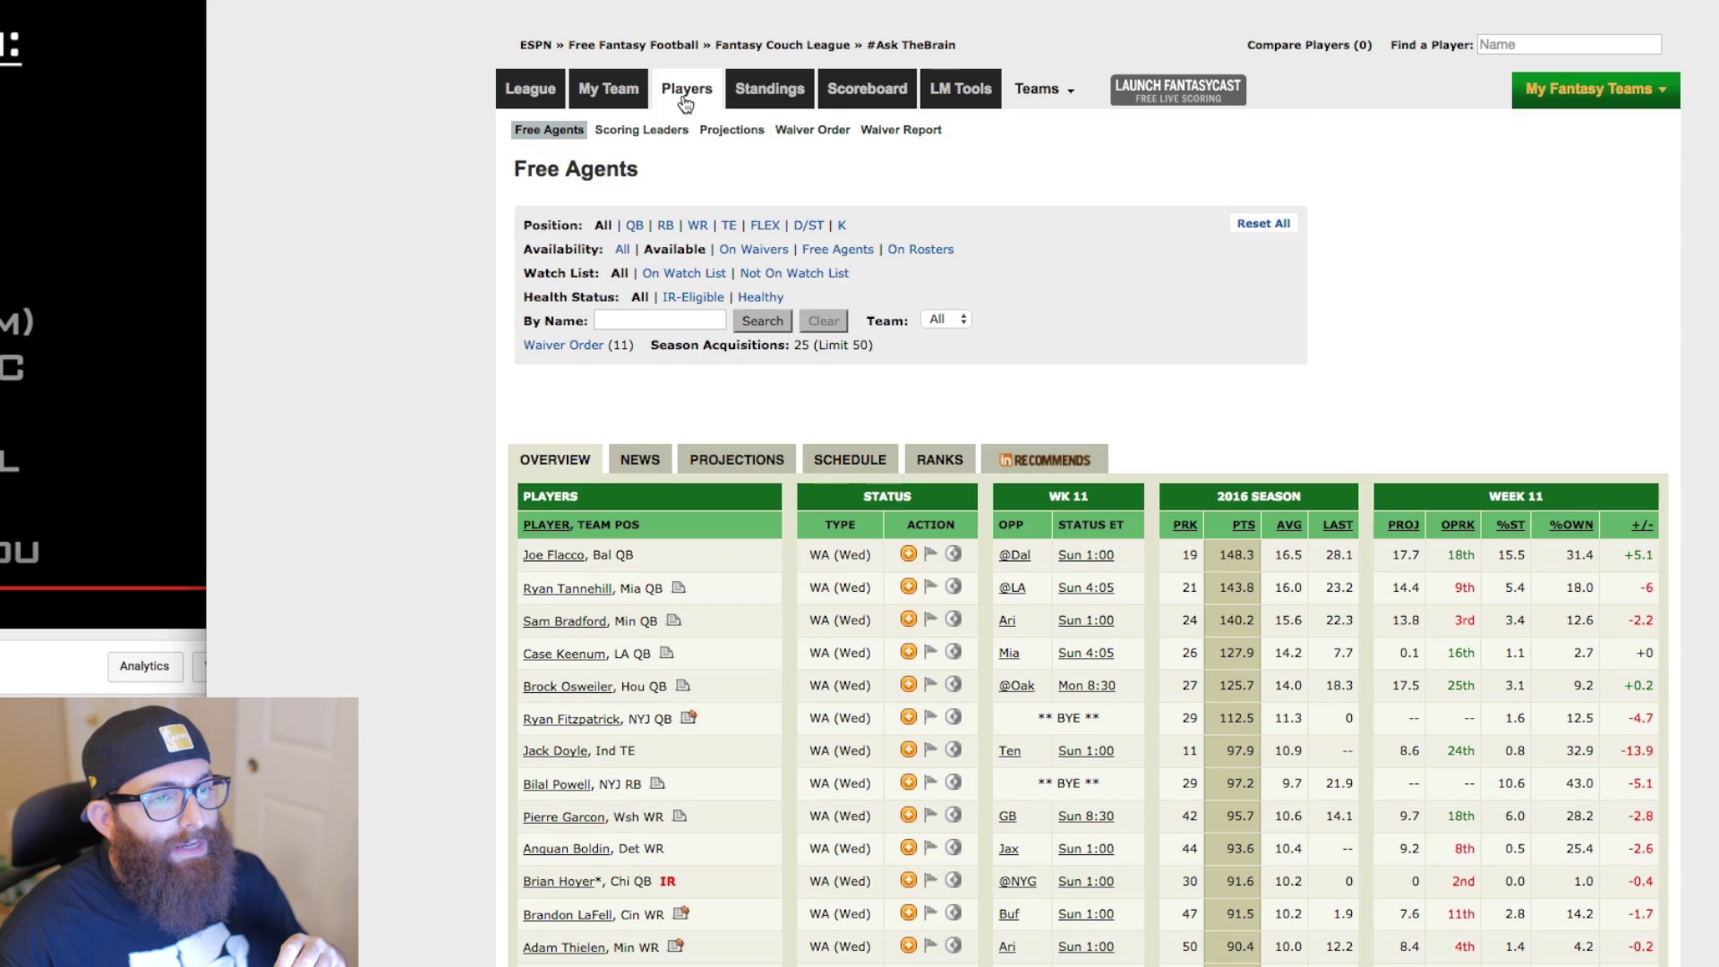
left_click(842, 225)
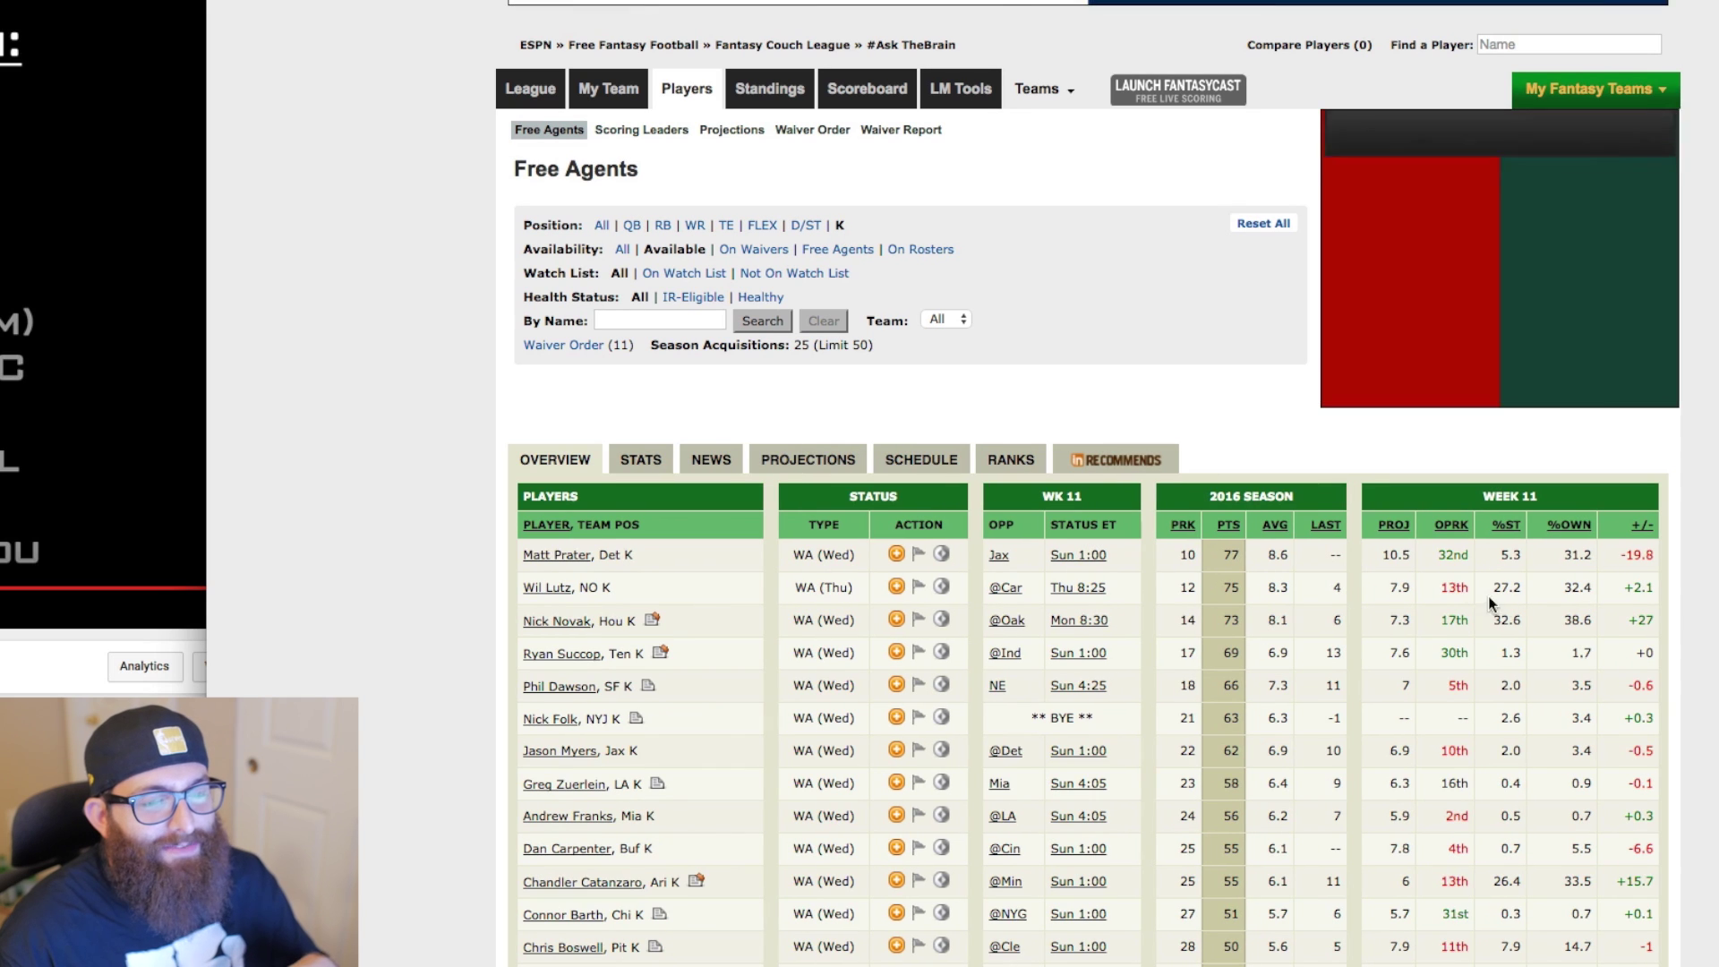
left_click(1403, 535)
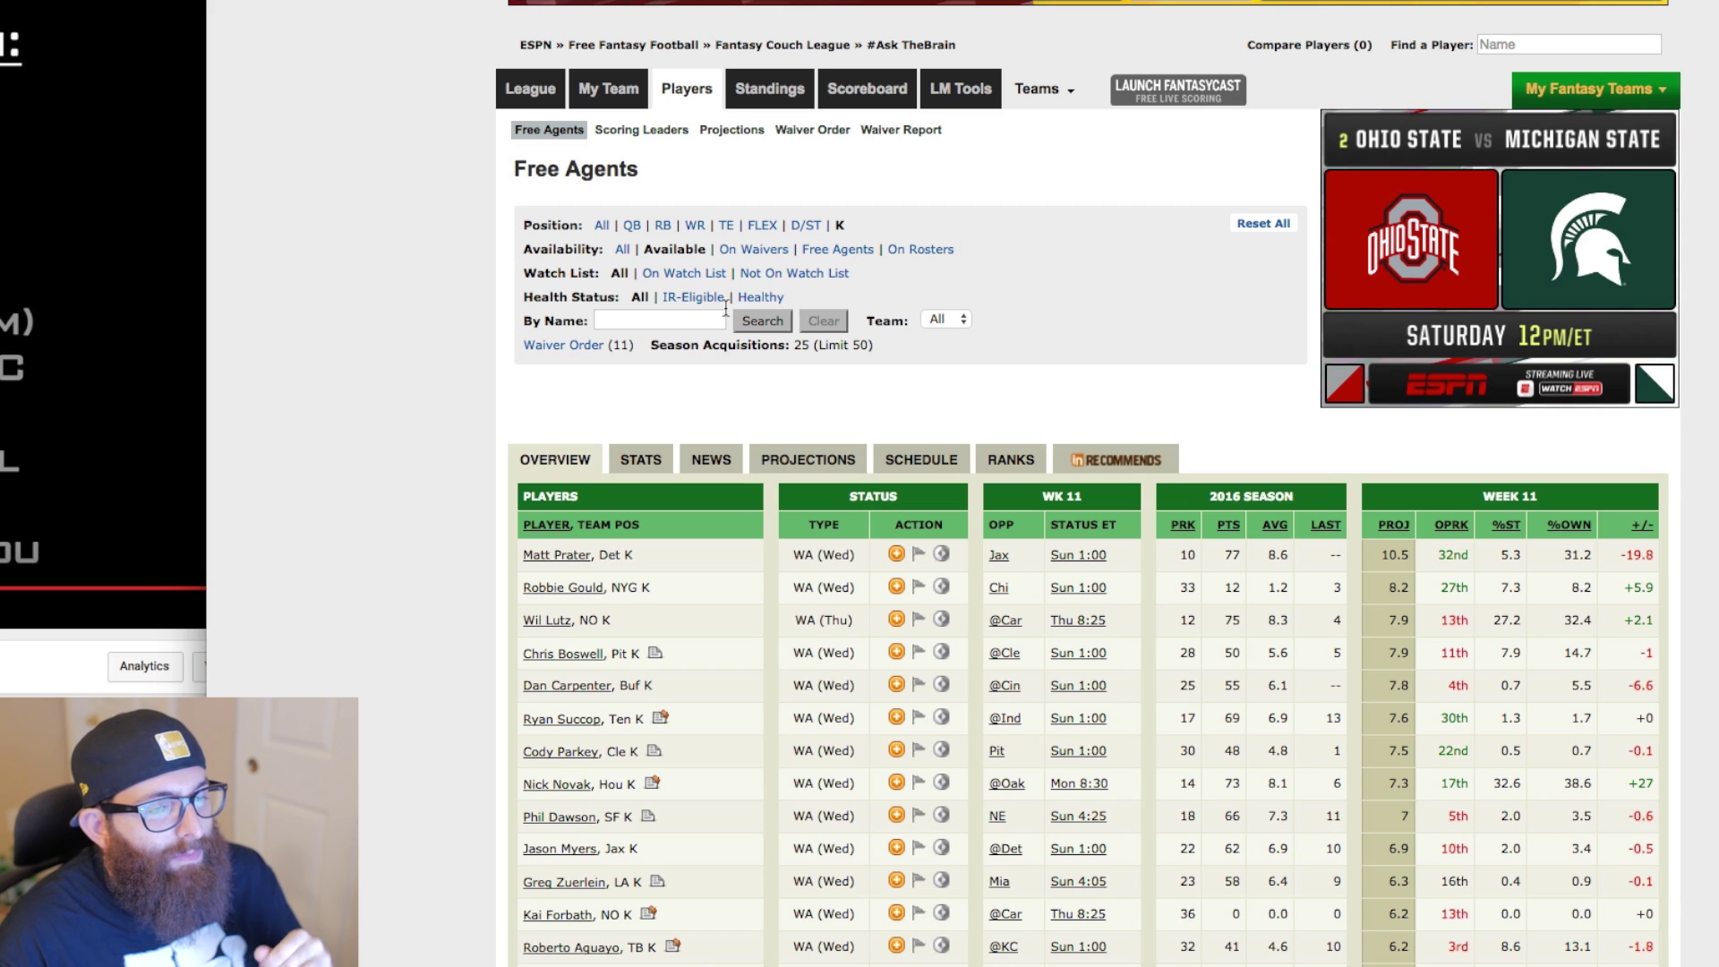
left_click(695, 224)
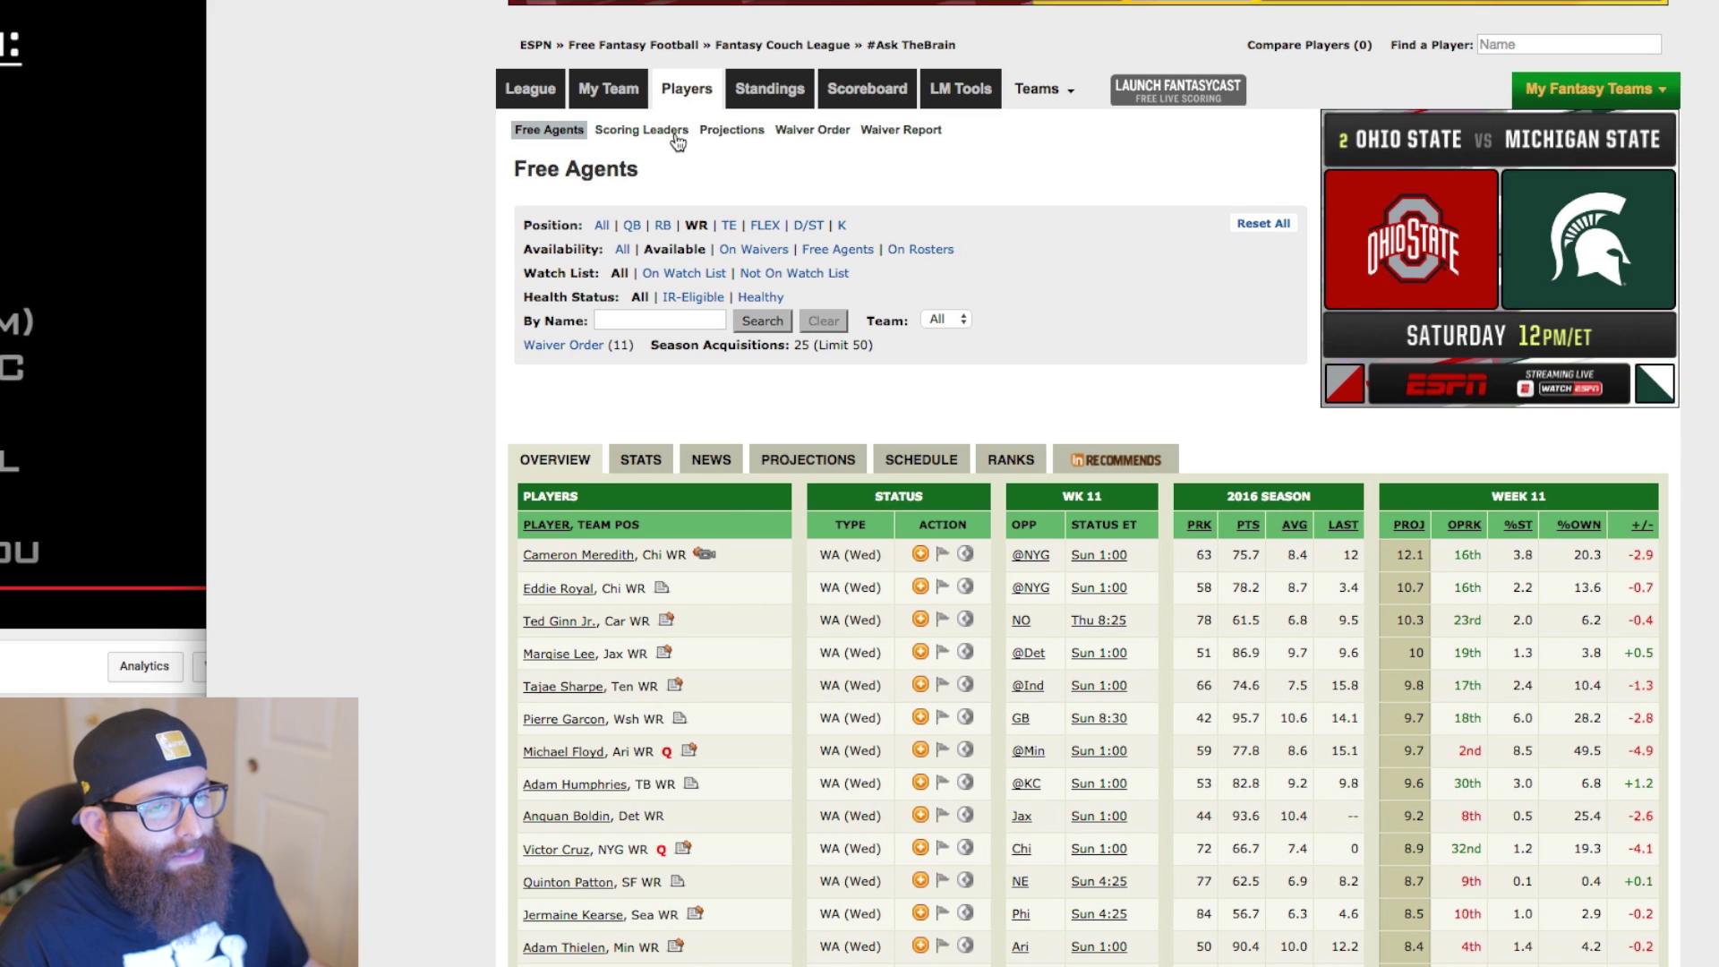
left_click(841, 226)
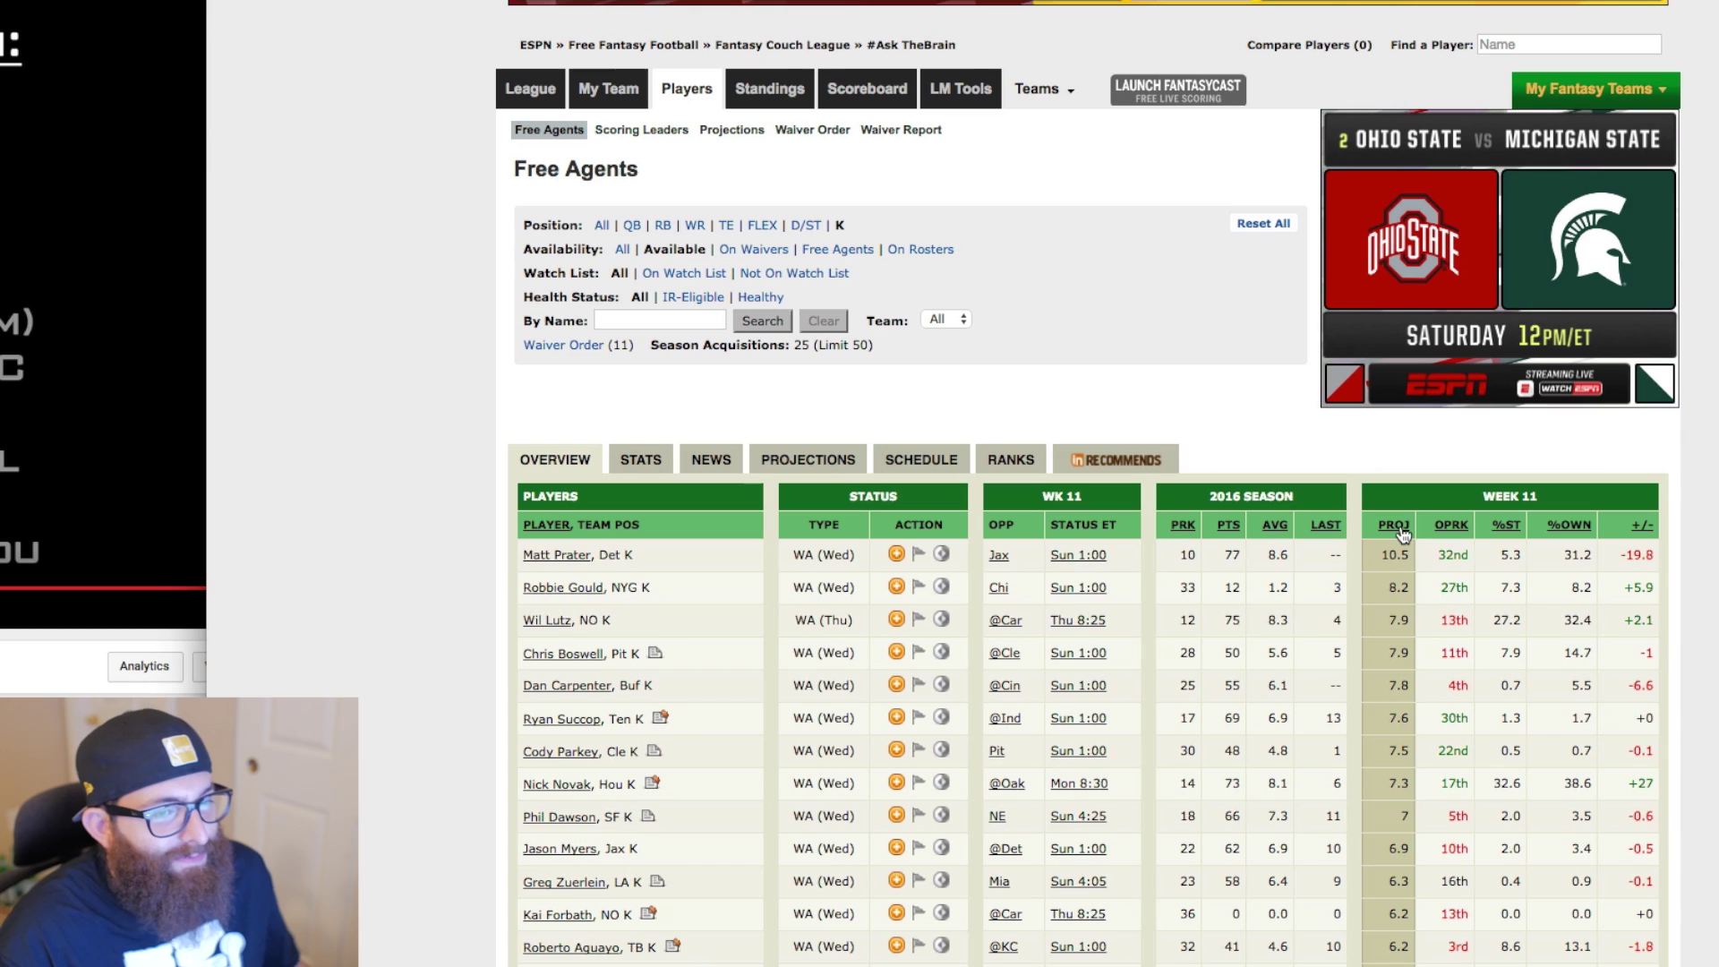
Skip the waiver pickups video ahead to its kicker suggestions and return to the free agents list
left_click(179, 403)
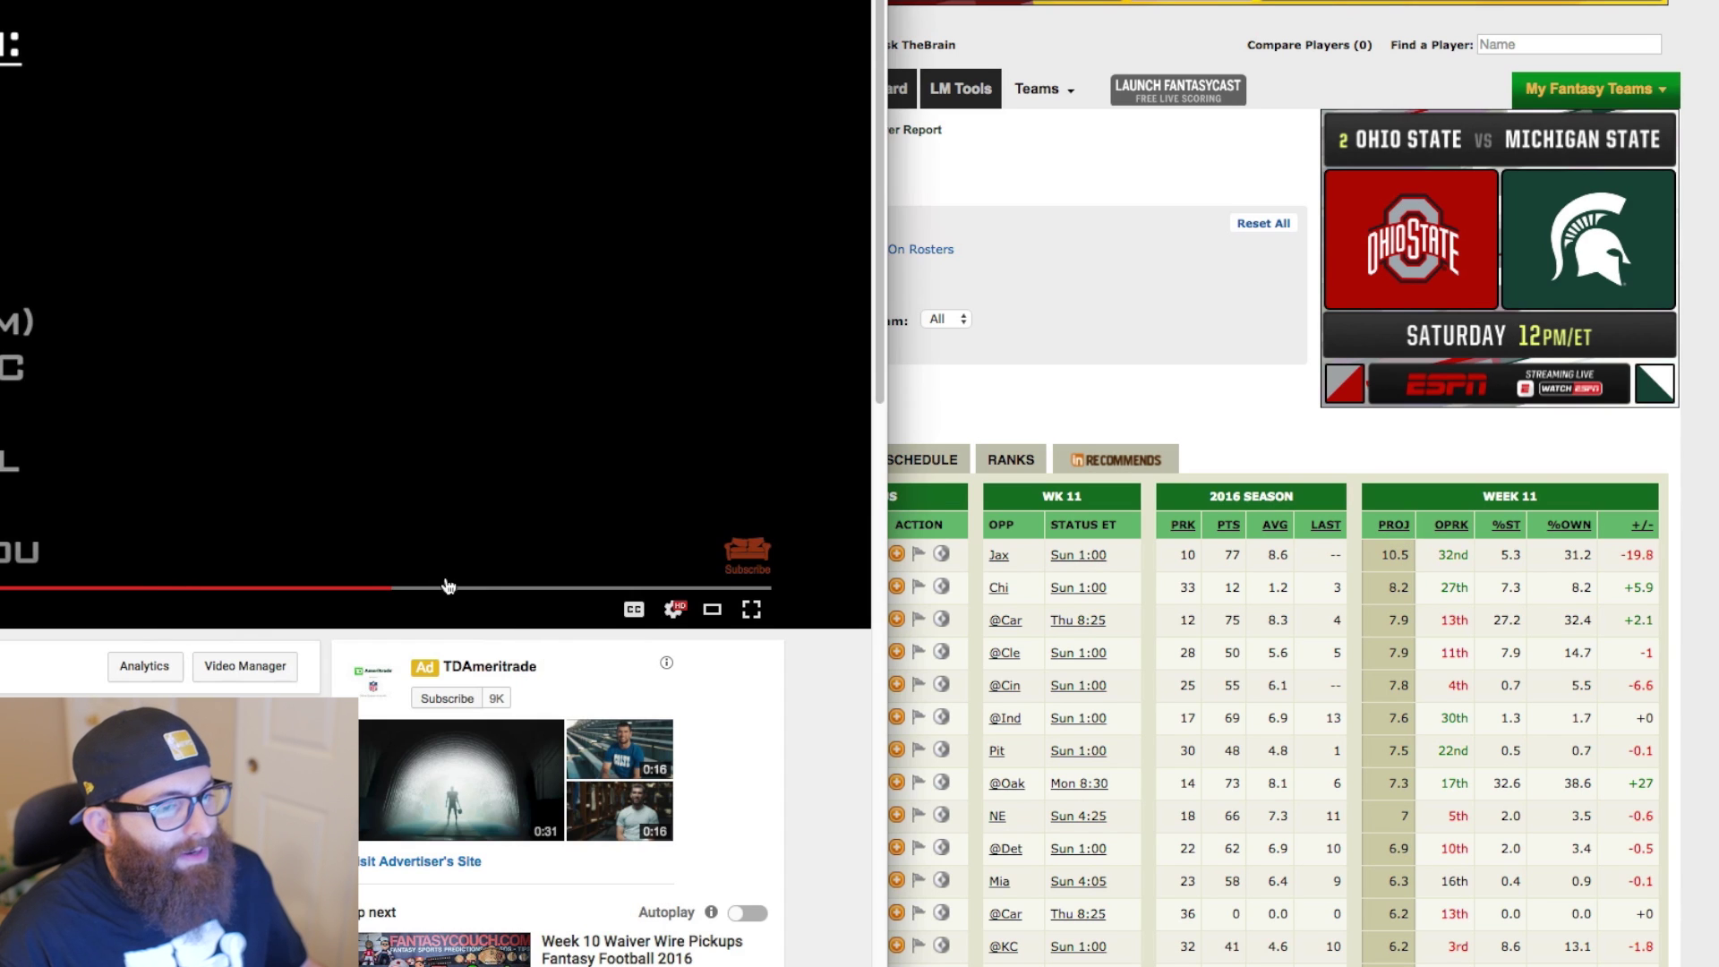
left_click_drag(440, 586, 612, 591)
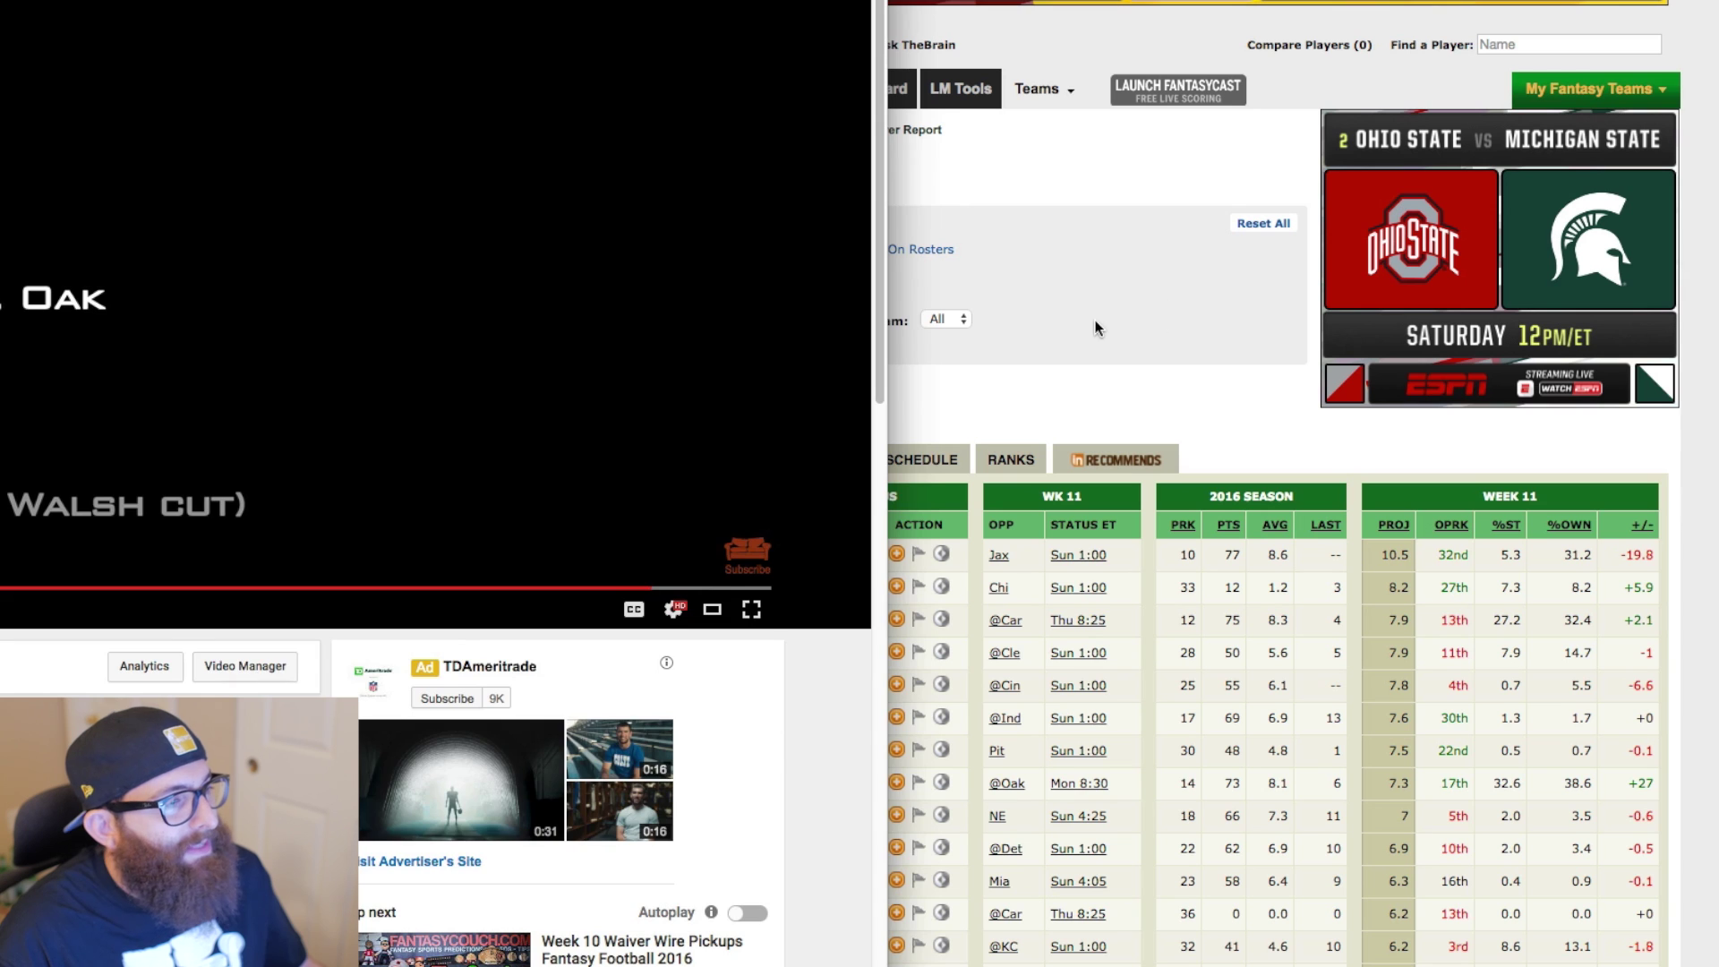
left_click(1095, 321)
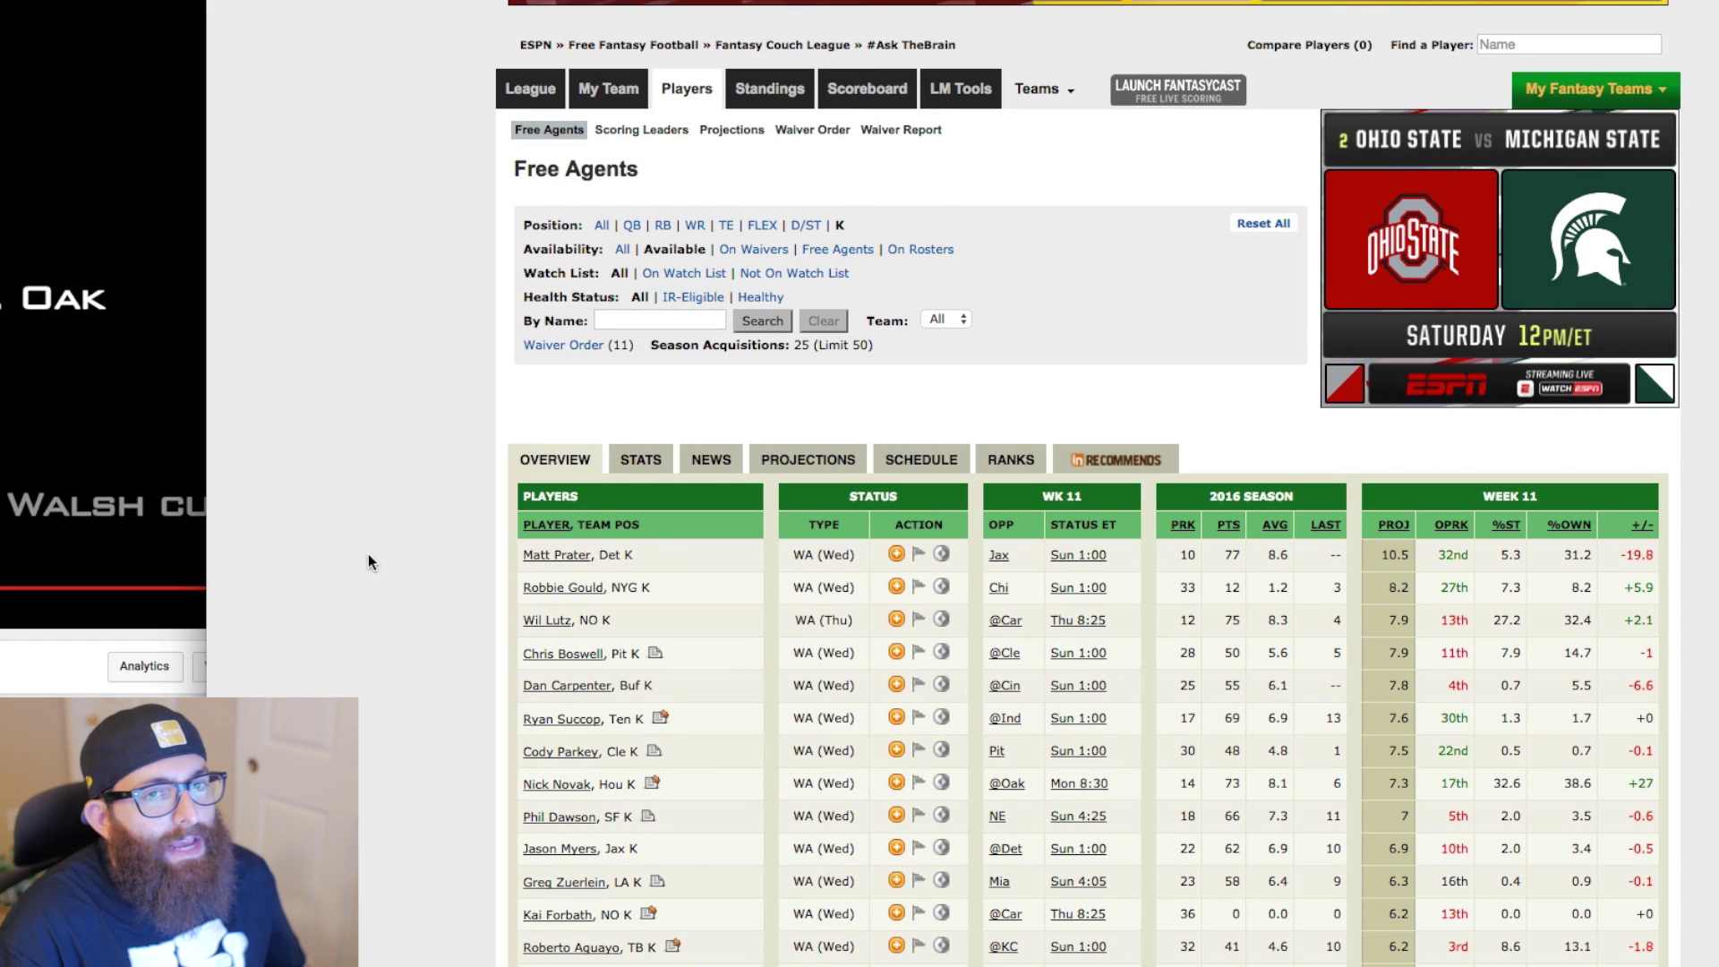
Look up Prater, Novak and Gould in the kicker list and examine Matt Prater's matchup, projection and opponent rank
scroll(368, 554, "down", 10)
scroll(352, 566, "up", 10)
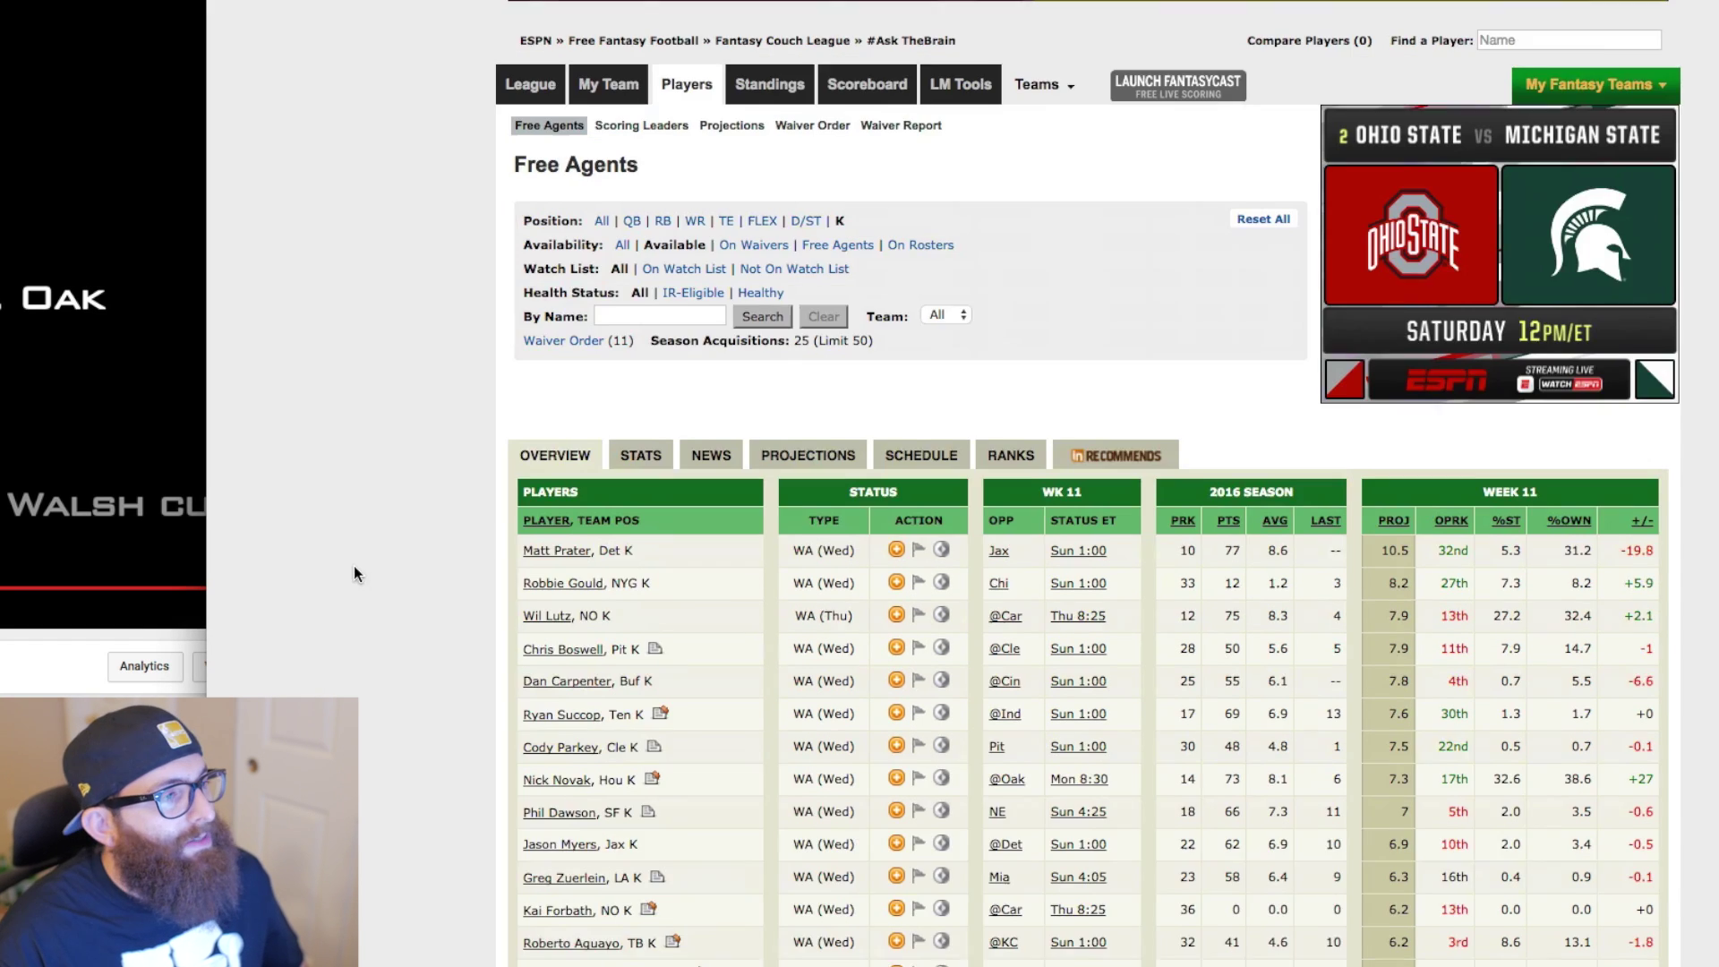
type("prater")
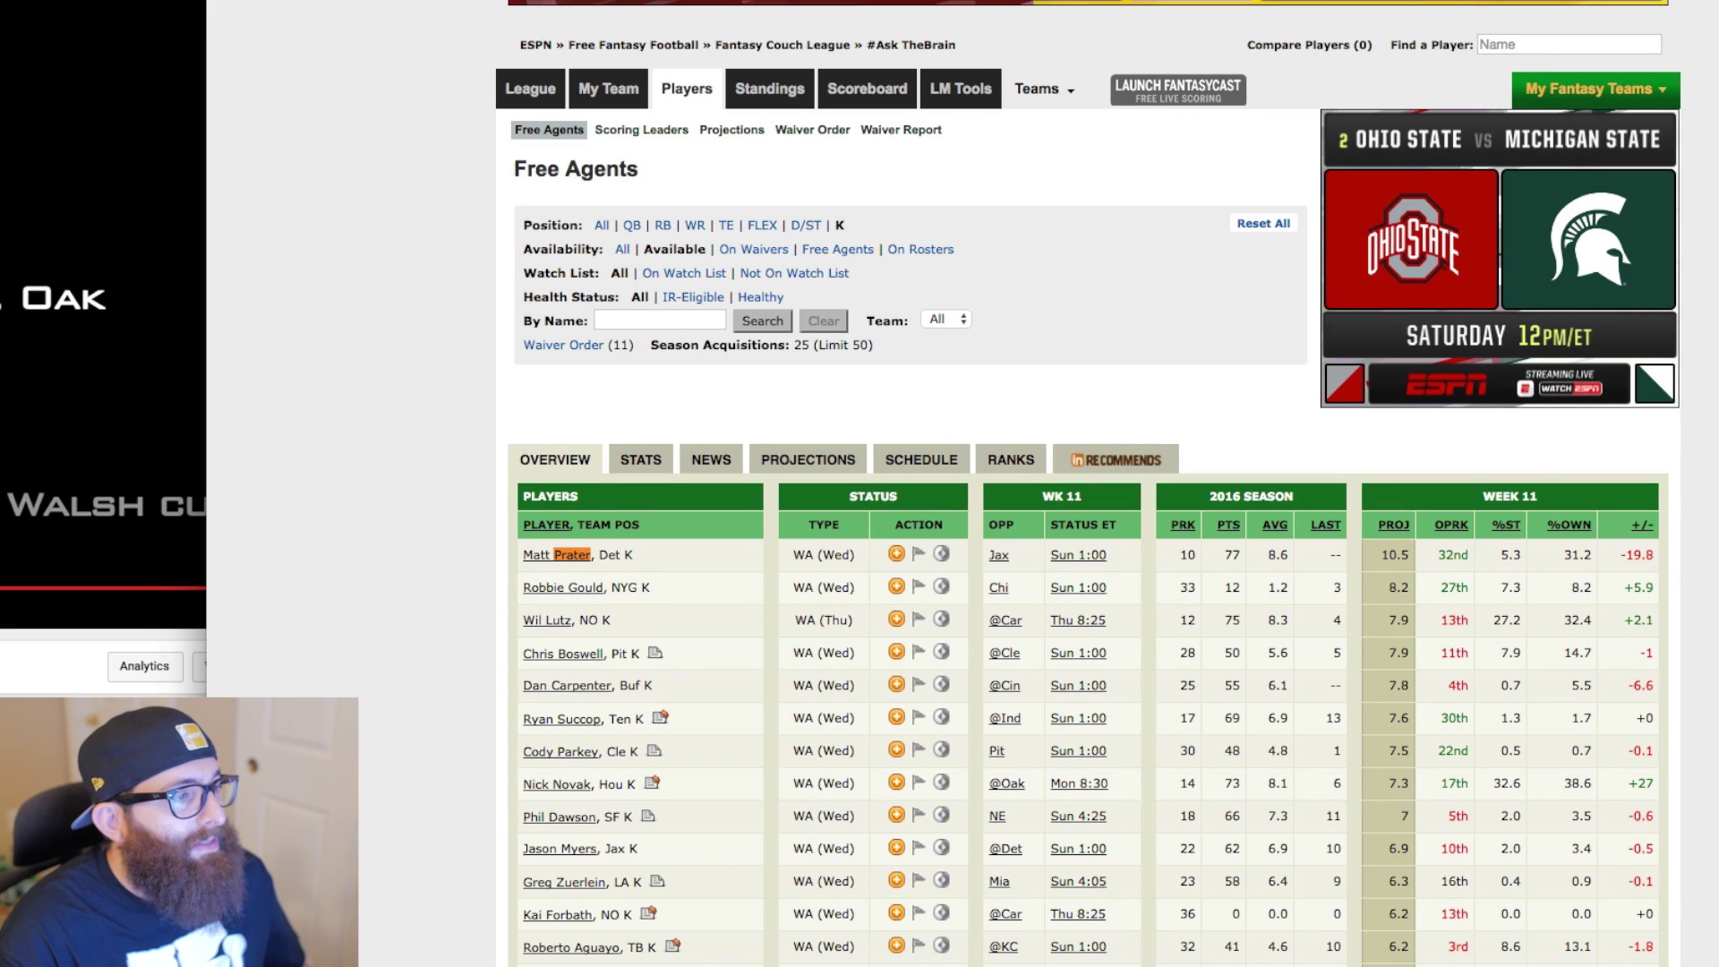
key("Escape")
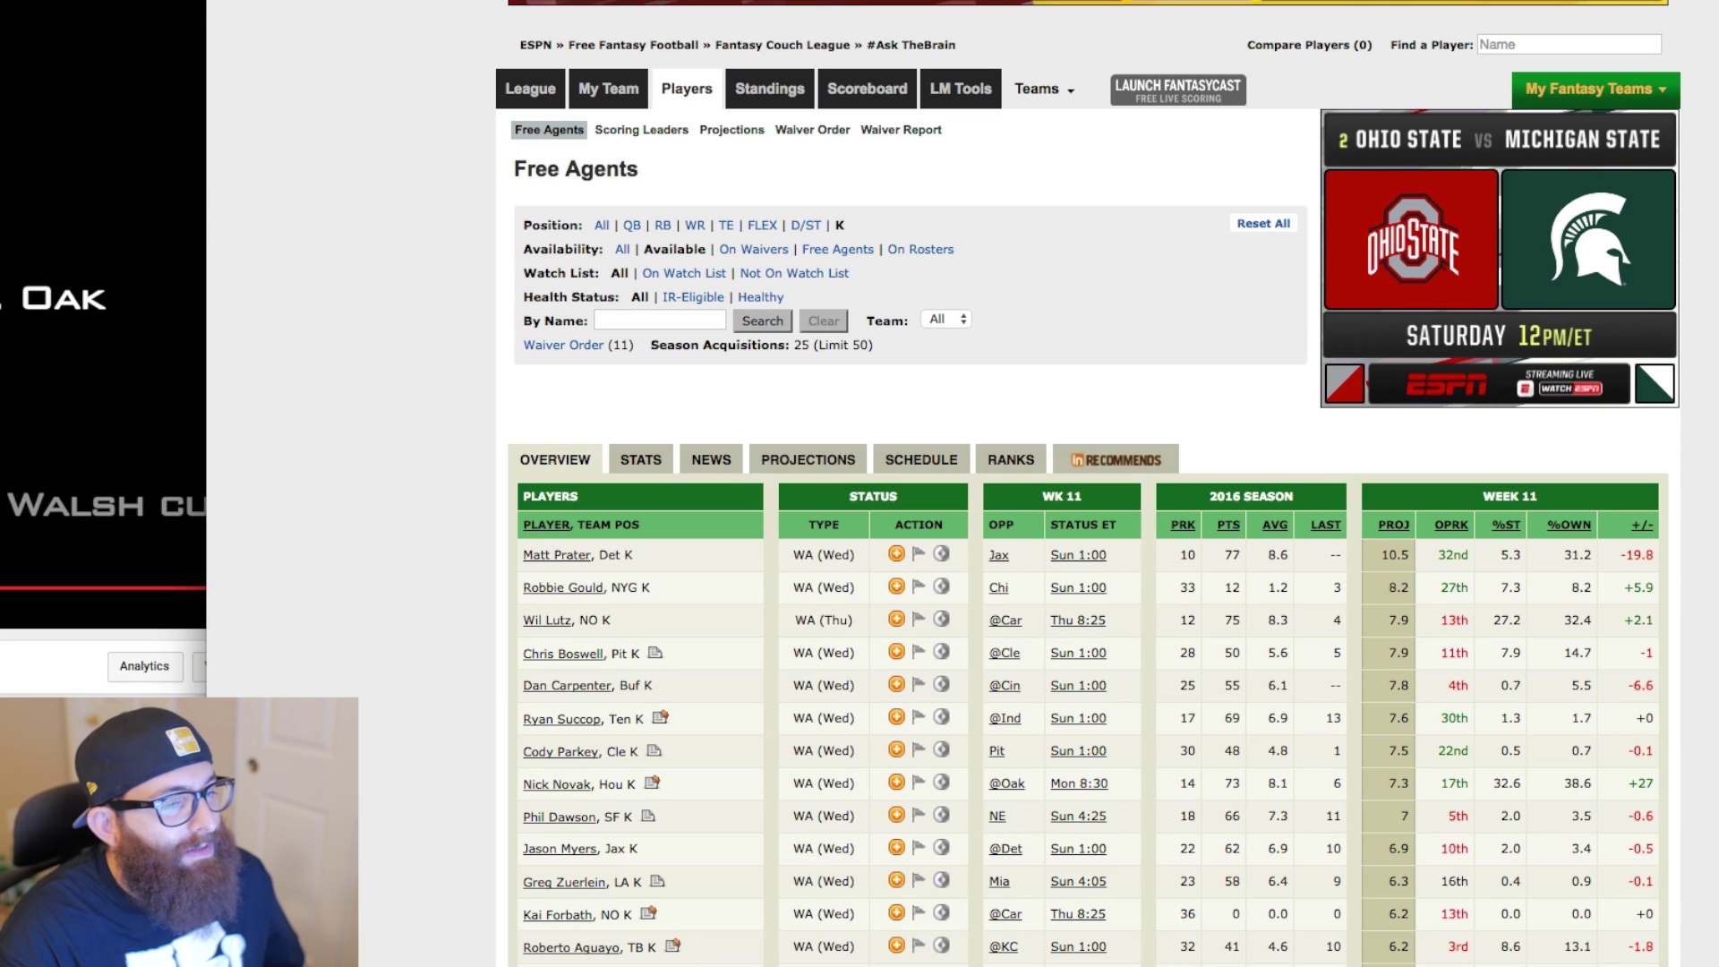
type("nova")
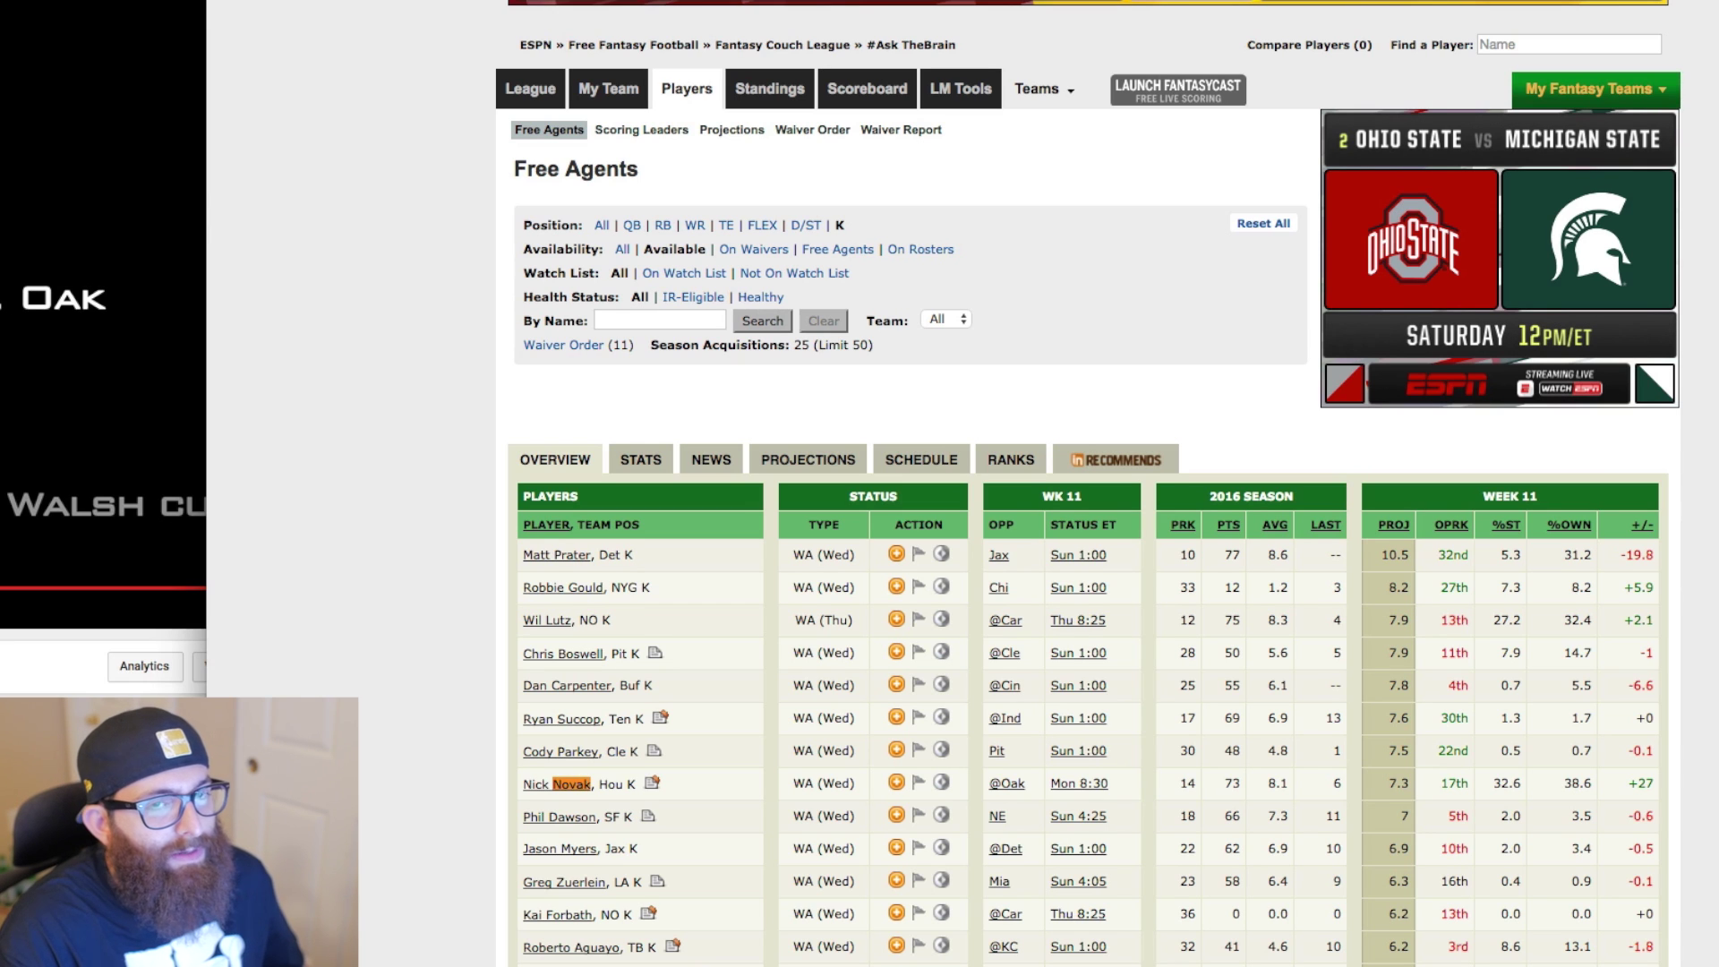
key("Escape")
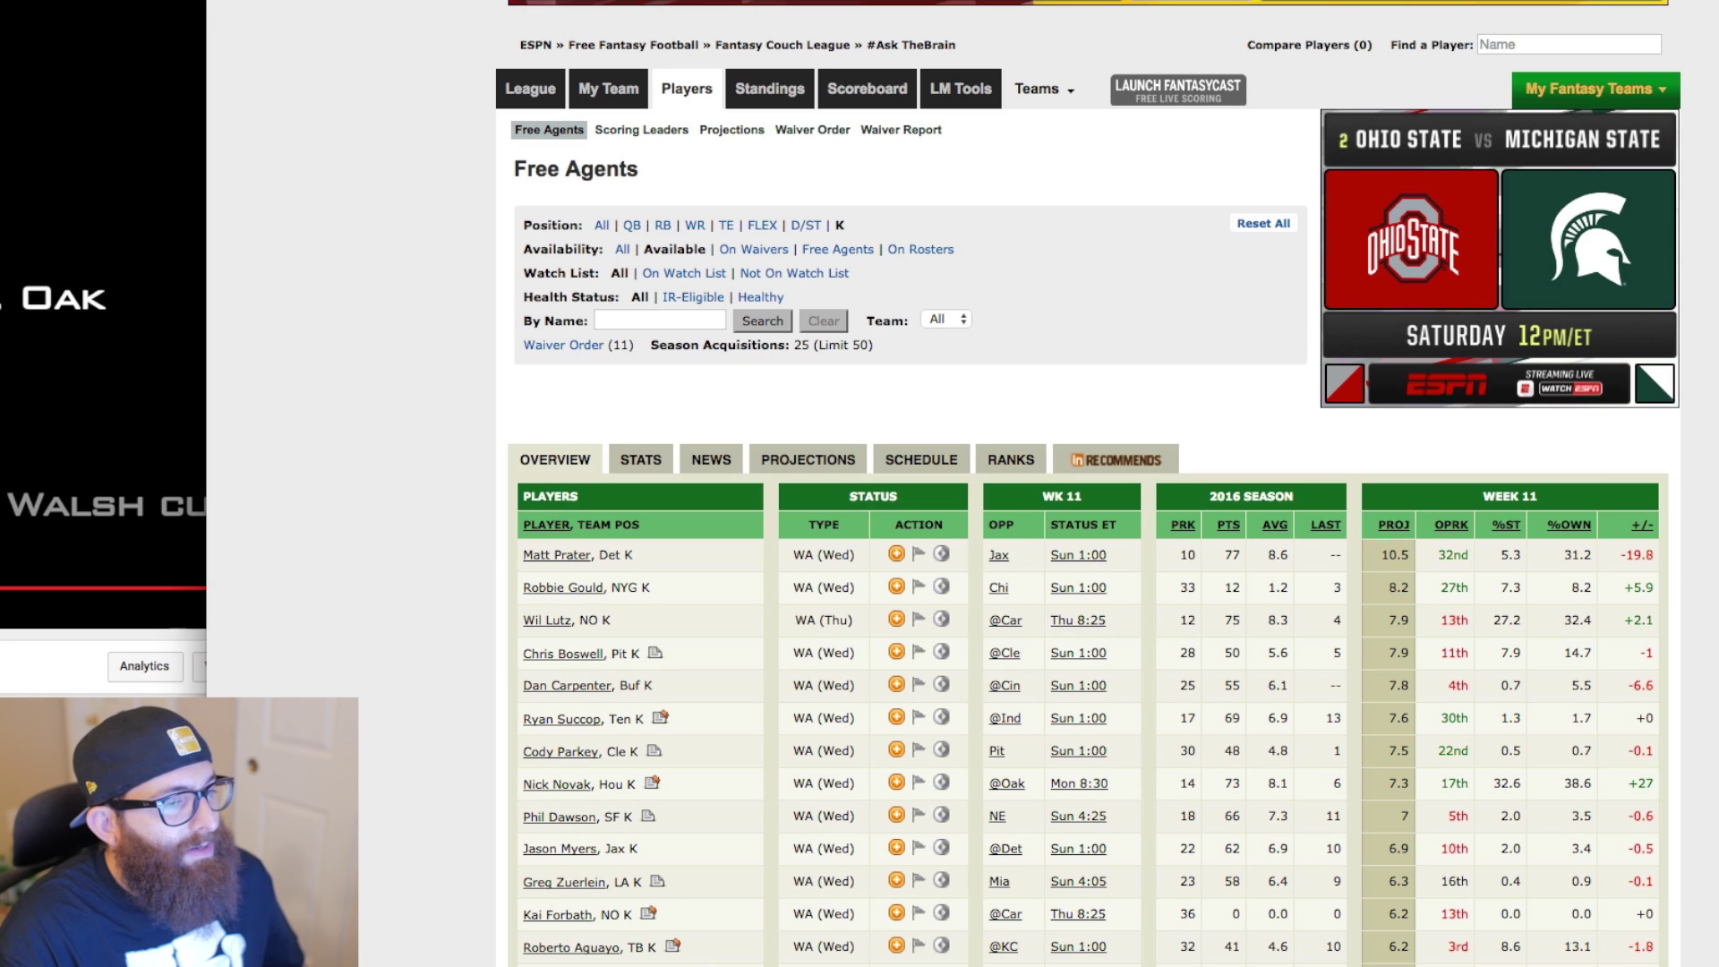
type("gould")
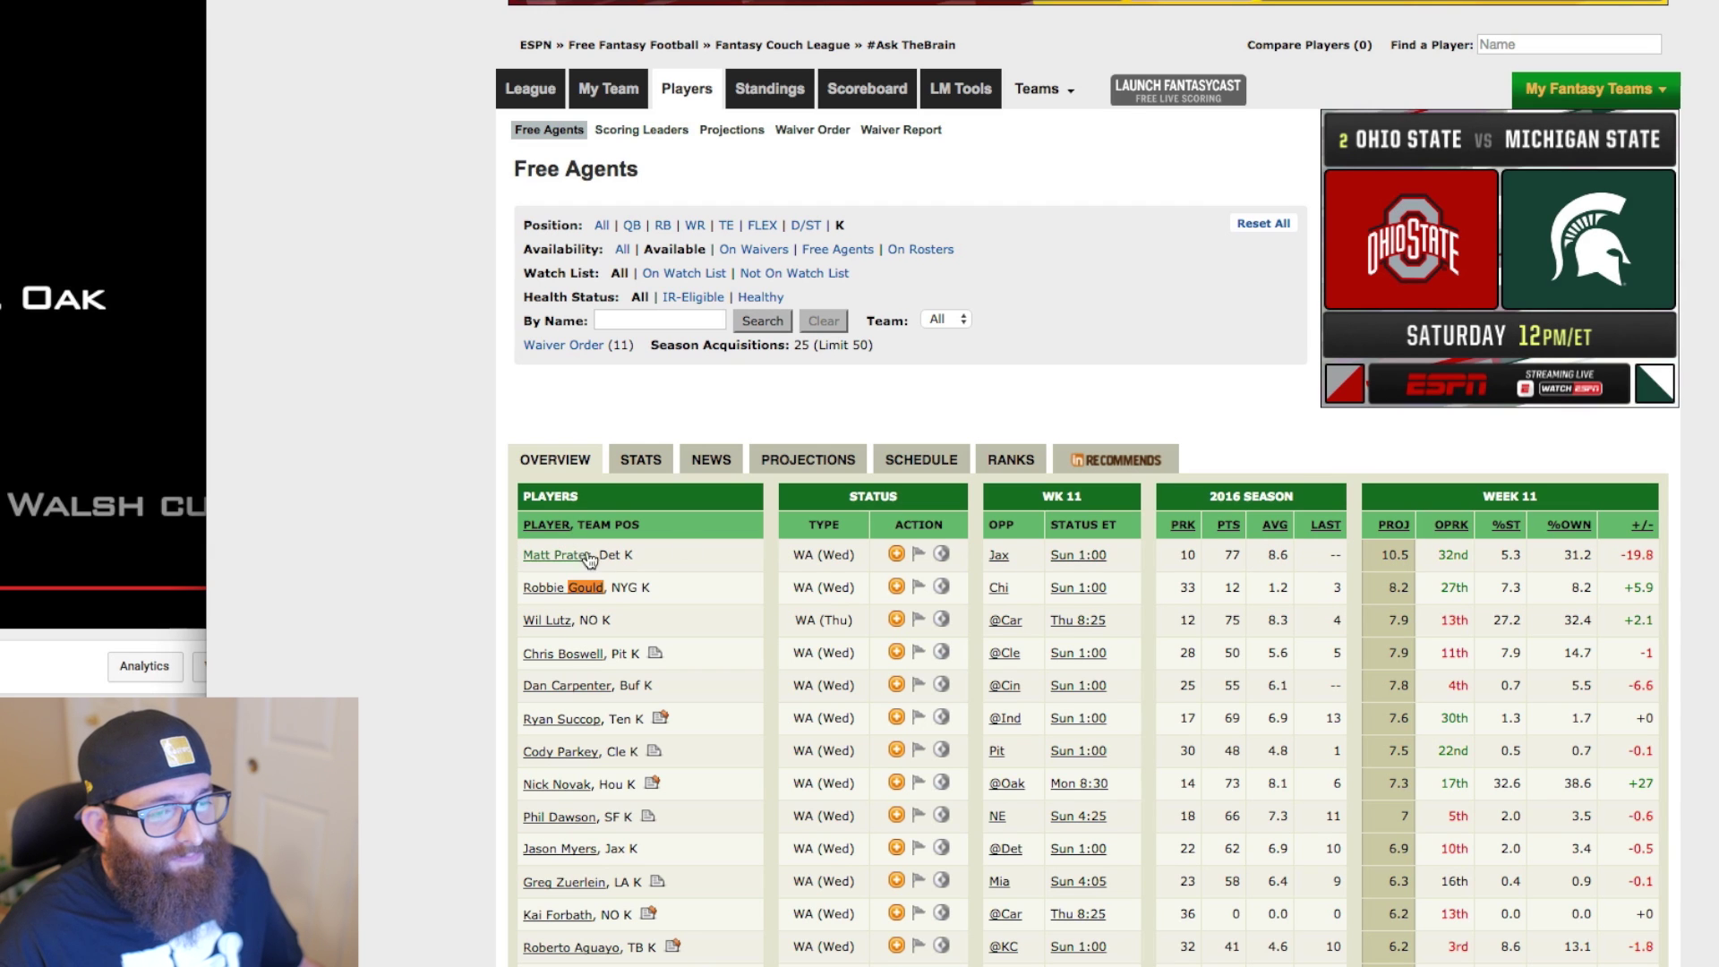
left_click_drag(606, 557, 1471, 555)
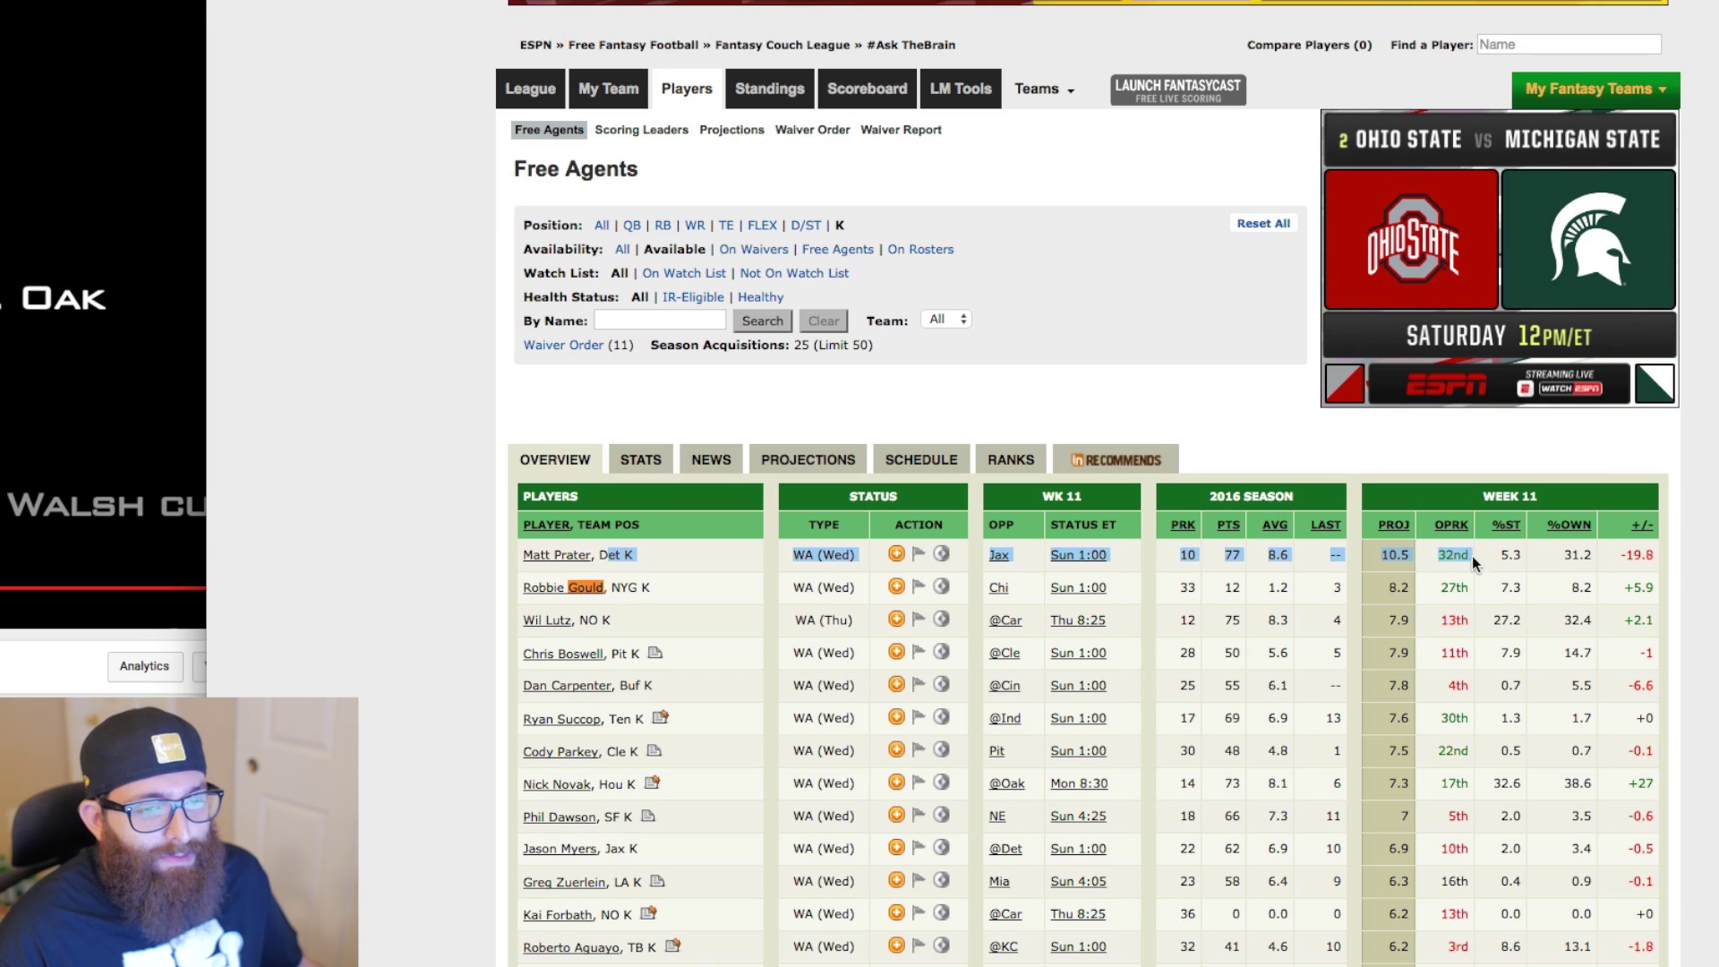
Submit a waiver claim for kicker Matt Prater that drops Brandon McManus, and list the free agents by Week 11 projected points
left_click(664, 561)
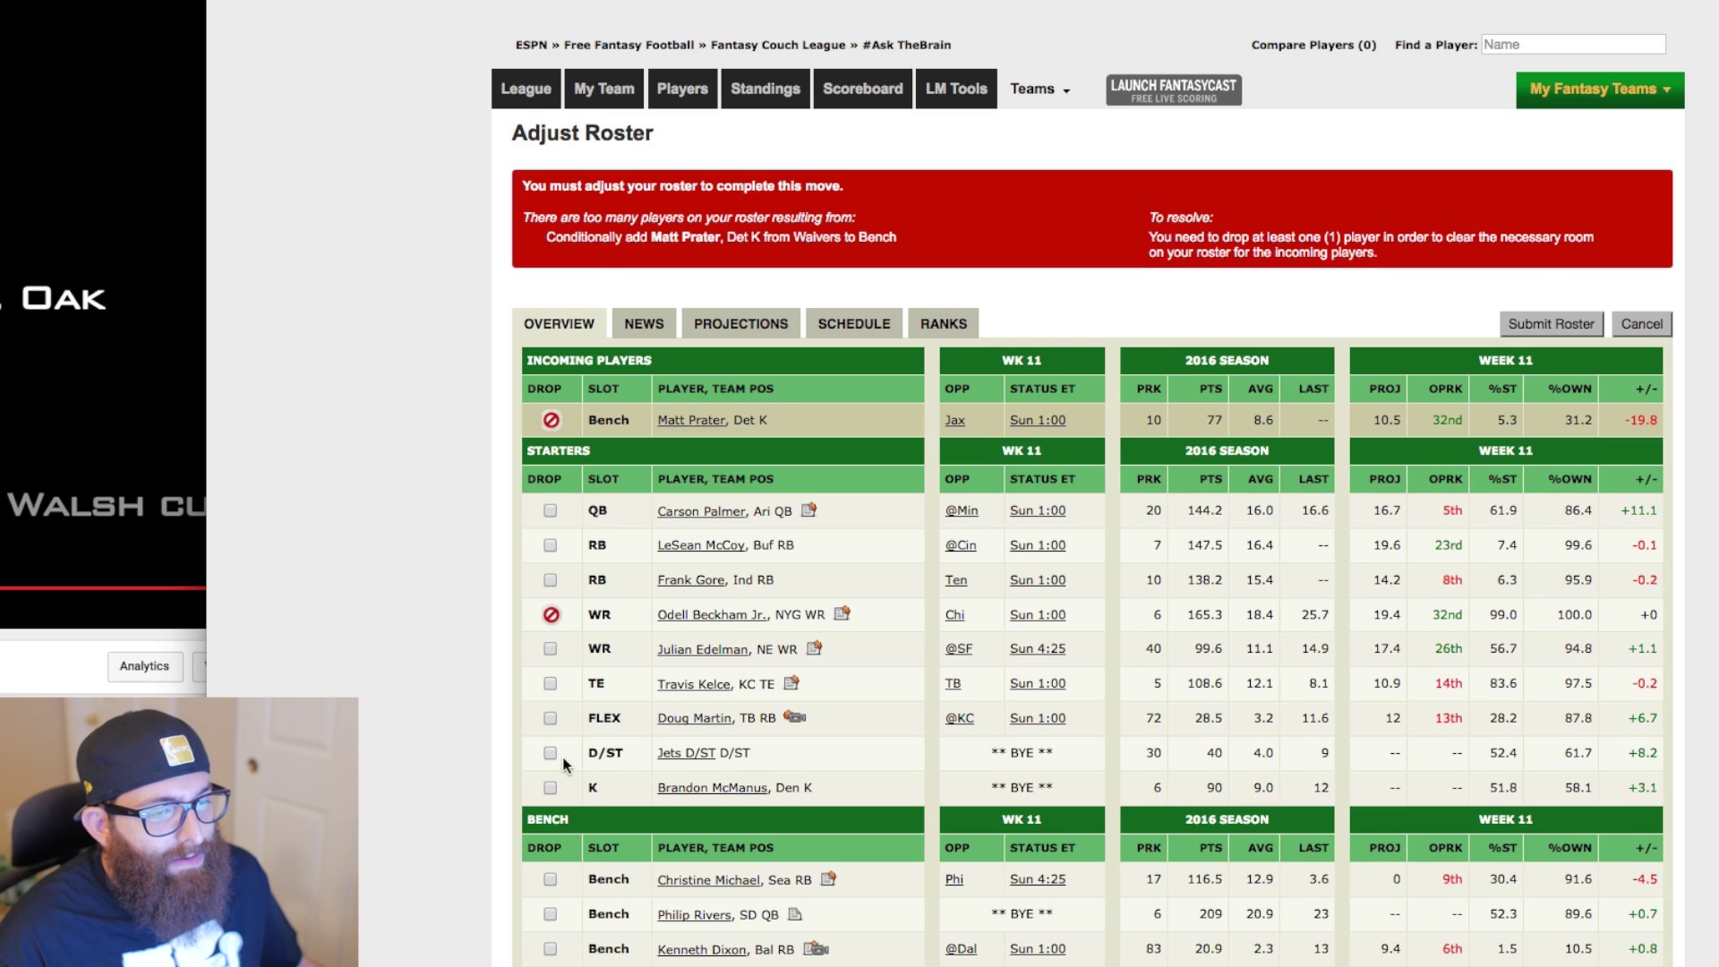
left_click(550, 786)
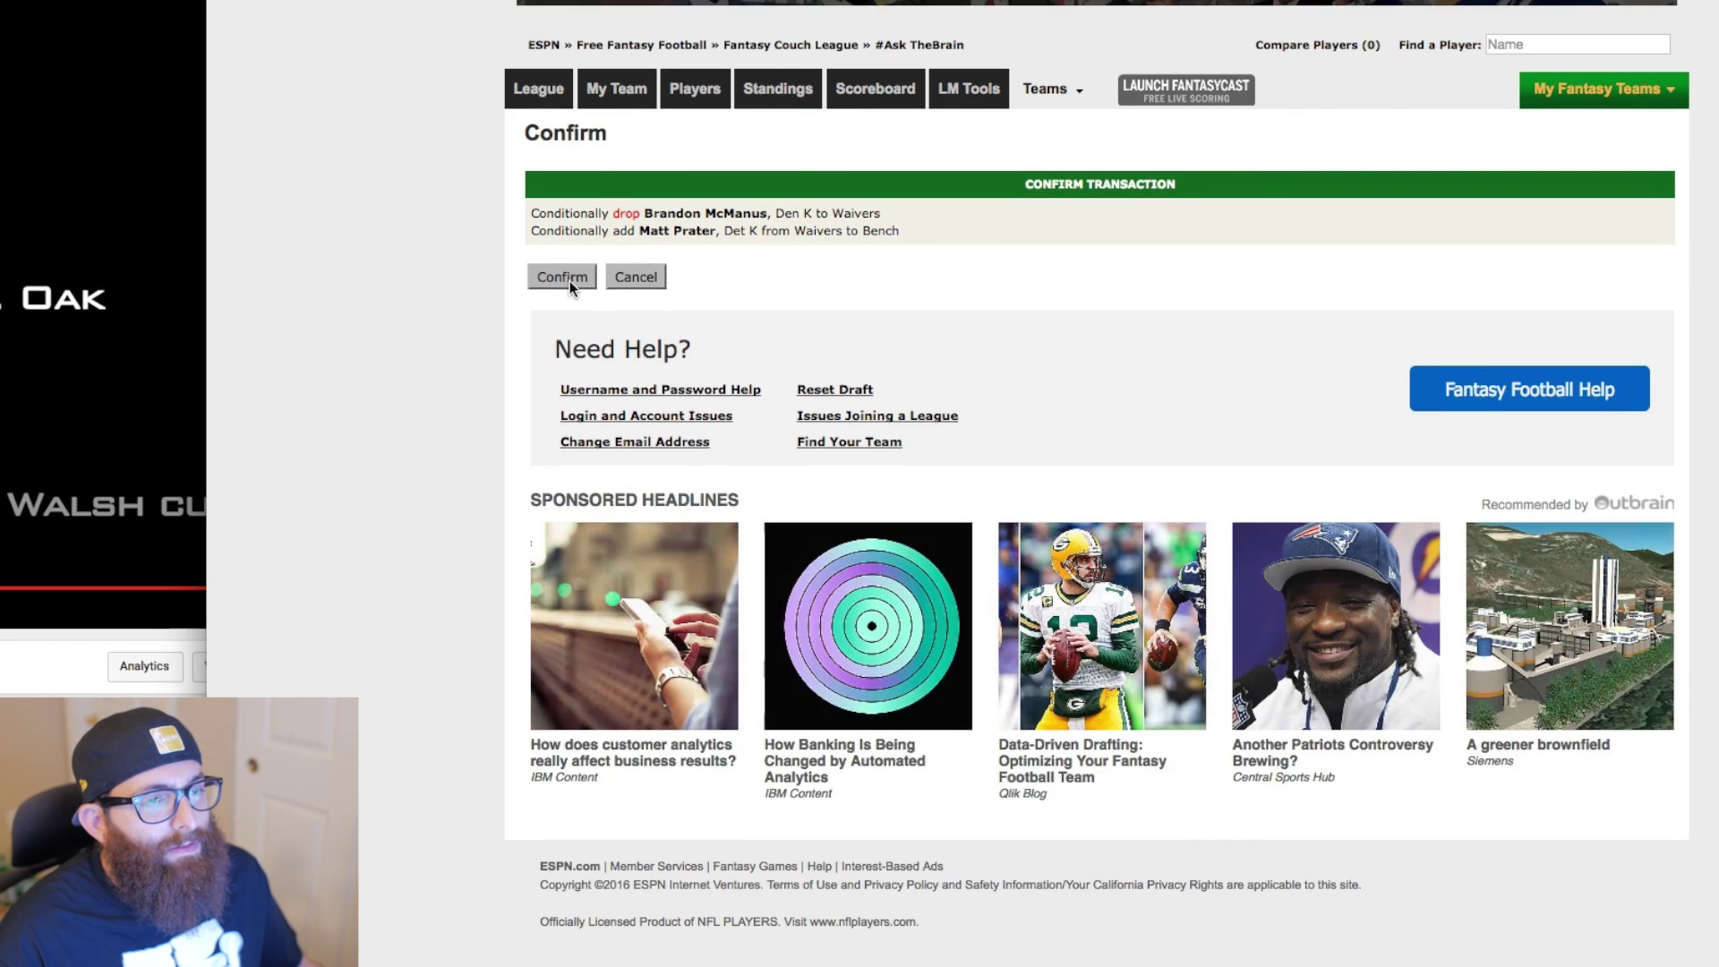
left_click(569, 281)
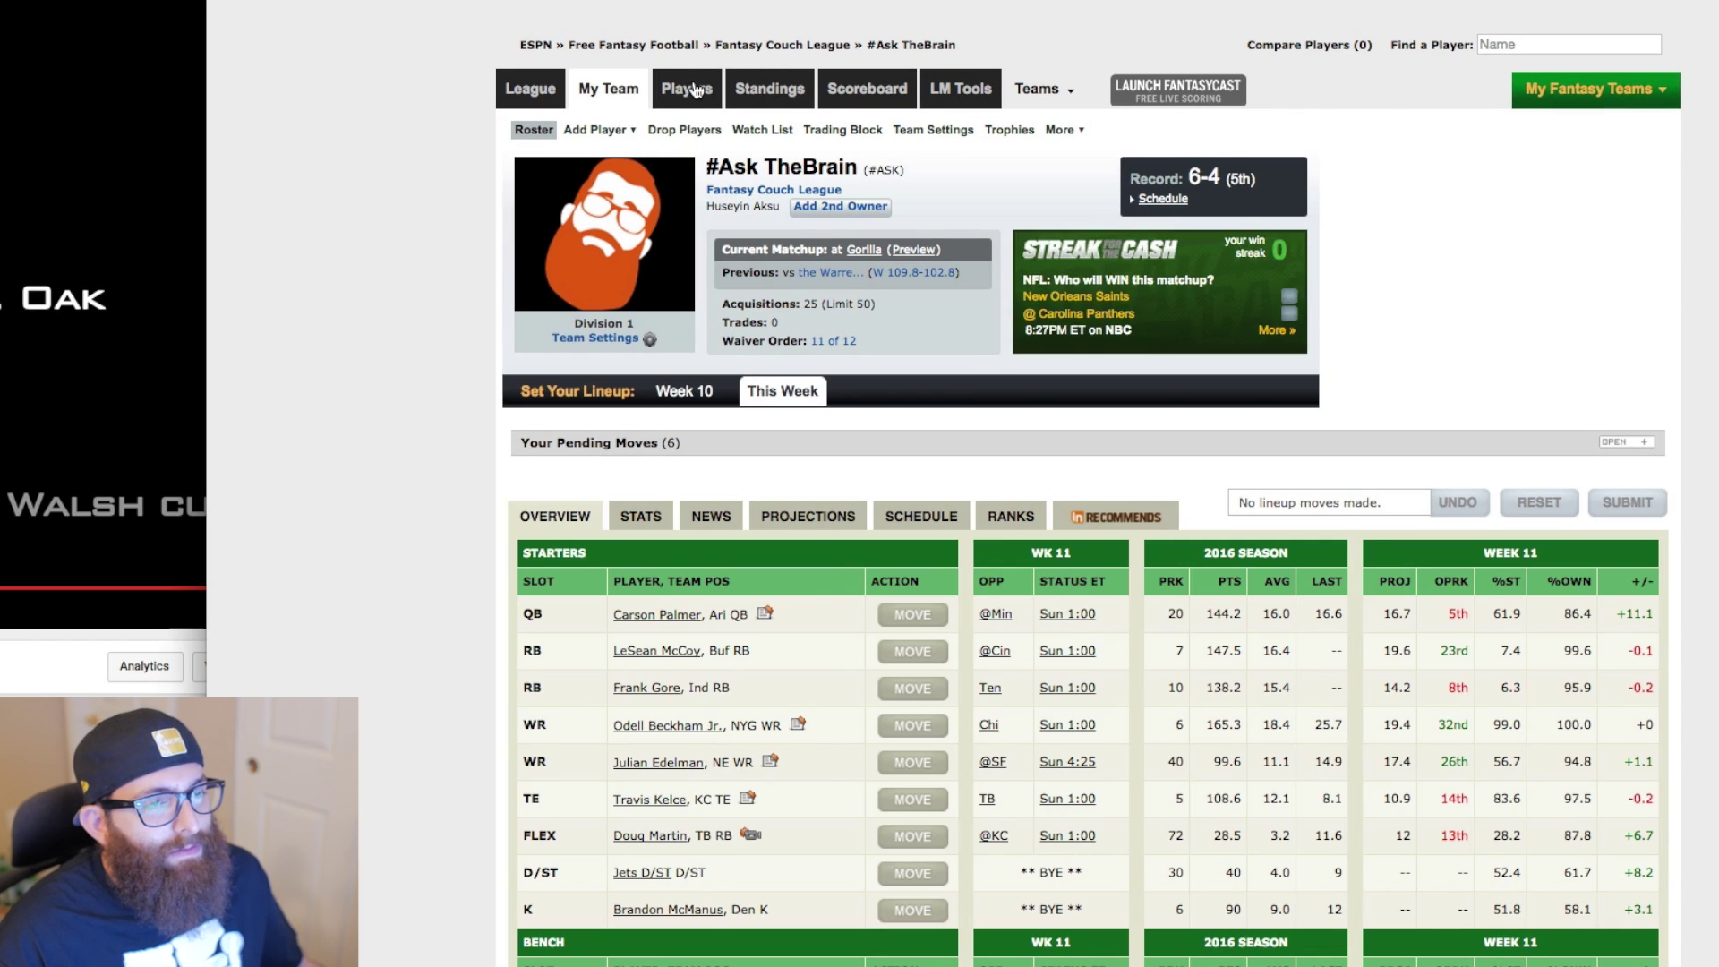
left_click(696, 87)
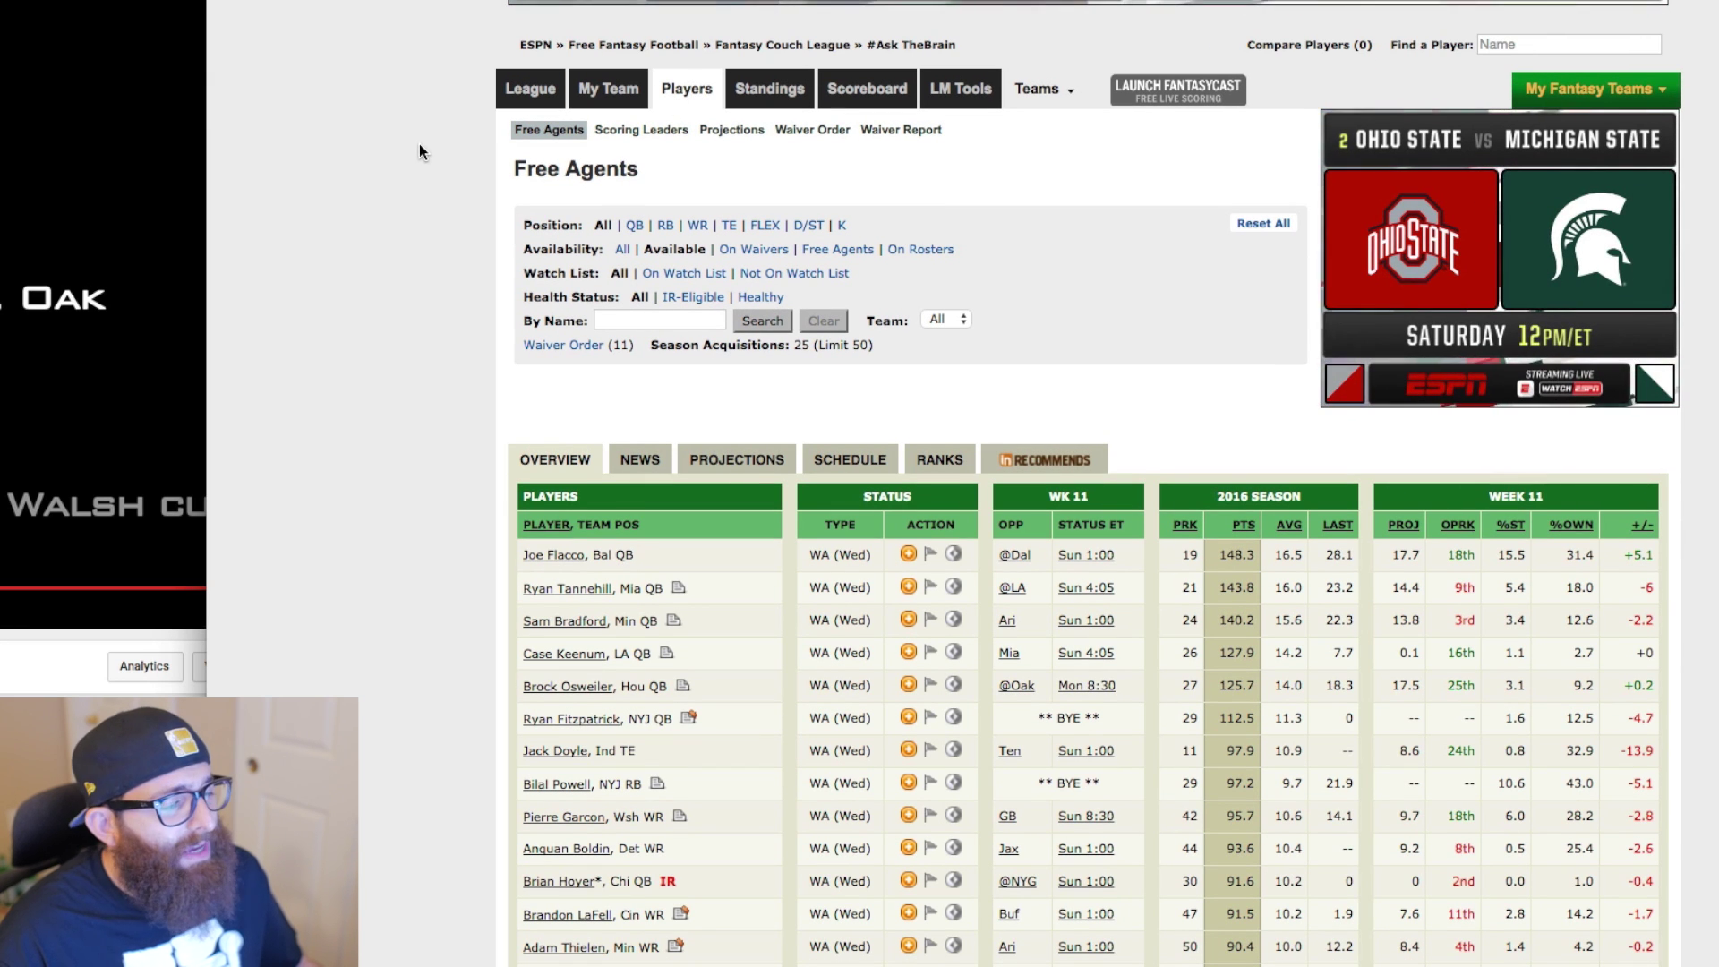
left_click(1397, 519)
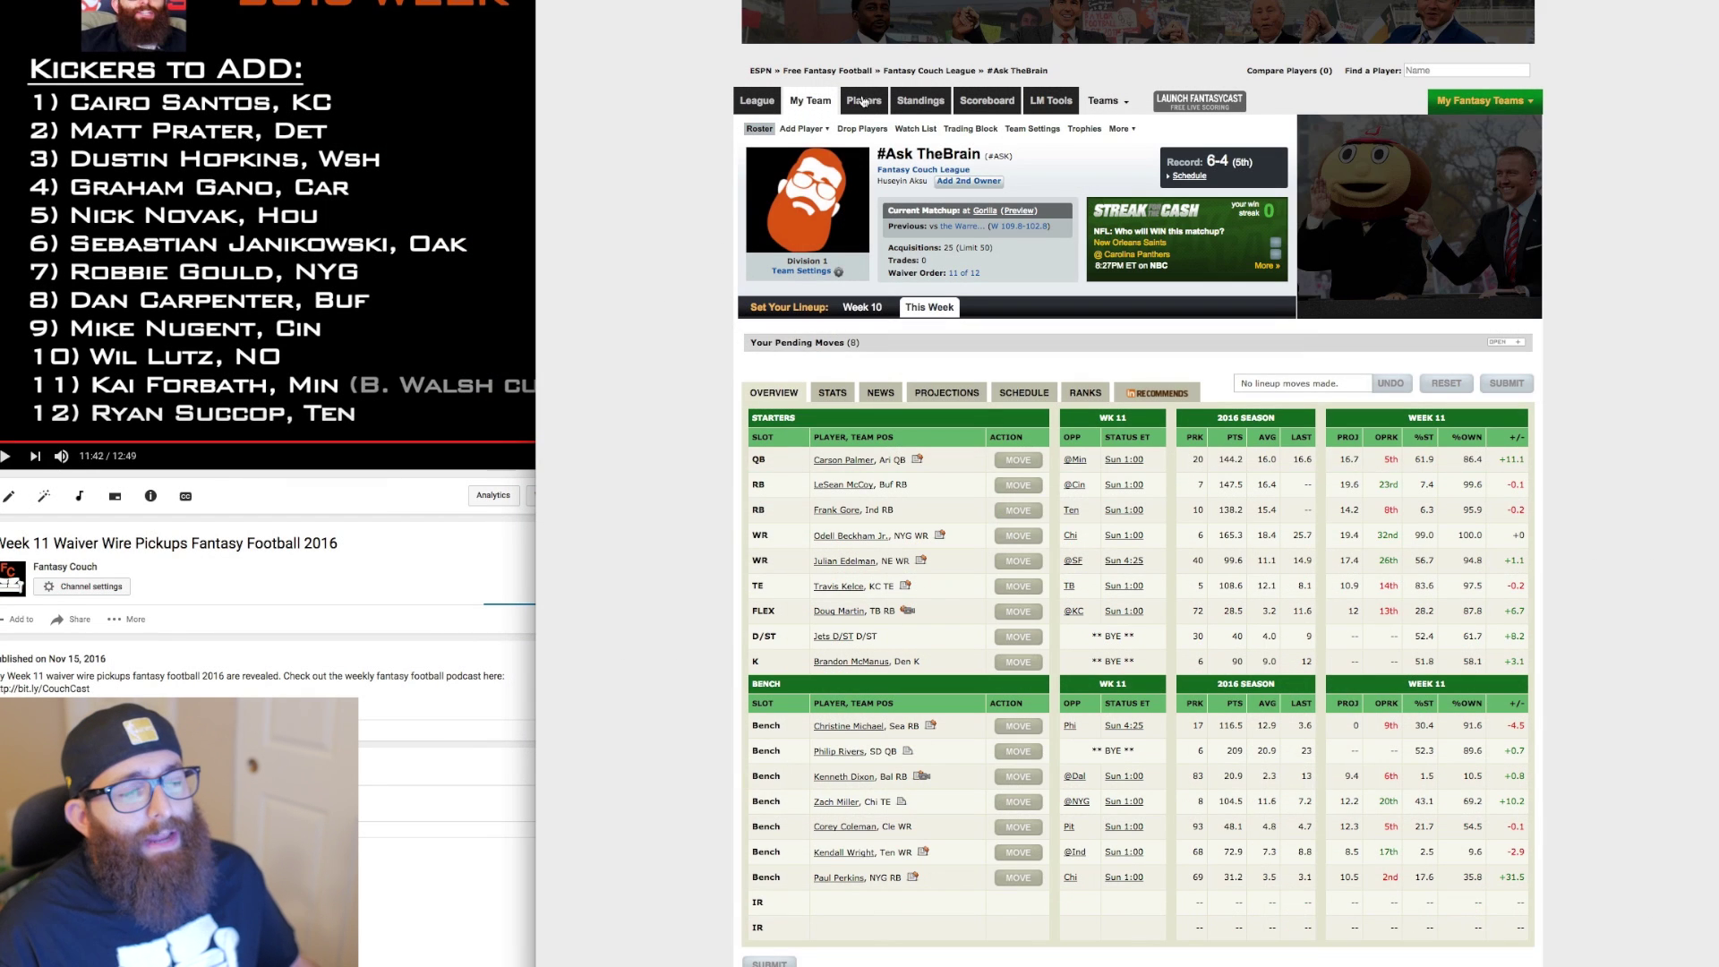
List the available wide receivers and move the waiver pickups video back to its WR suggestions
left_click(864, 101)
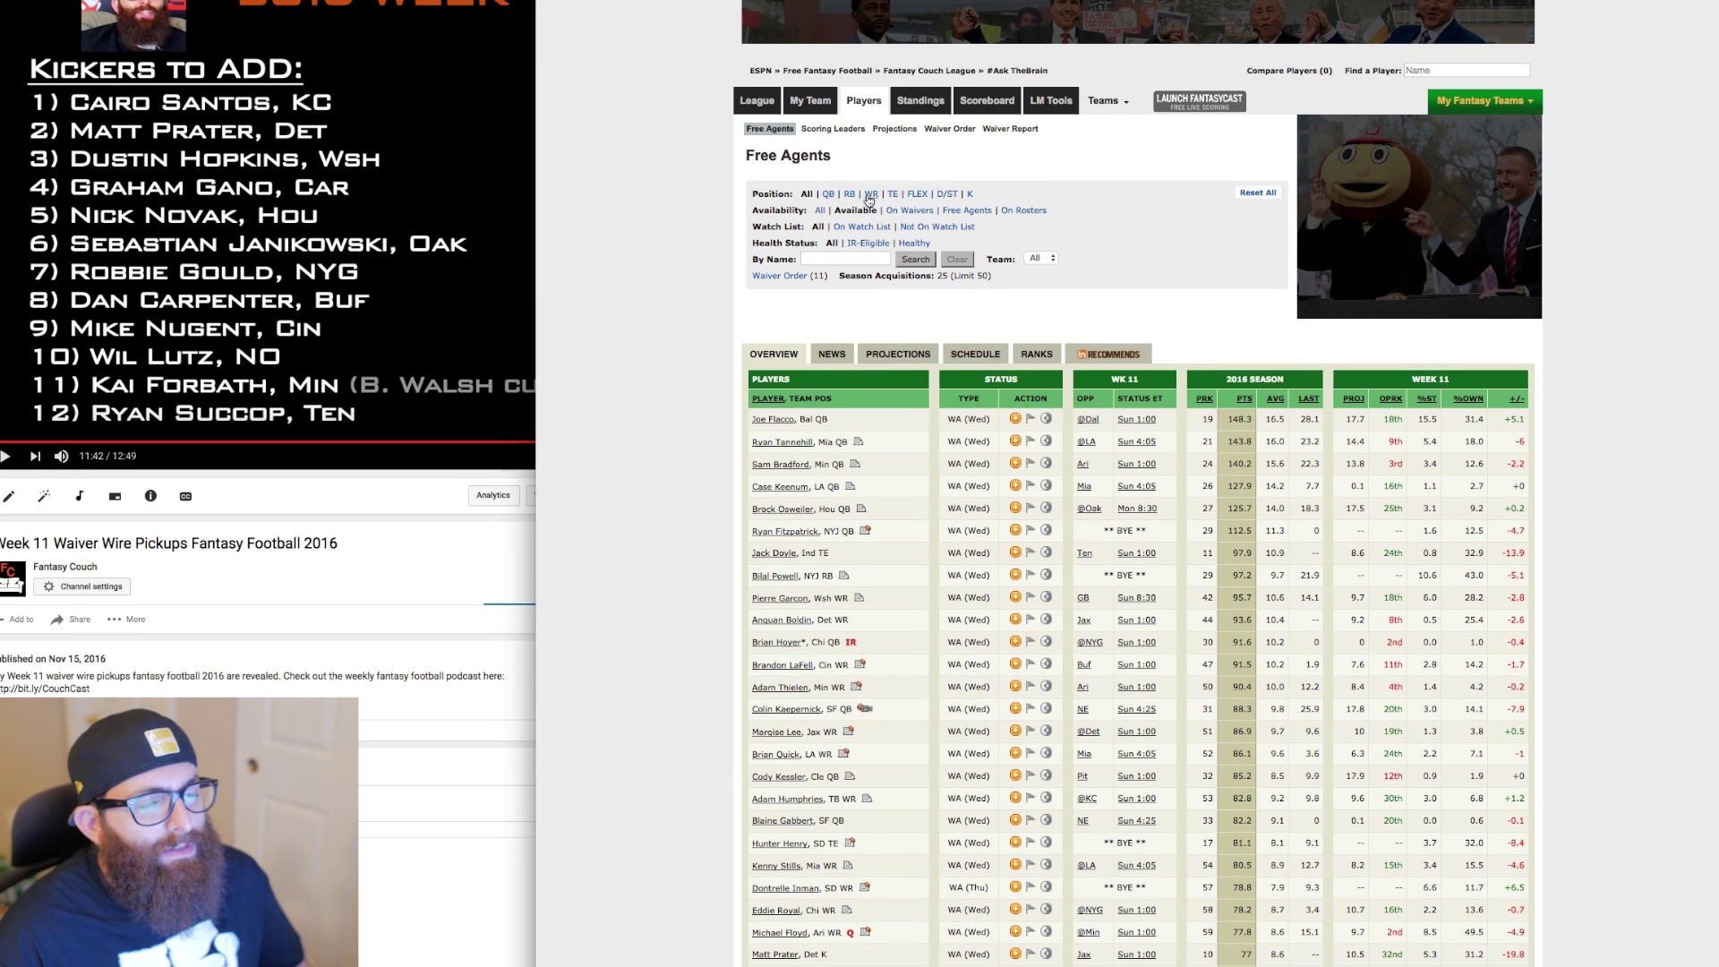
left_click(869, 194)
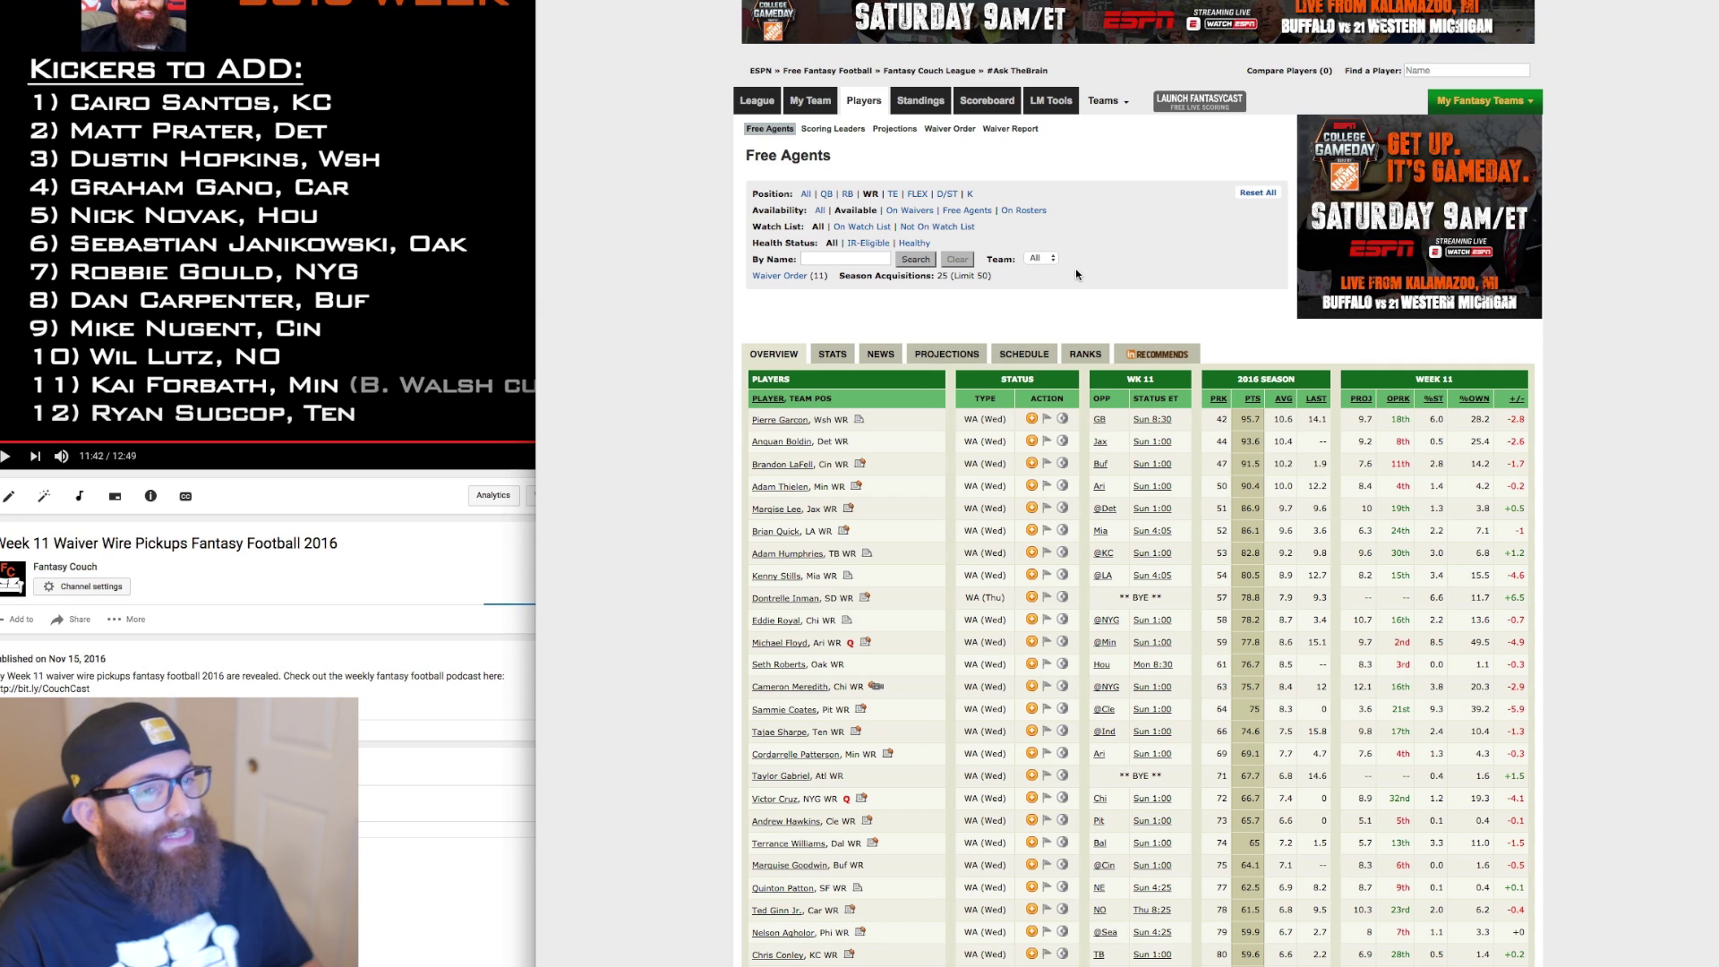
left_click(376, 209)
left_click(309, 442)
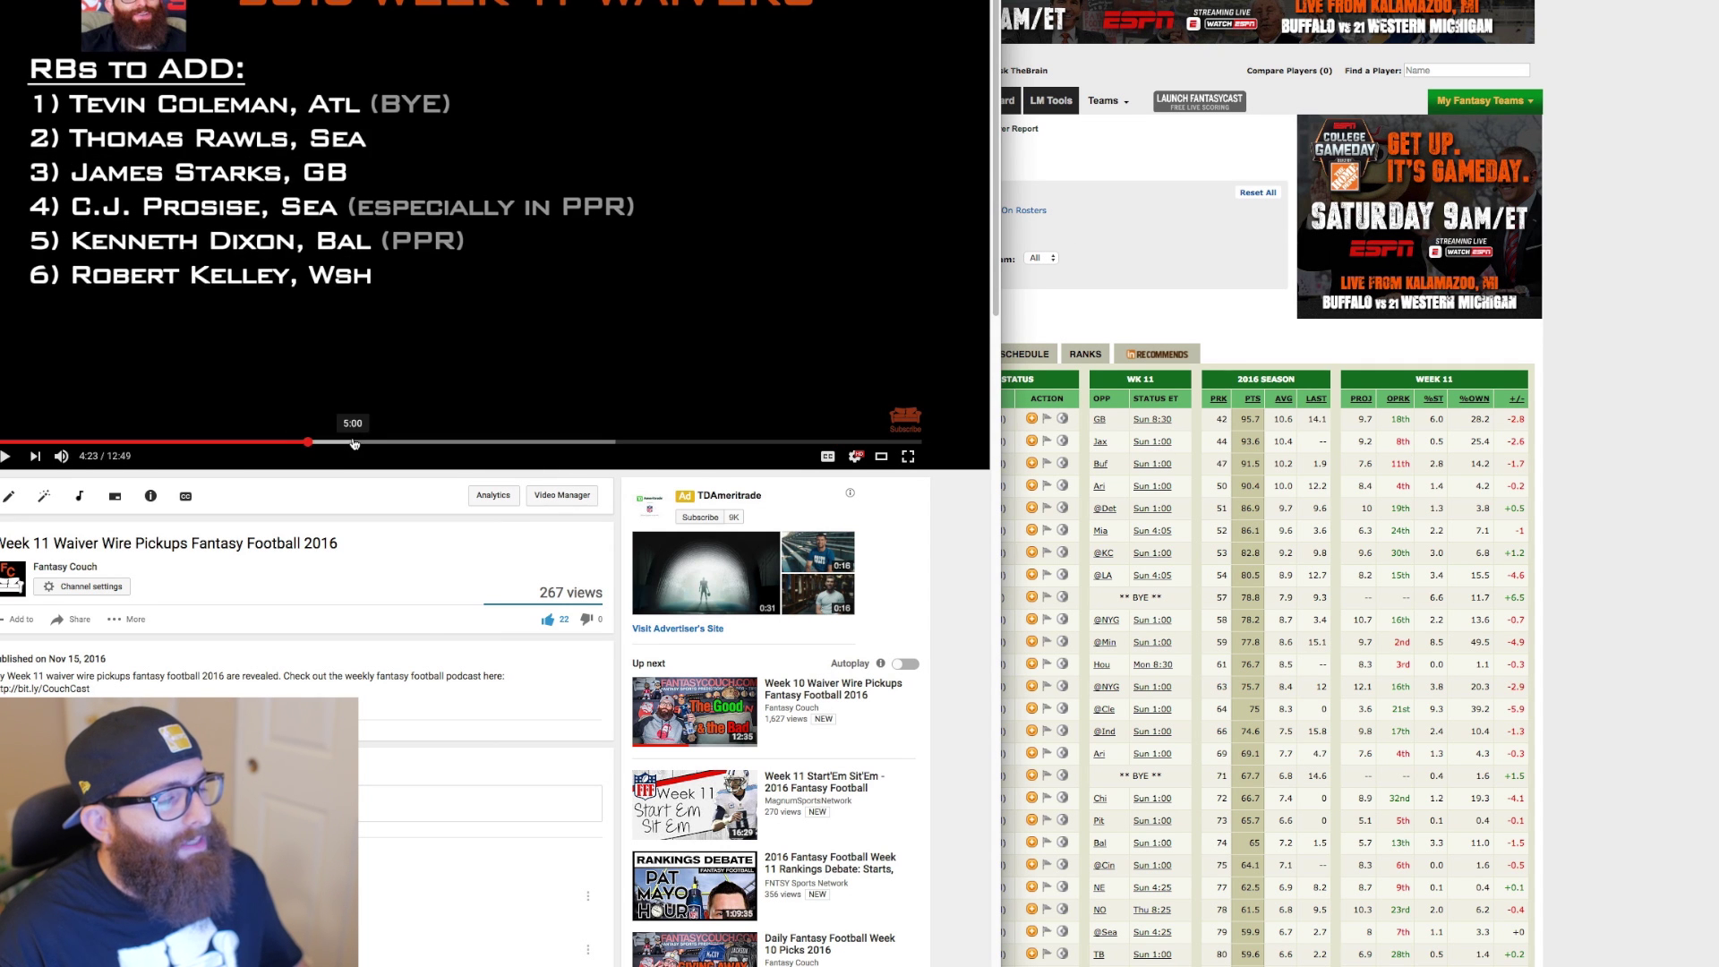
left_click_drag(355, 443, 493, 445)
left_click(1092, 313)
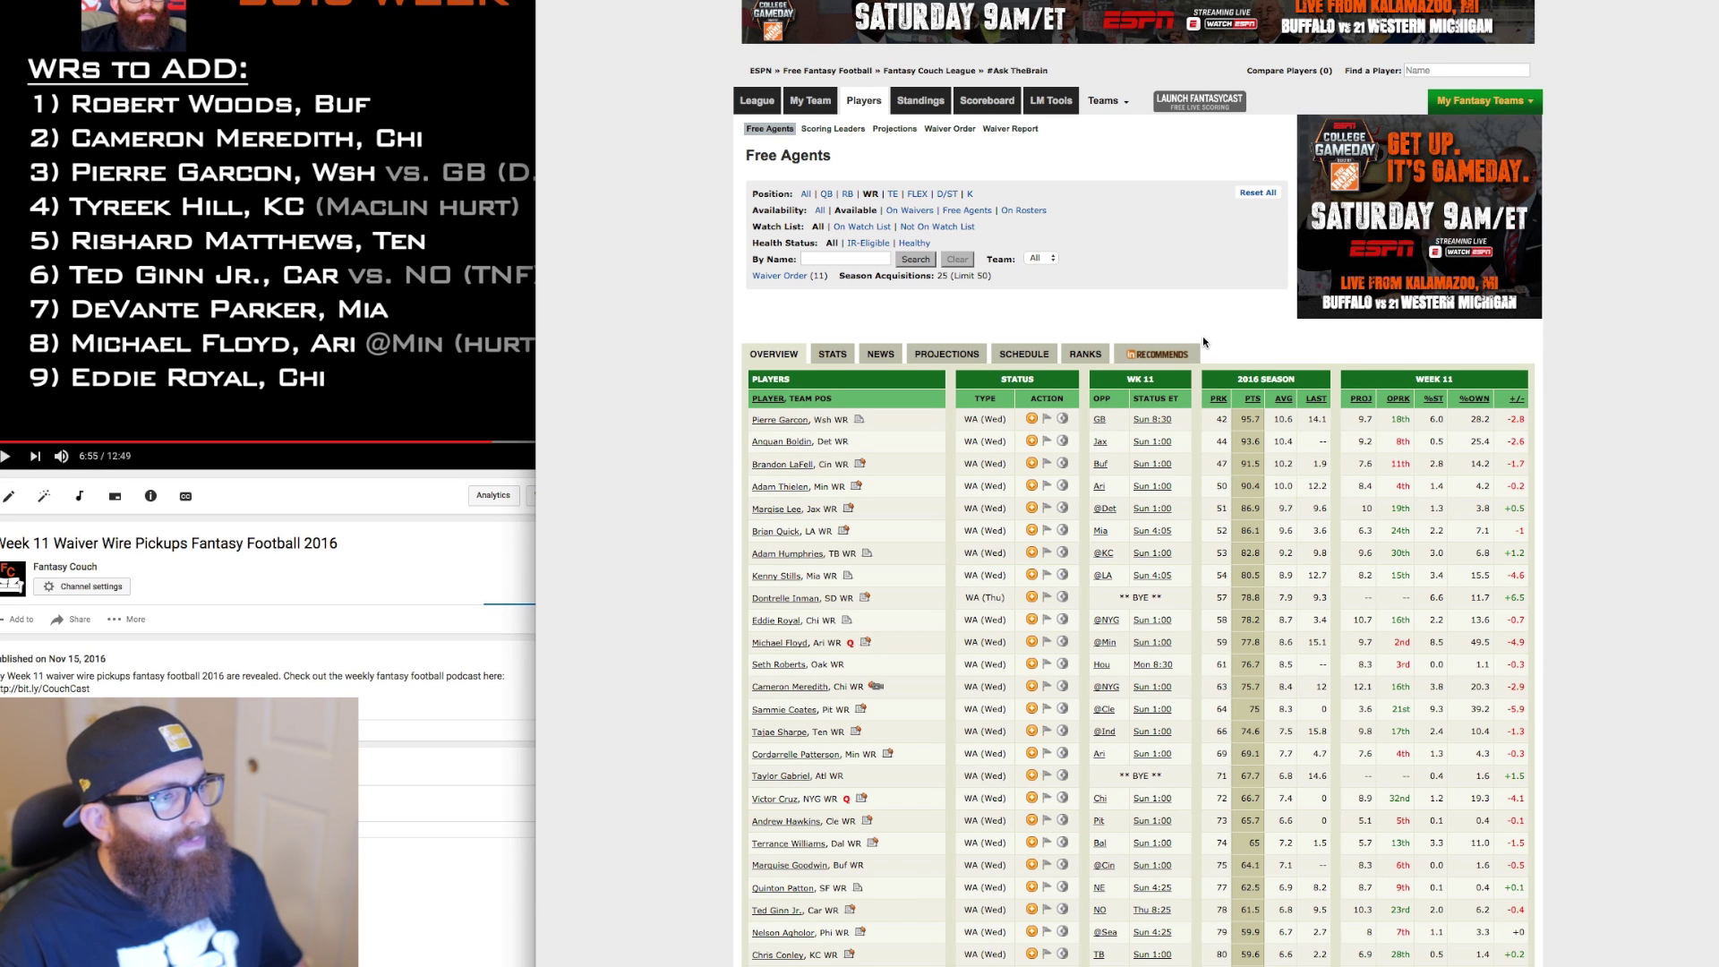
Find Cameron Meredith among the available wide receivers and submit a waiver claim that drops Kendall Wright
type("re")
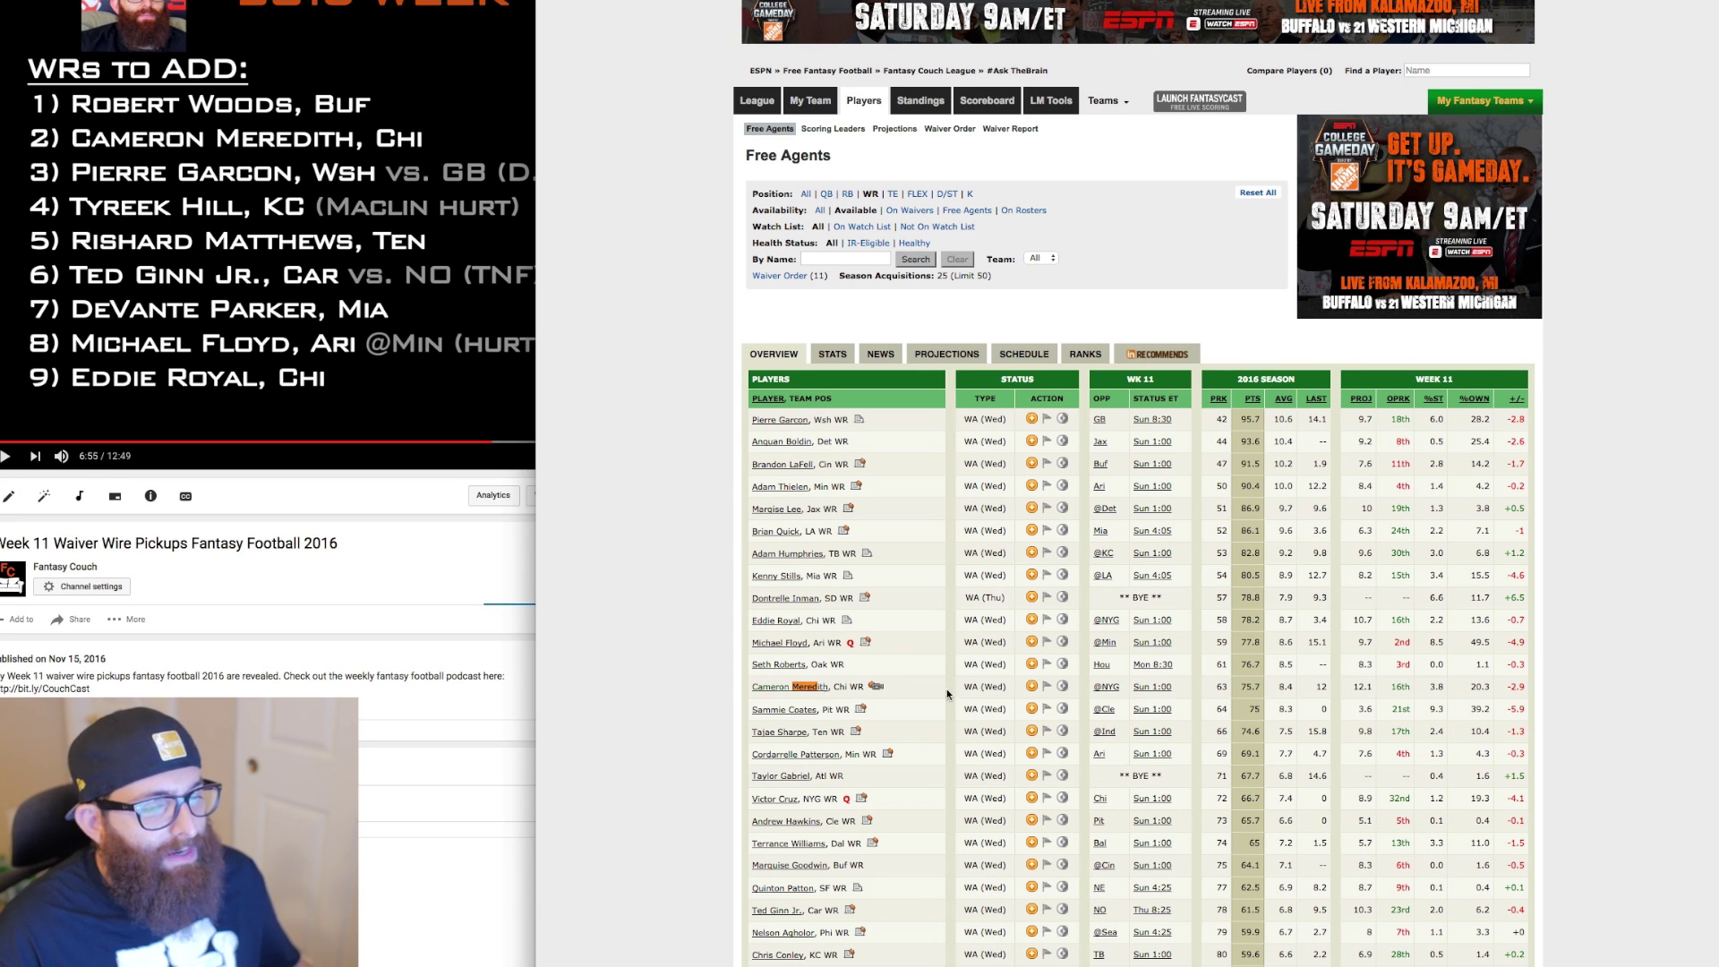
left_click(1032, 687)
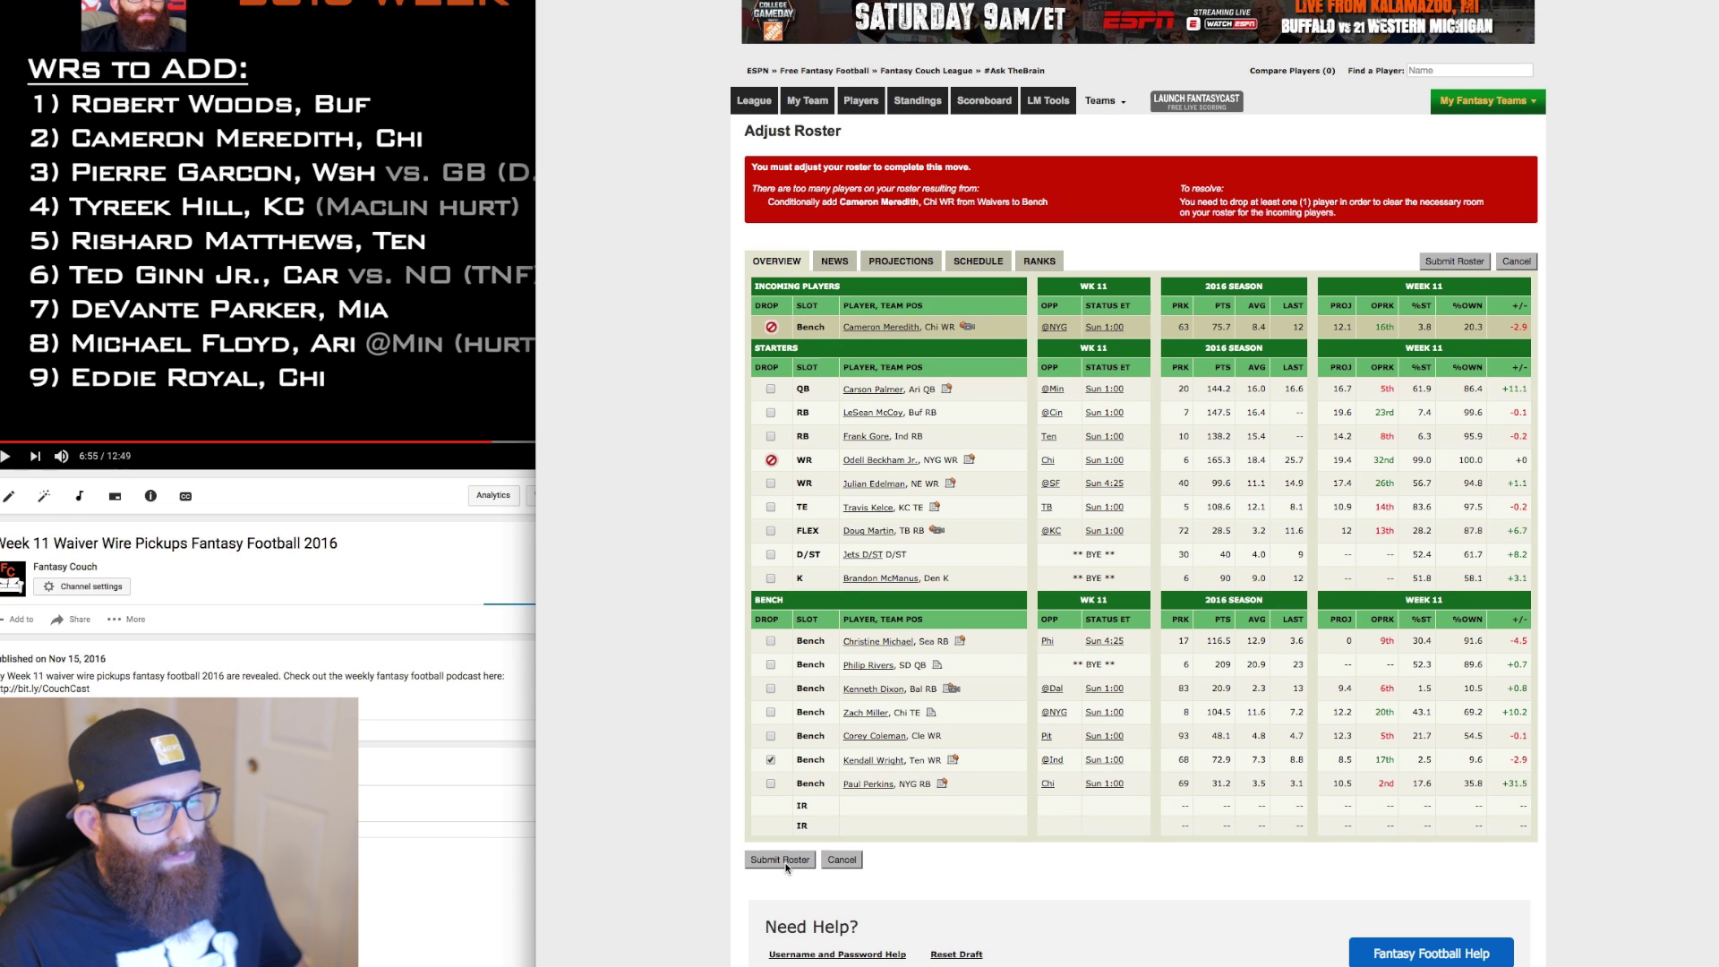
left_click(770, 759)
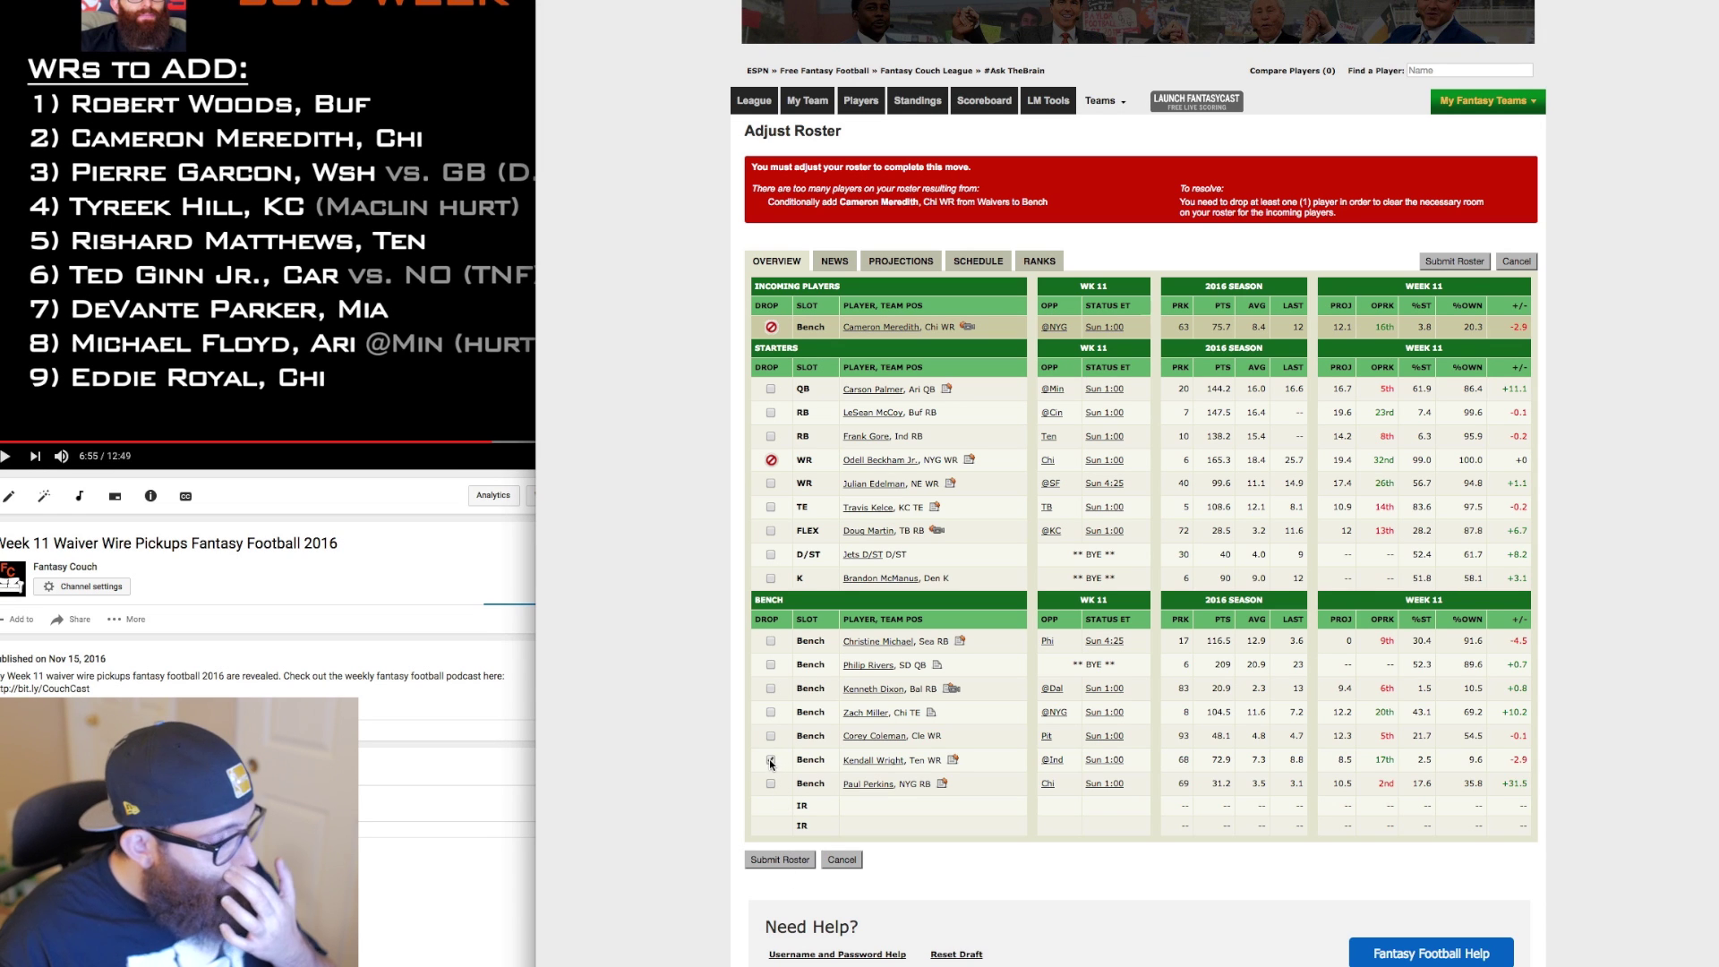
left_click(892, 642)
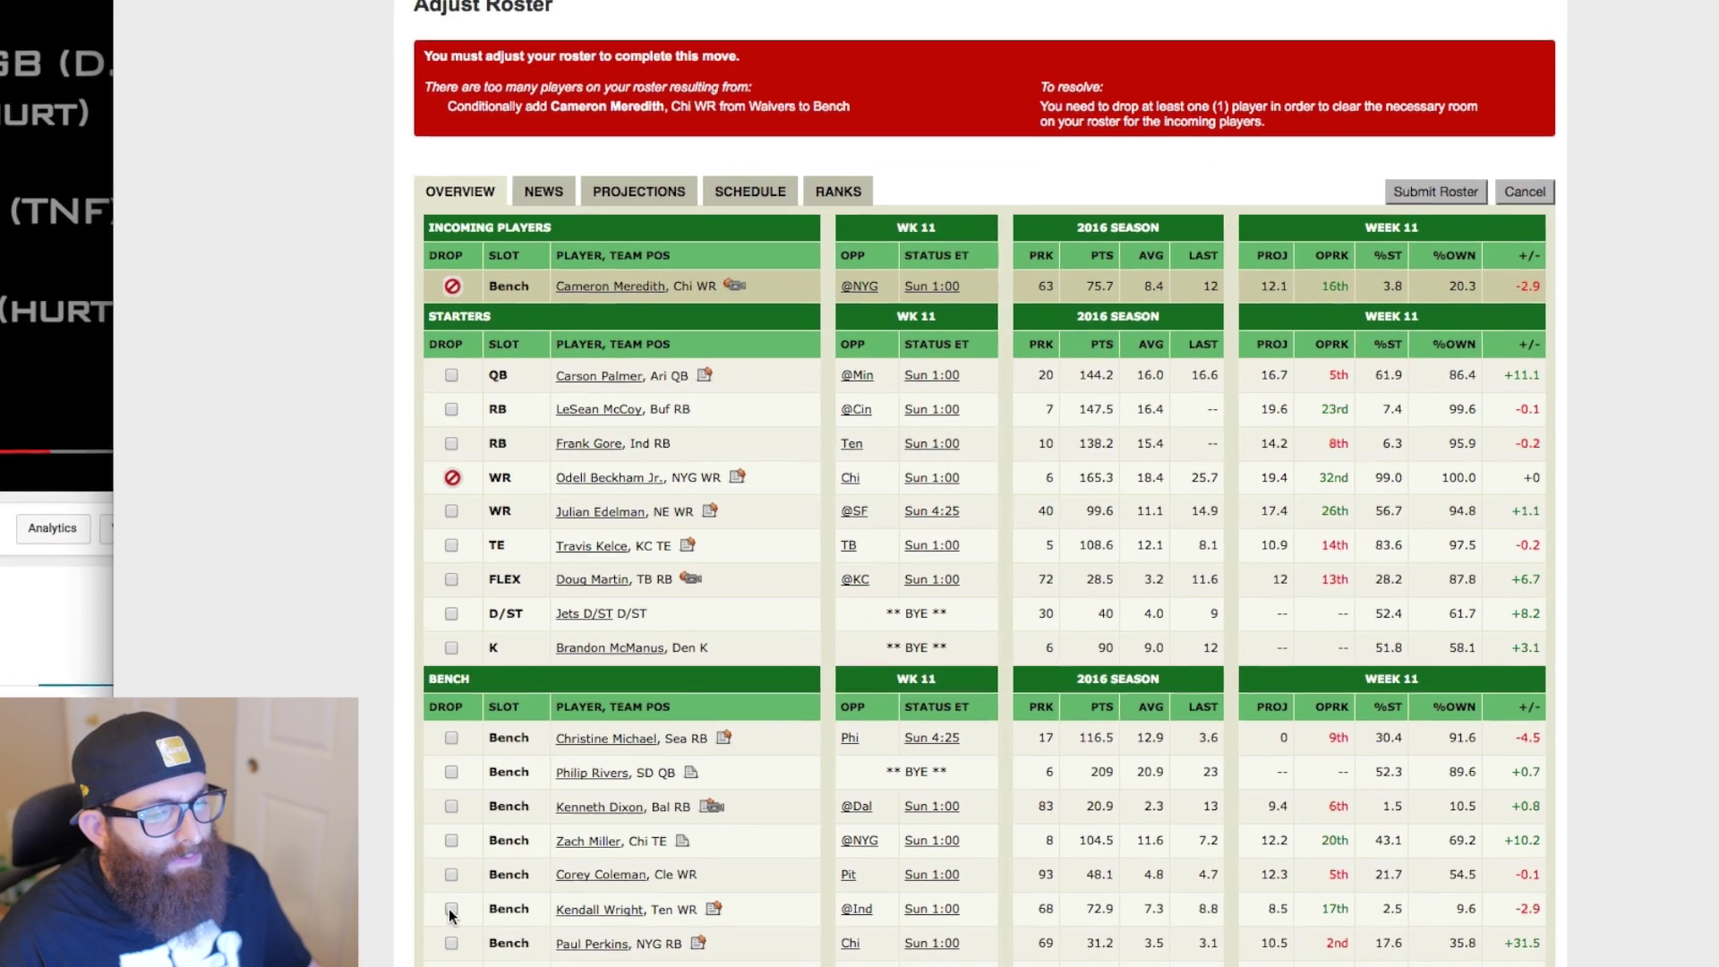
left_click(451, 909)
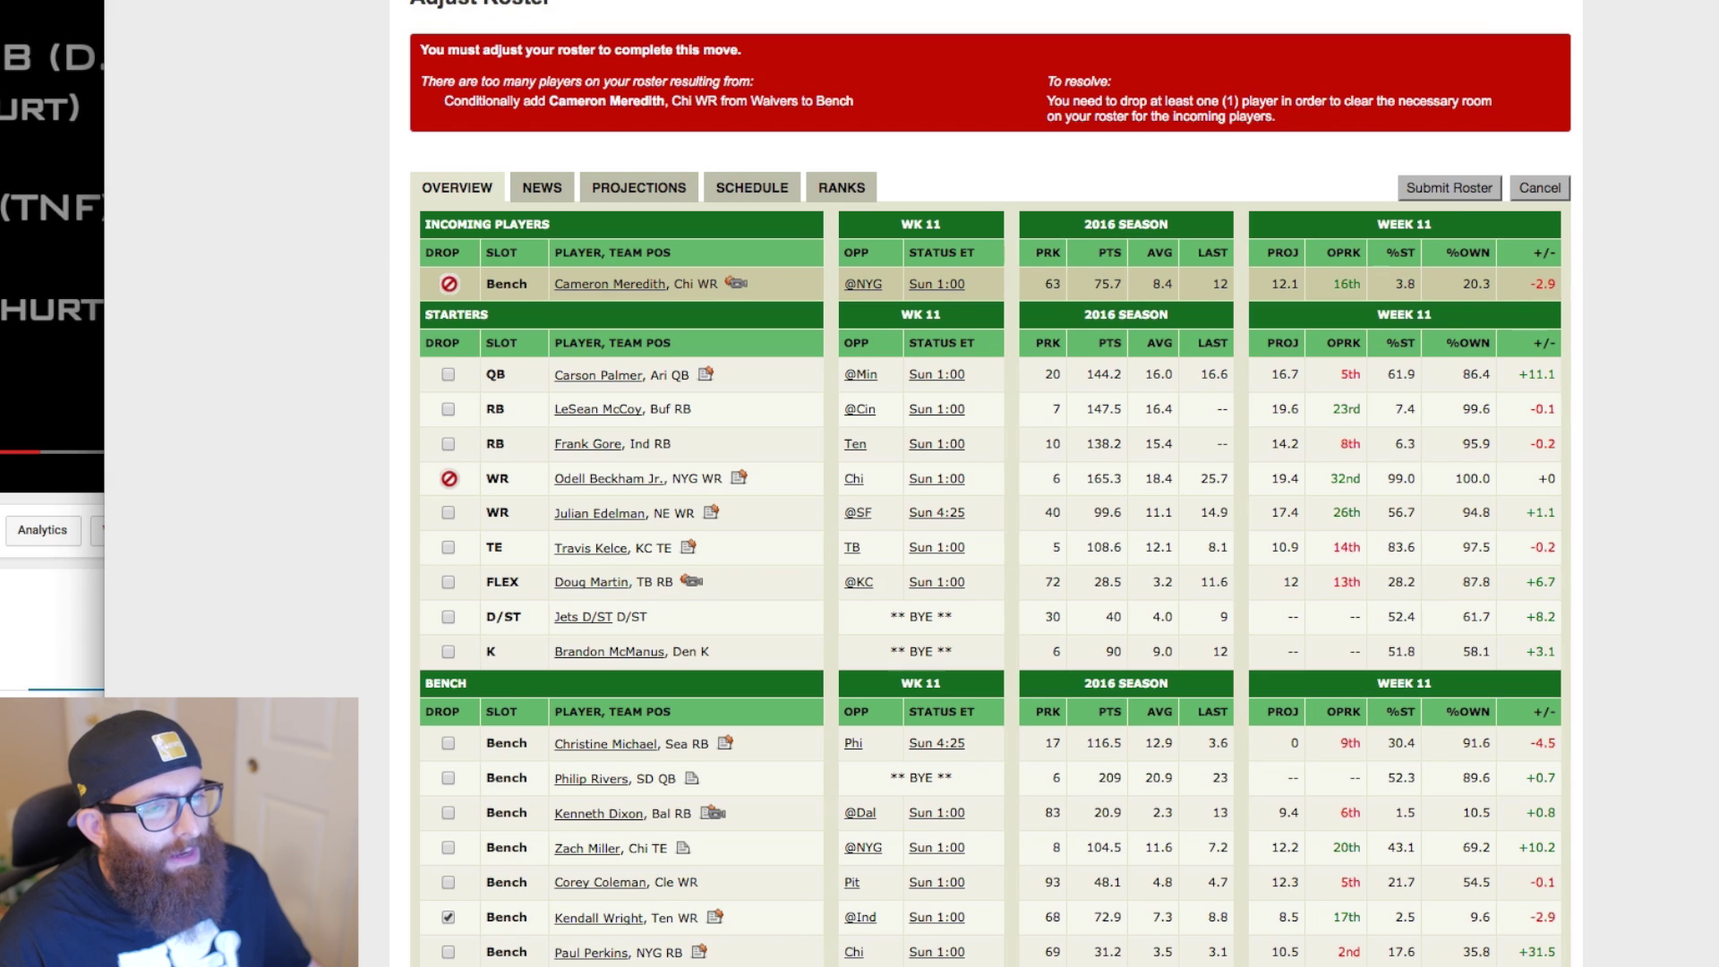
left_click(1448, 187)
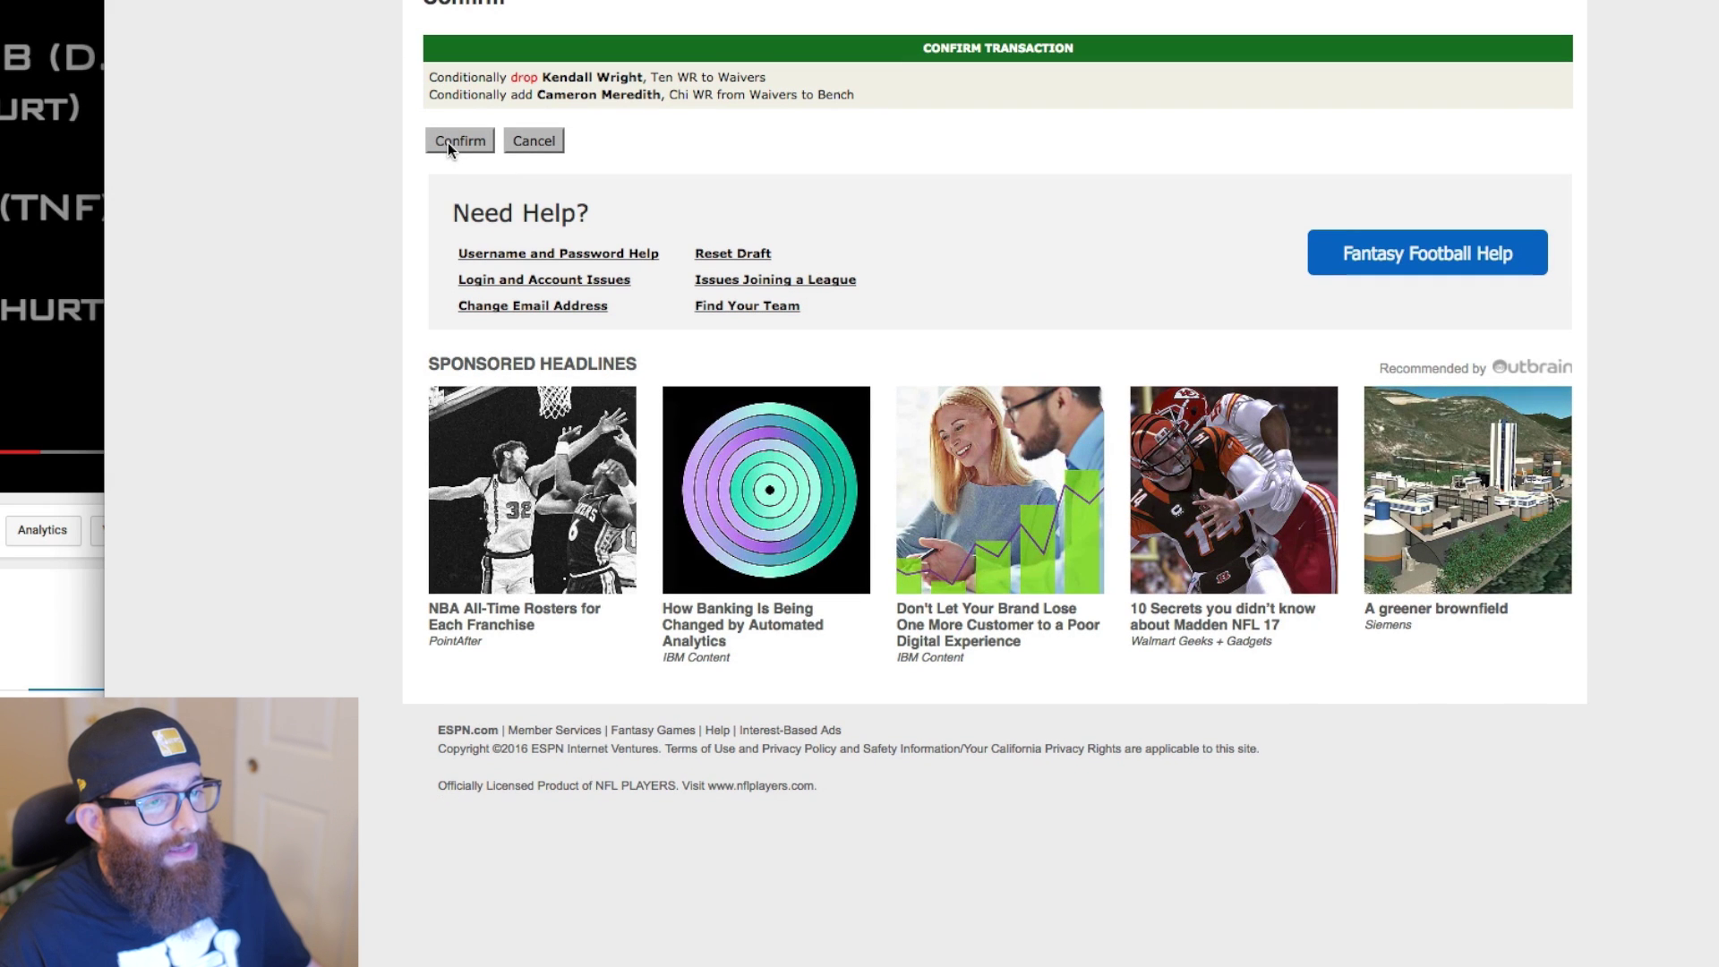
left_click(447, 142)
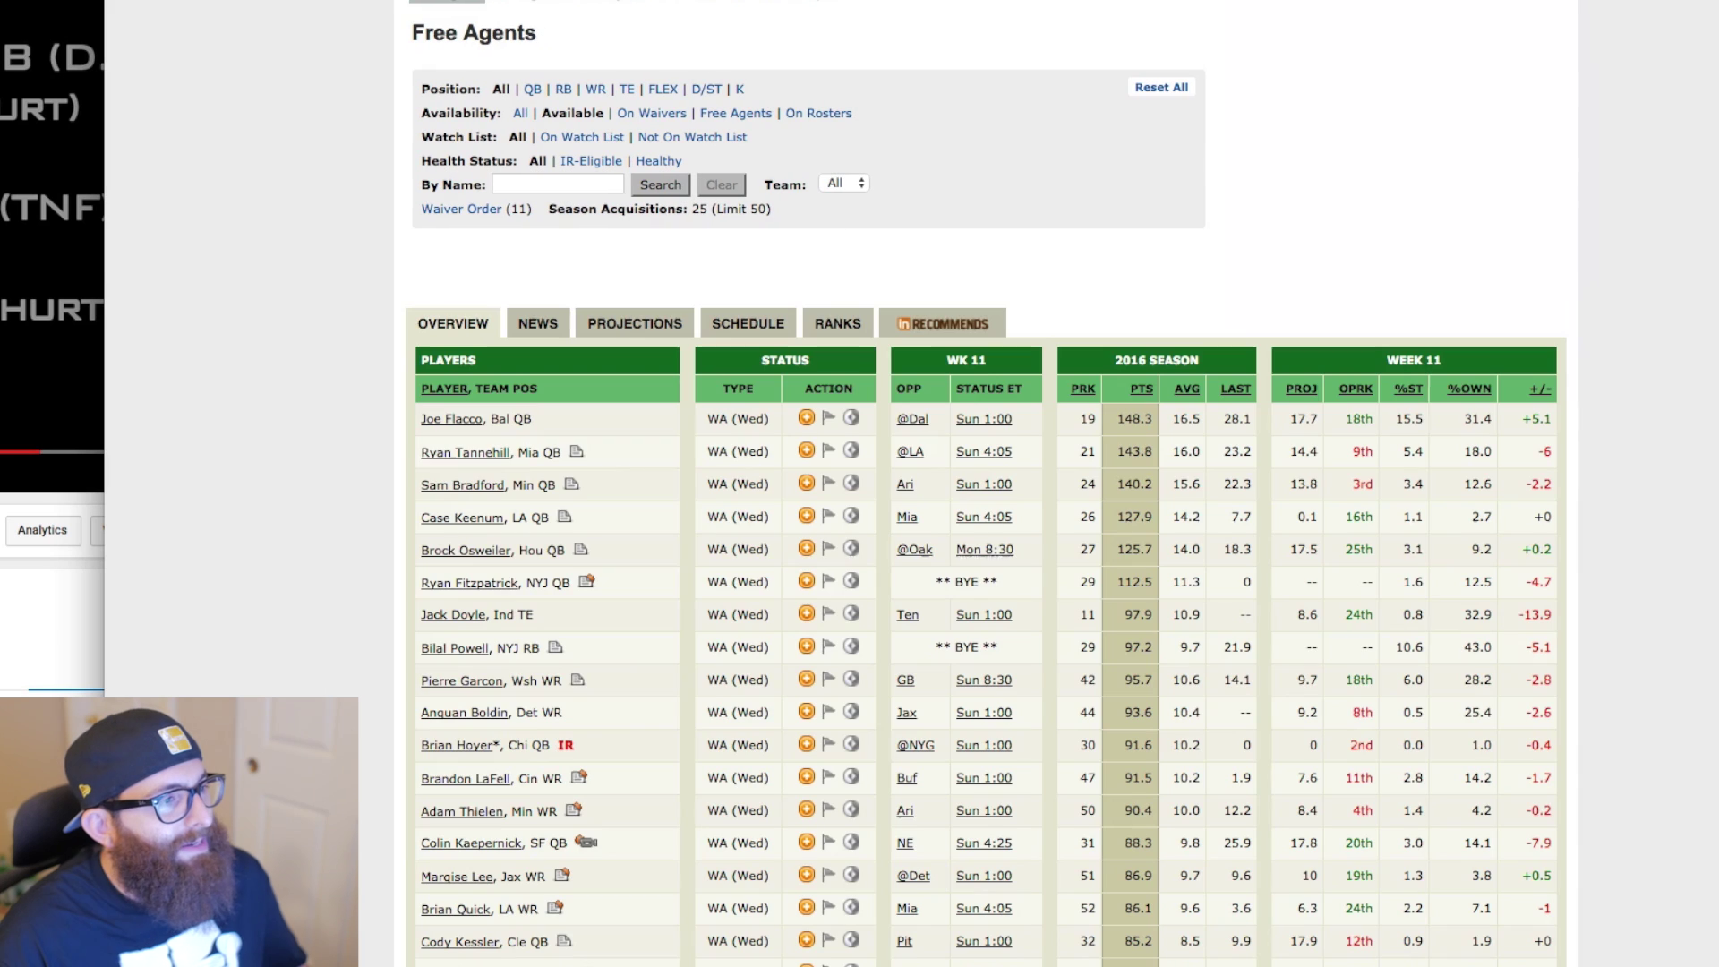
List the available wide receivers again and examine Pierre Garcon's player card with his Week 11 outlook
left_click(596, 88)
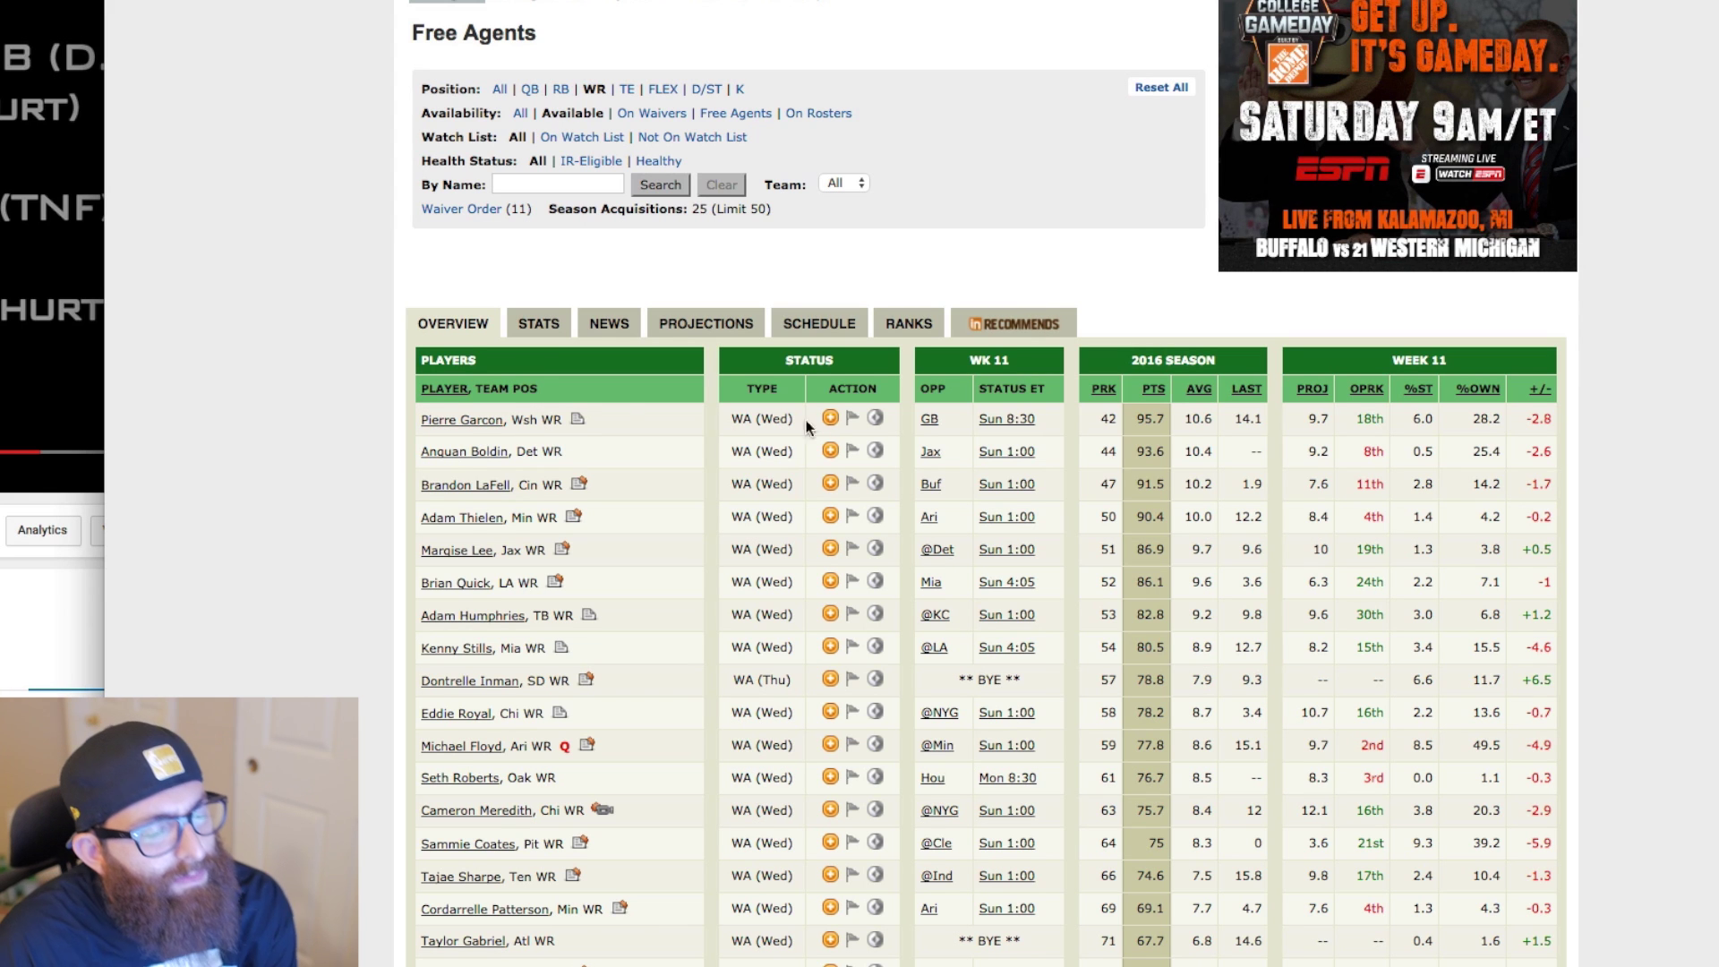
left_click(467, 421)
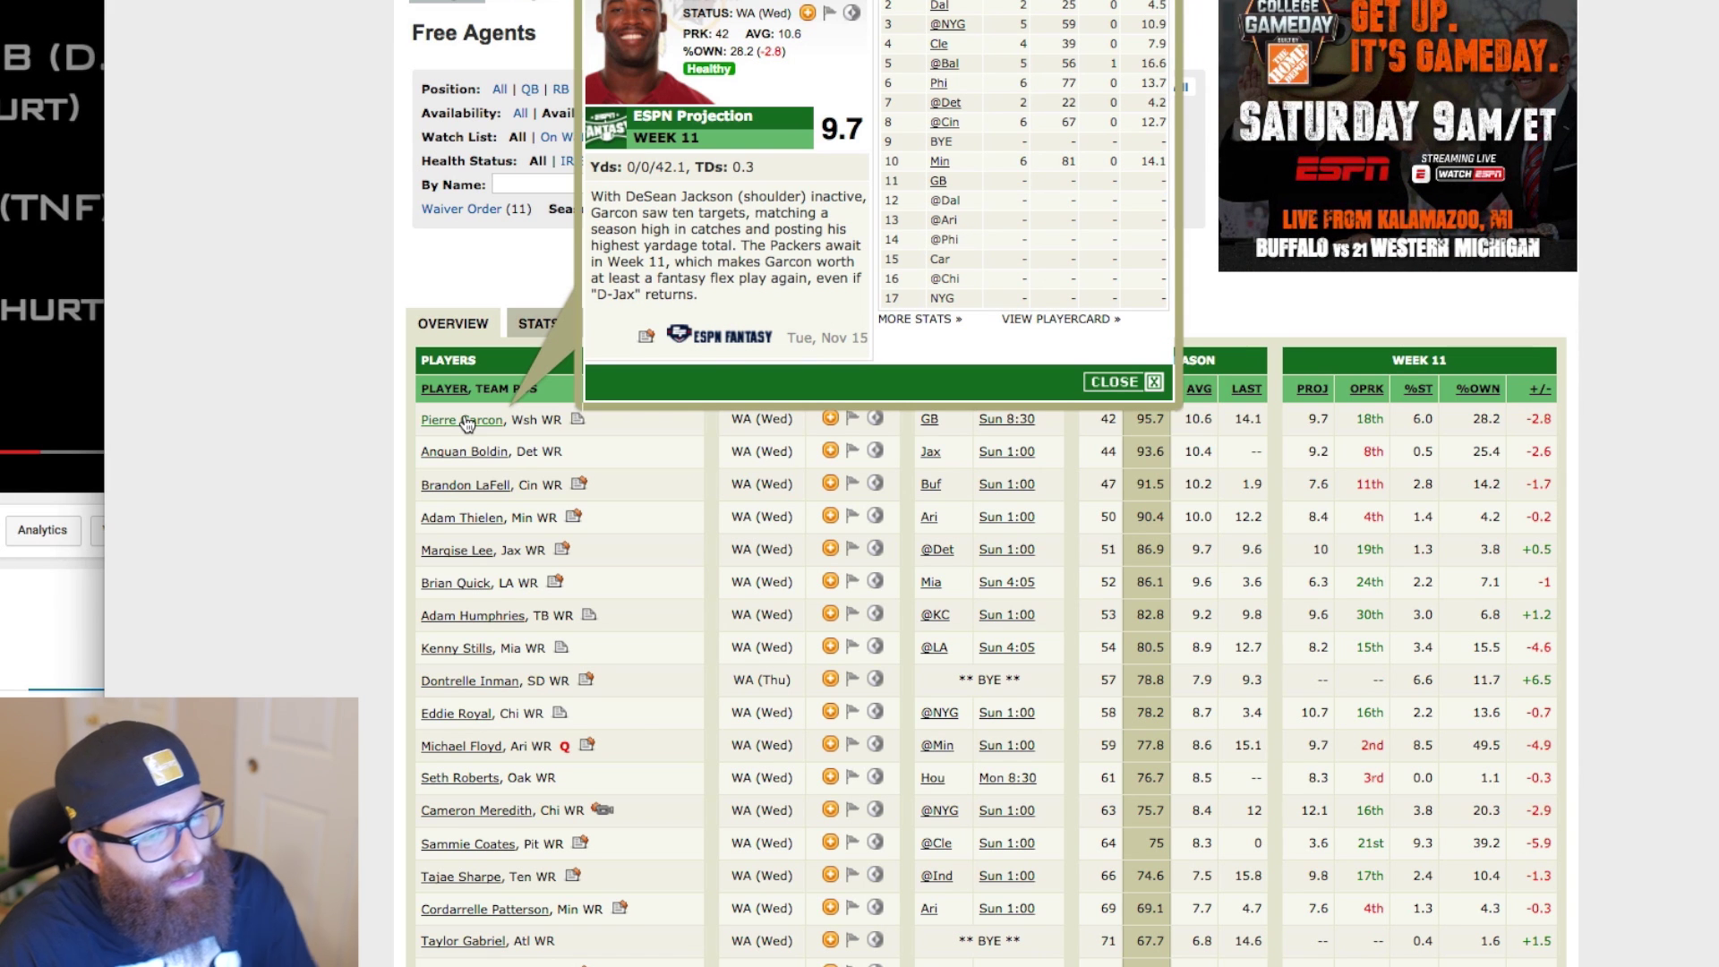
left_click(465, 424)
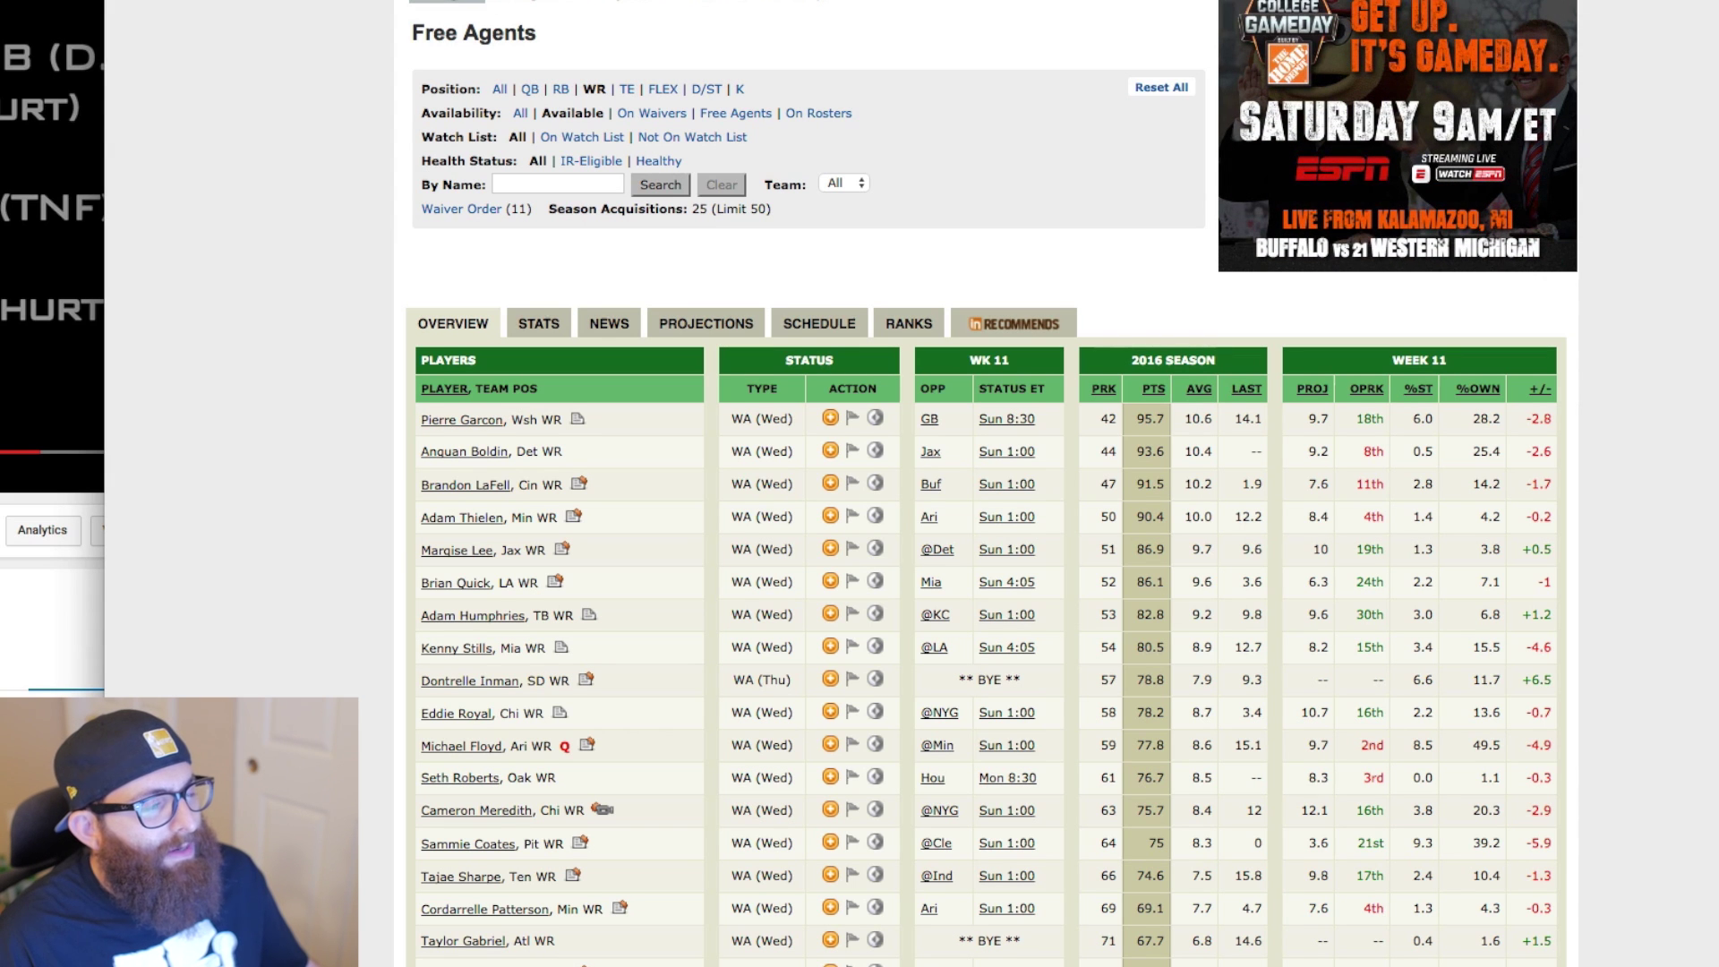
Open the team's pending waiver claims and raise the Cameron Meredith claim to priority 6, ahead of the kicker claims
left_click(509, 6)
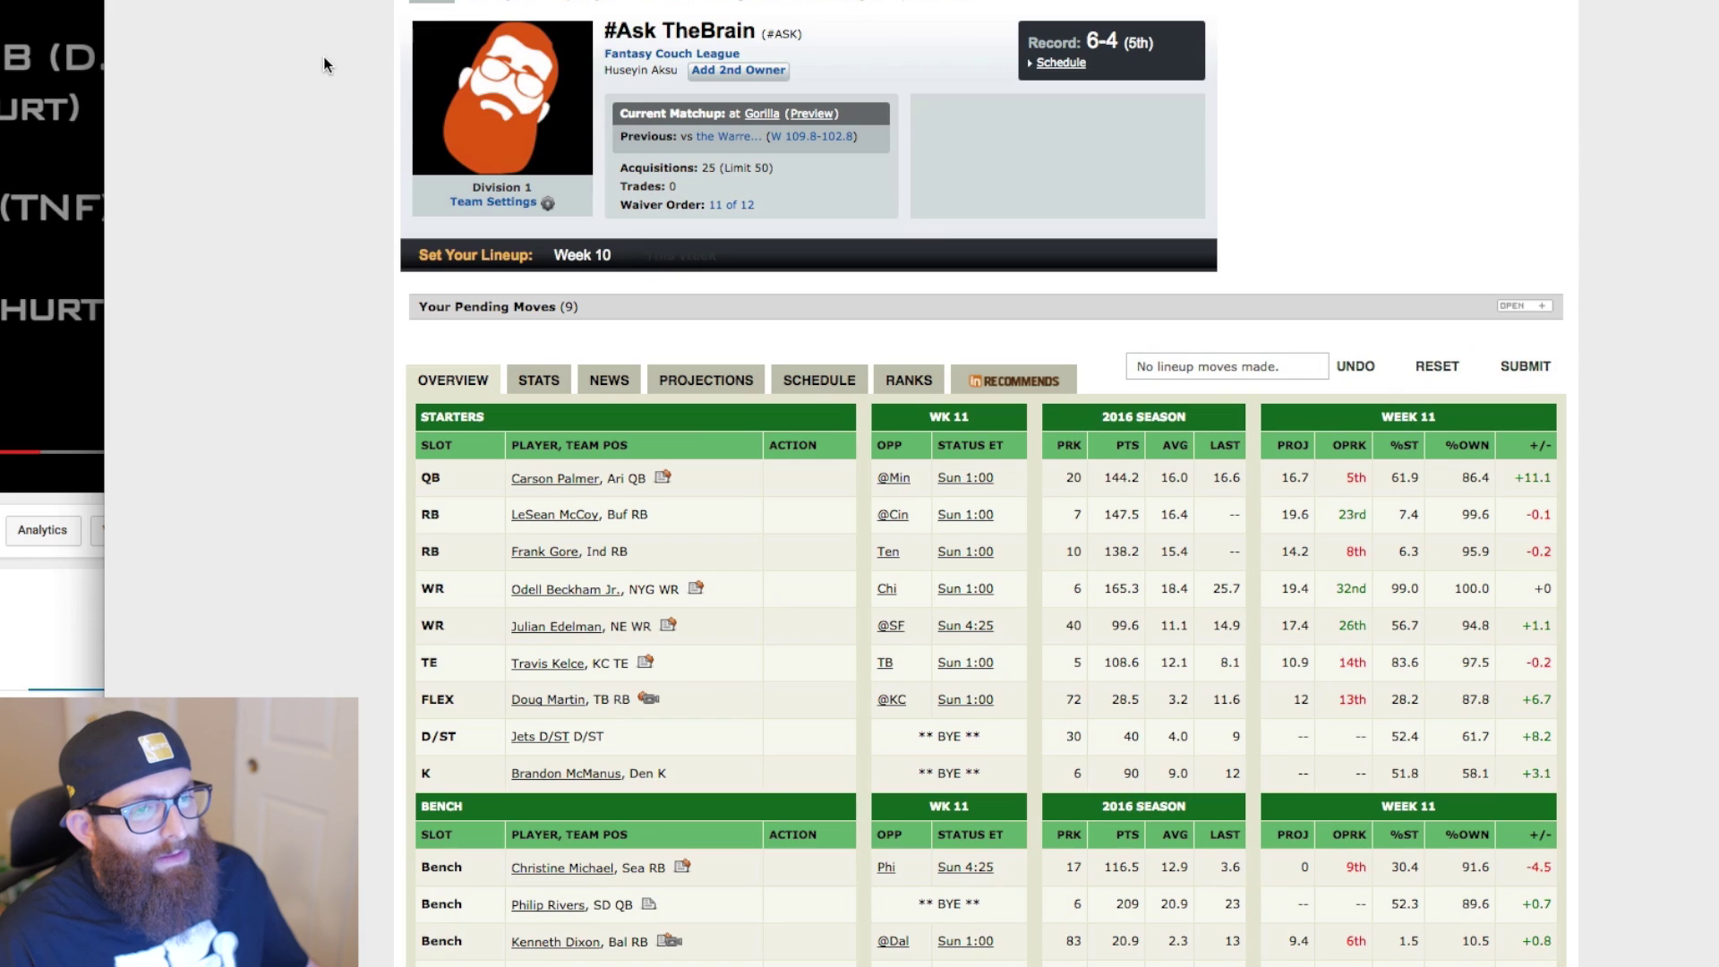
left_click(630, 306)
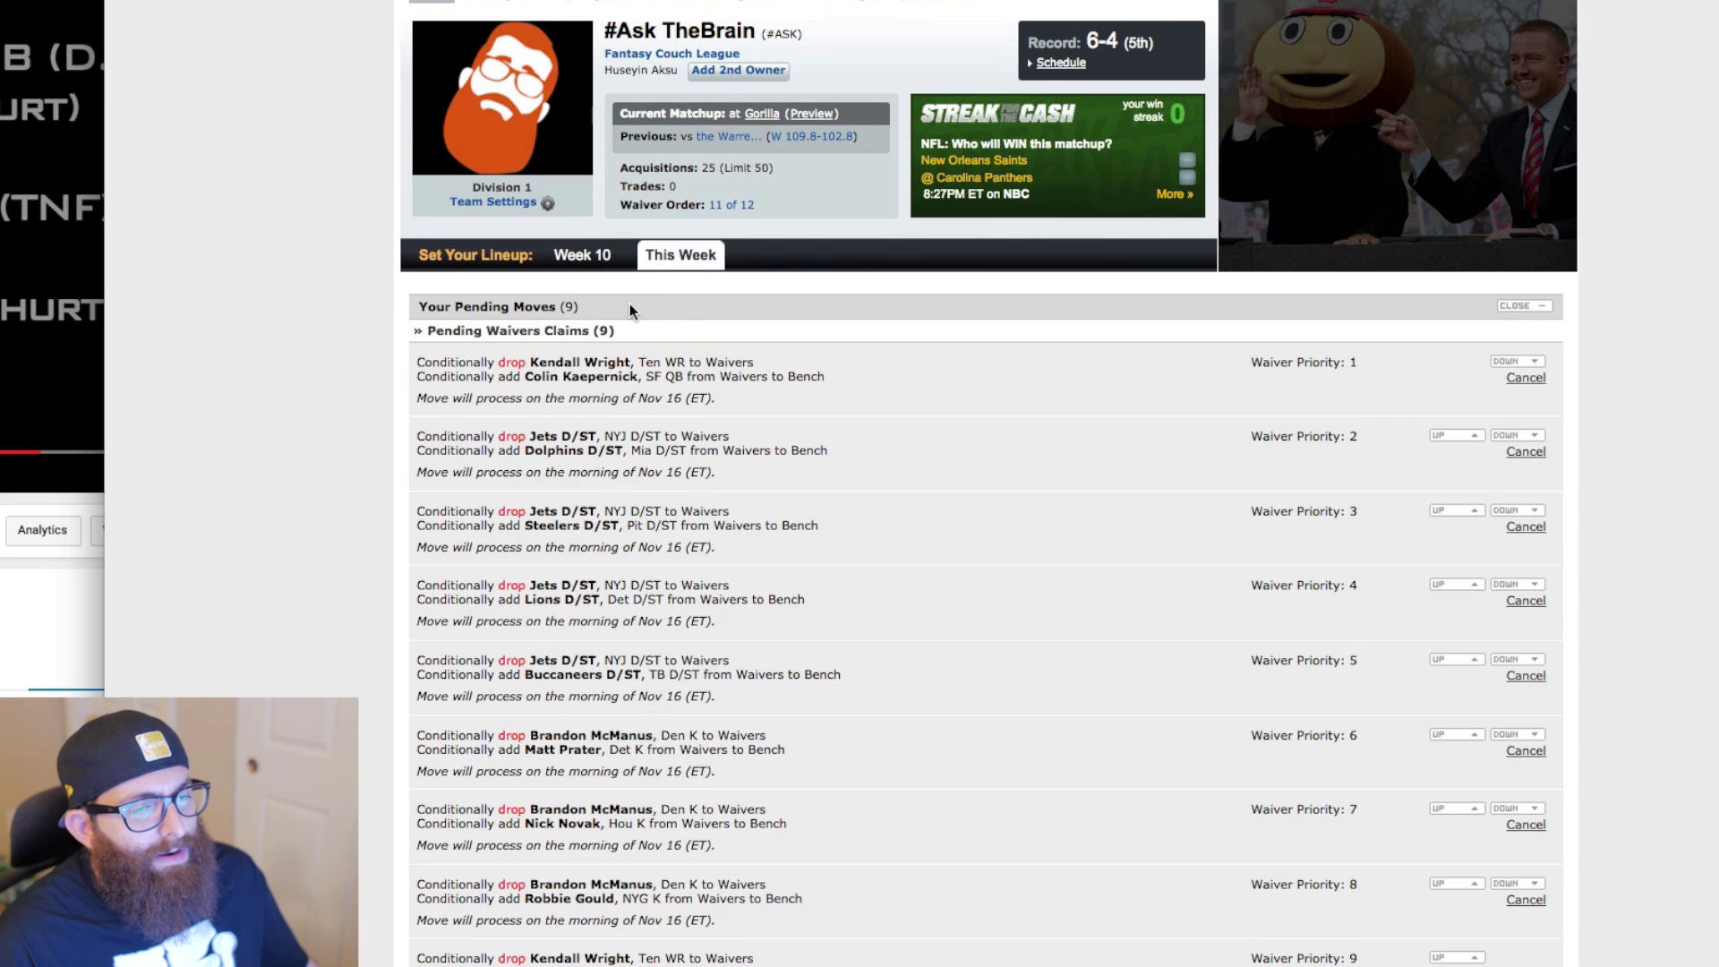
scroll(1710, 770, "down", 1)
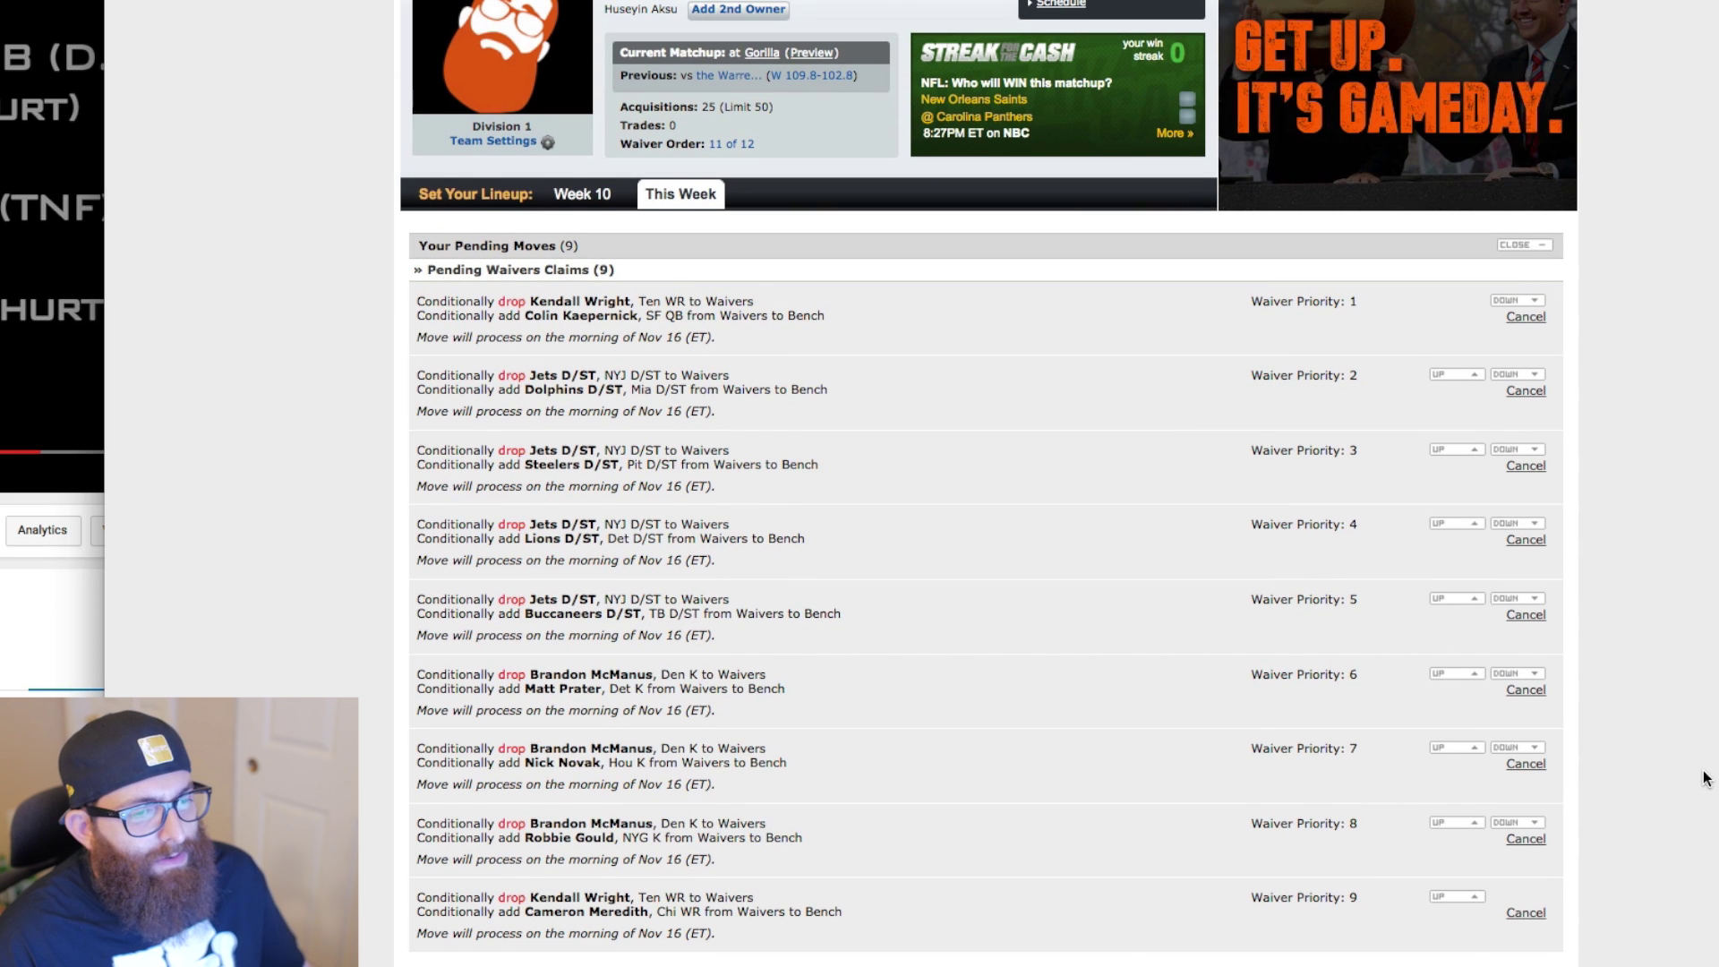
scroll(1706, 777, "down", 1)
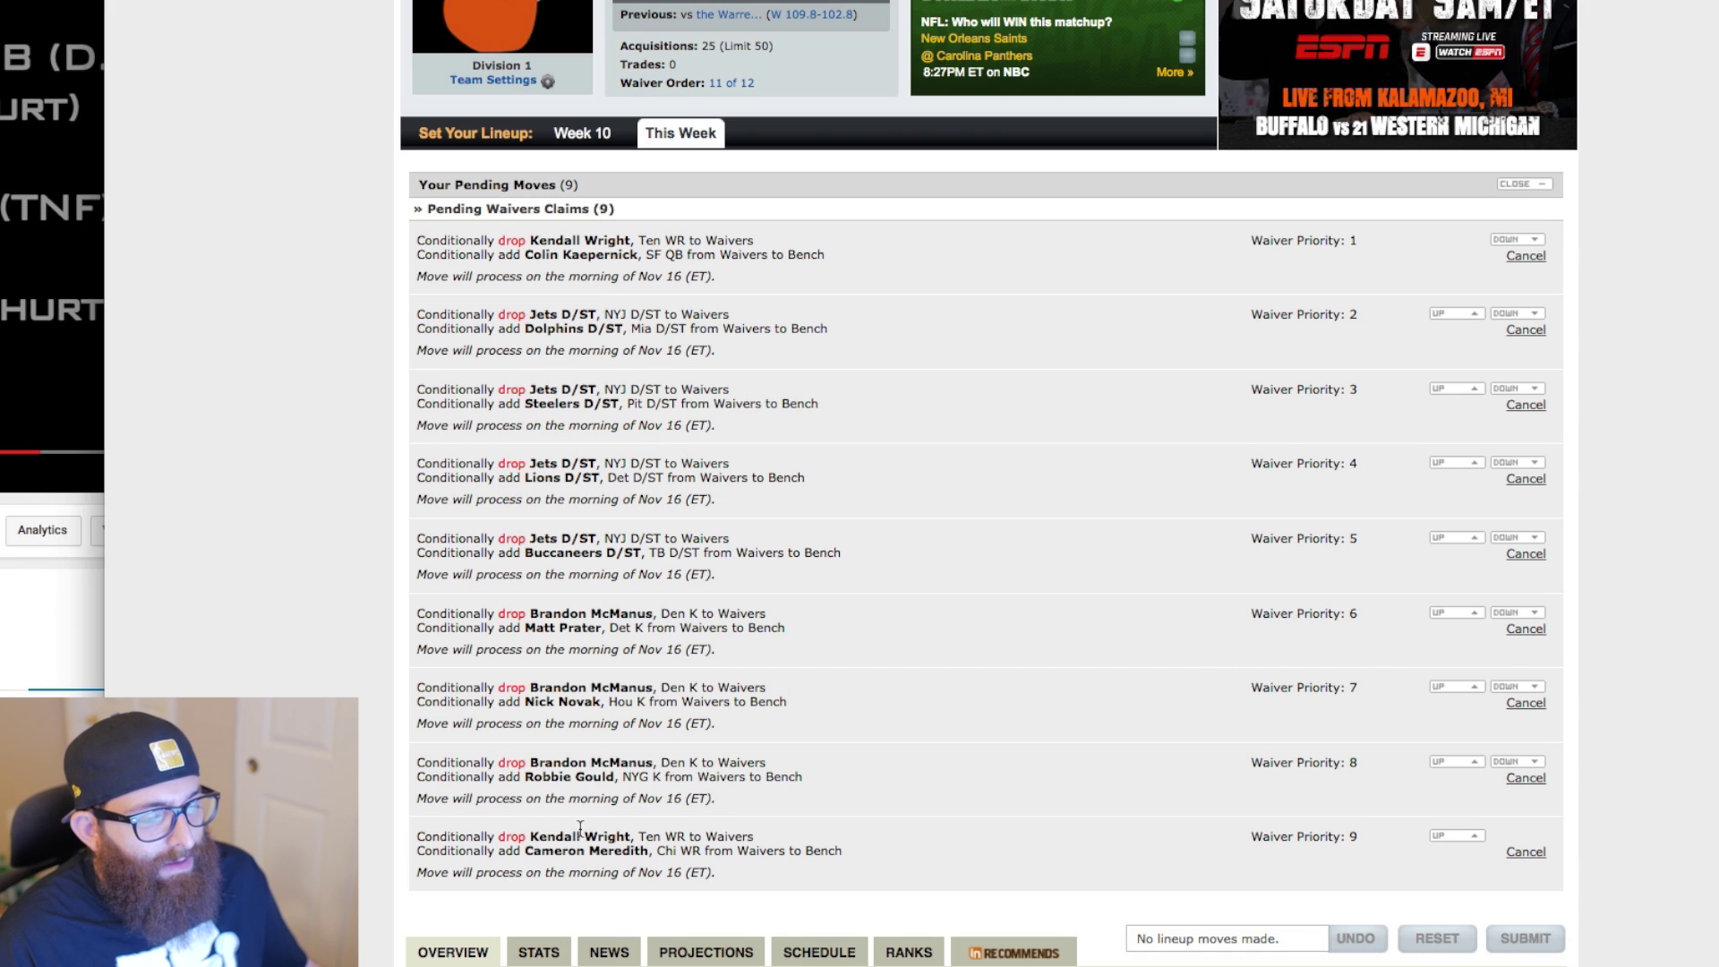
left_click(1438, 836)
left_click(1445, 762)
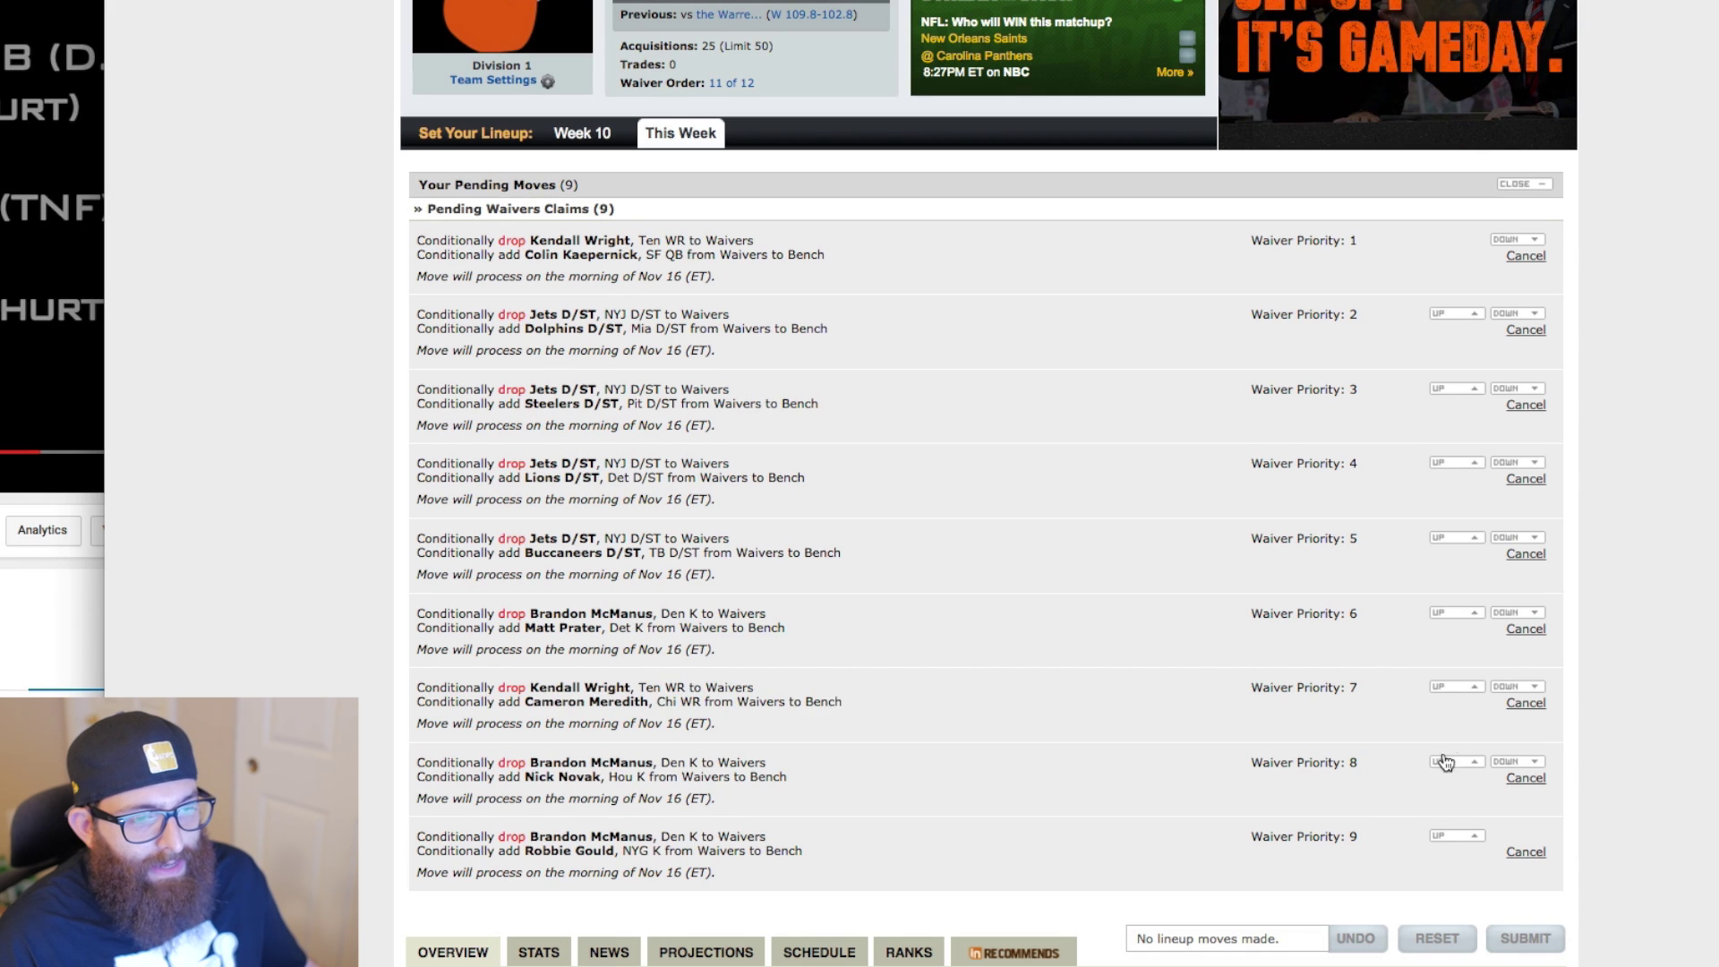
left_click(1447, 686)
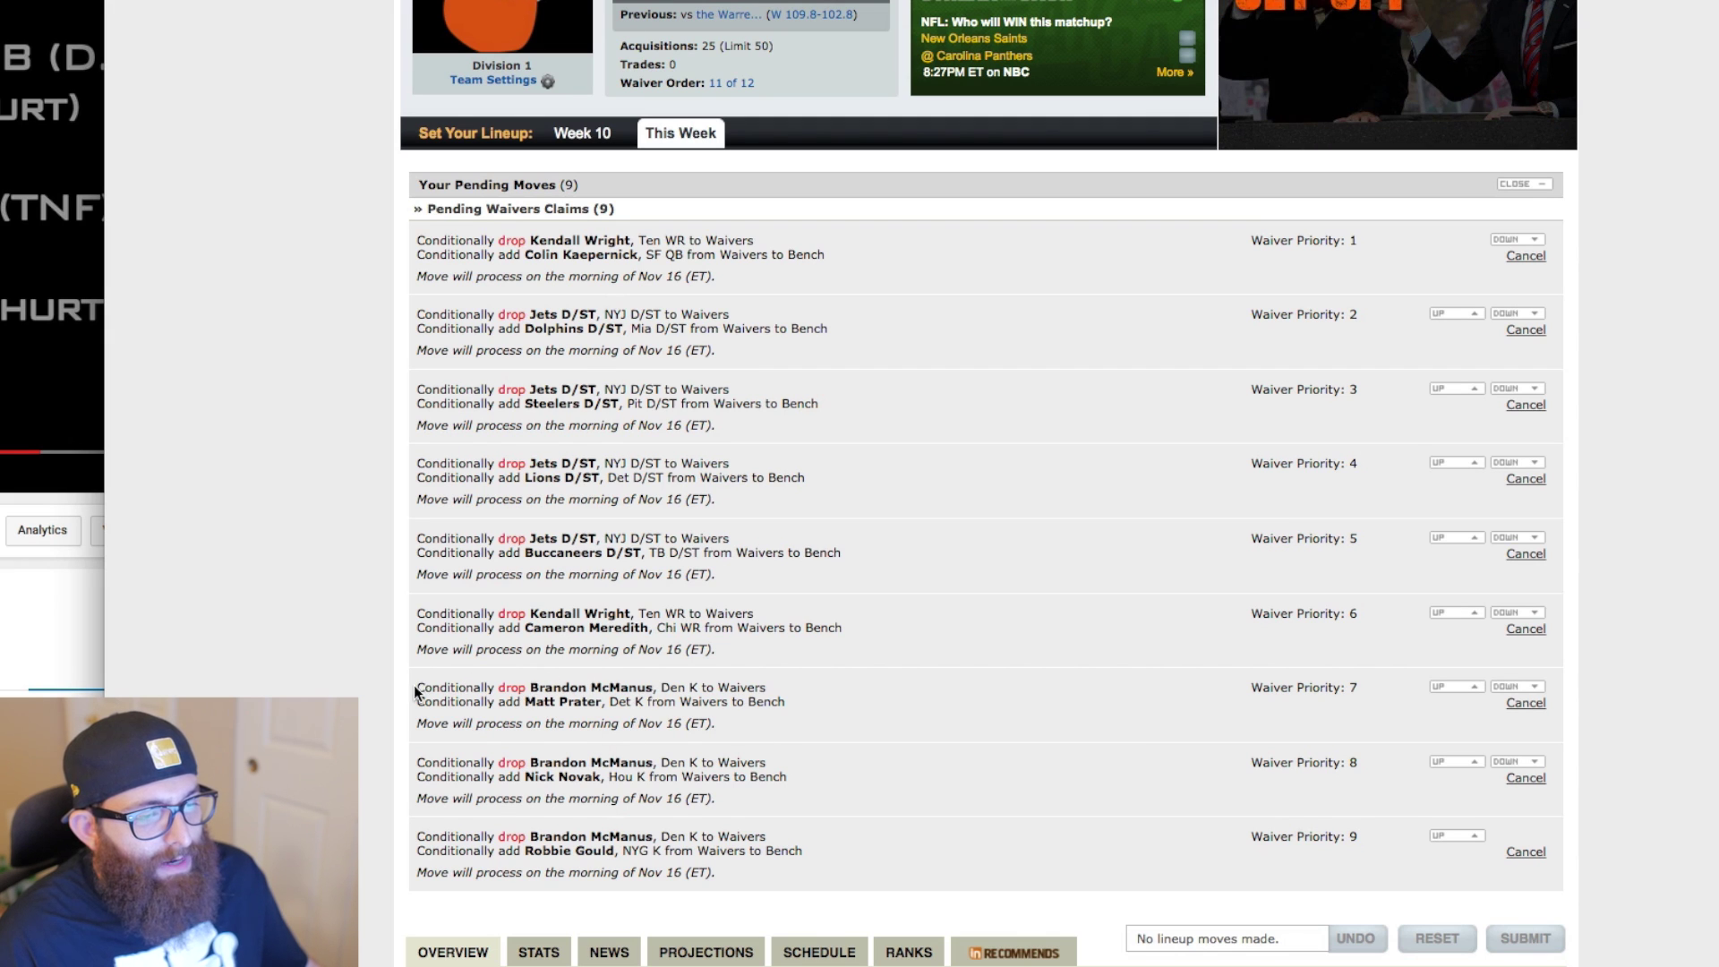
Review the kicker claims at priorities 7 to 9 and compare the pending claims with the current roster
left_click_drag(414, 687, 1478, 845)
left_click(1657, 738)
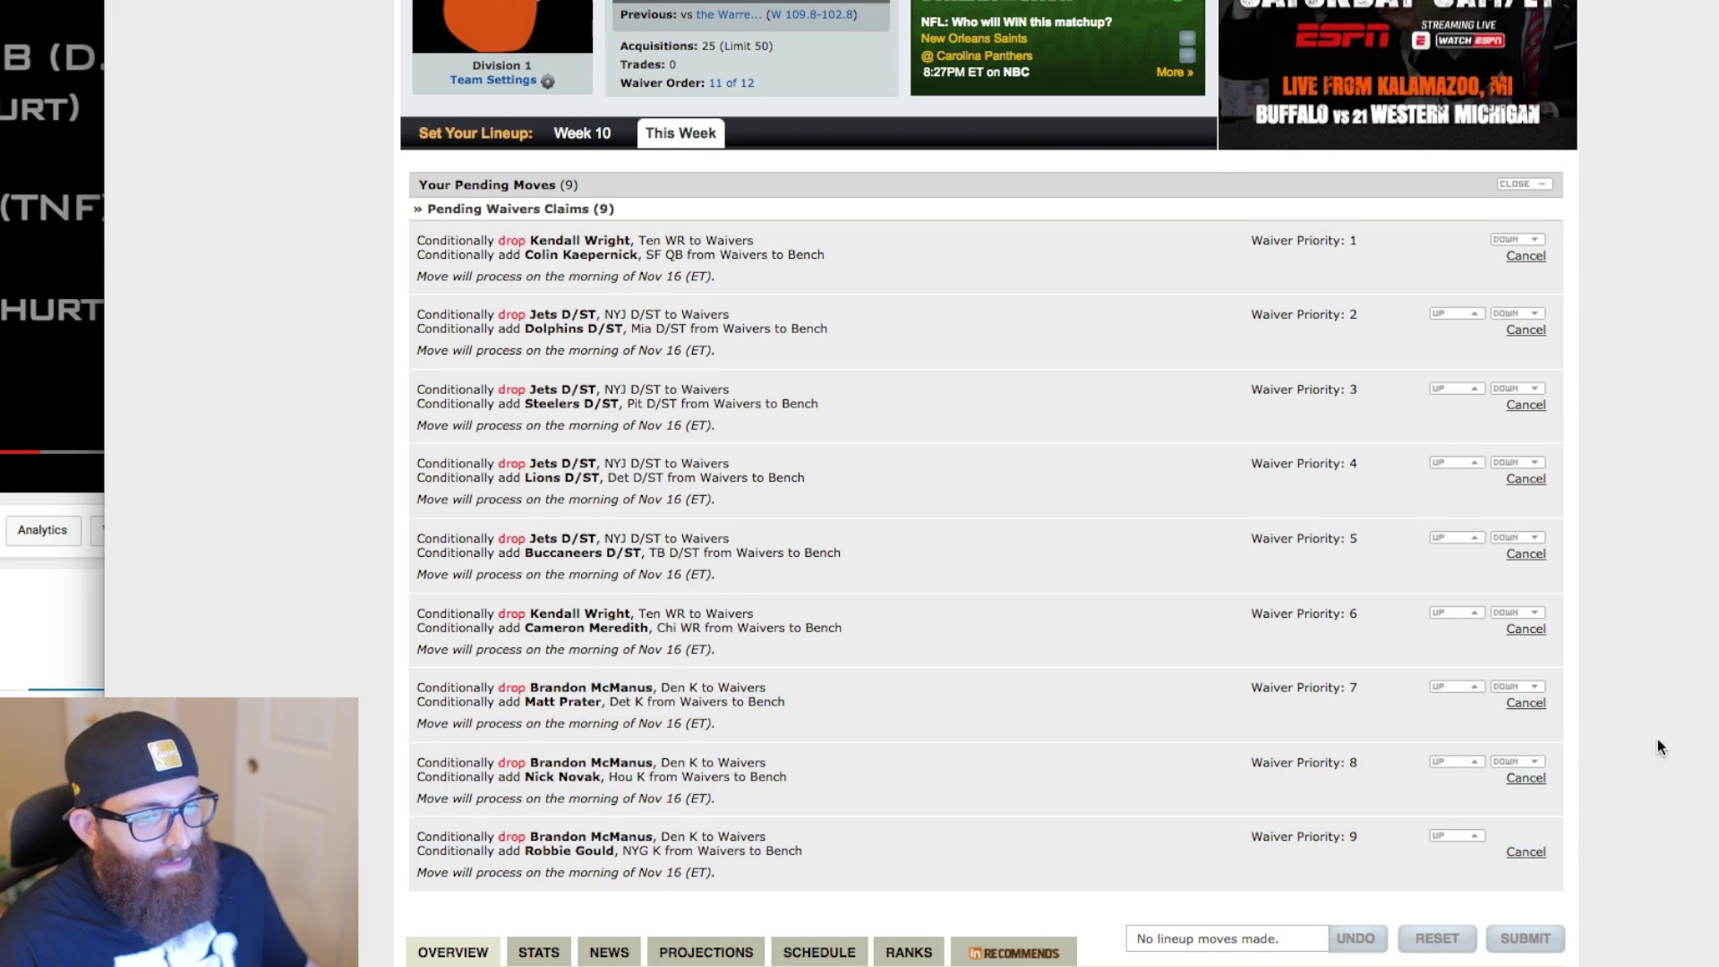
scroll(1541, 769, "down", 1)
scroll(1541, 770, "down", 3)
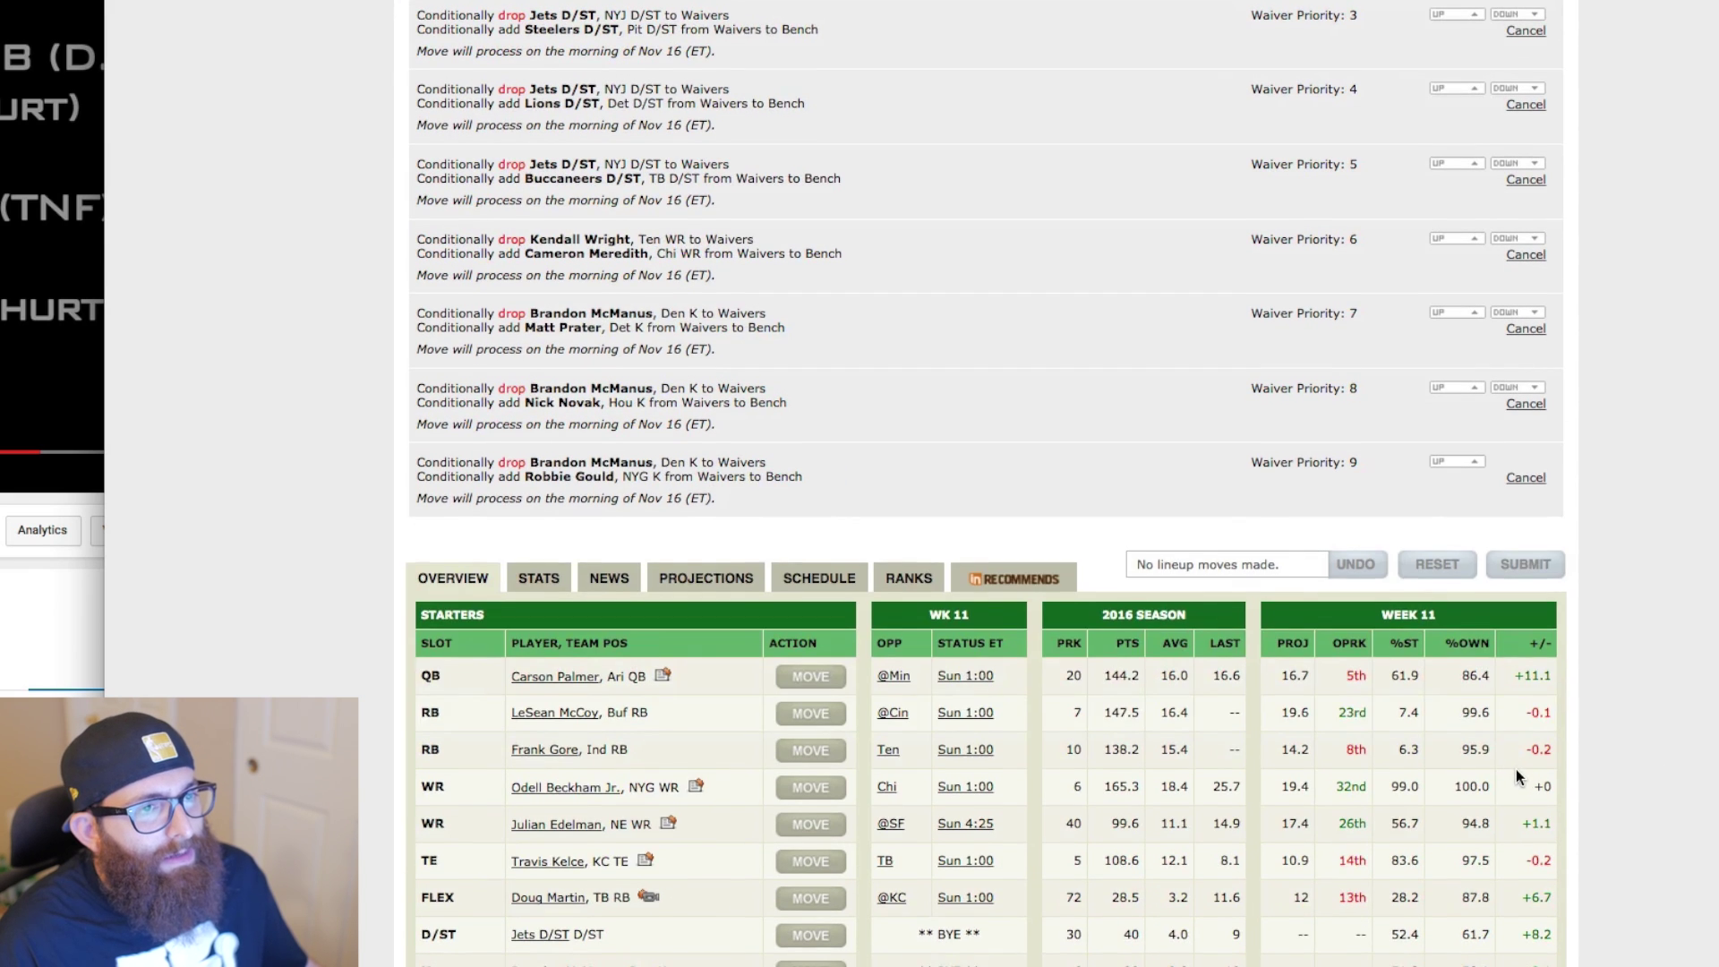
scroll(1441, 787, "up", 1)
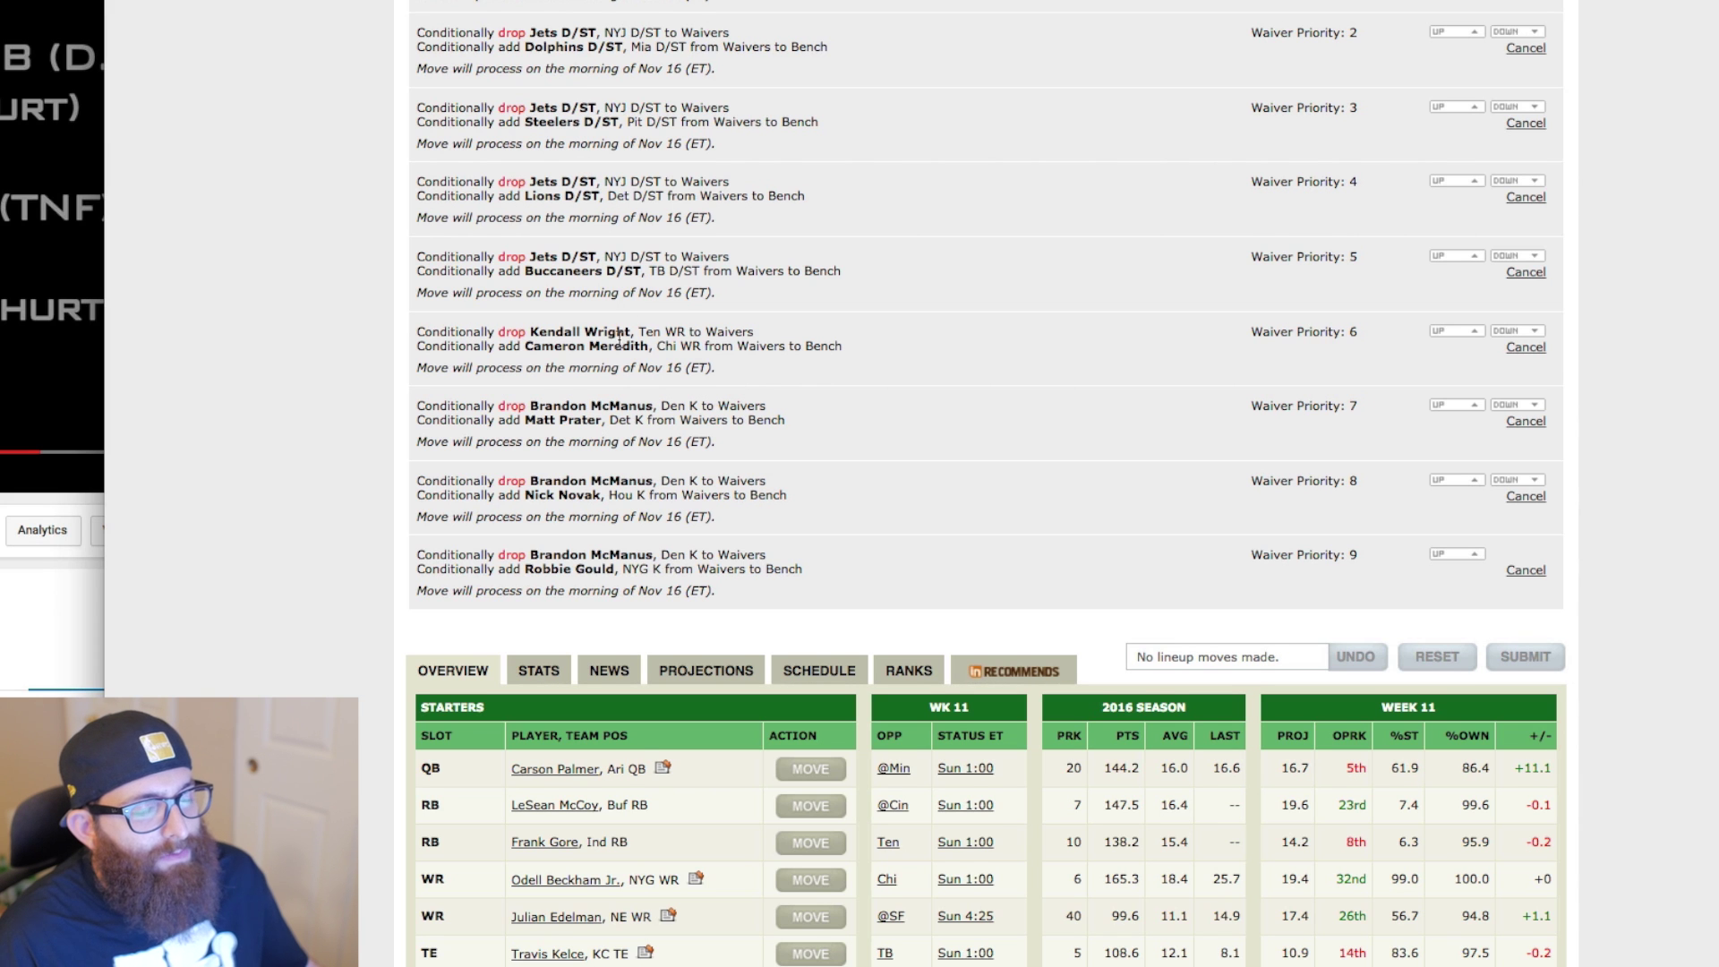
scroll(615, 345, "down", 3)
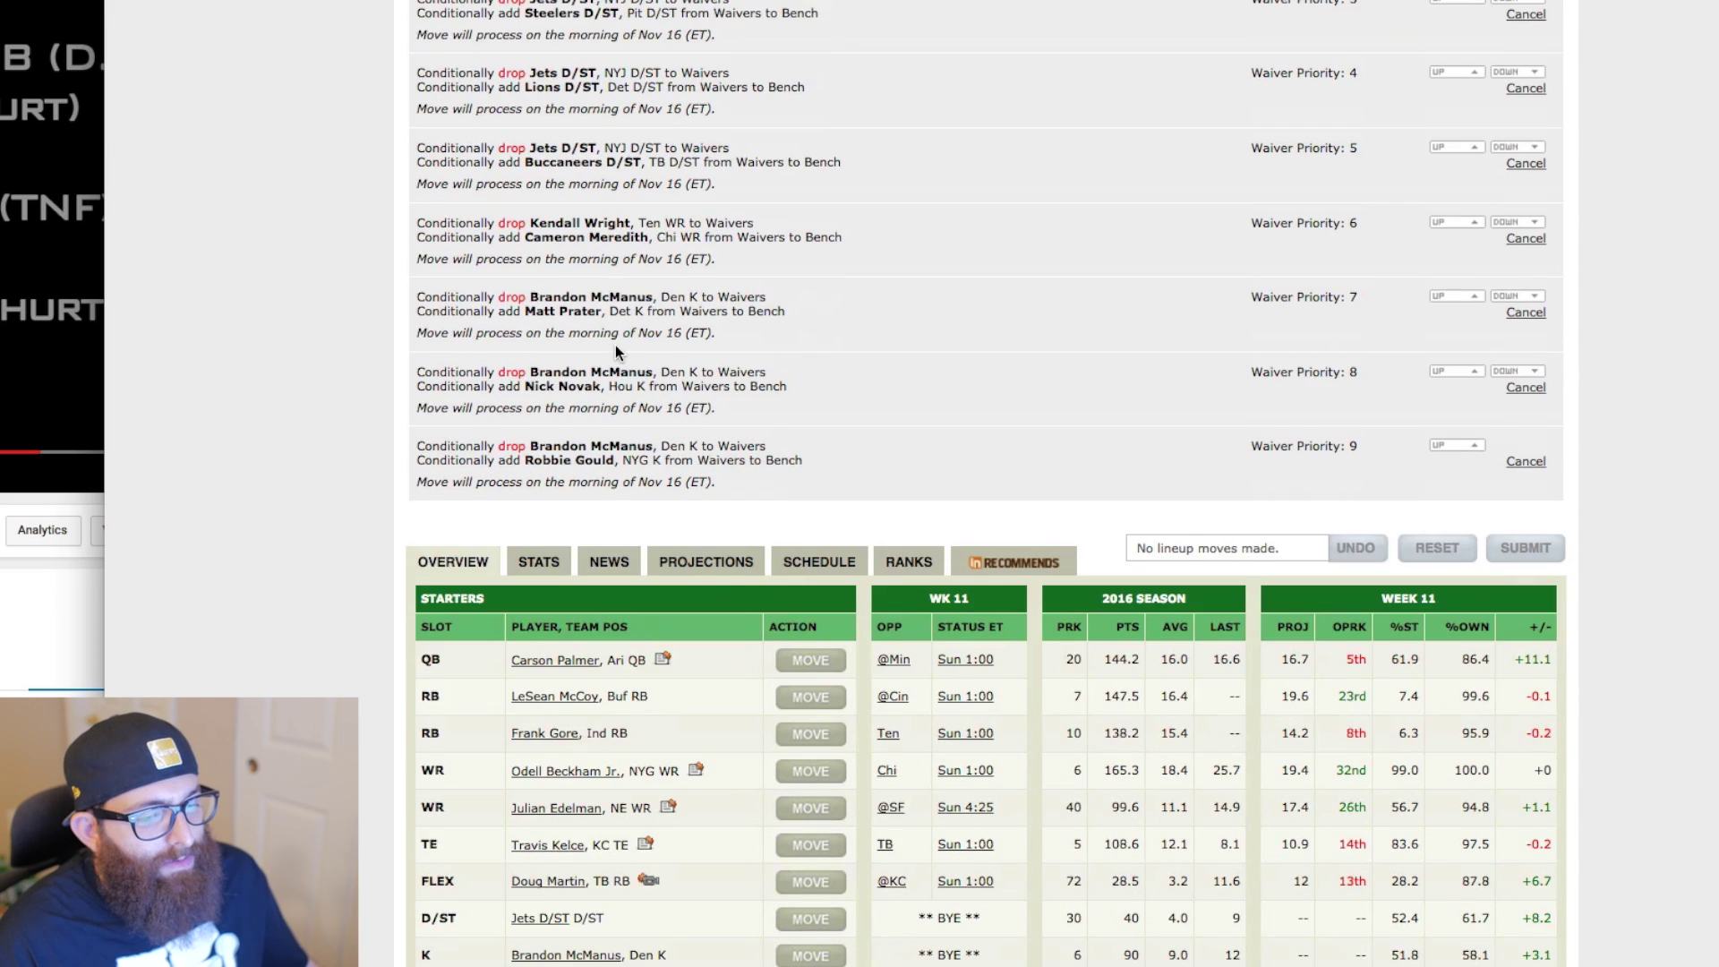
scroll(615, 346, "up", 1)
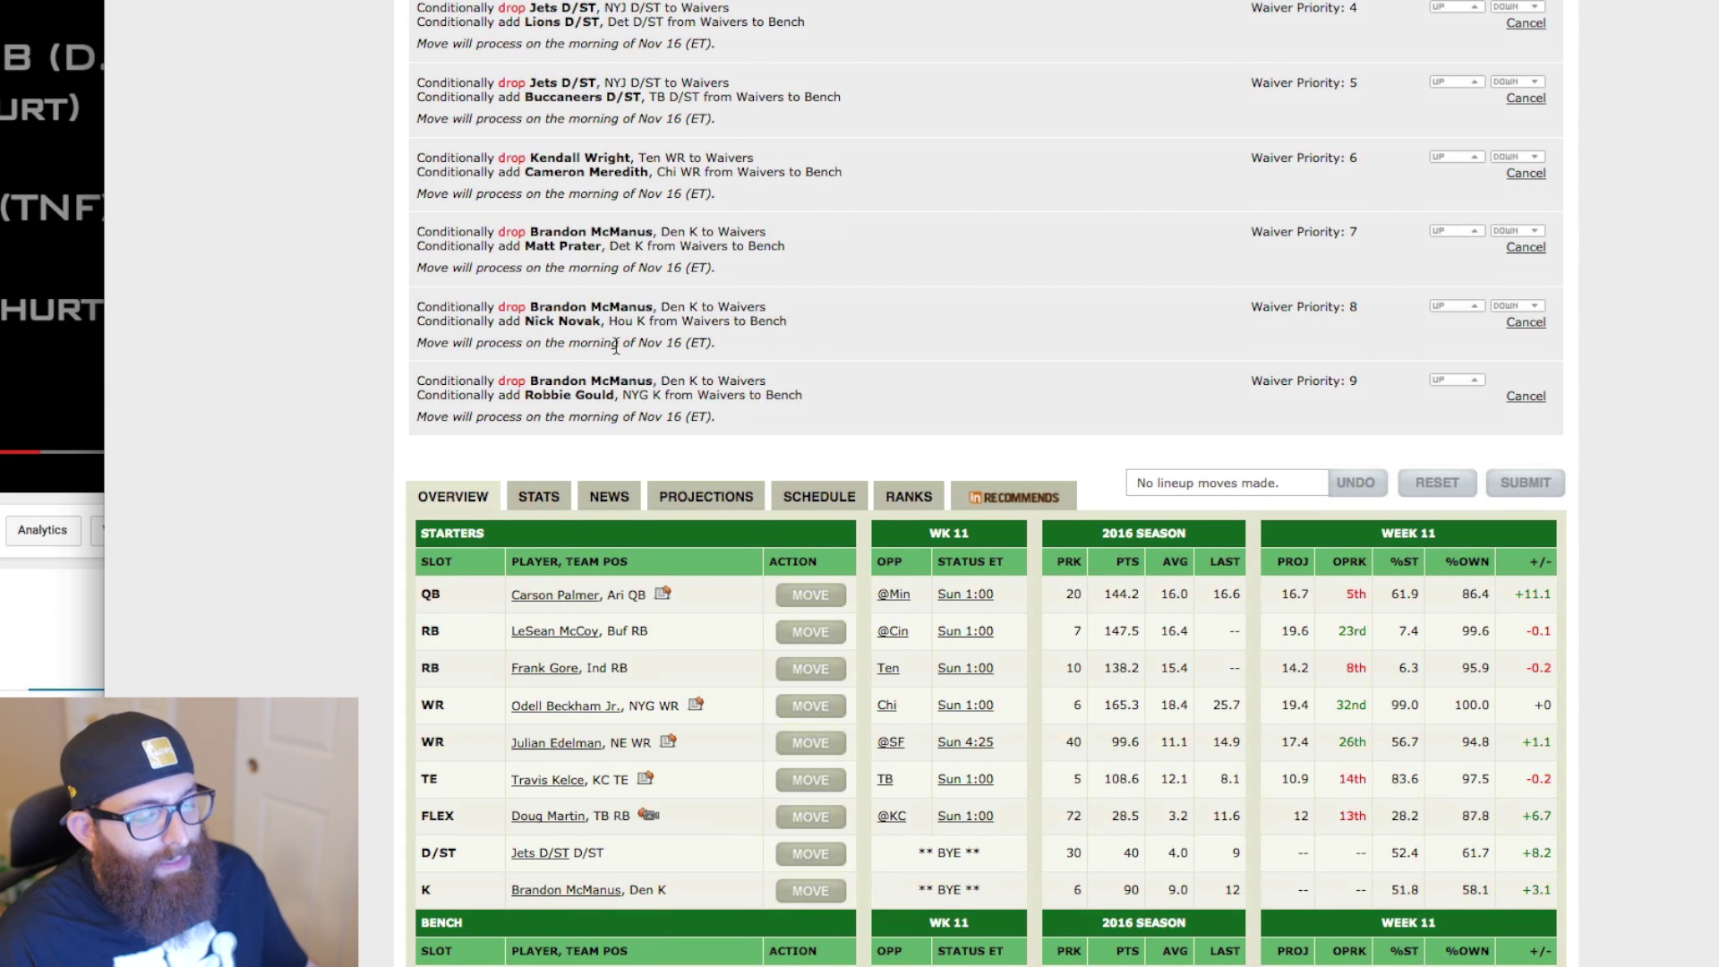
scroll(615, 346, "down", 1)
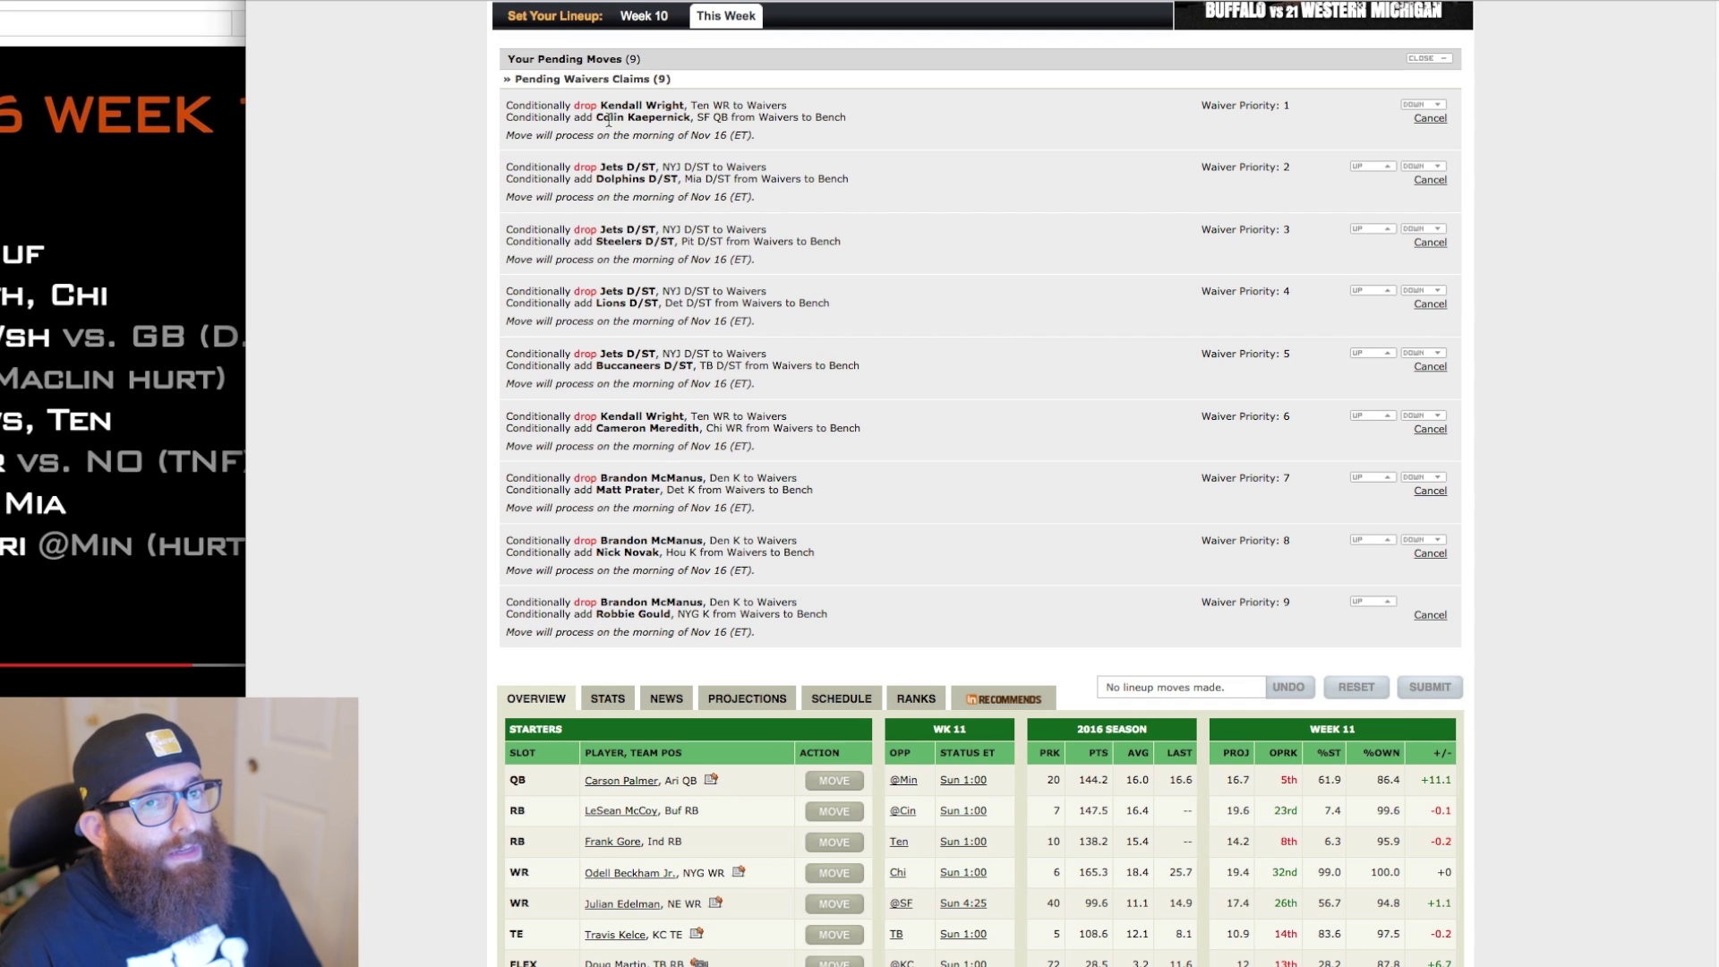
Examine the top-priority Colin Kaepernick claim and the fallback defense claims ranked below it
scroll(609, 119, "up", 1)
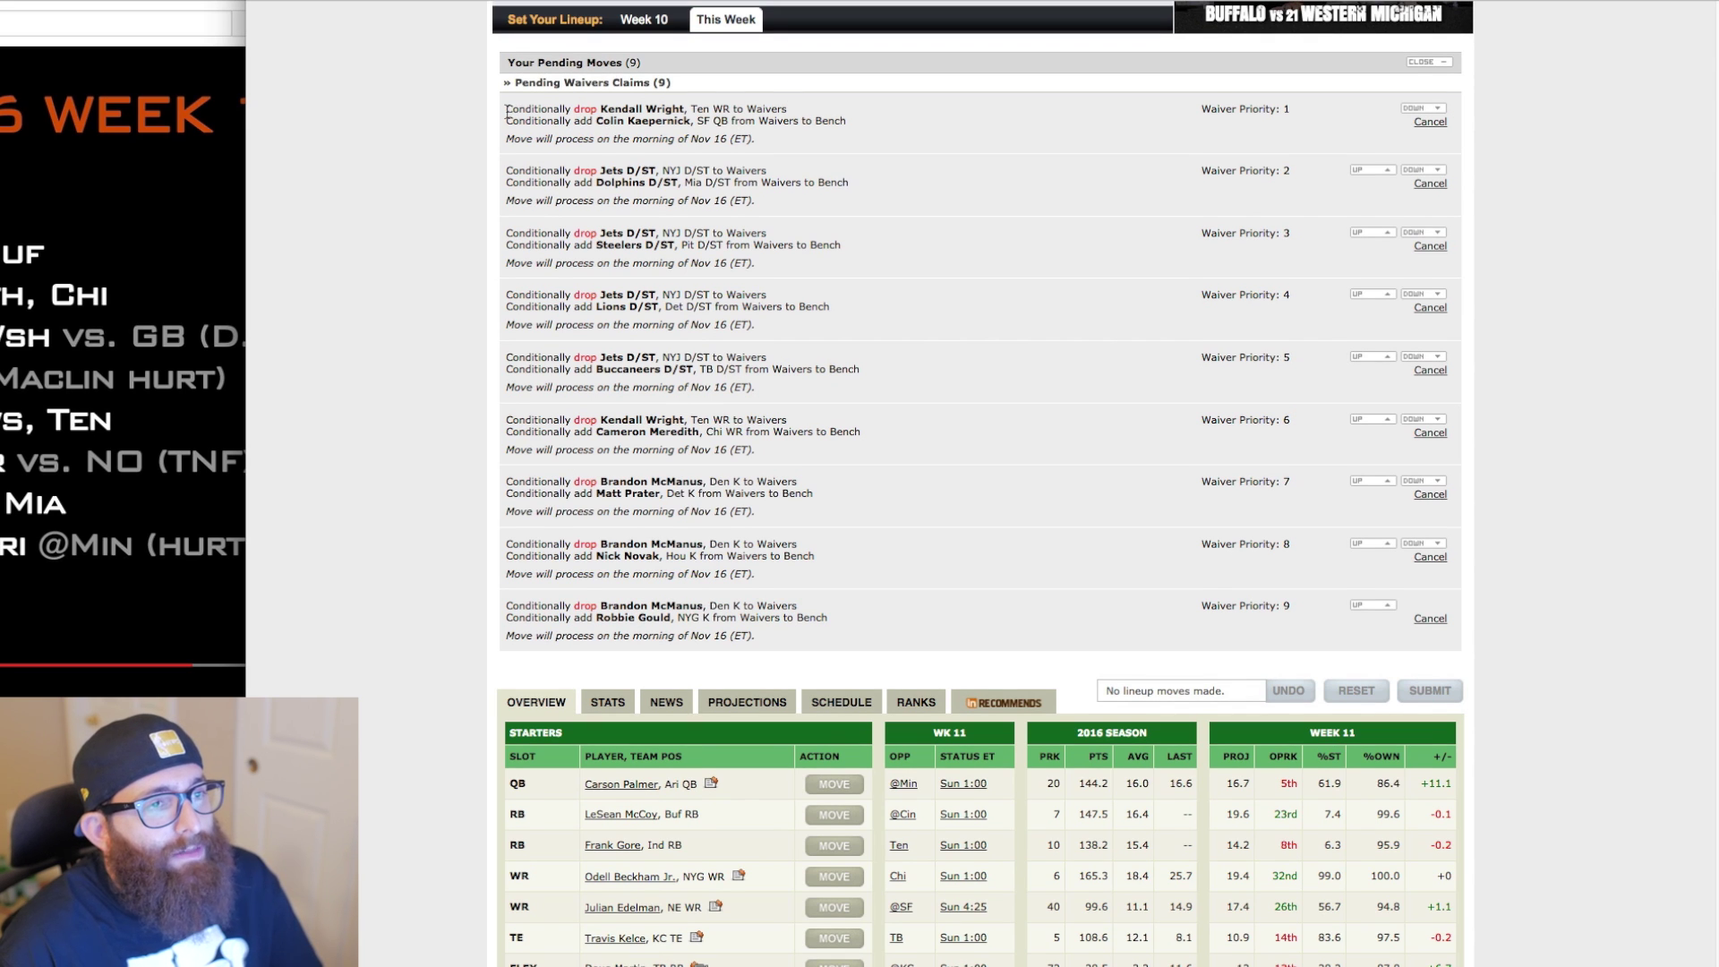
left_click_drag(508, 113, 908, 126)
left_click(904, 131)
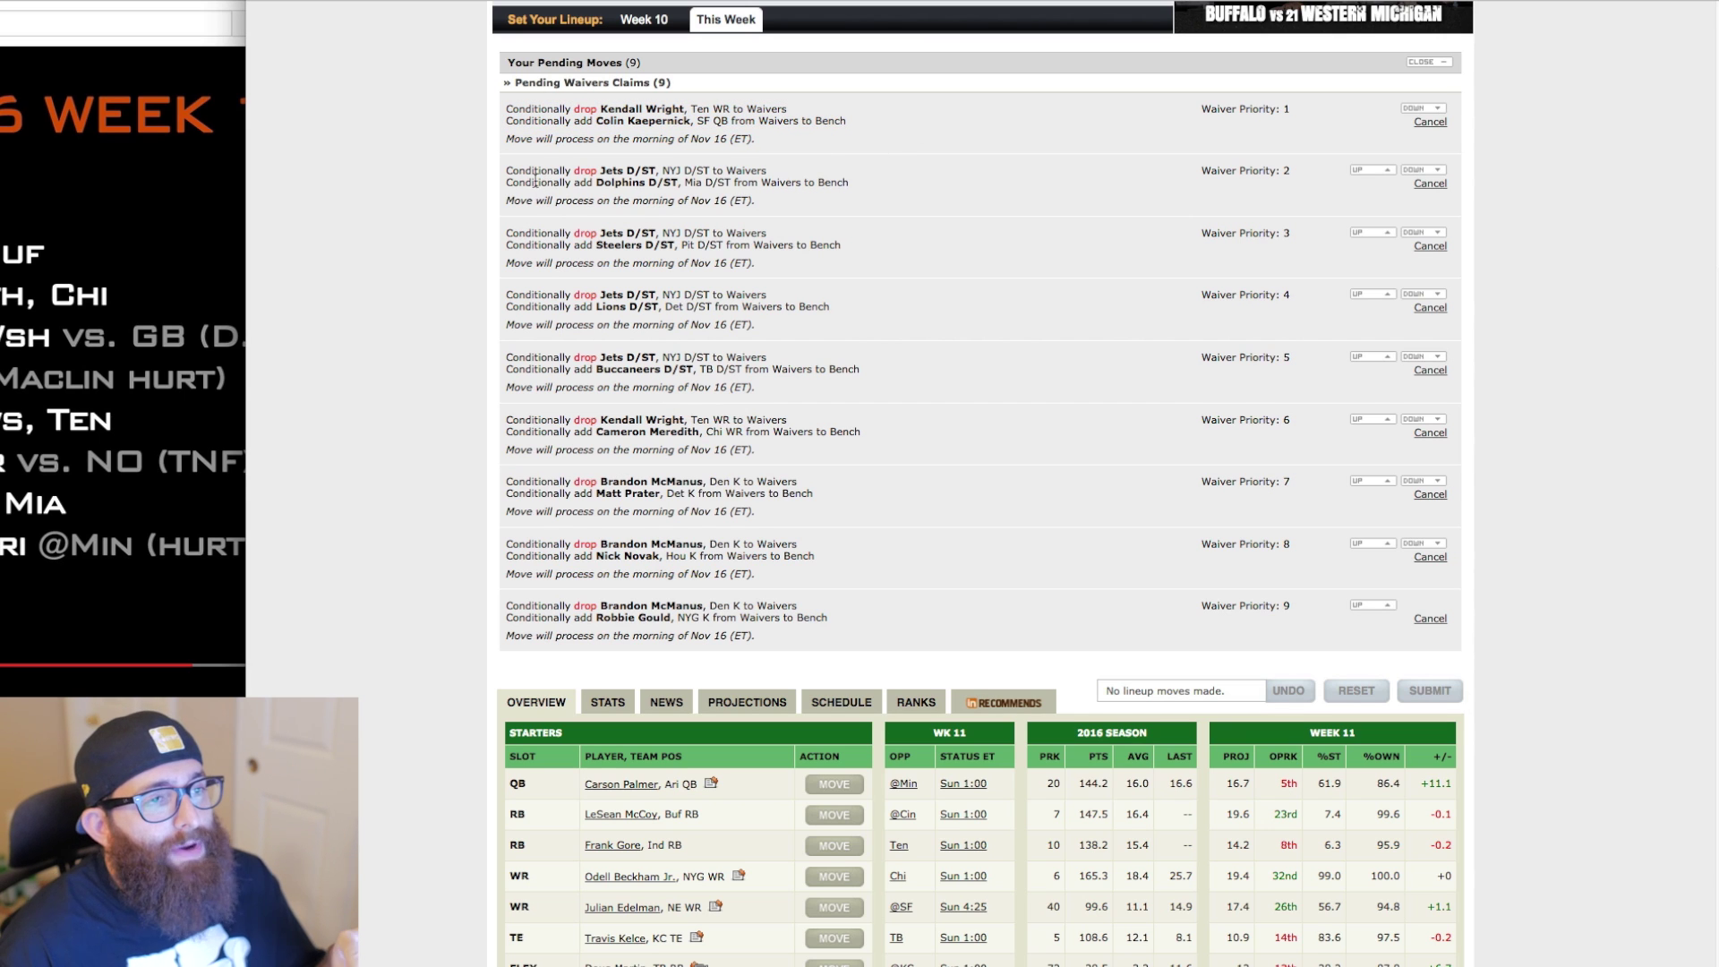
left_click_drag(508, 170, 831, 289)
left_click(787, 356)
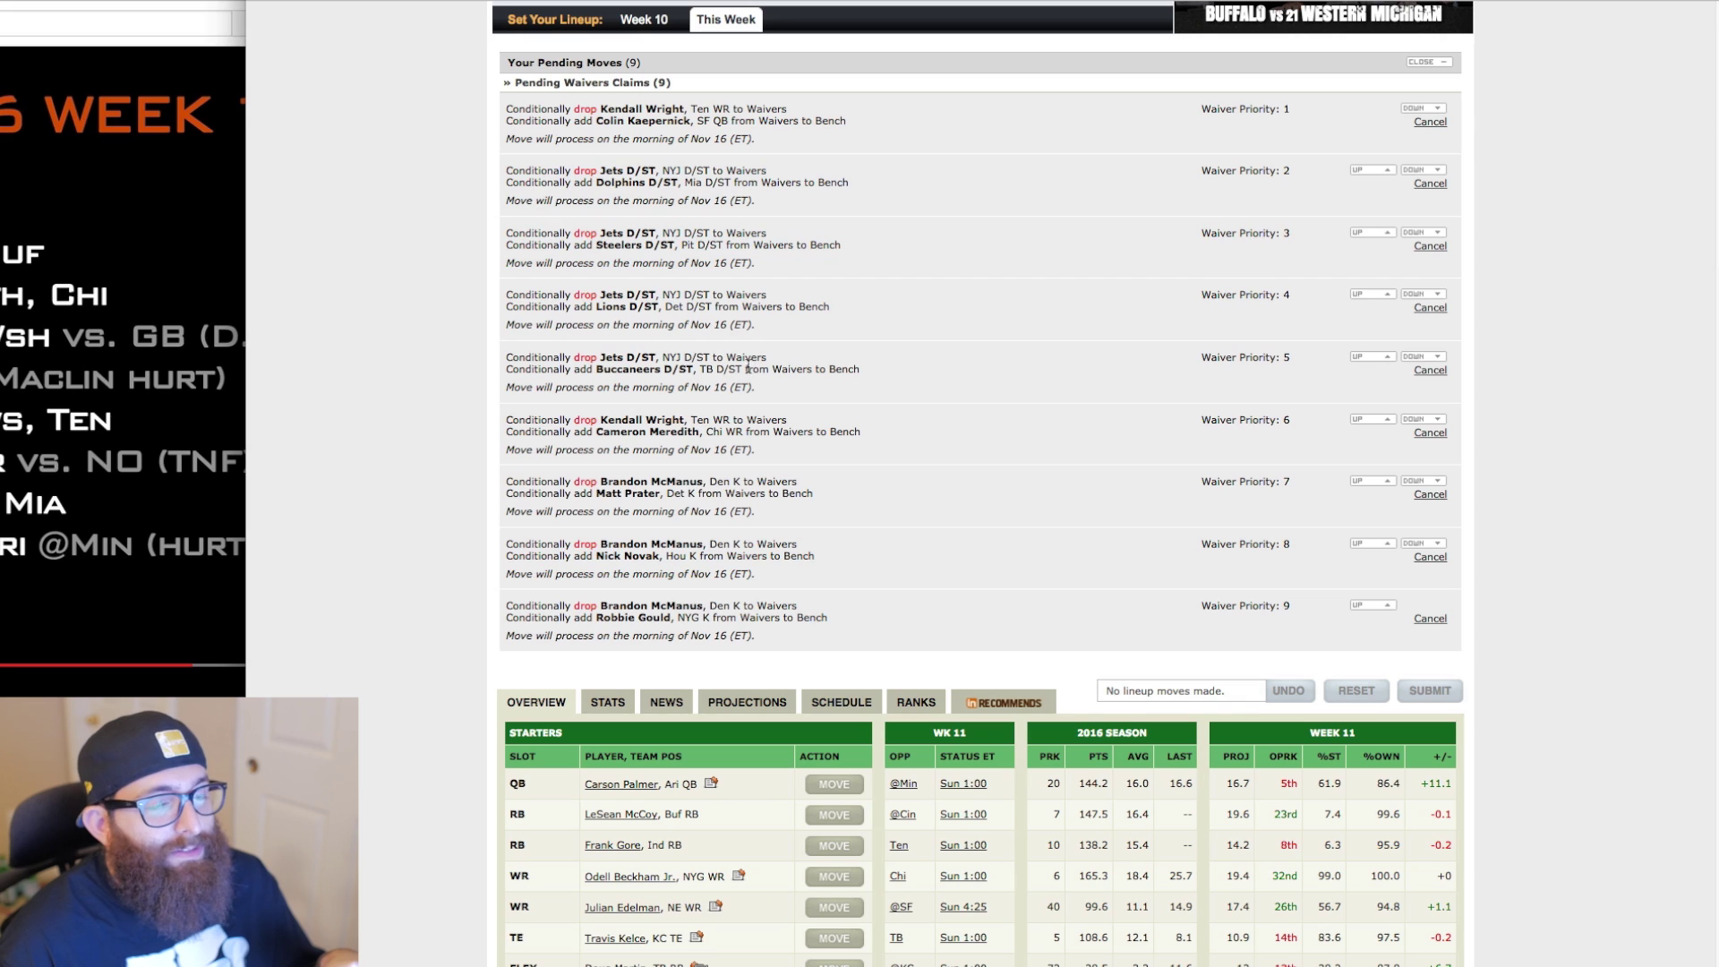
left_click_drag(504, 170, 1273, 248)
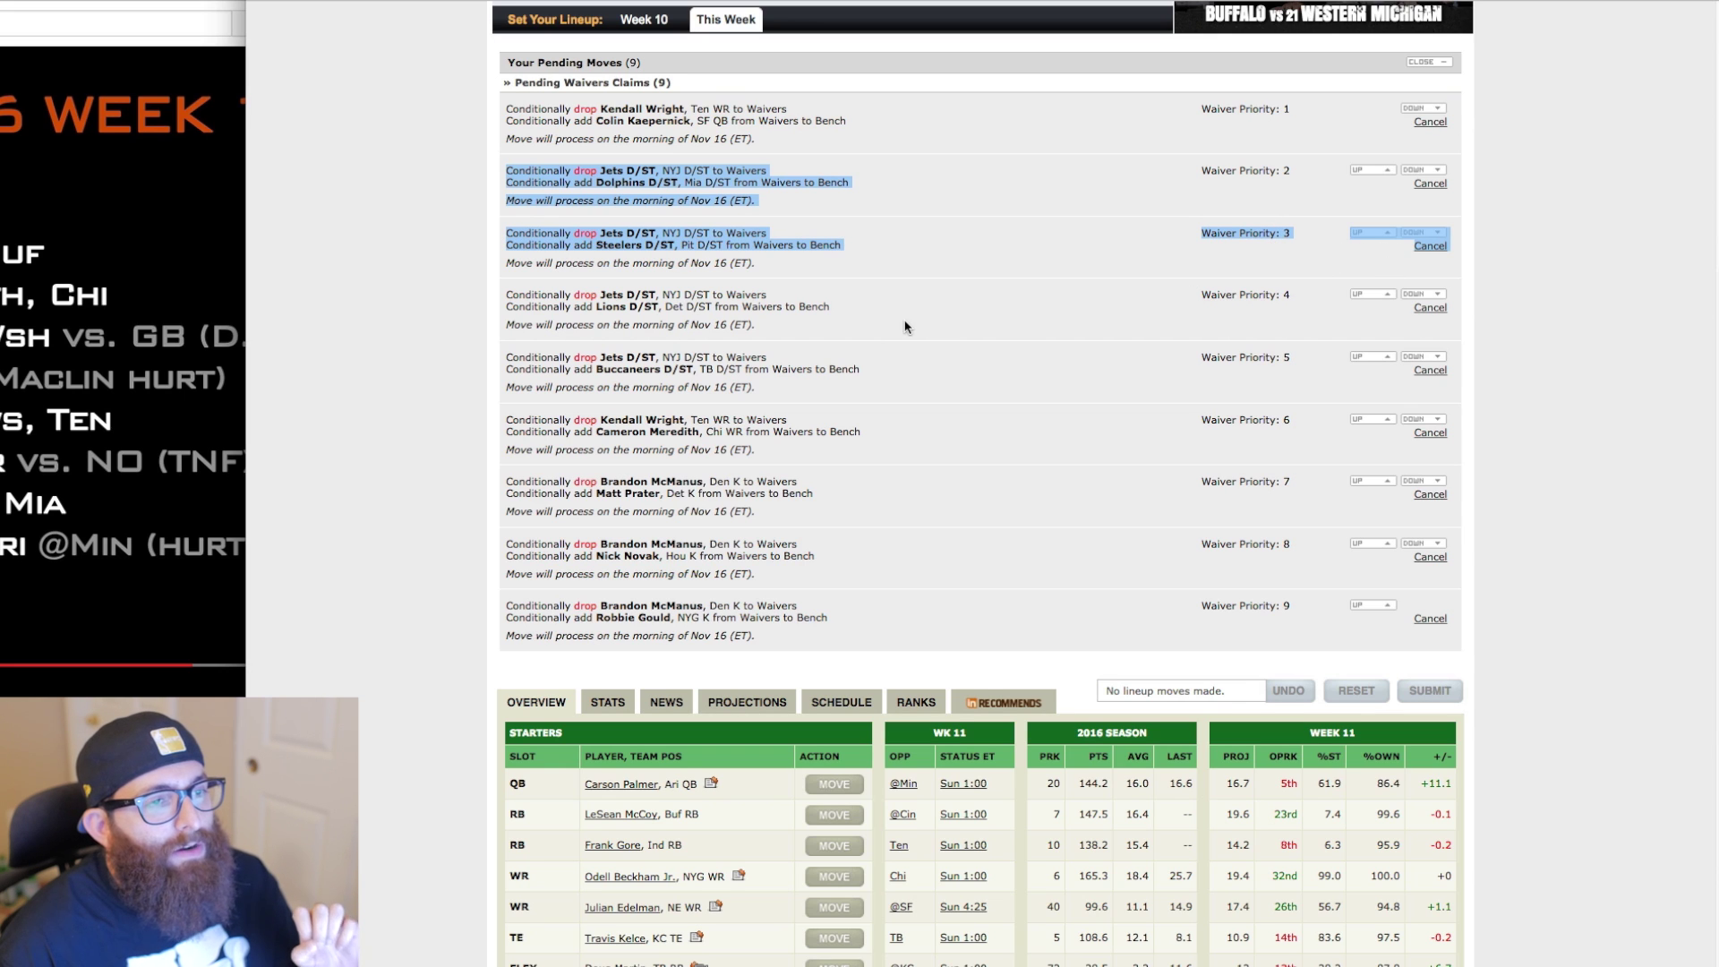
Raise the Cameron Meredith waiver claim to priority 5, ahead of the Buccaneers D/ST claim
left_click(385, 343)
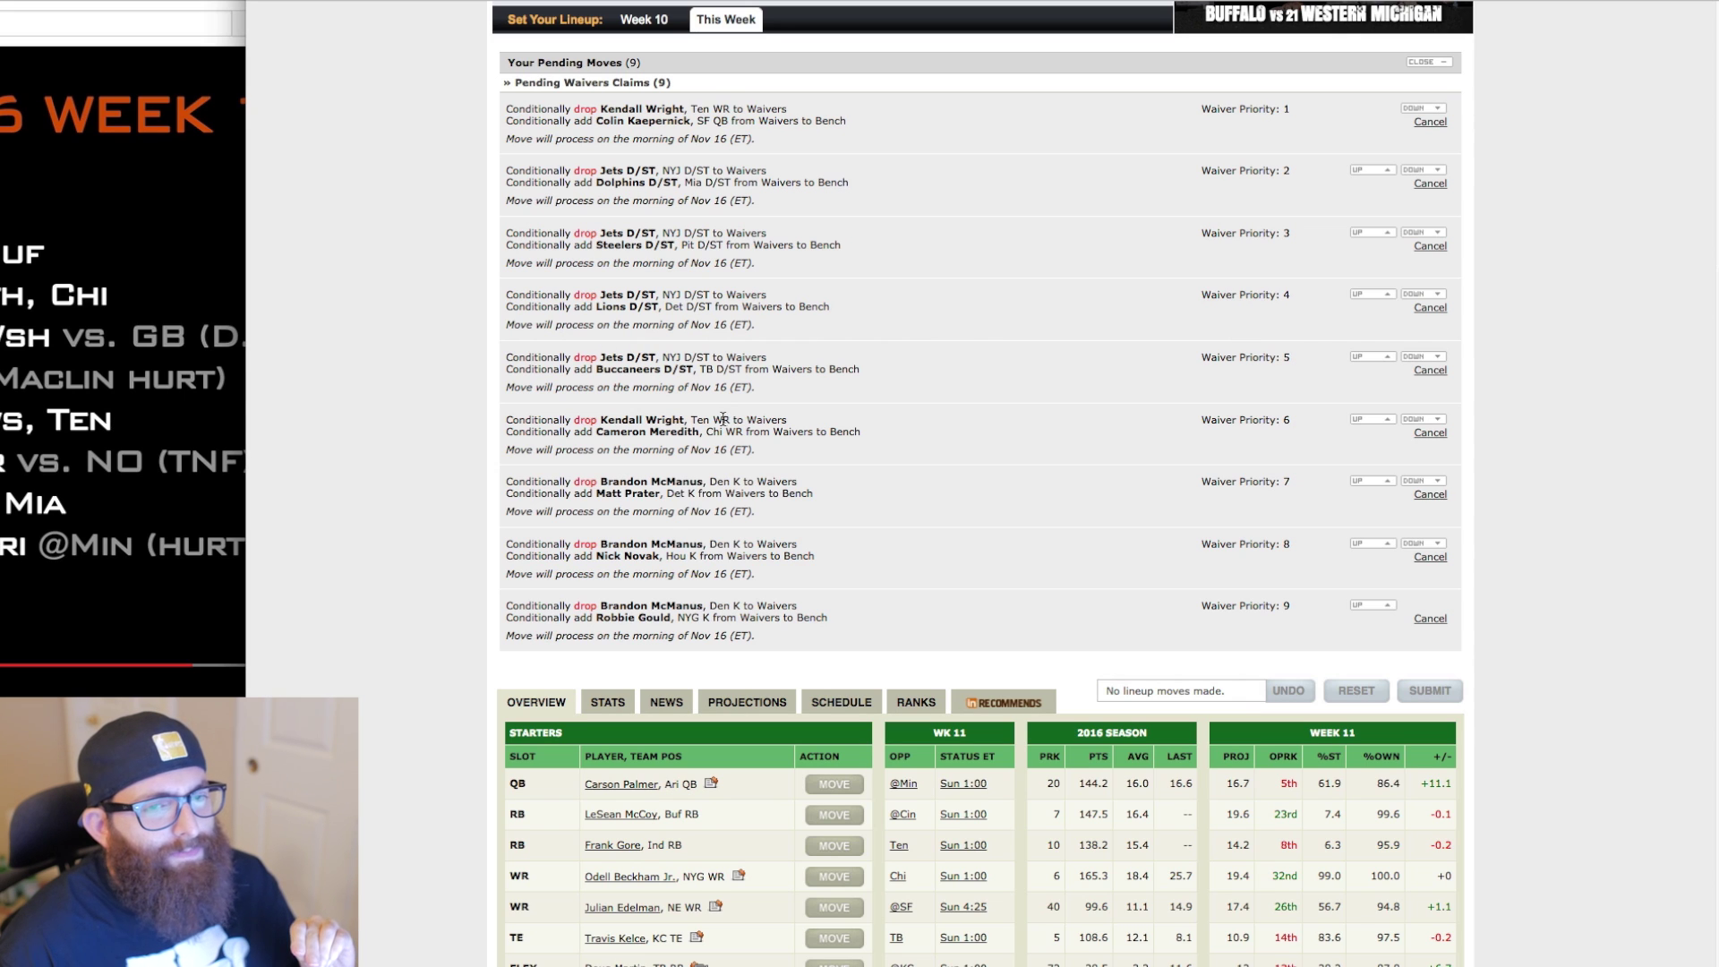
left_click(1355, 419)
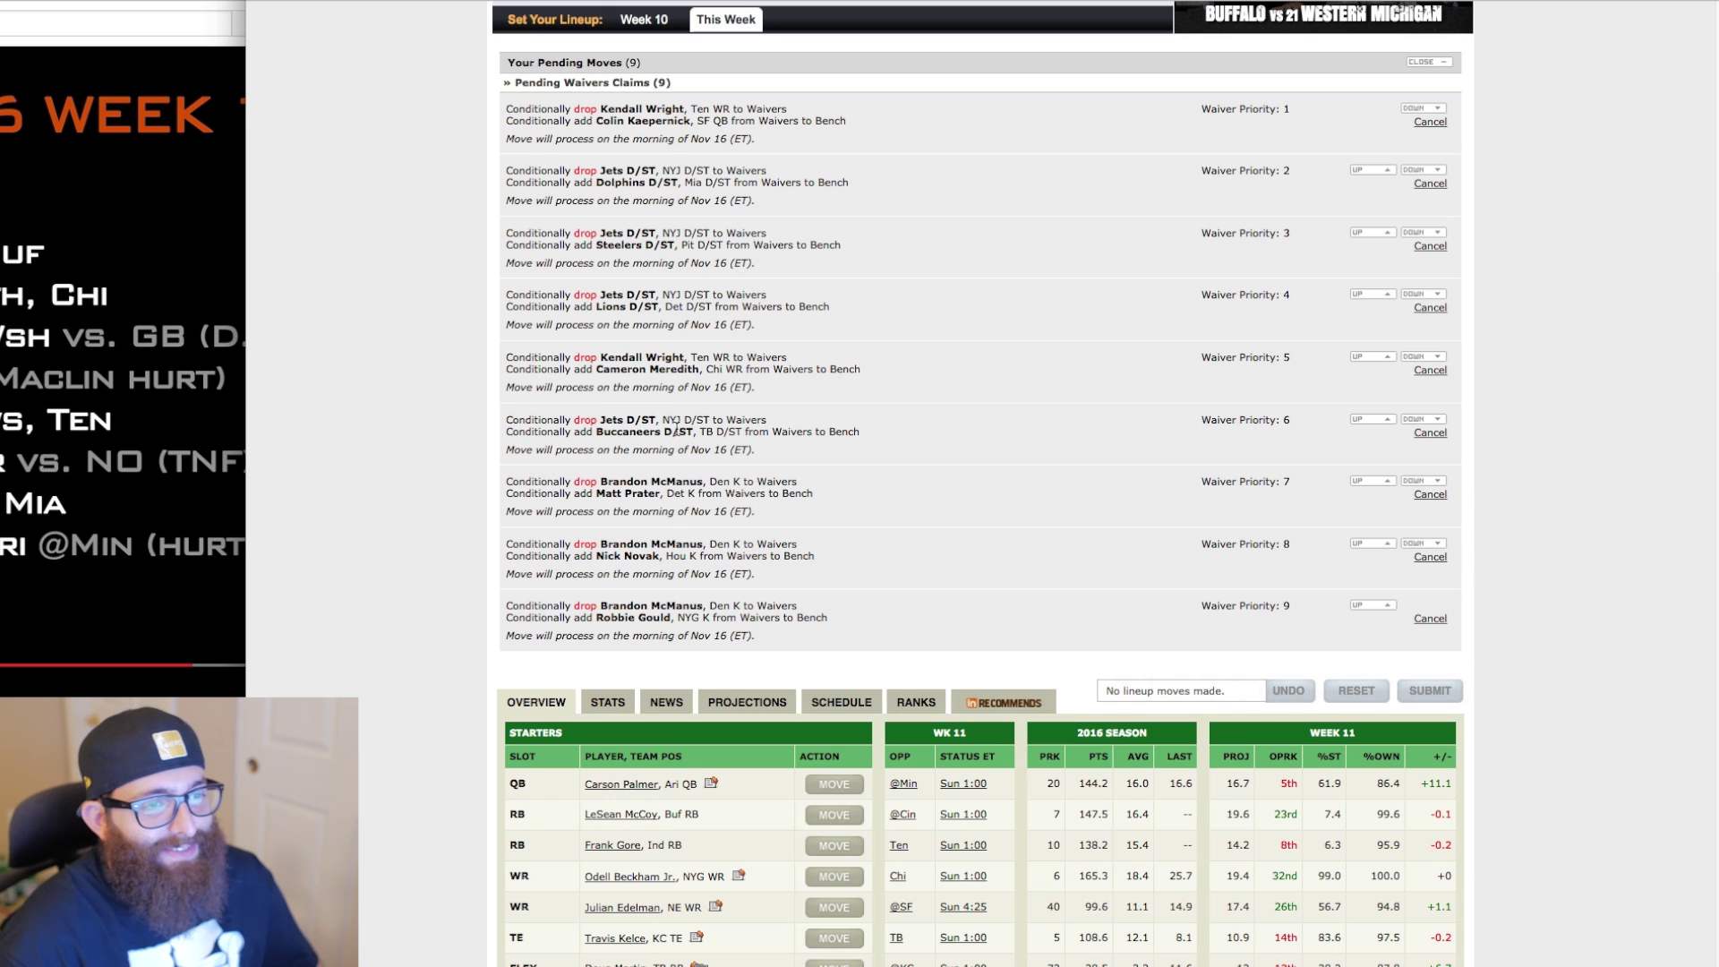
Compare the Colin Kaepernick claim with the Cameron Meredith claim, checking which player each one drops
scroll(1479, 649, "up", 3)
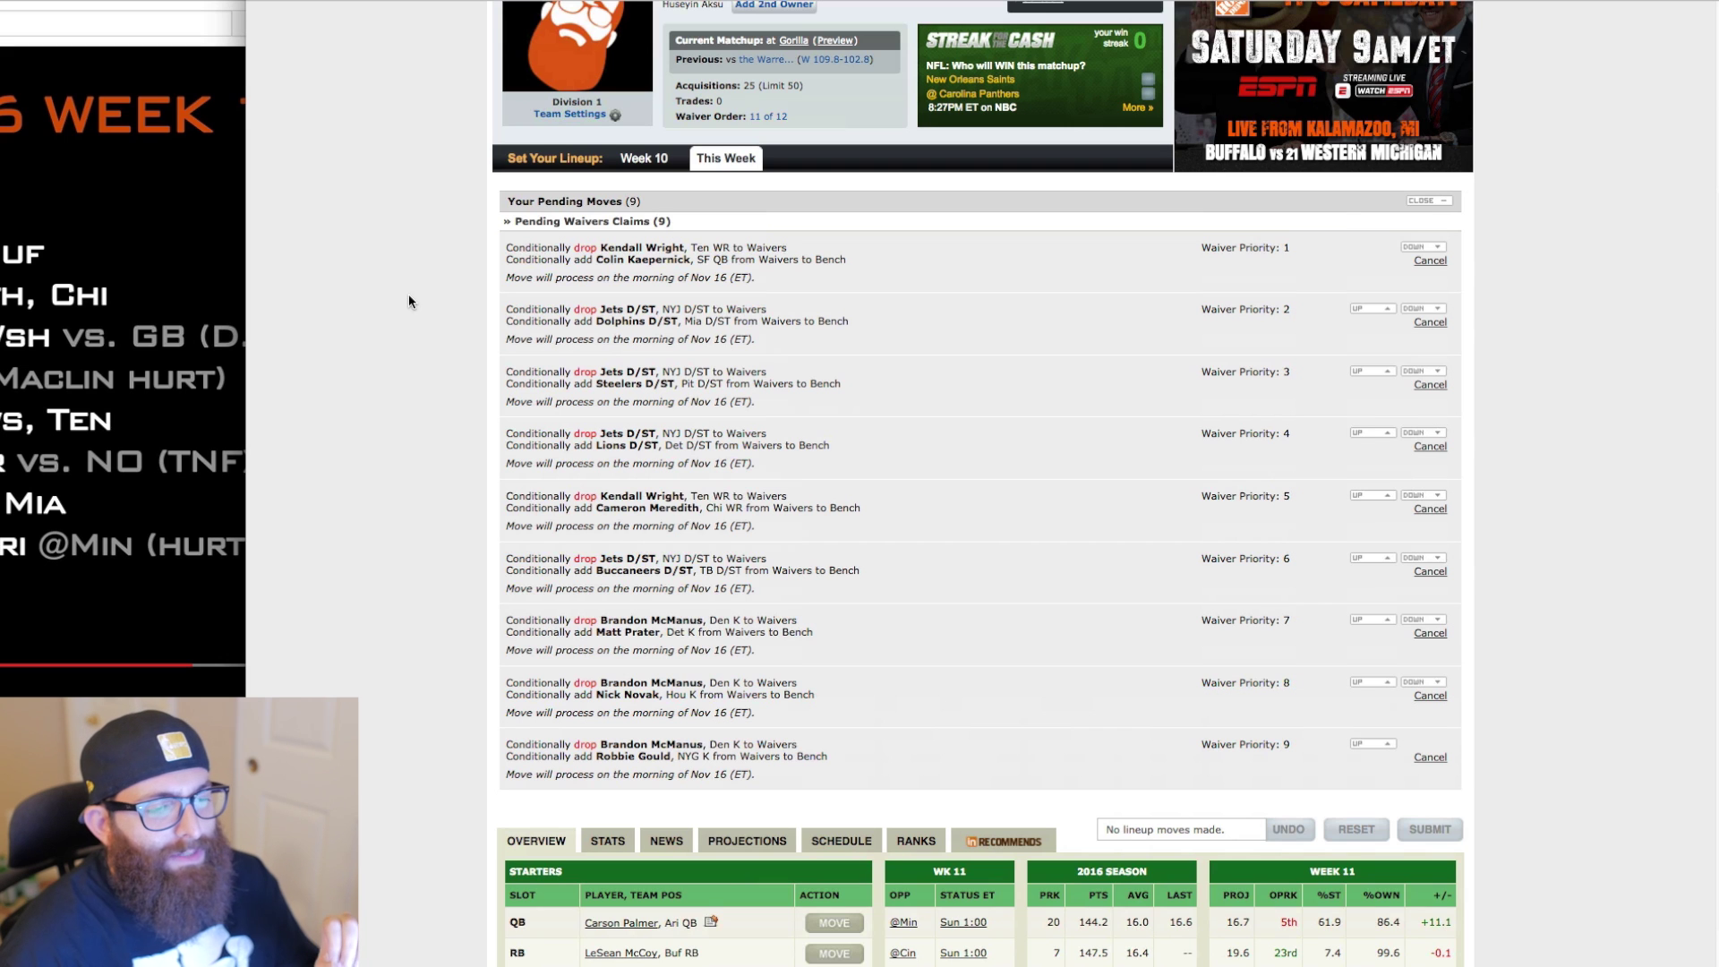
scroll(466, 367, "up", 1)
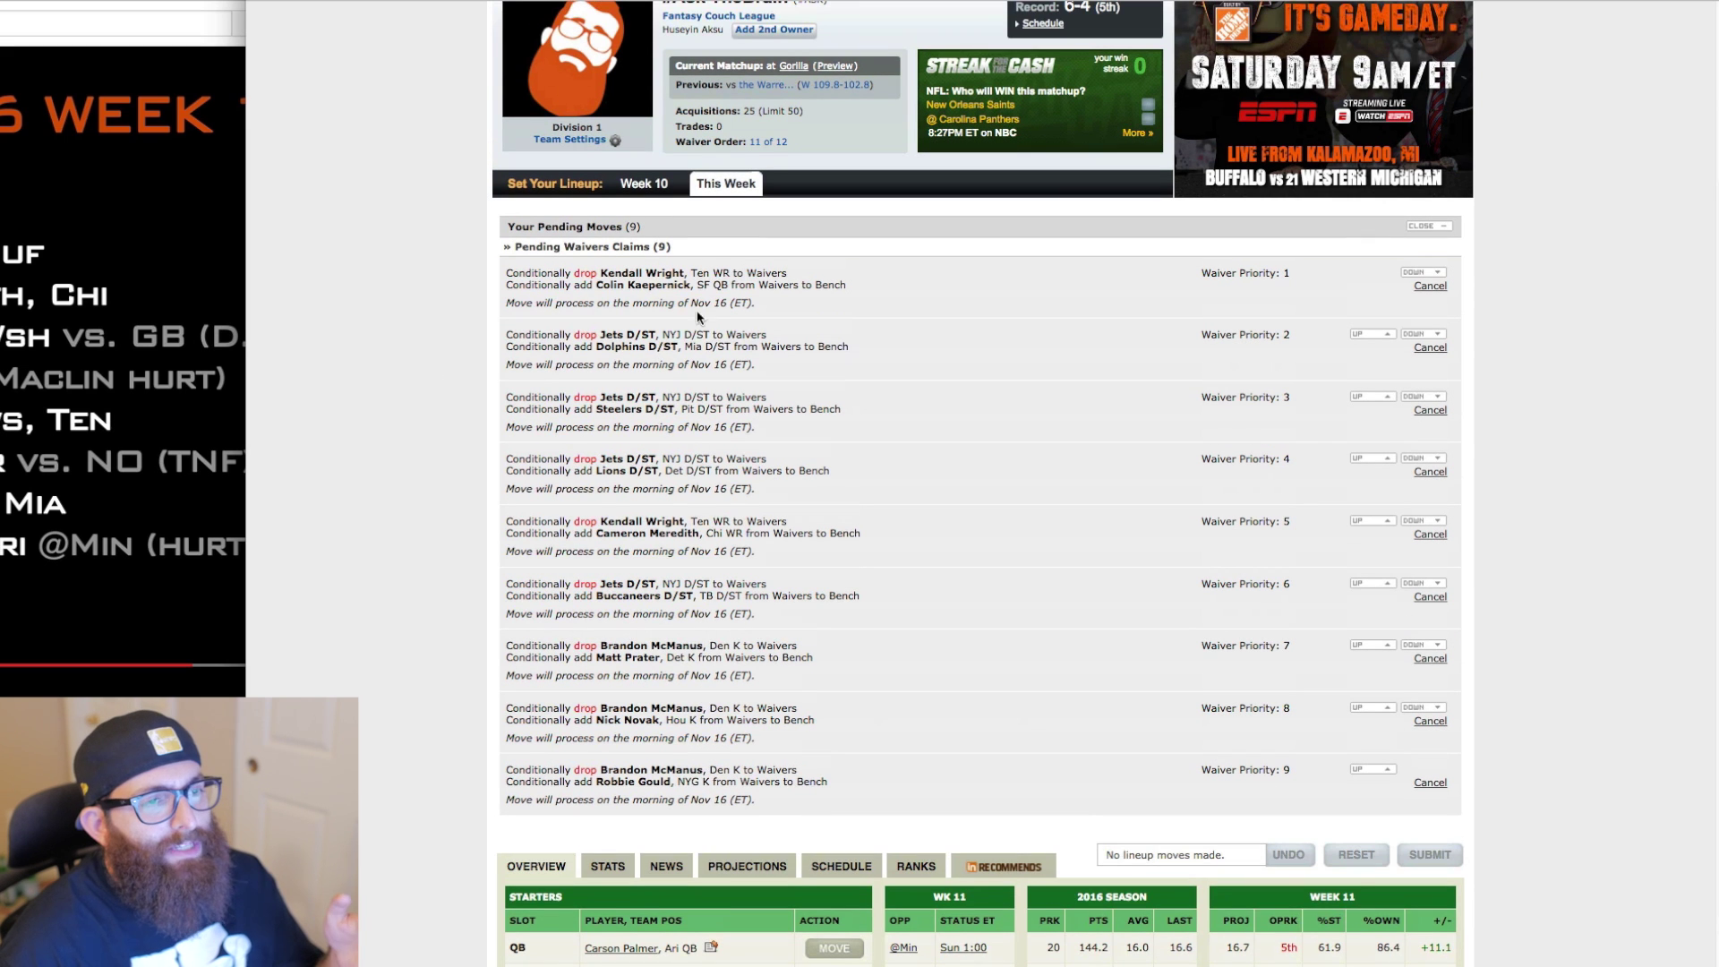
left_click_drag(508, 269, 1187, 302)
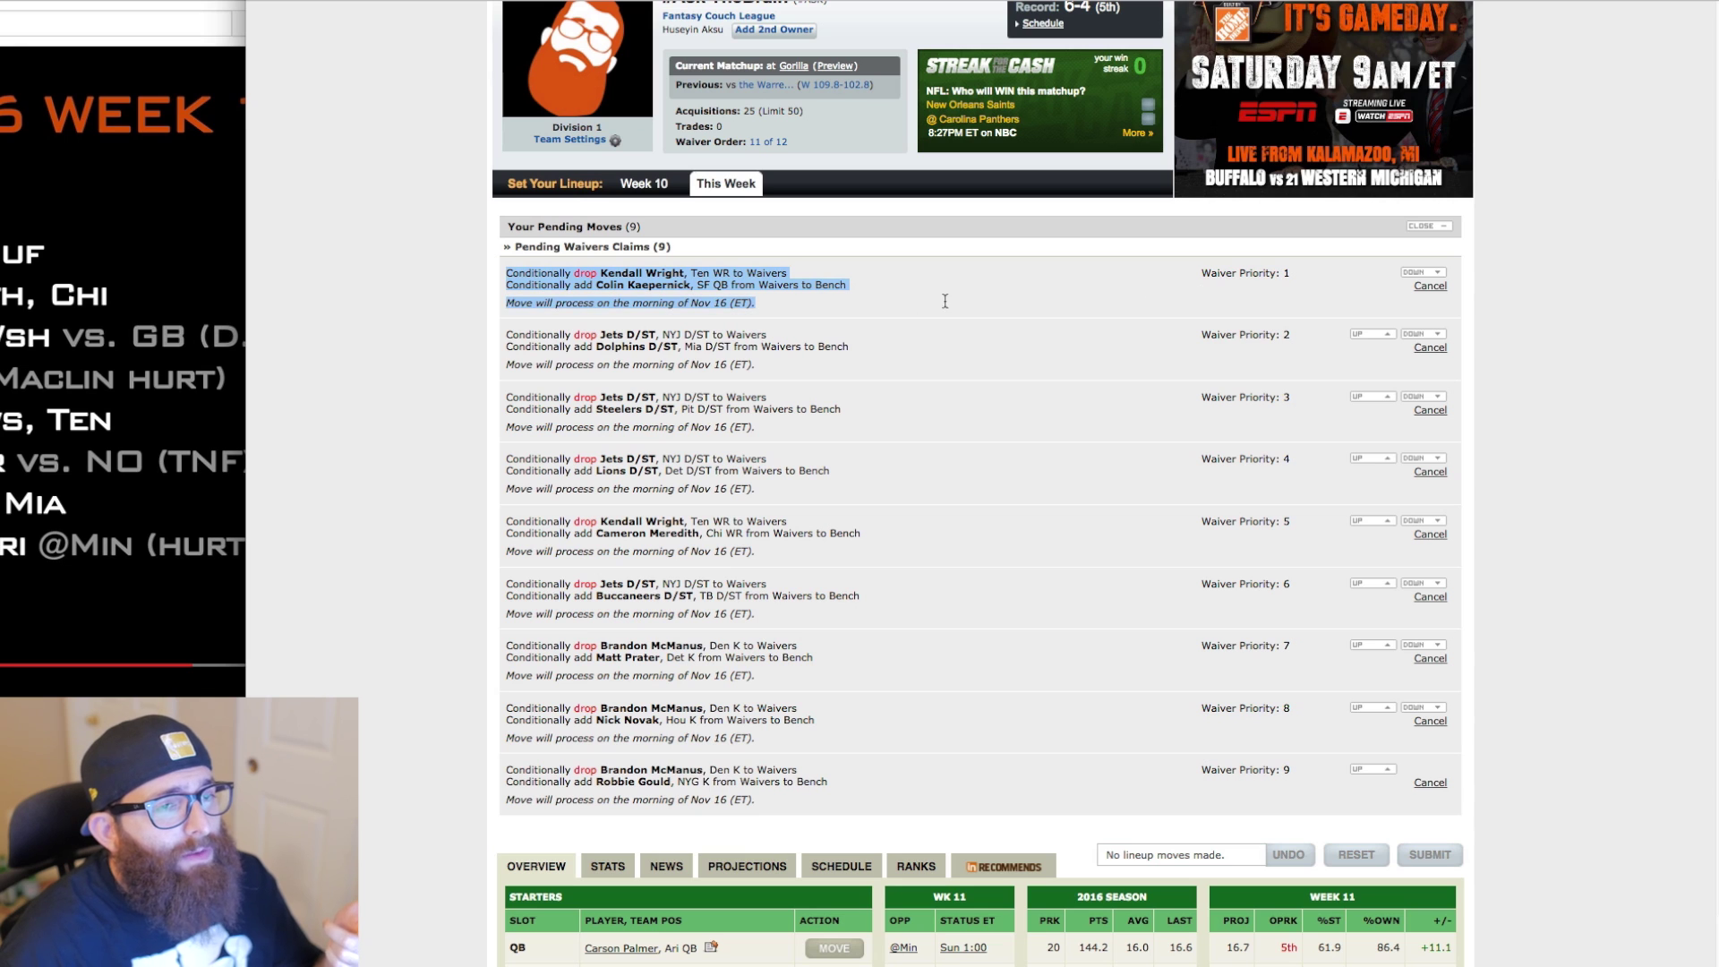
left_click_drag(944, 301, 789, 300)
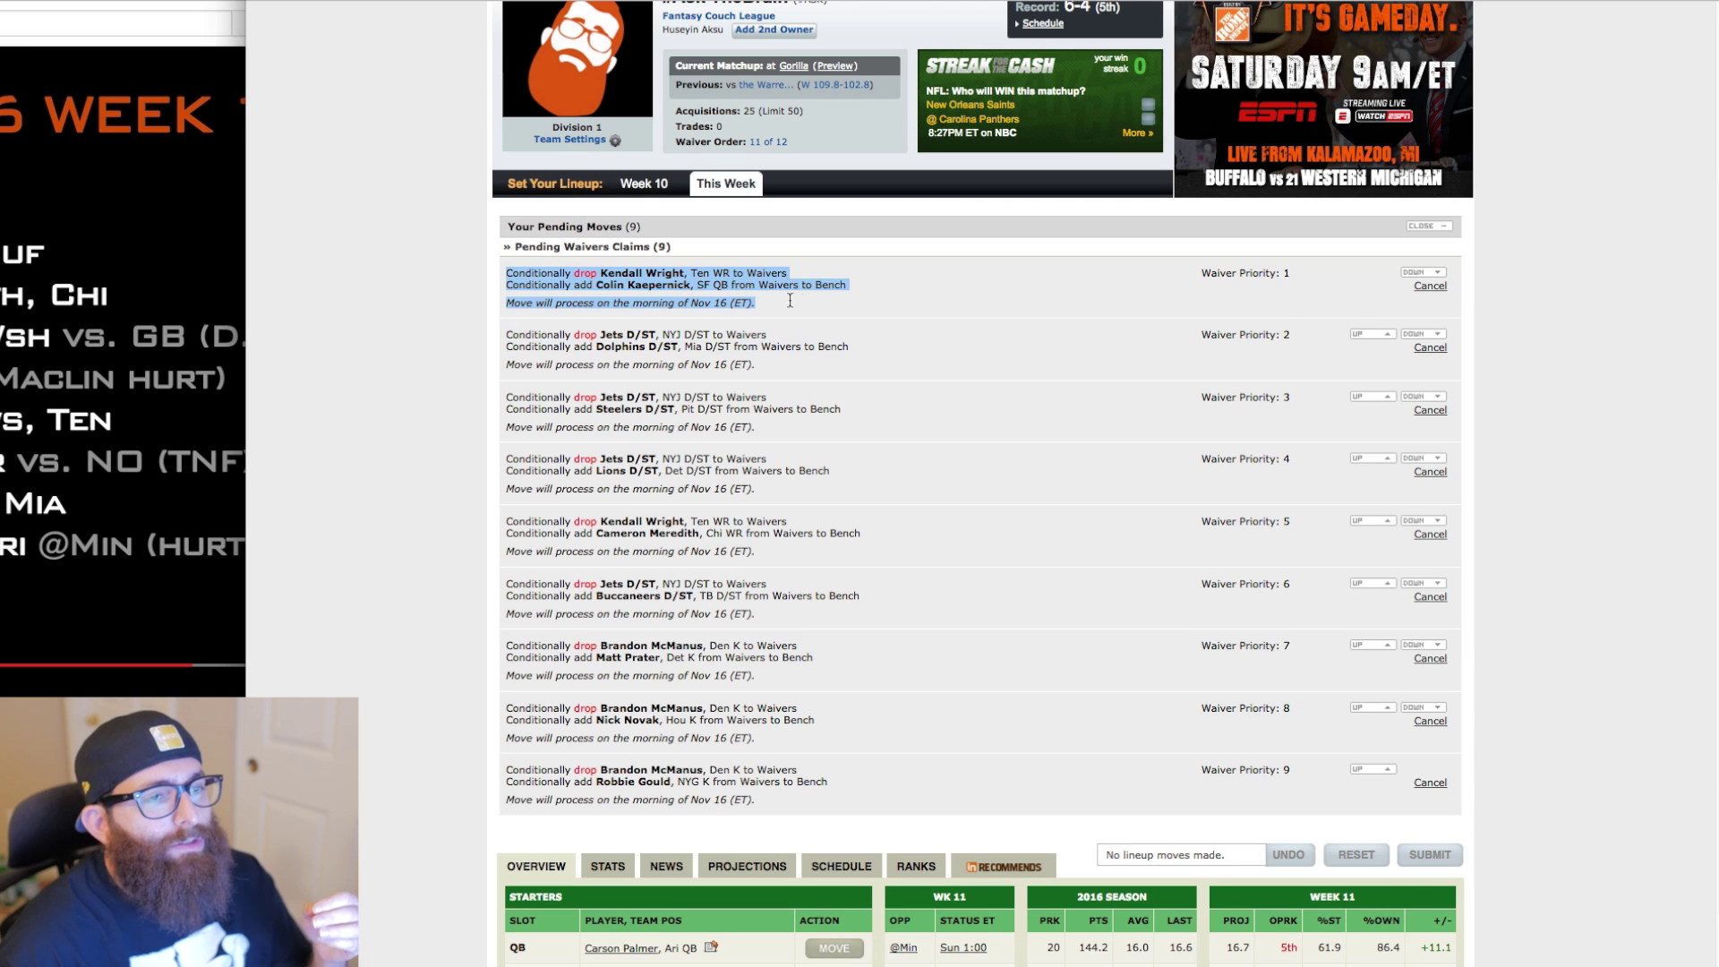
left_click_drag(488, 279, 860, 286)
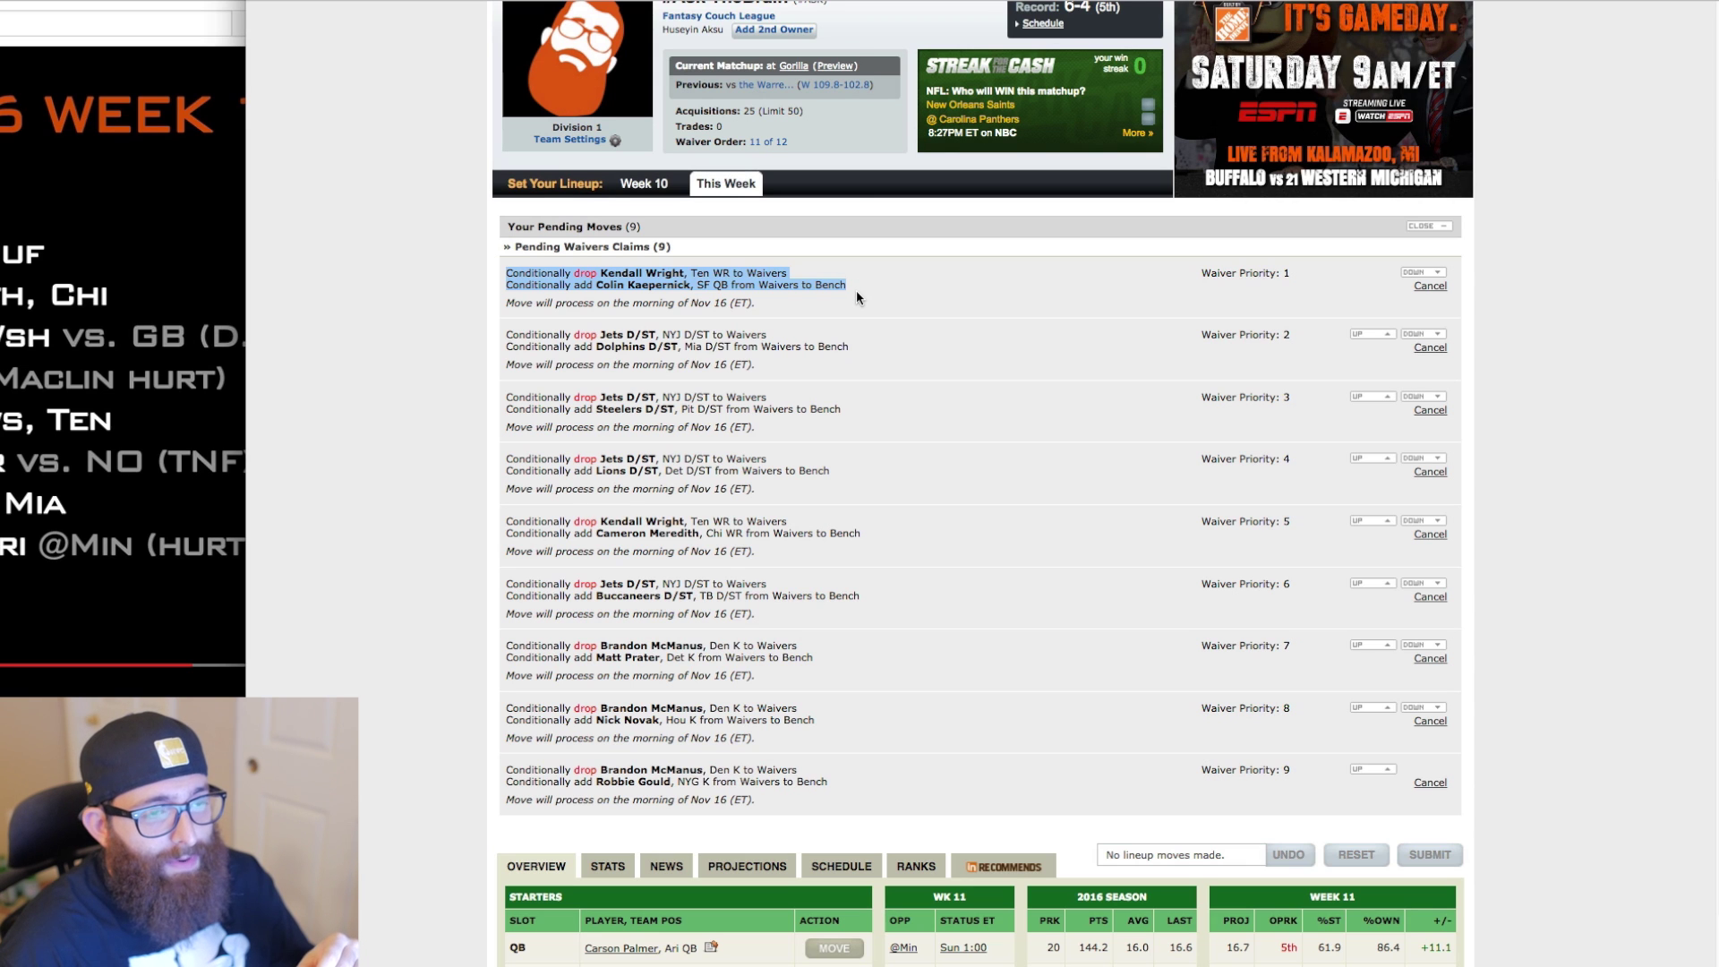
left_click(854, 292)
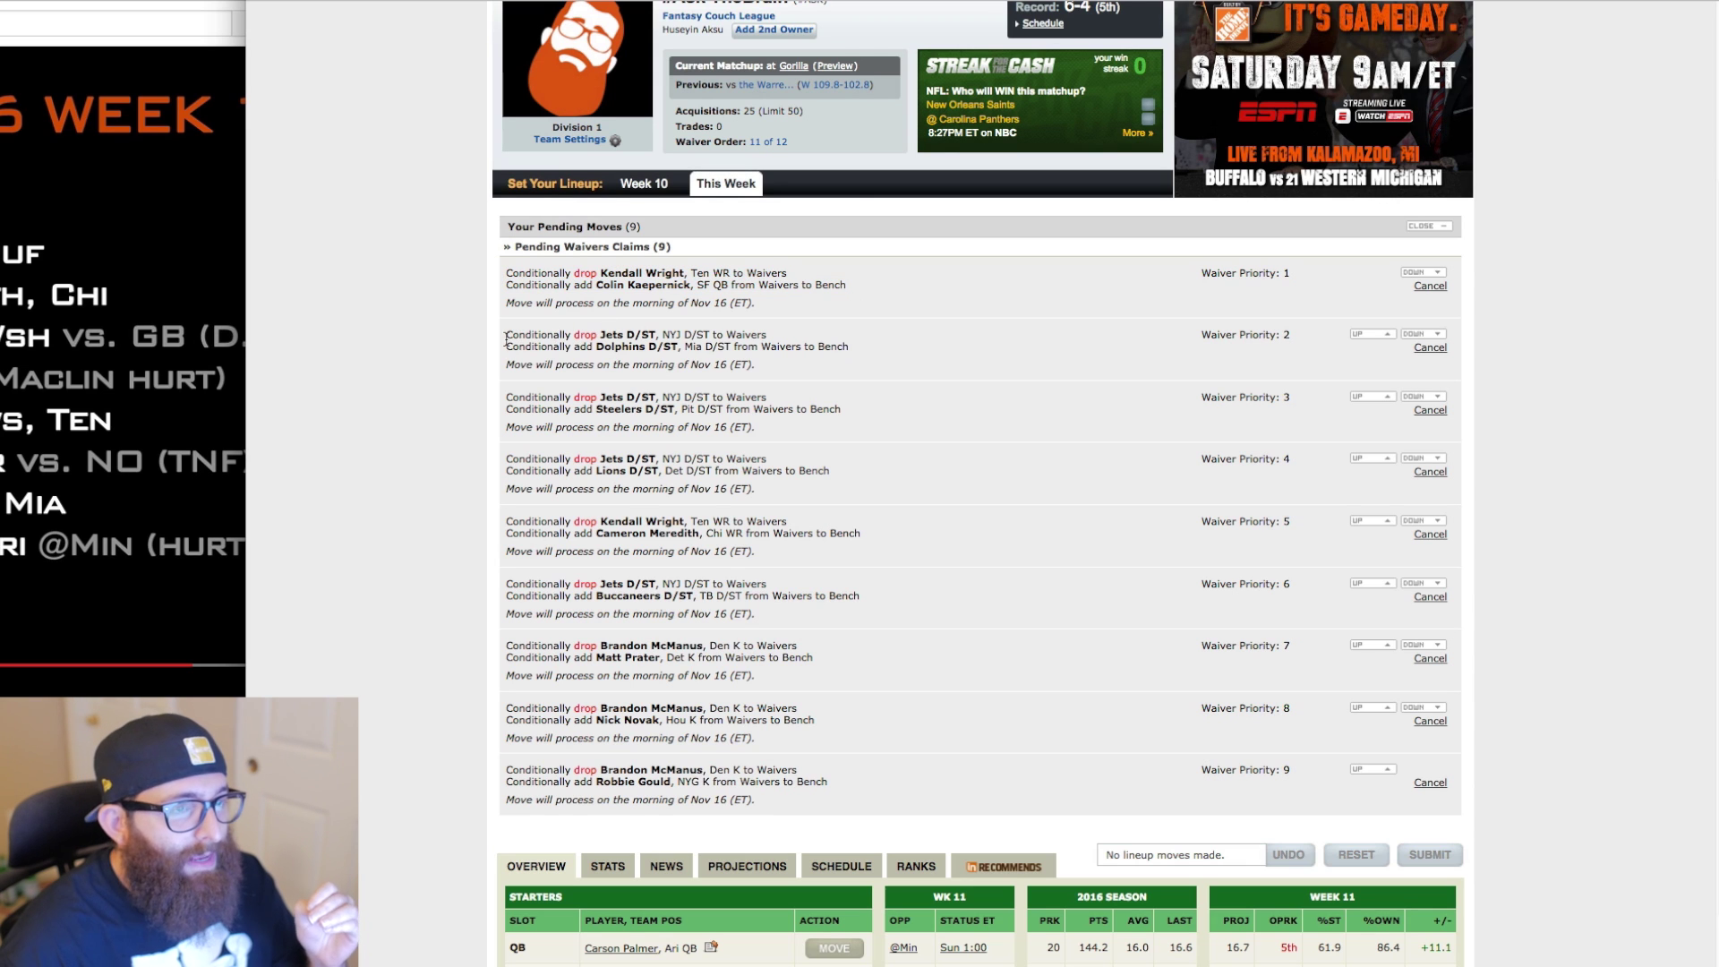
left_click_drag(505, 340, 768, 340)
left_click(602, 272)
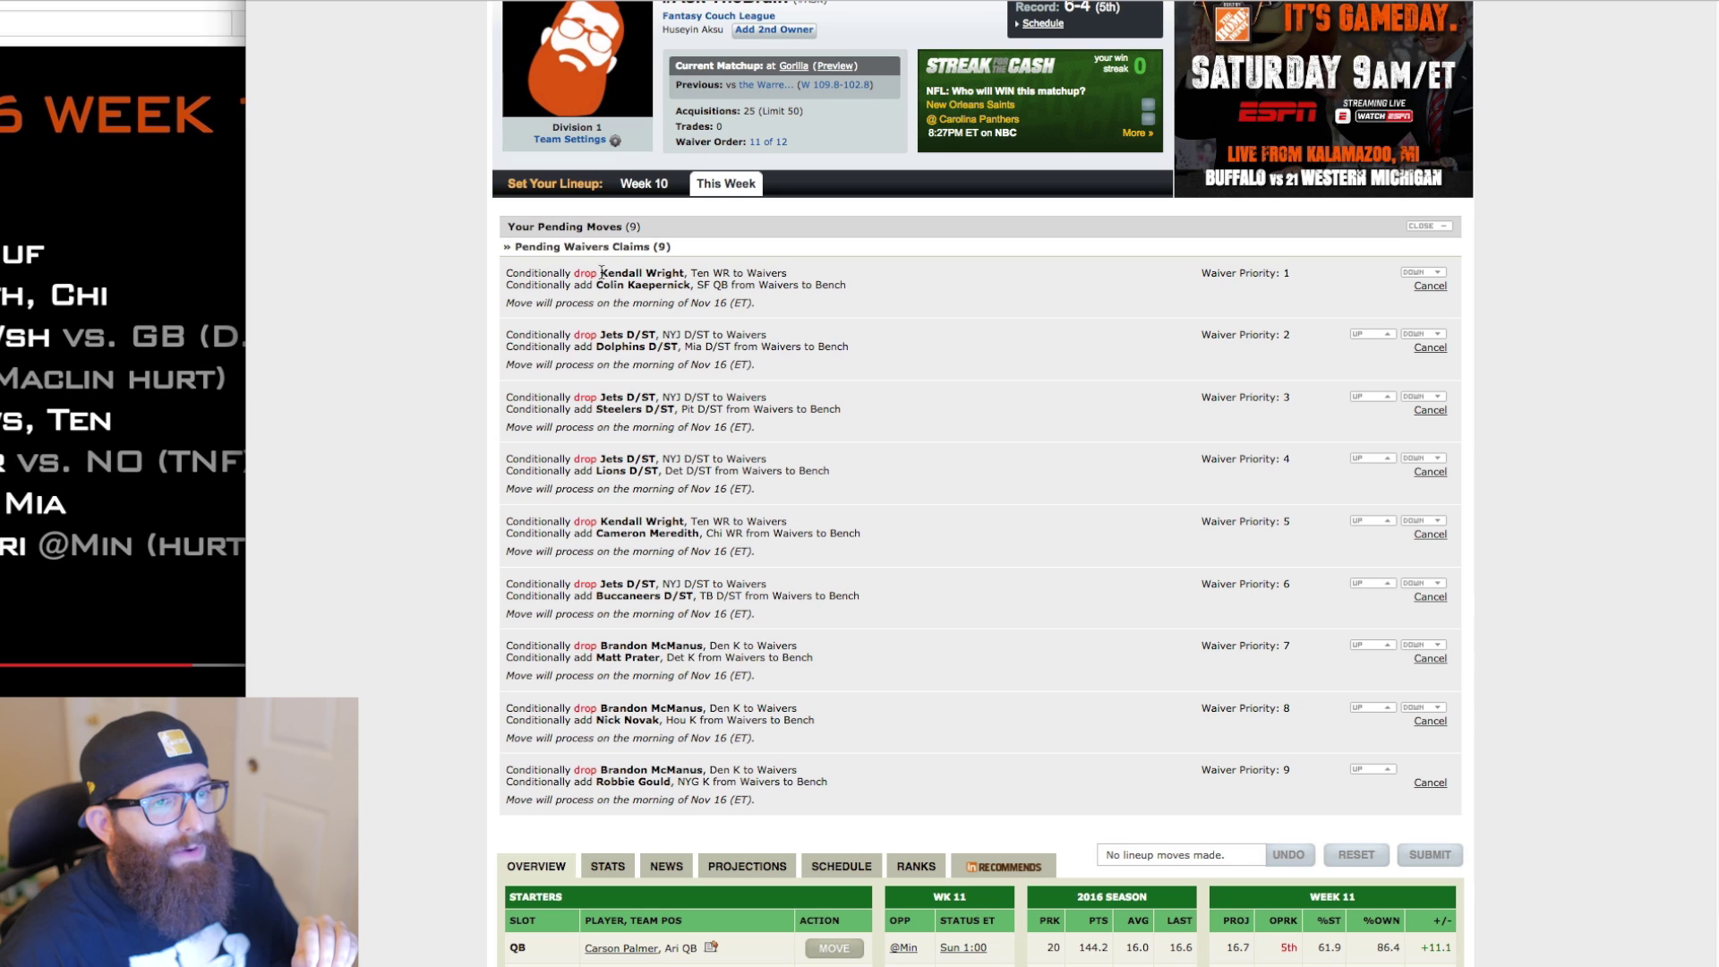
left_click_drag(602, 272, 682, 271)
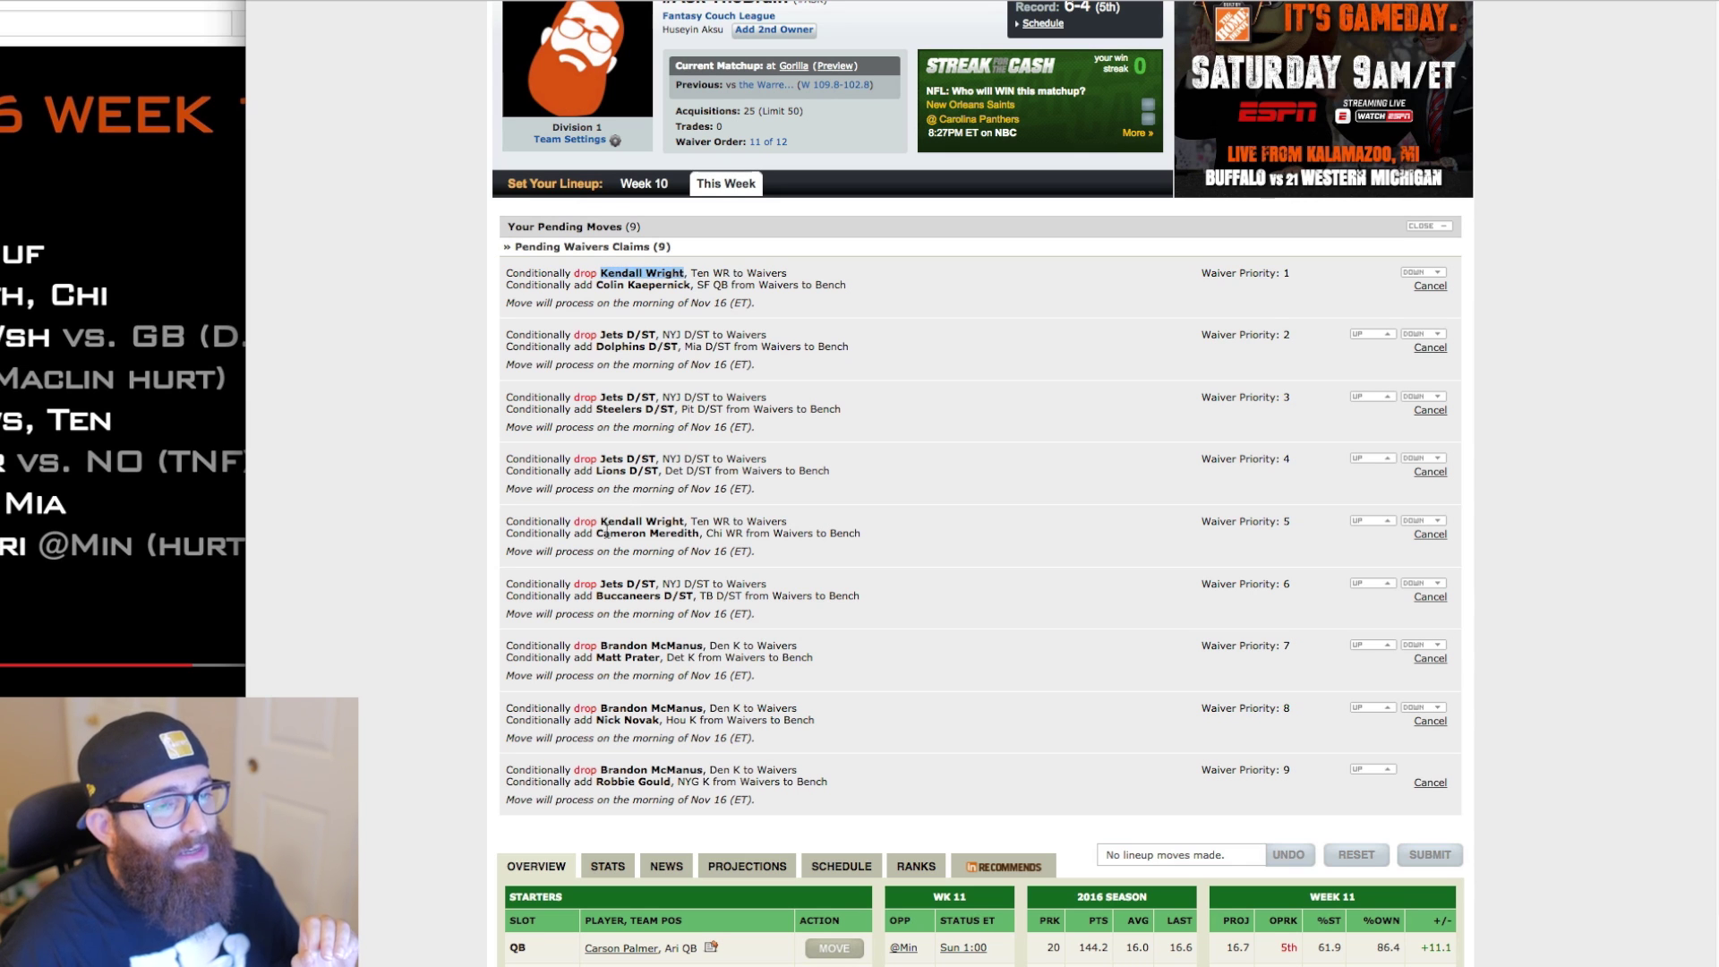
left_click_drag(506, 521, 1406, 538)
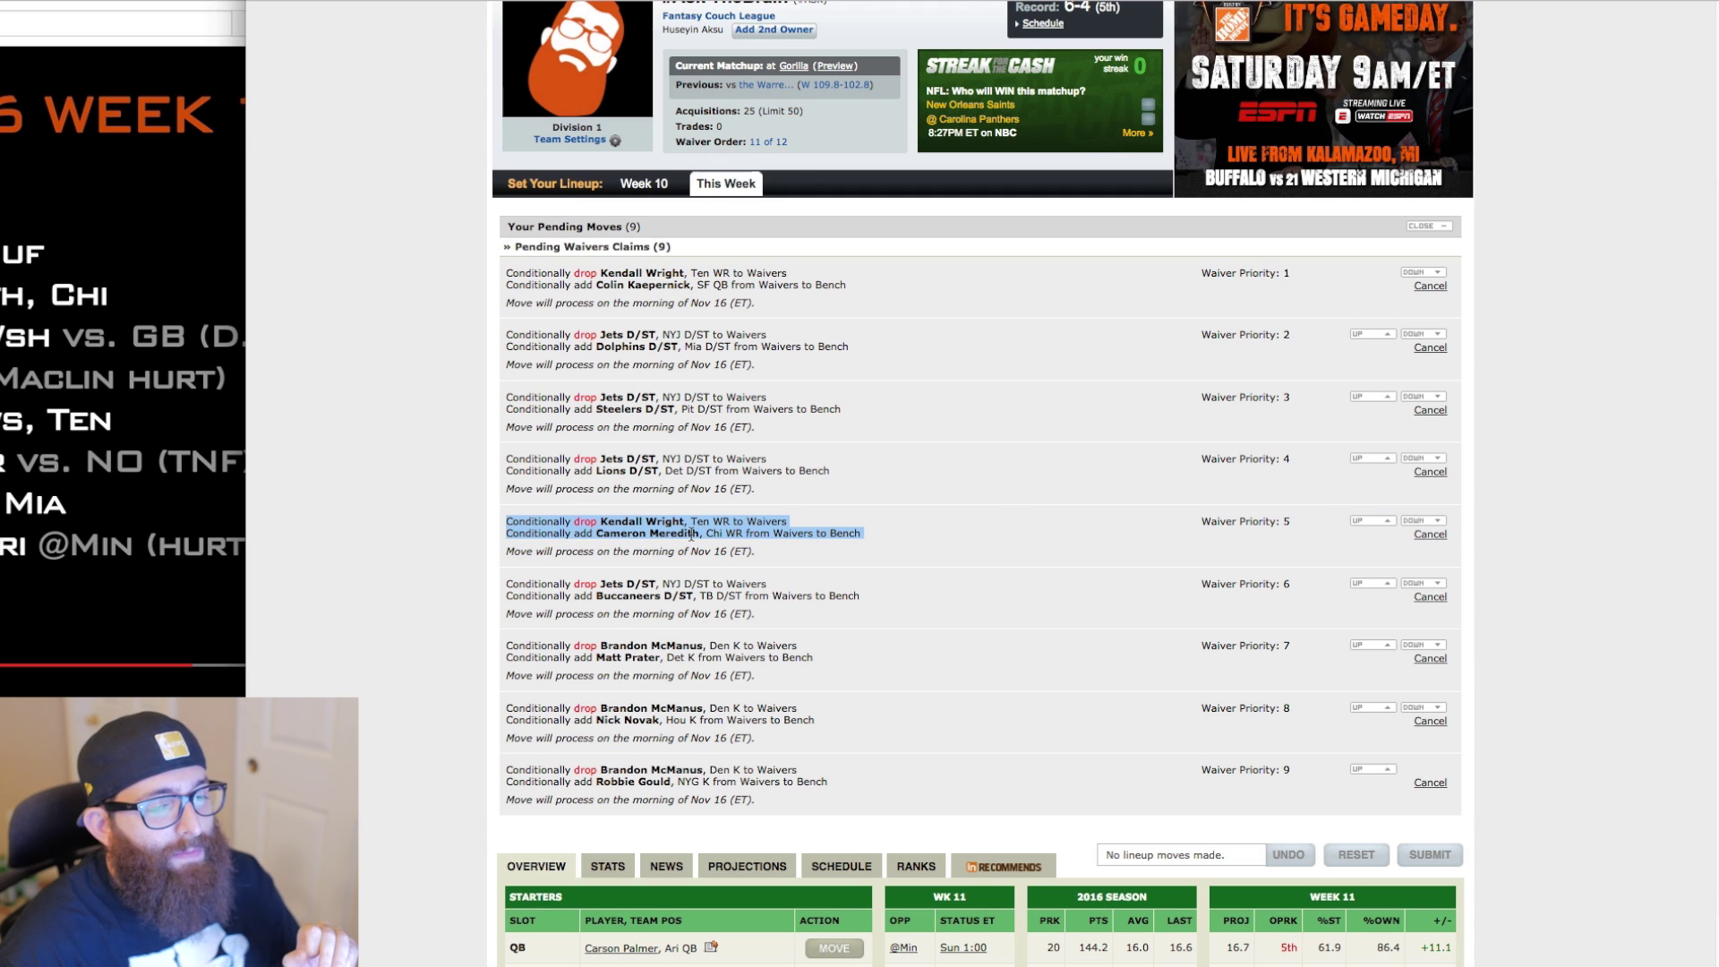
left_click(772, 538)
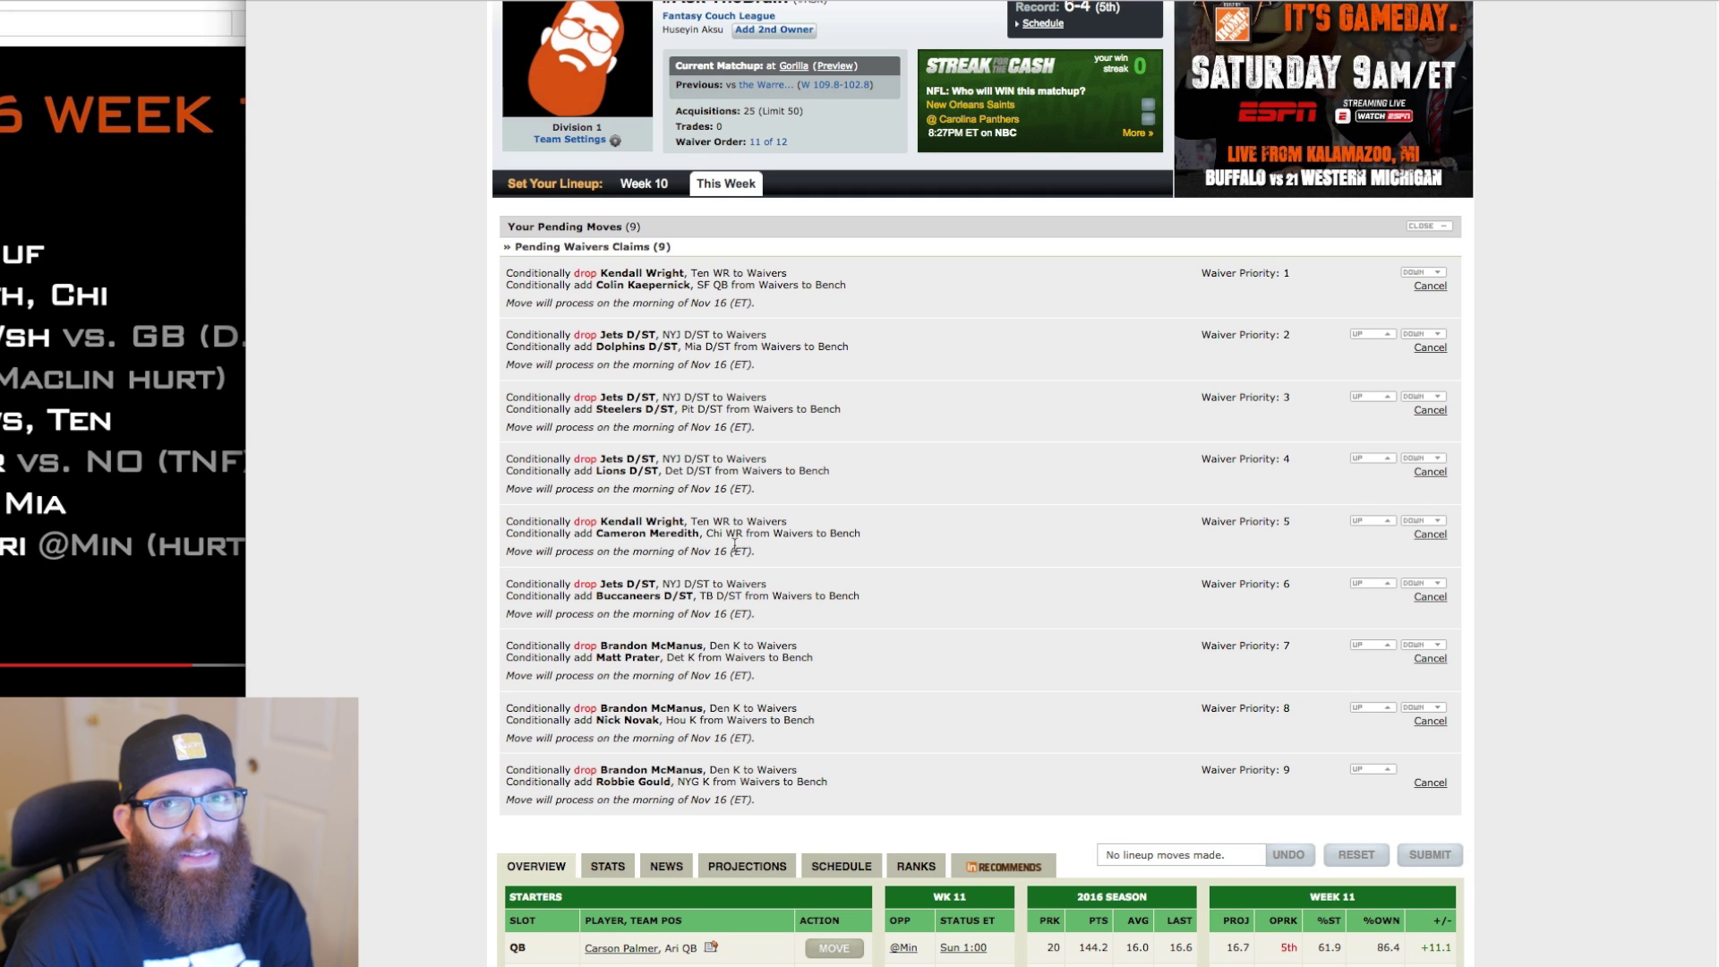
Check the pending claims against the starting lineup and review the quarterback, receiver and kicker claims in priority order
scroll(734, 543, "down", 1)
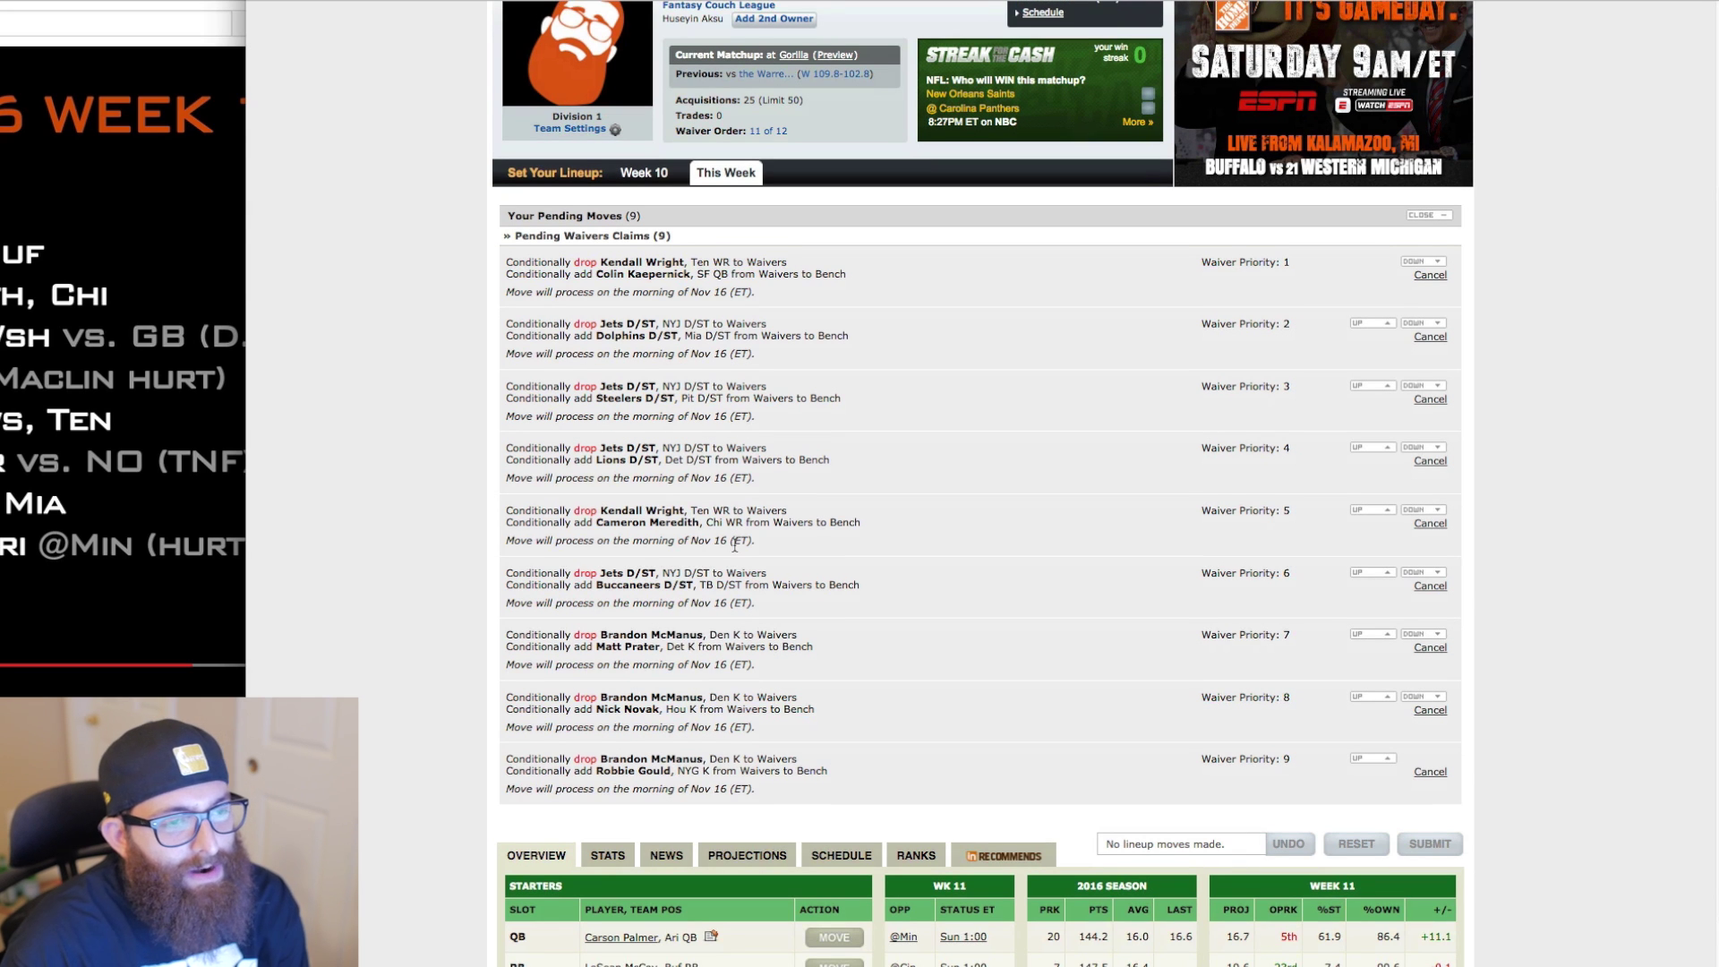
scroll(690, 537, "down", 5)
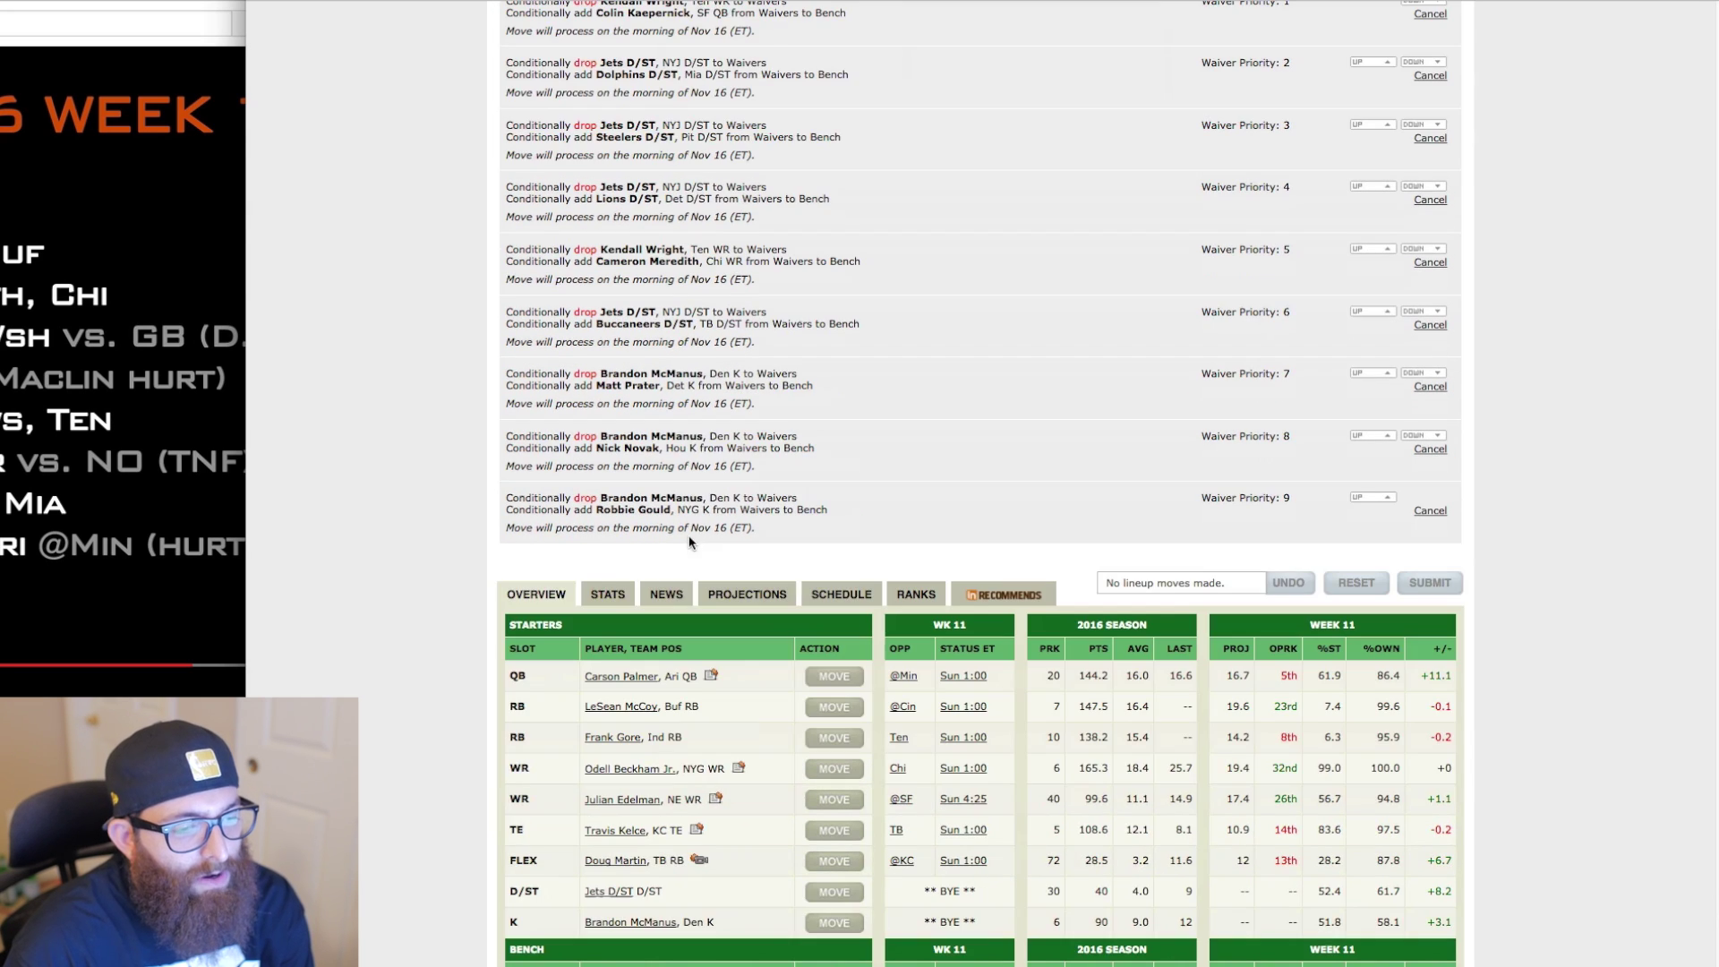
scroll(443, 680, "up", 1)
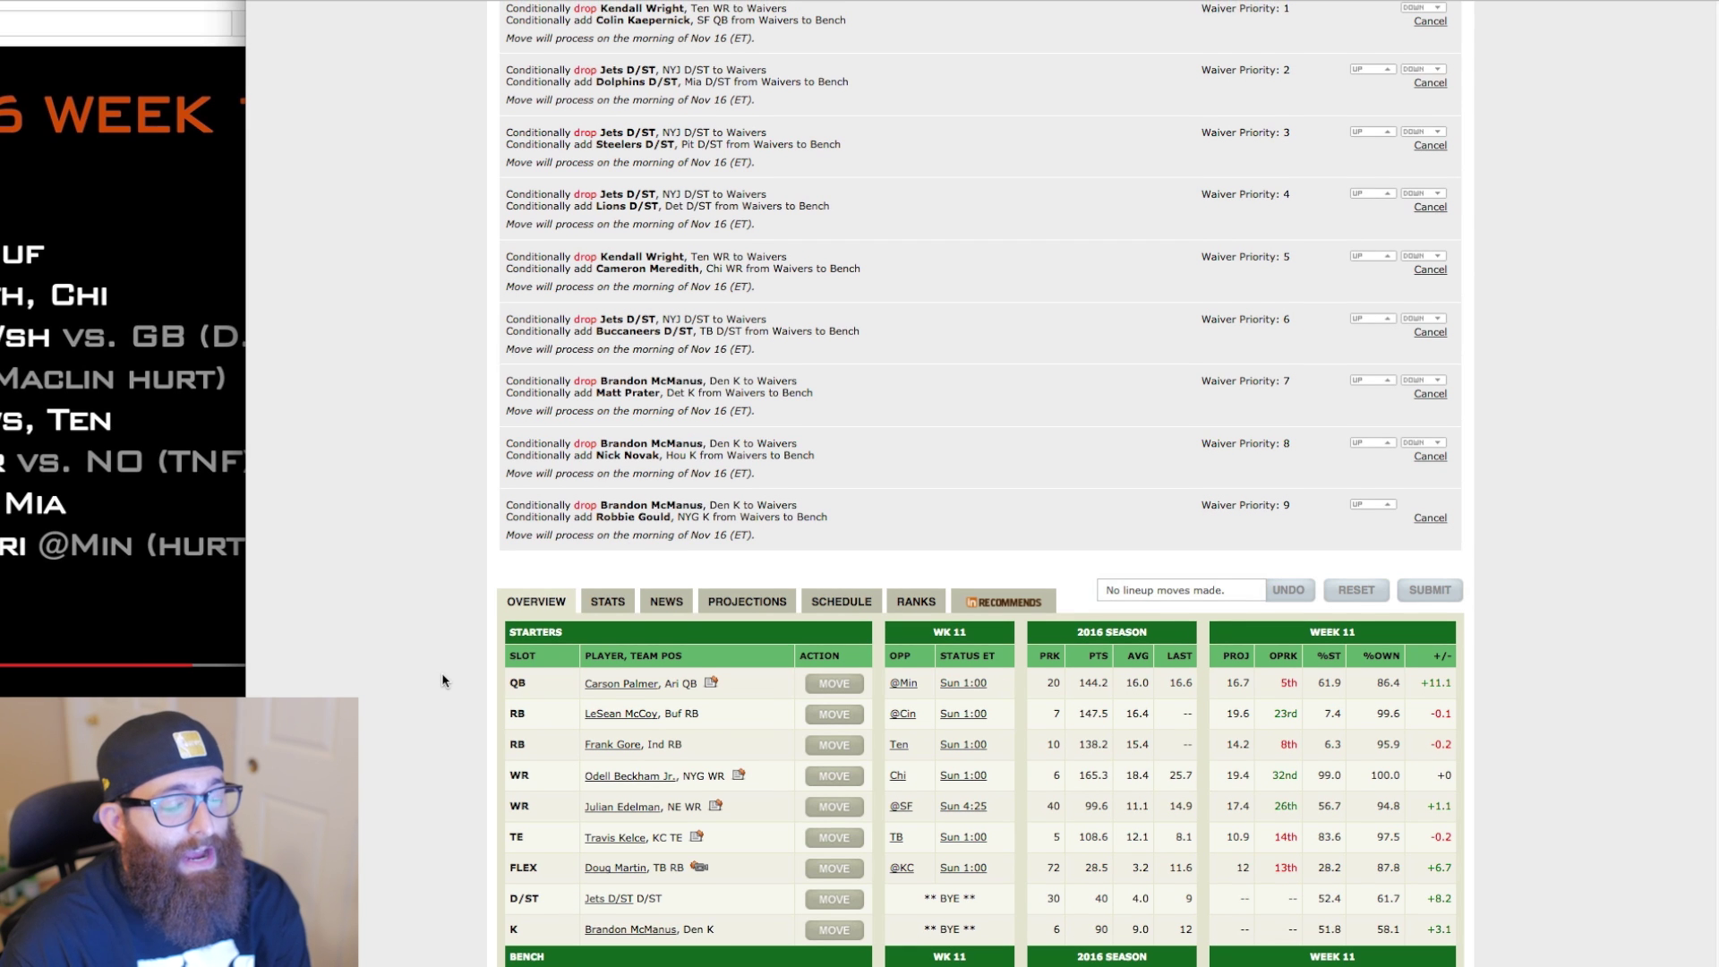
scroll(442, 681, "up", 2)
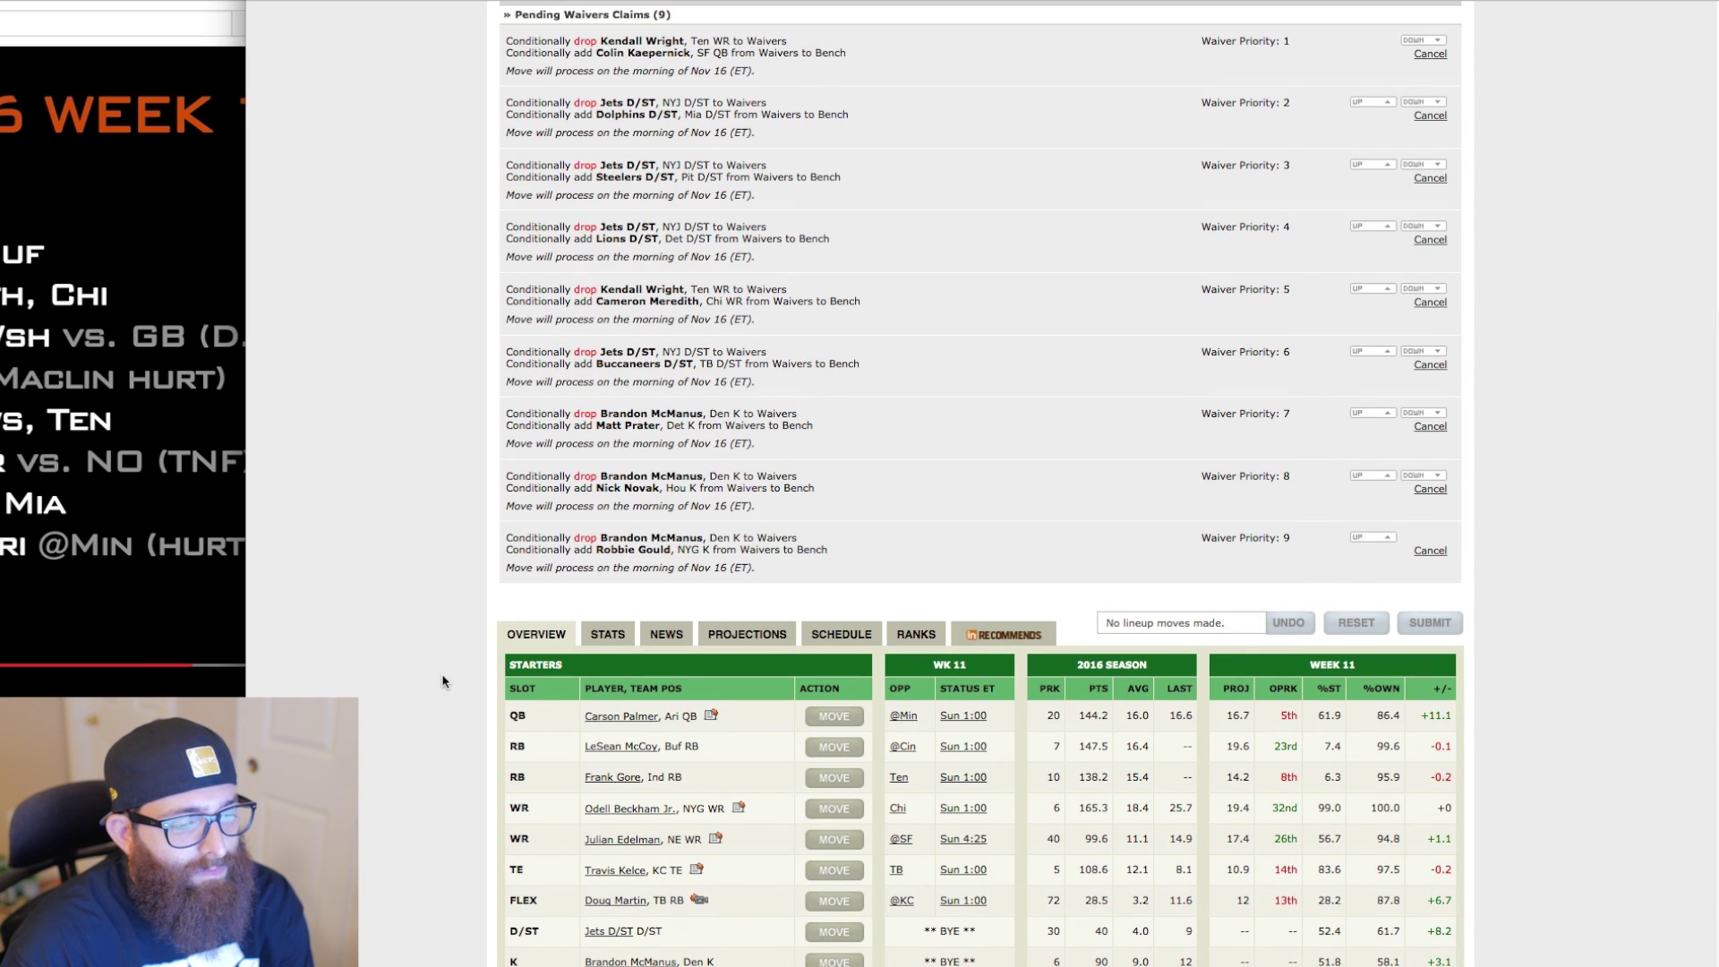
scroll(442, 682, "up", 2)
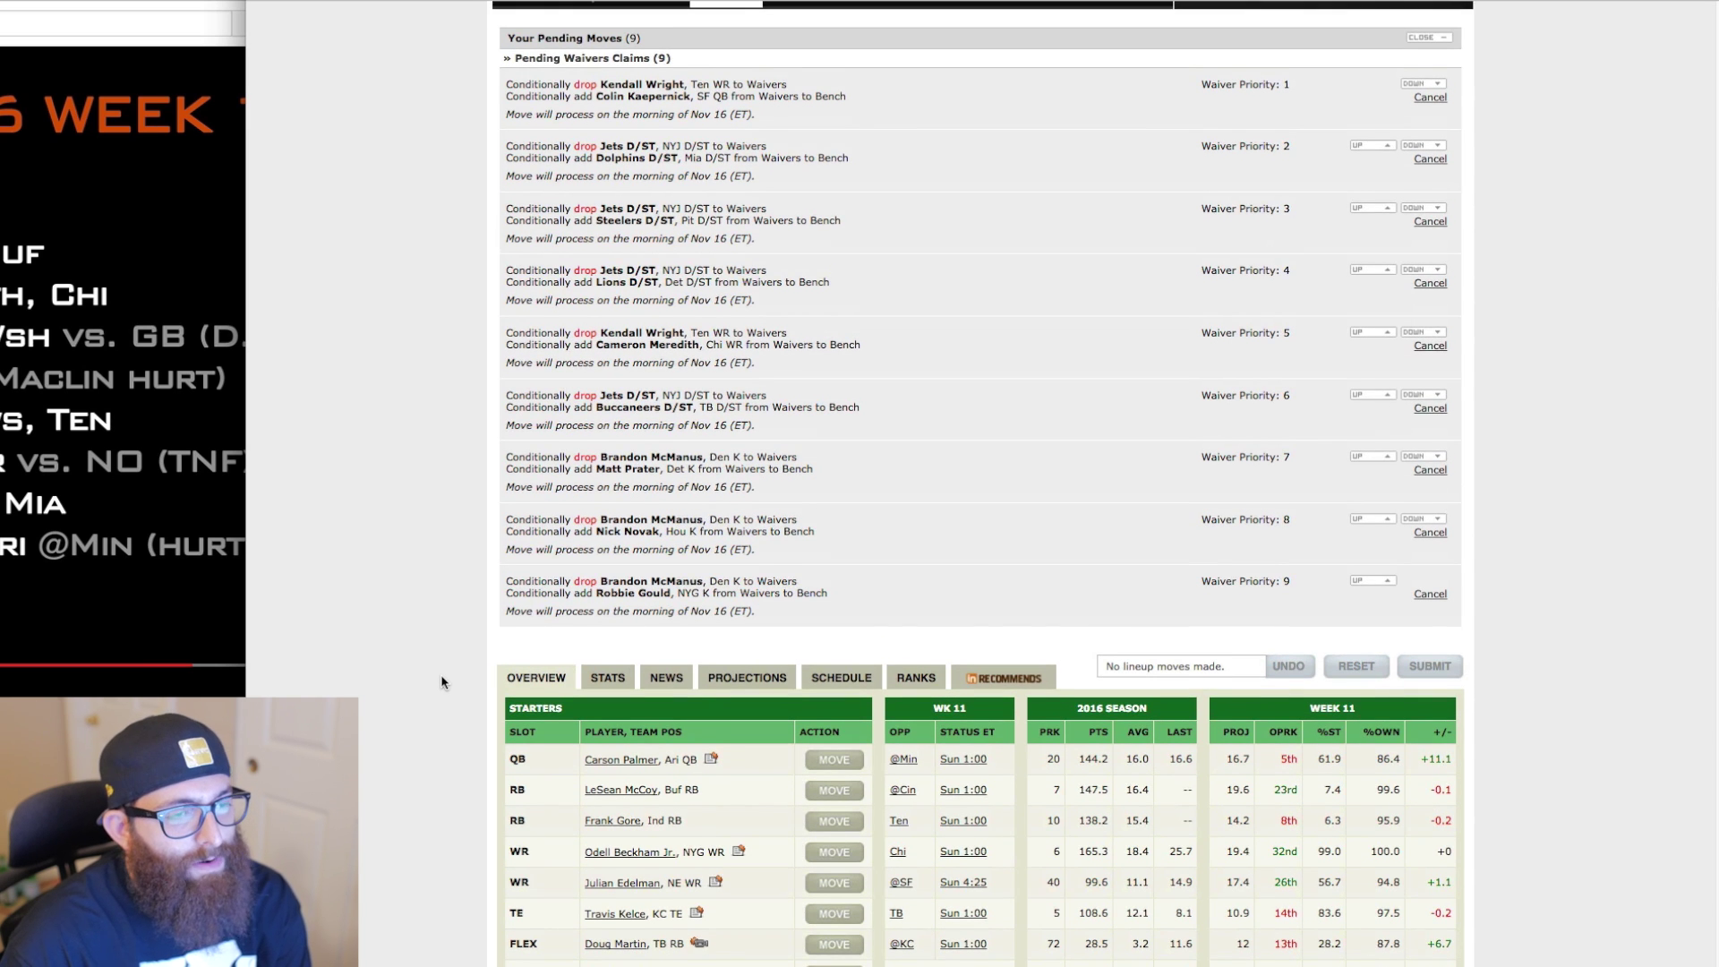
scroll(442, 683, "up", 2)
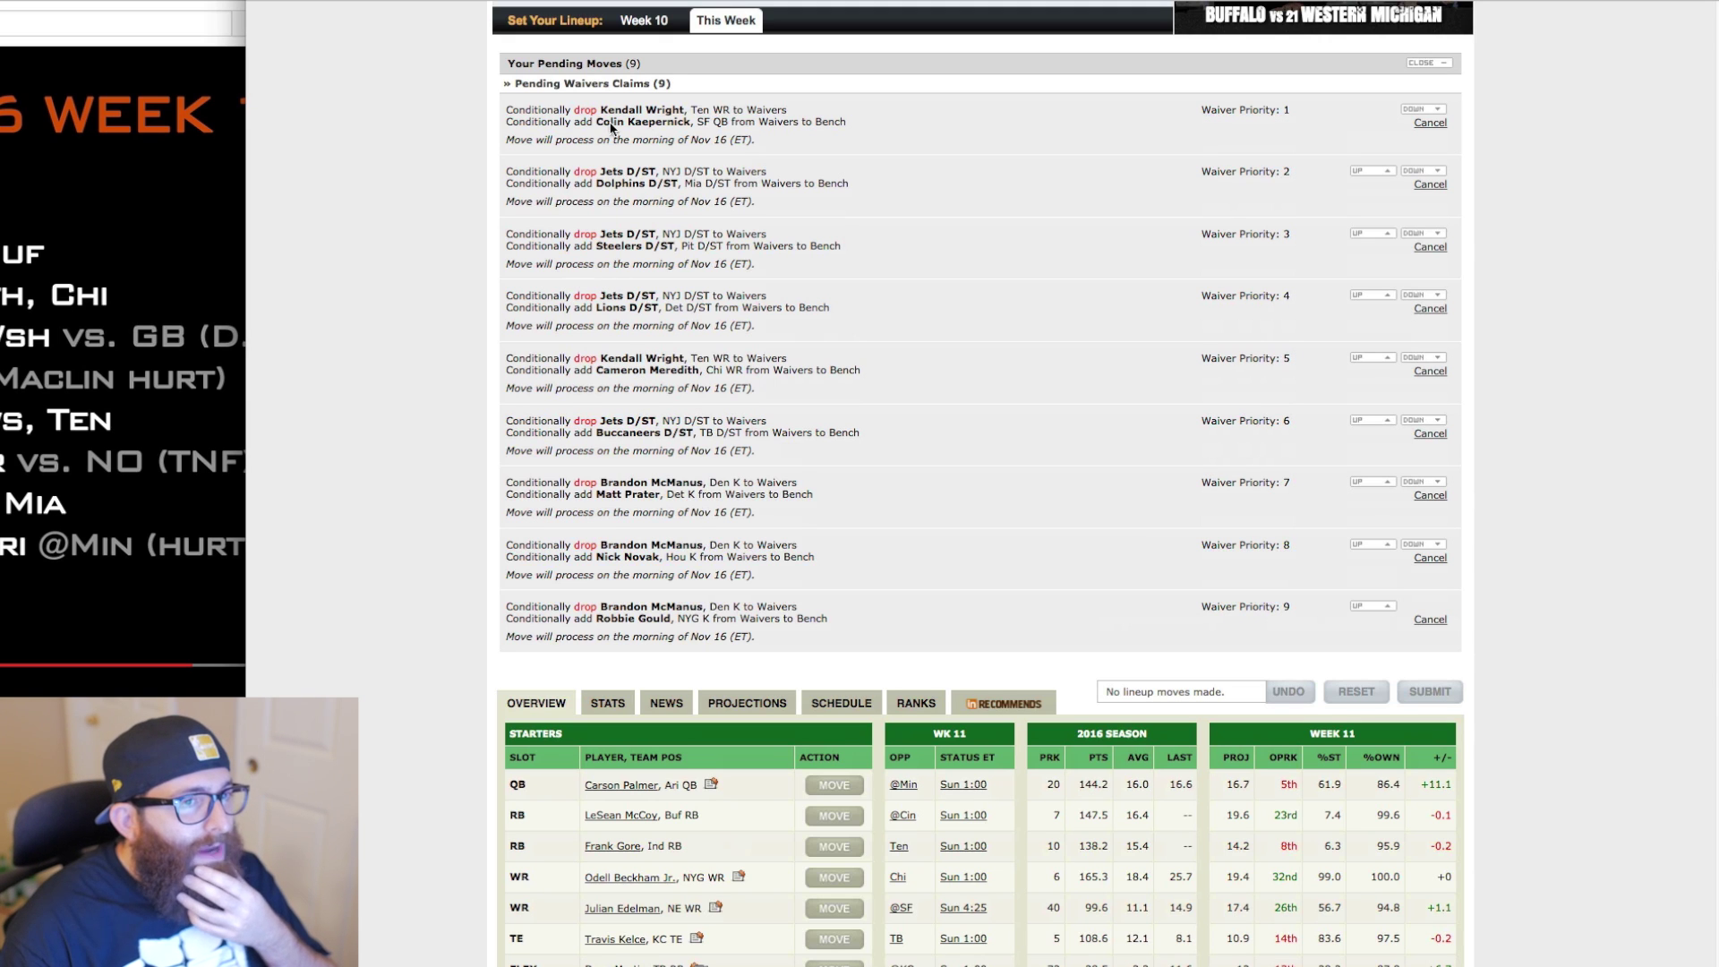
left_click_drag(596, 122, 698, 115)
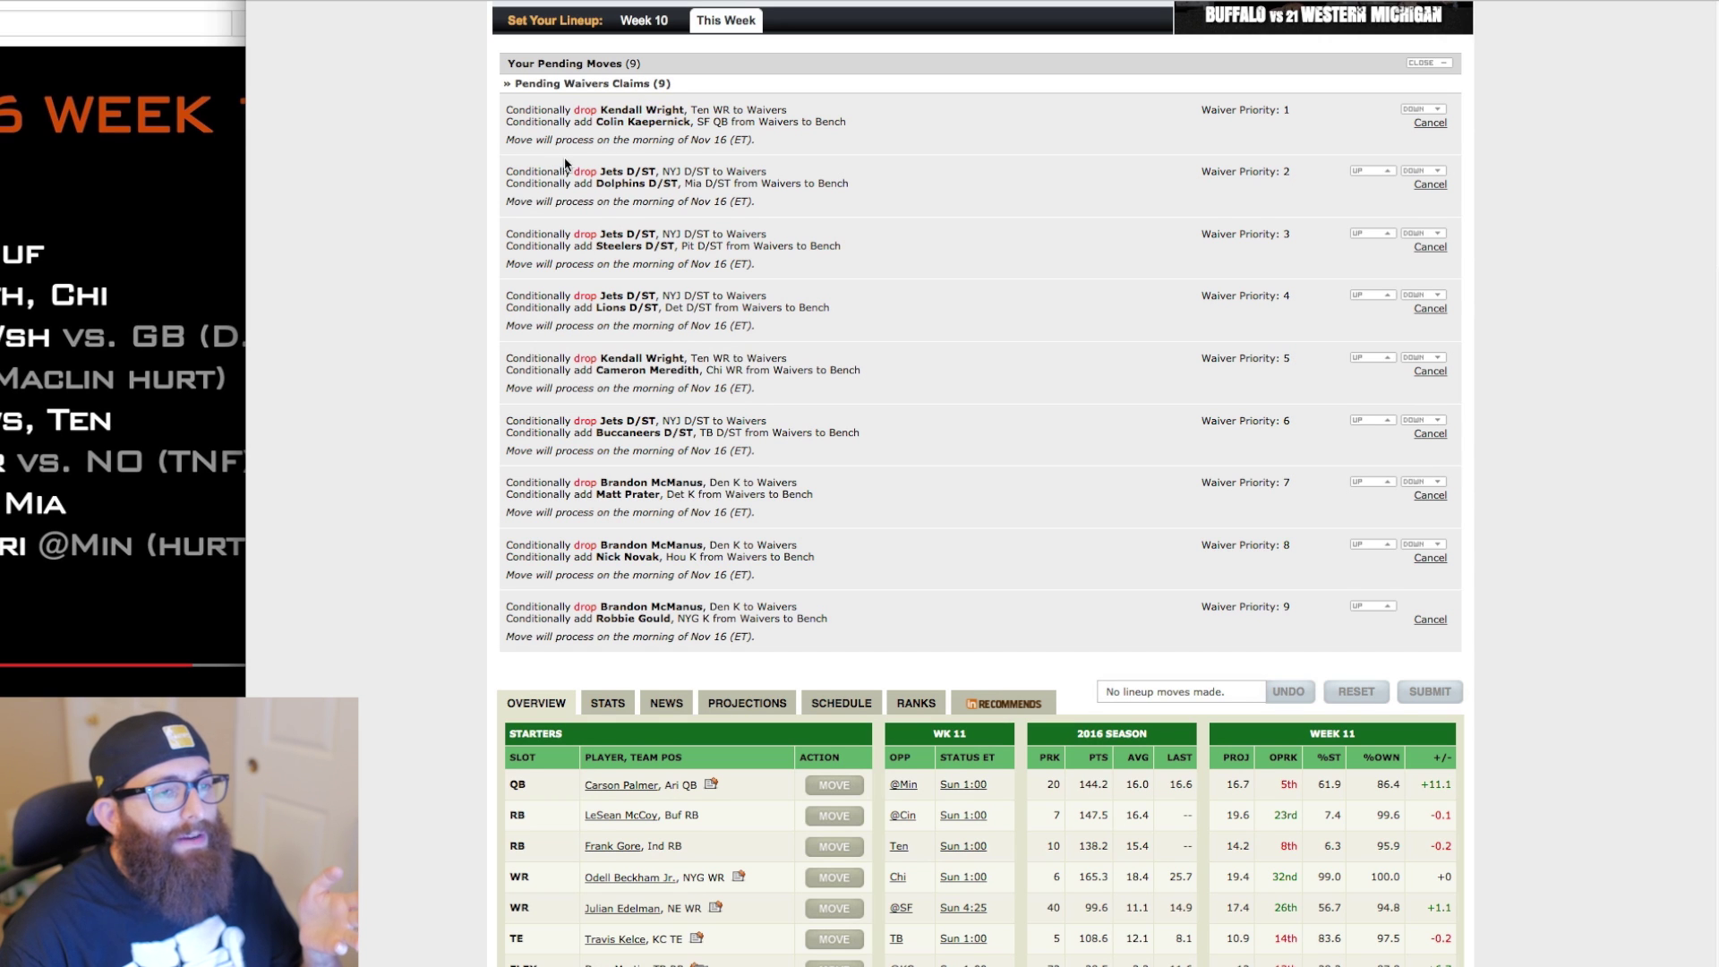
left_click_drag(504, 167, 497, 361)
left_click(865, 376)
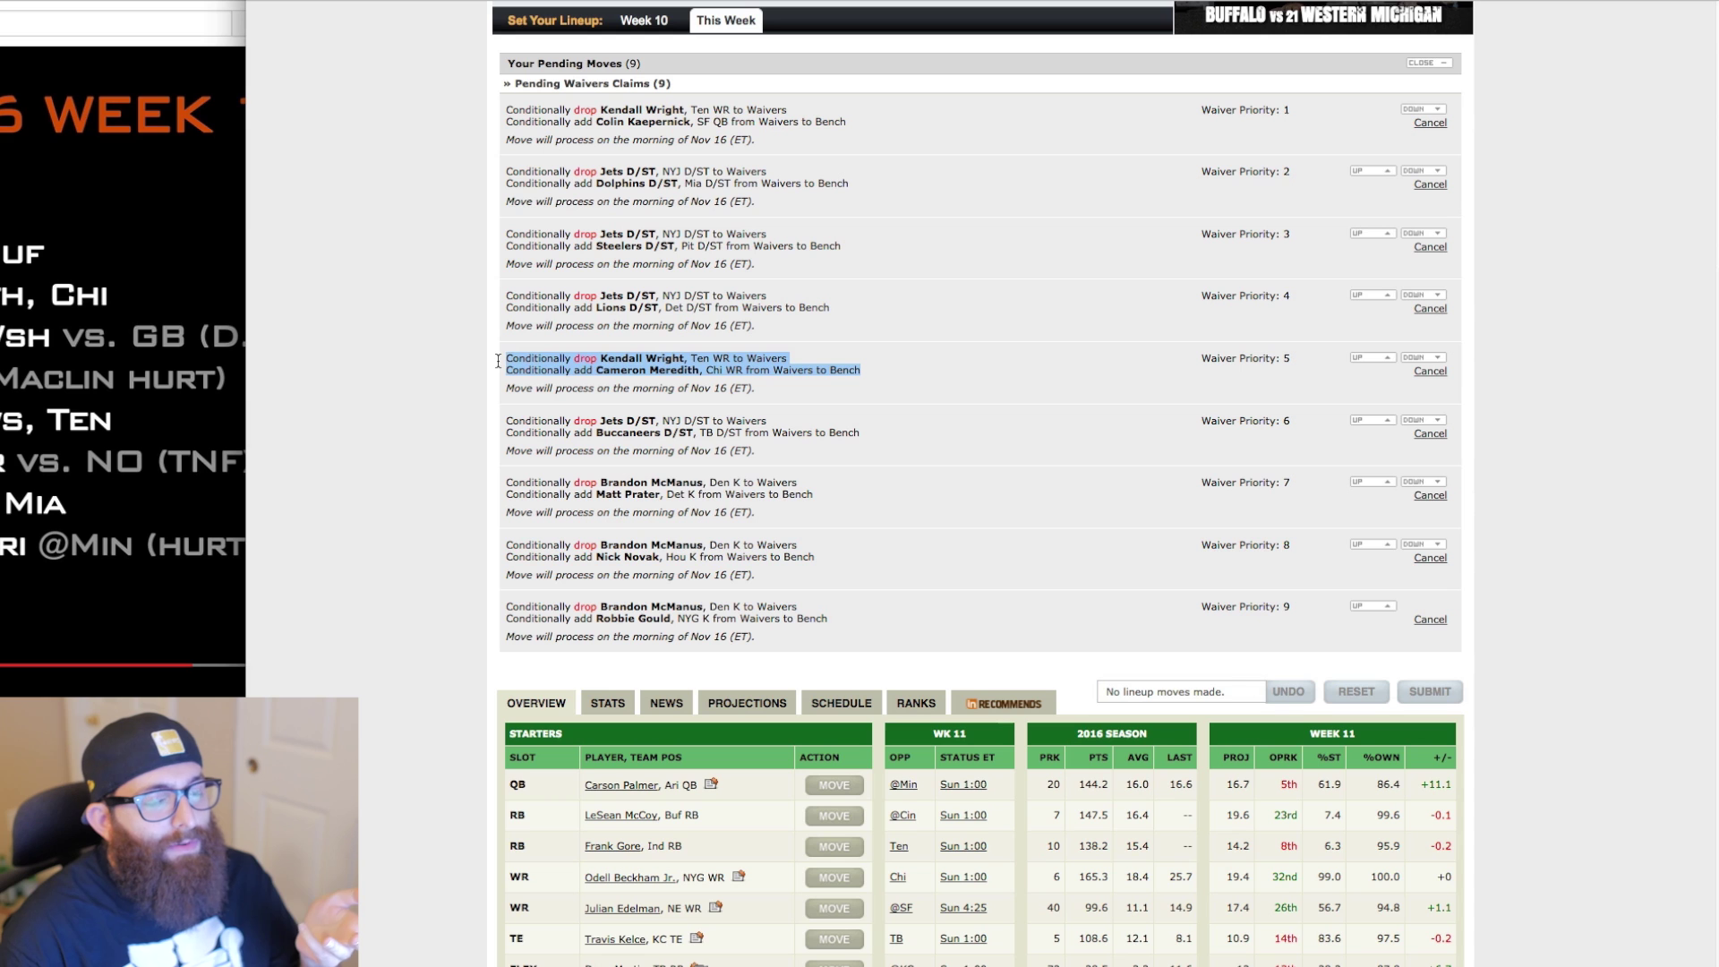
left_click(516, 434)
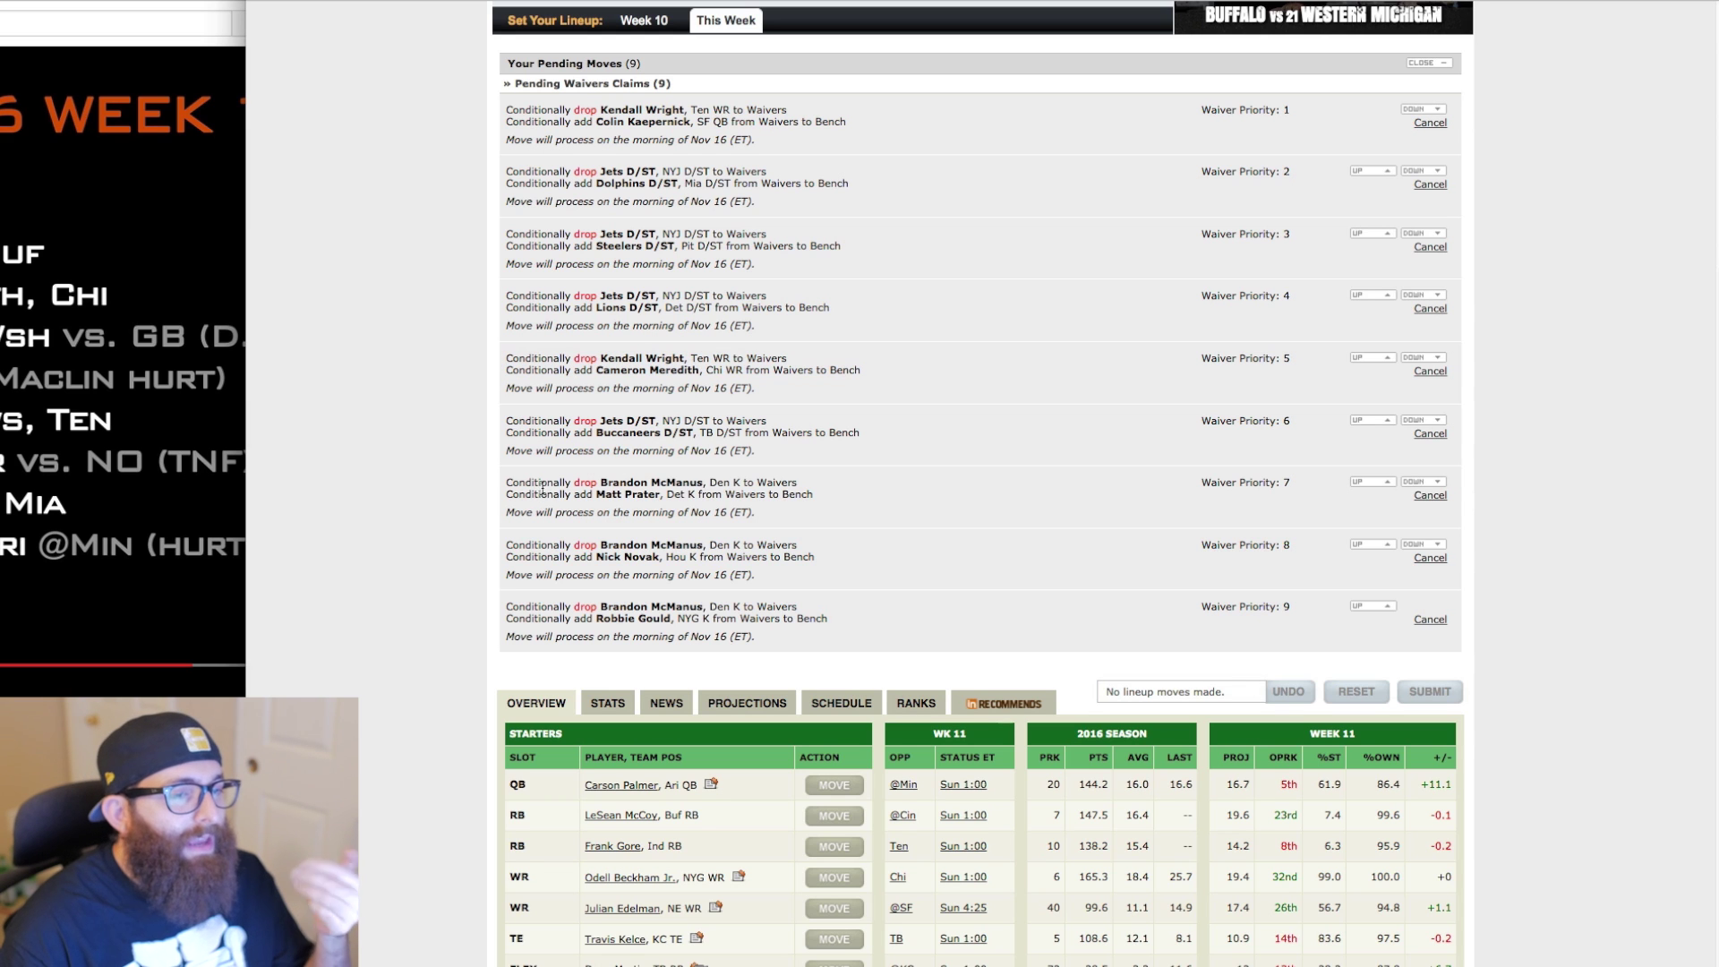
left_click_drag(509, 483, 1551, 544)
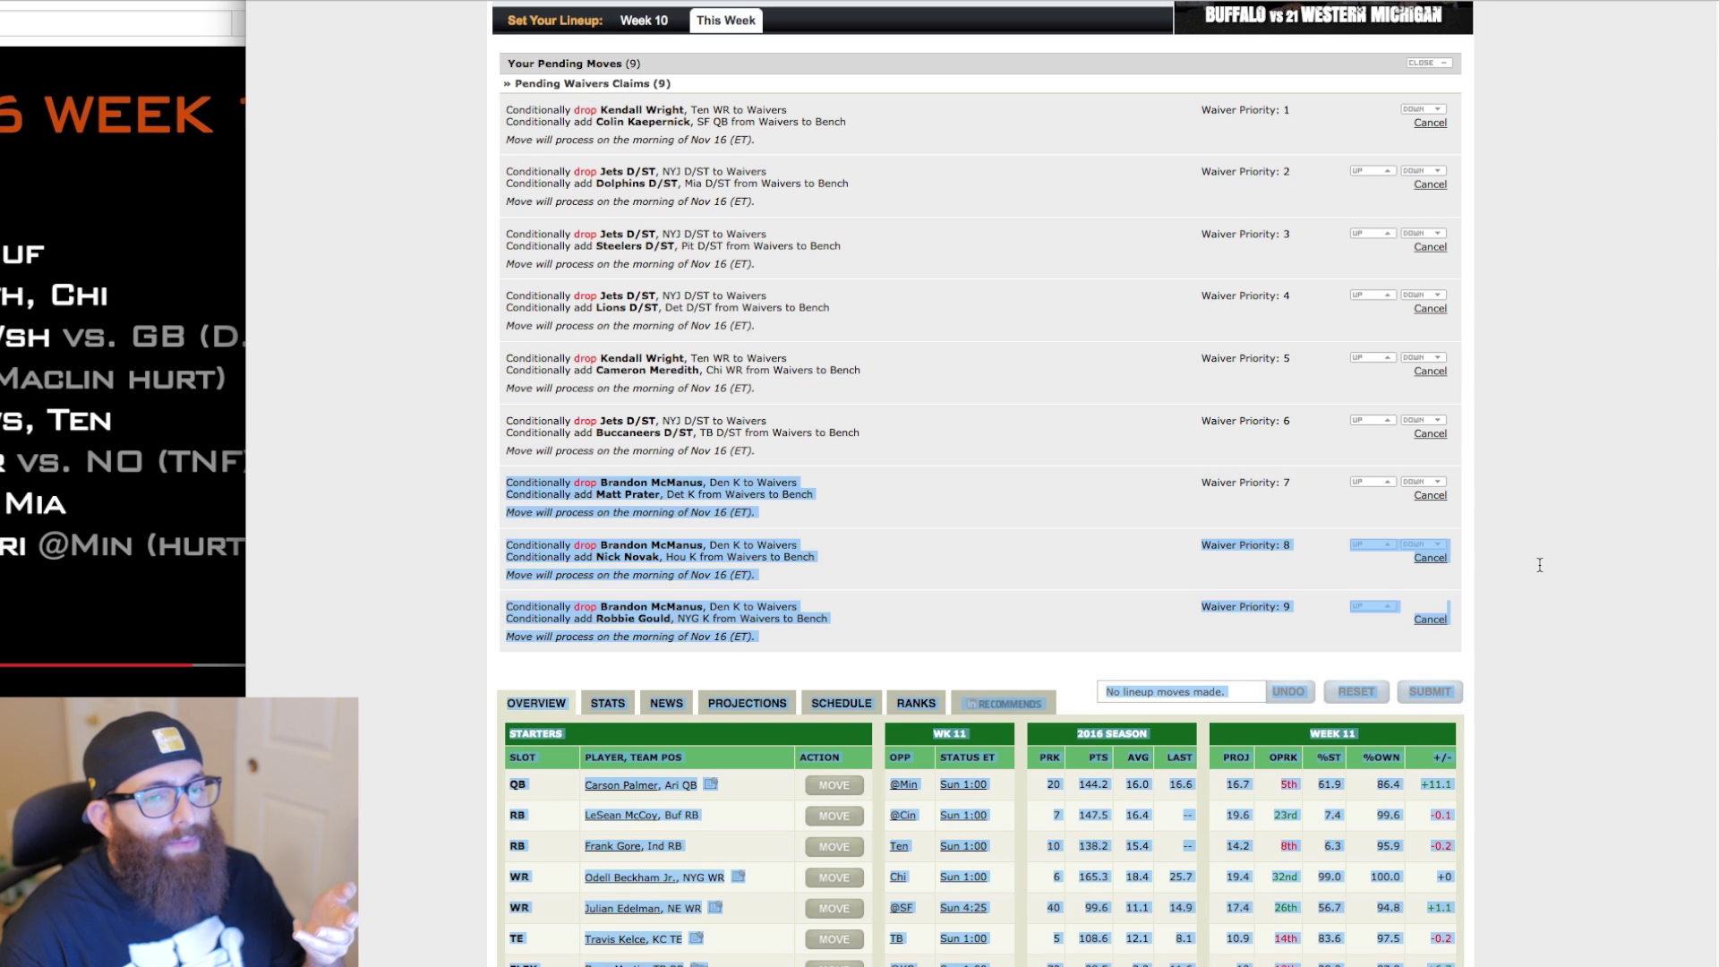
left_click(1562, 575)
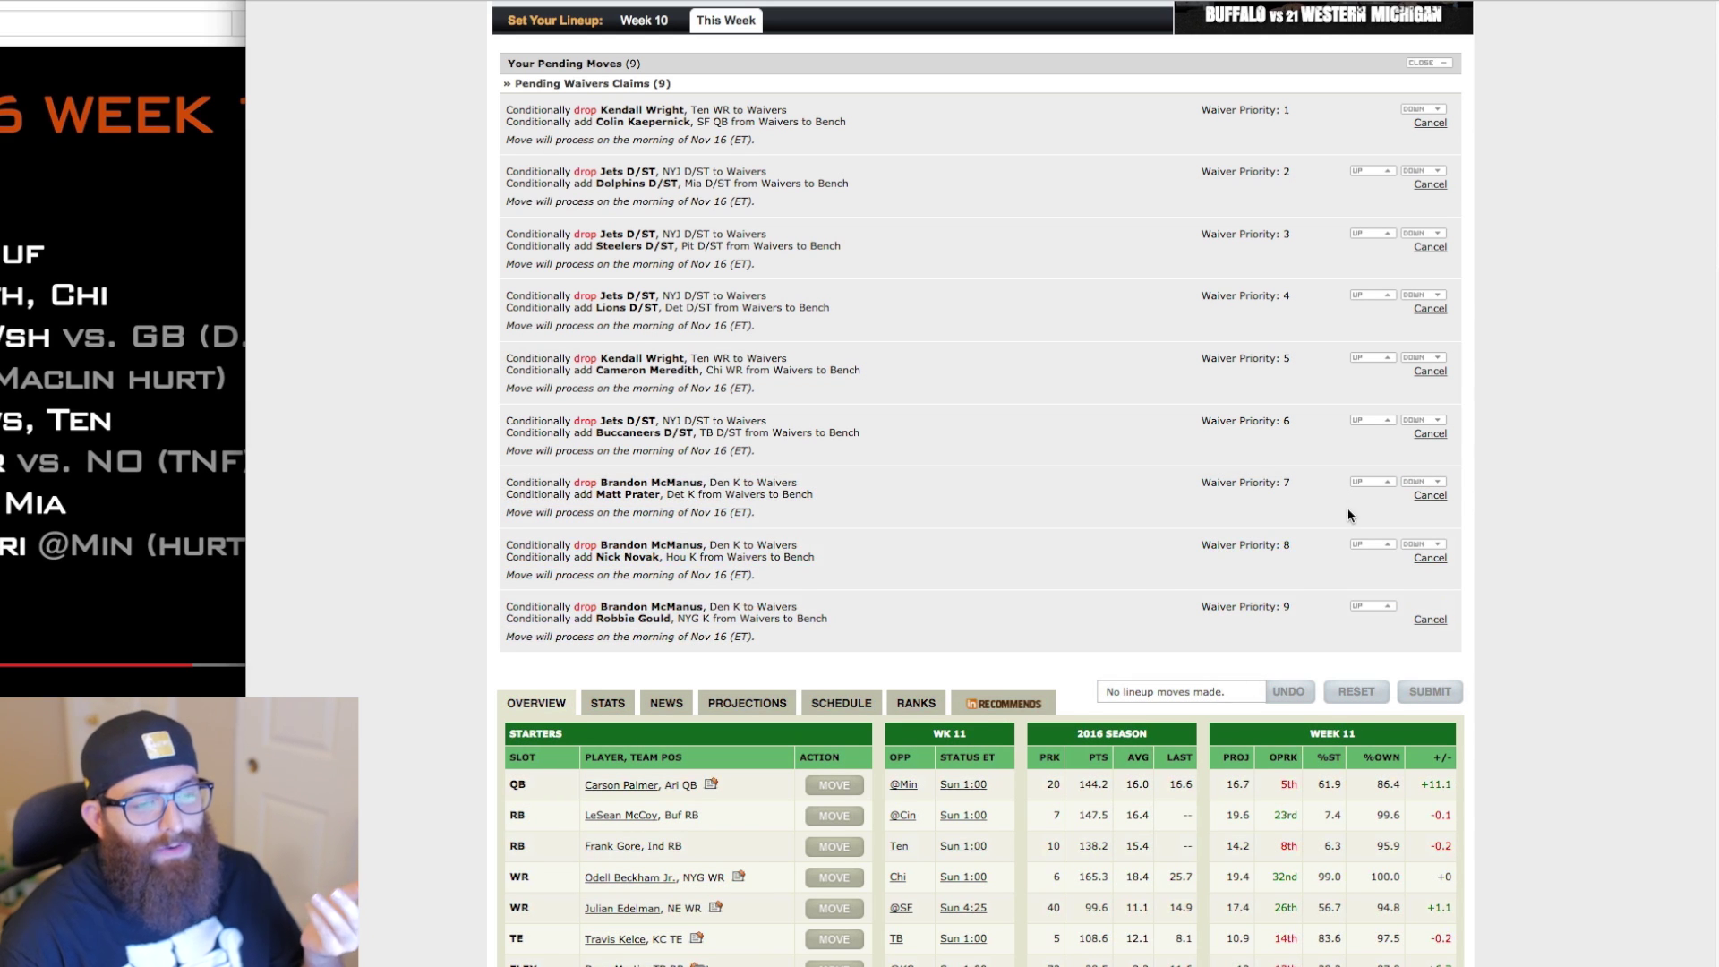
Examine the team summary and the top-priority claim that adds Colin Kaepernick
scroll(804, 586, "up", 1)
scroll(805, 586, "up", 5)
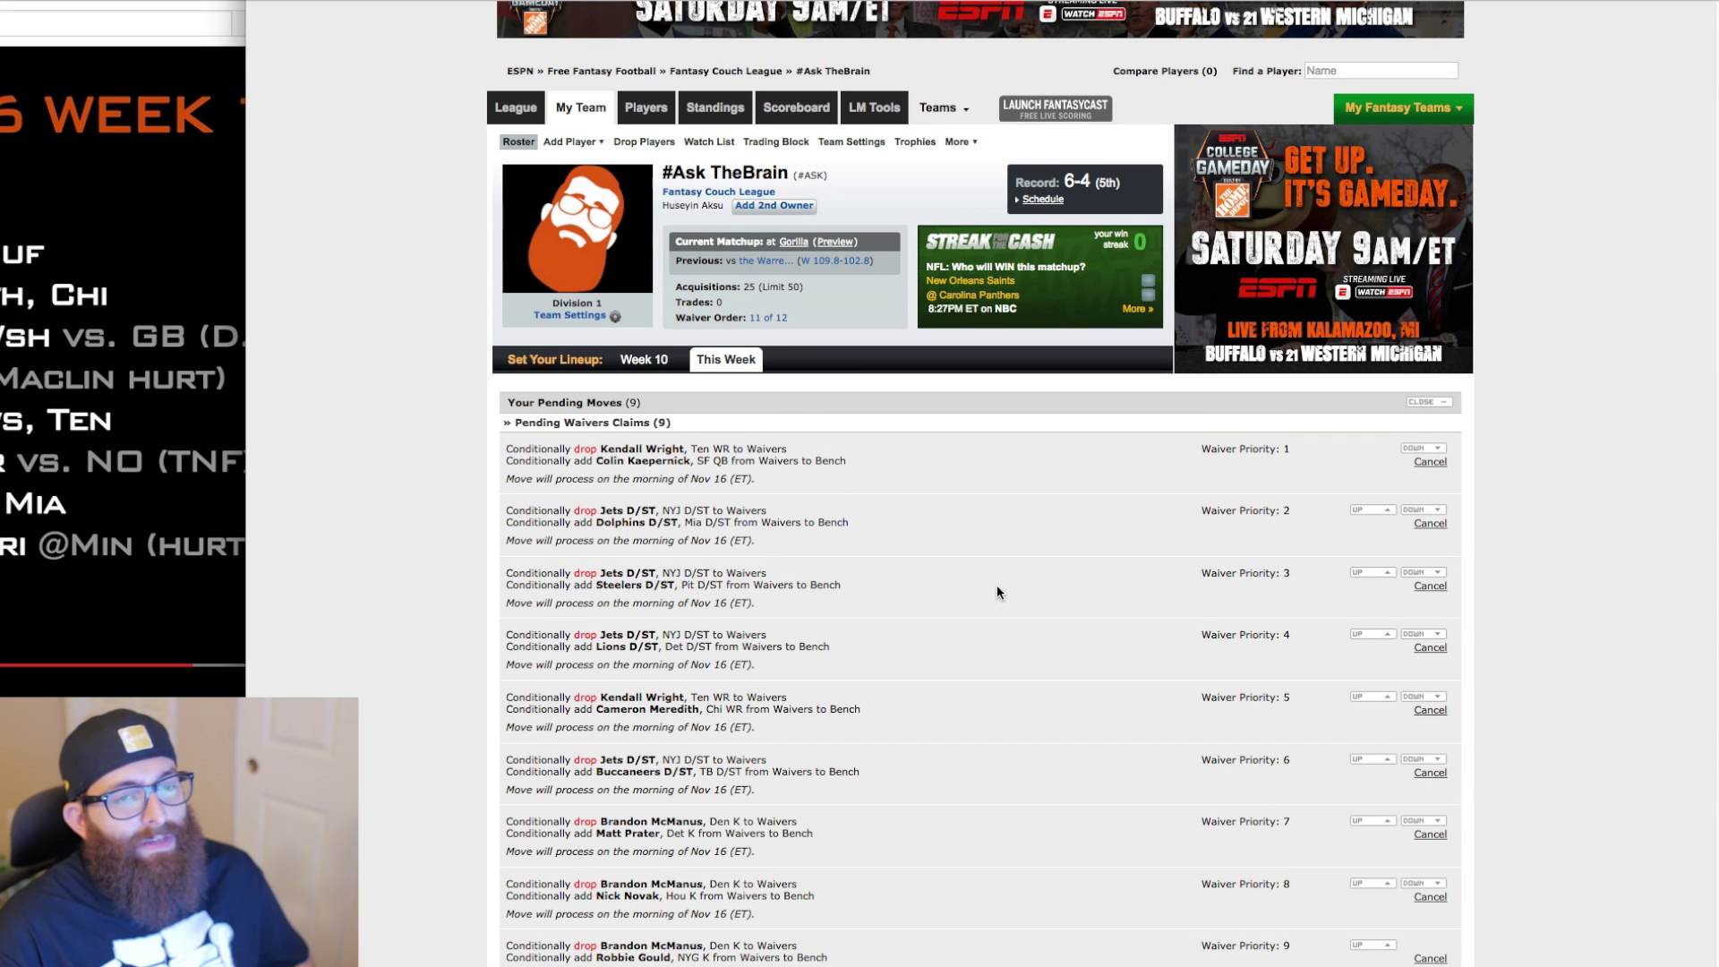
scroll(1579, 567, "down", 1)
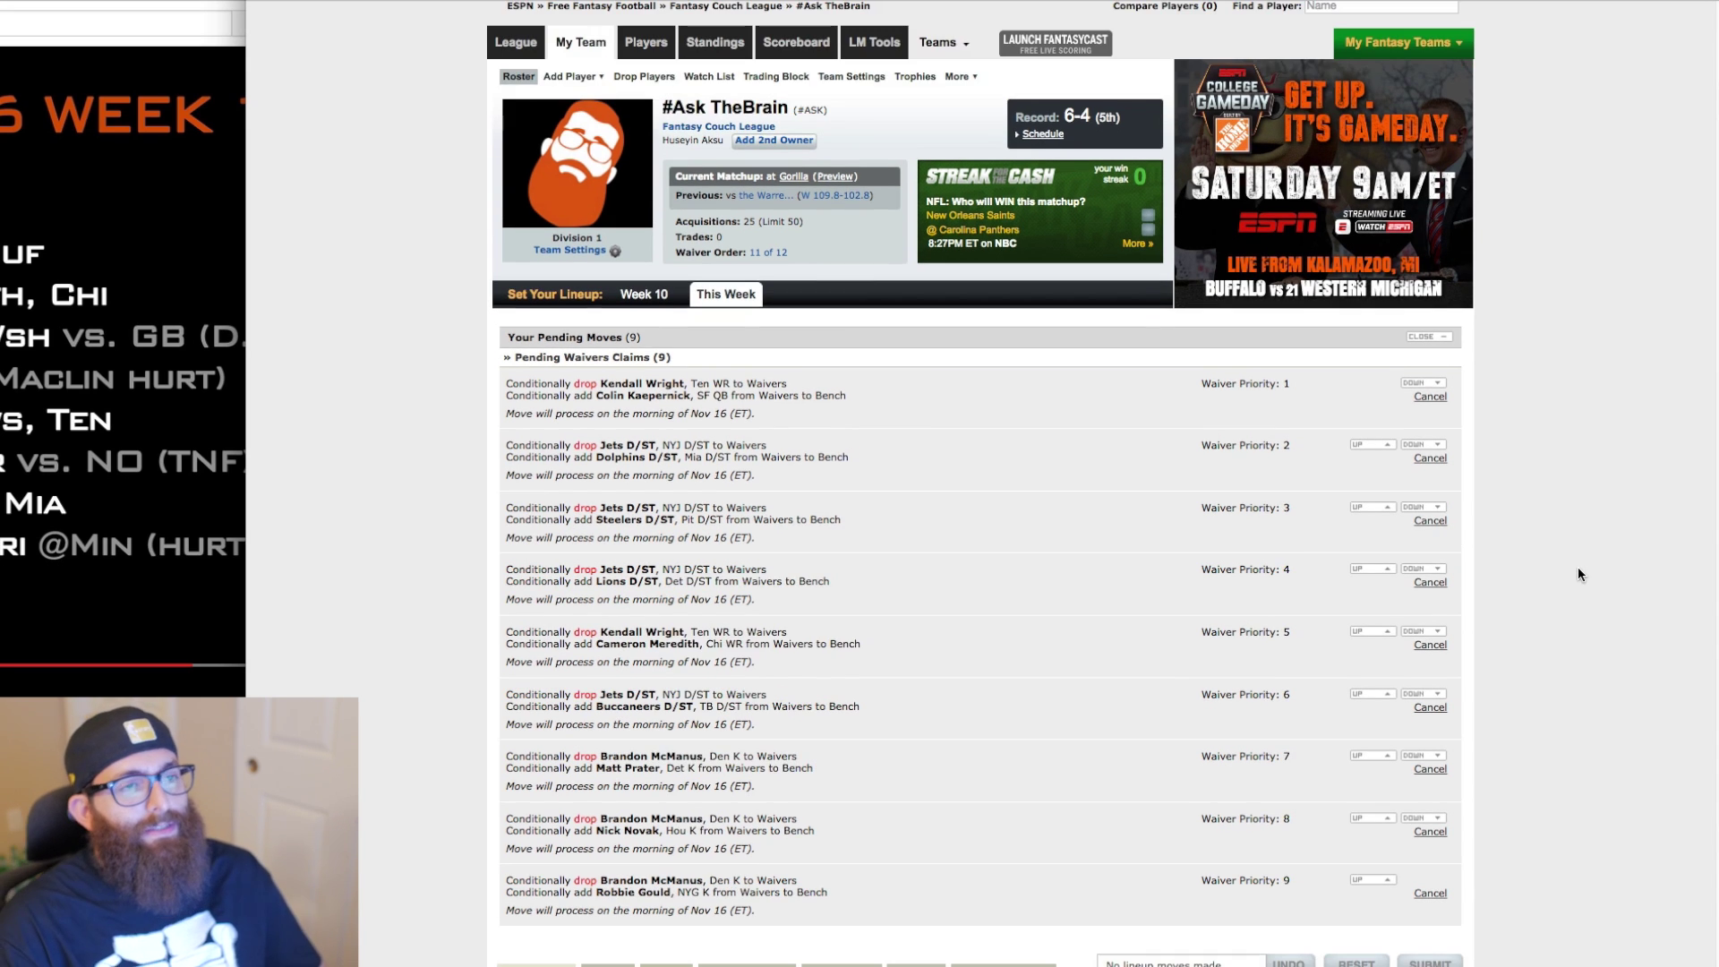
scroll(1576, 568, "down", 1)
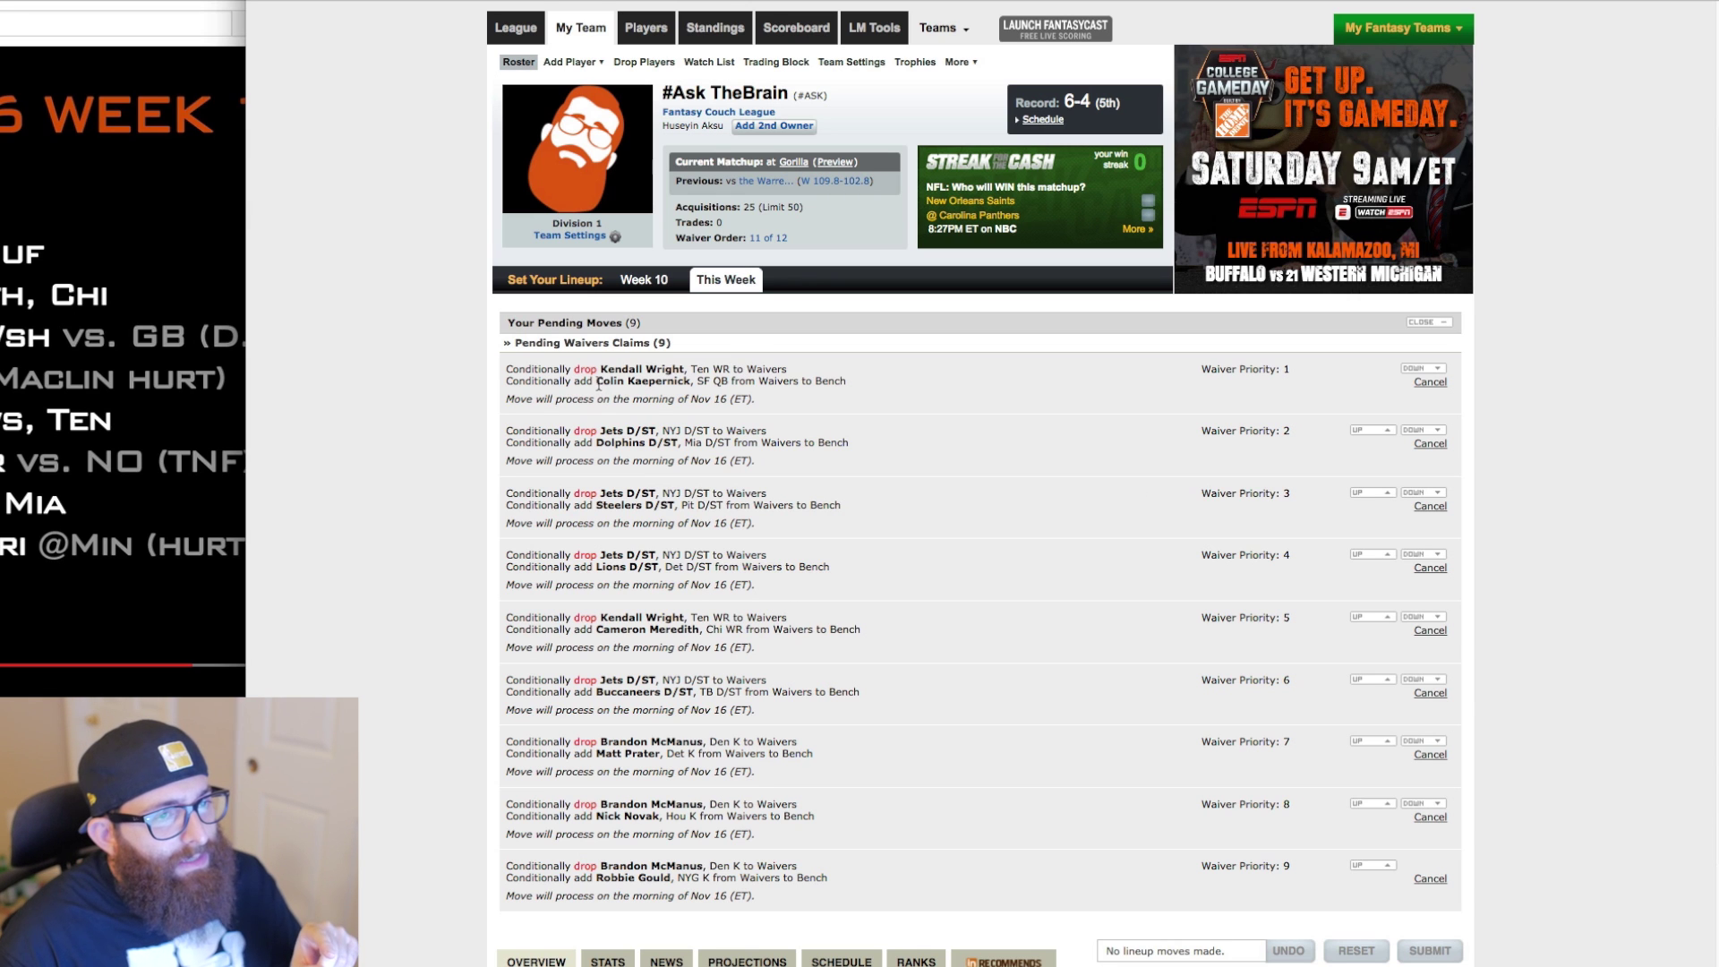
left_click_drag(598, 385, 689, 383)
left_click(738, 384)
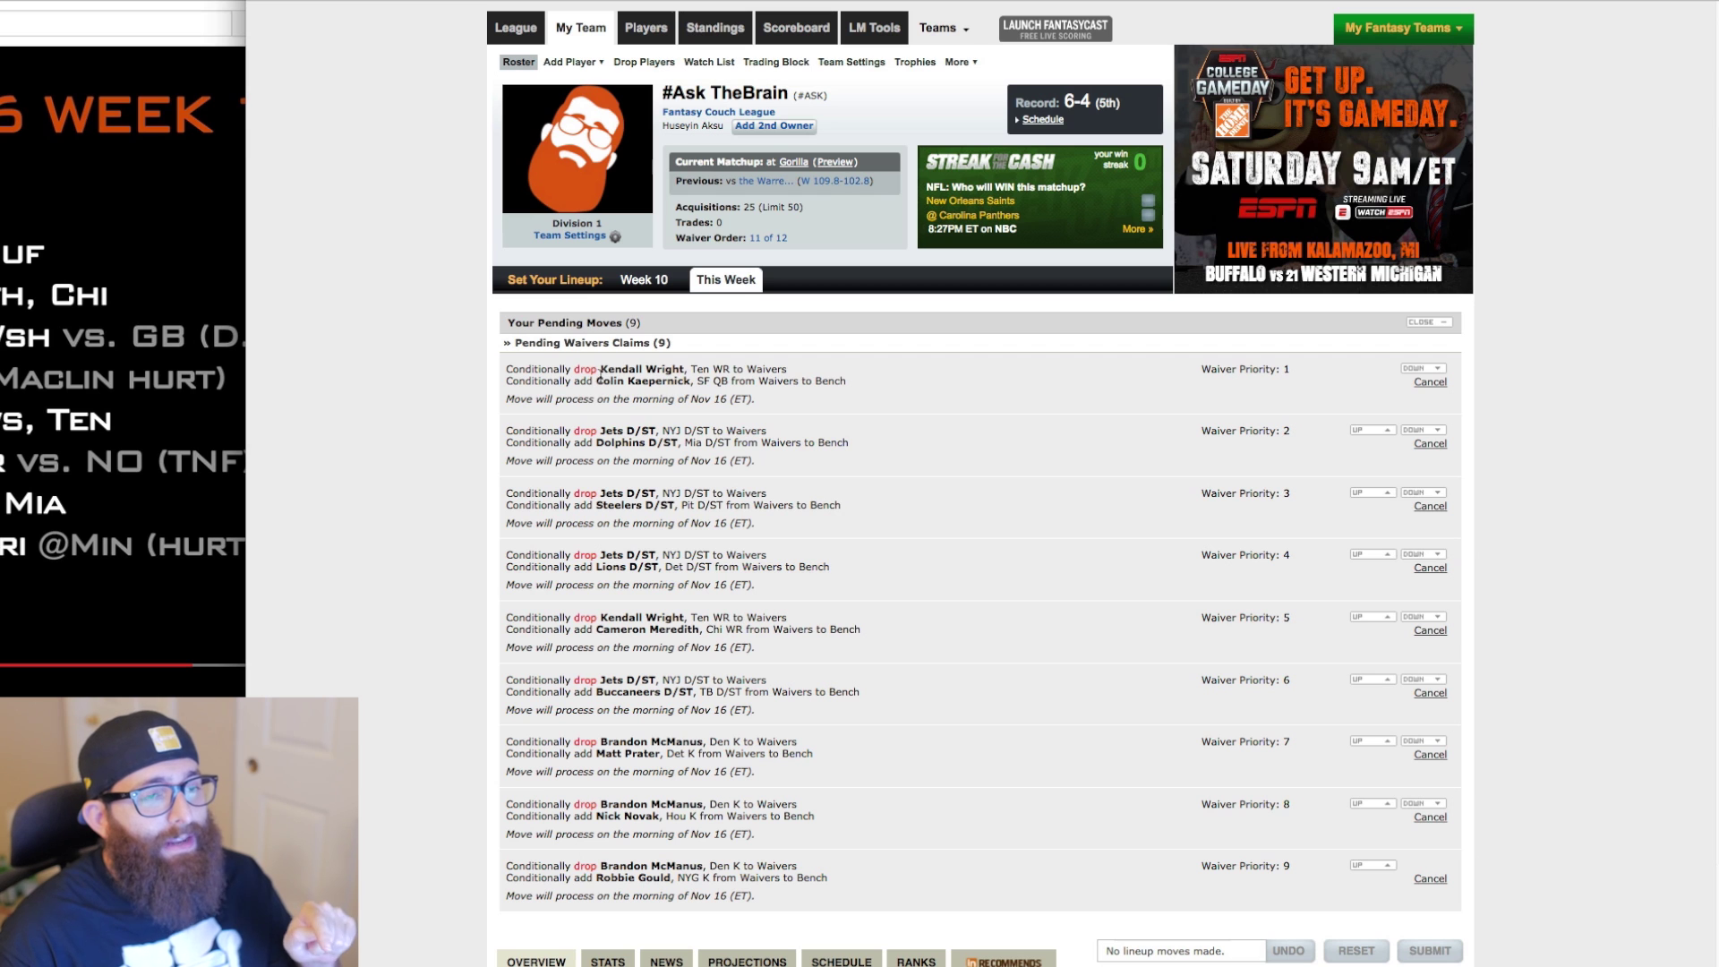
left_click_drag(598, 380, 688, 379)
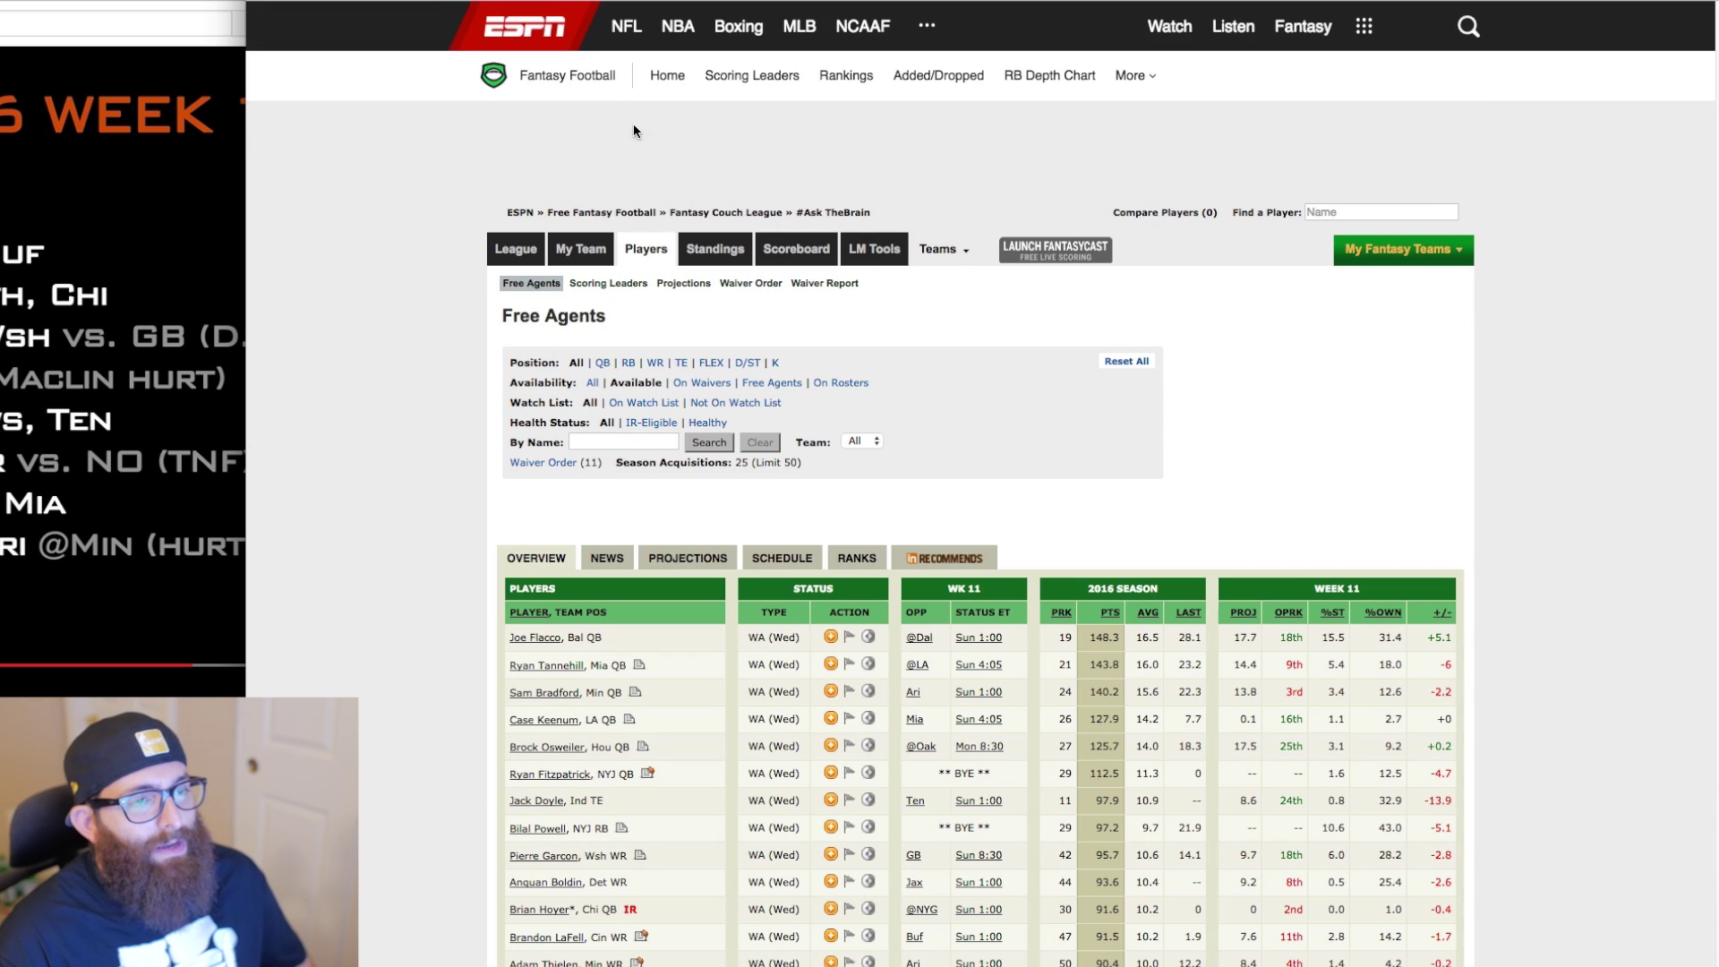
Filter the available players to Chi wide receivers and submit another Cameron Meredith claim that drops Paul Perkins
left_click(654, 374)
left_click(863, 442)
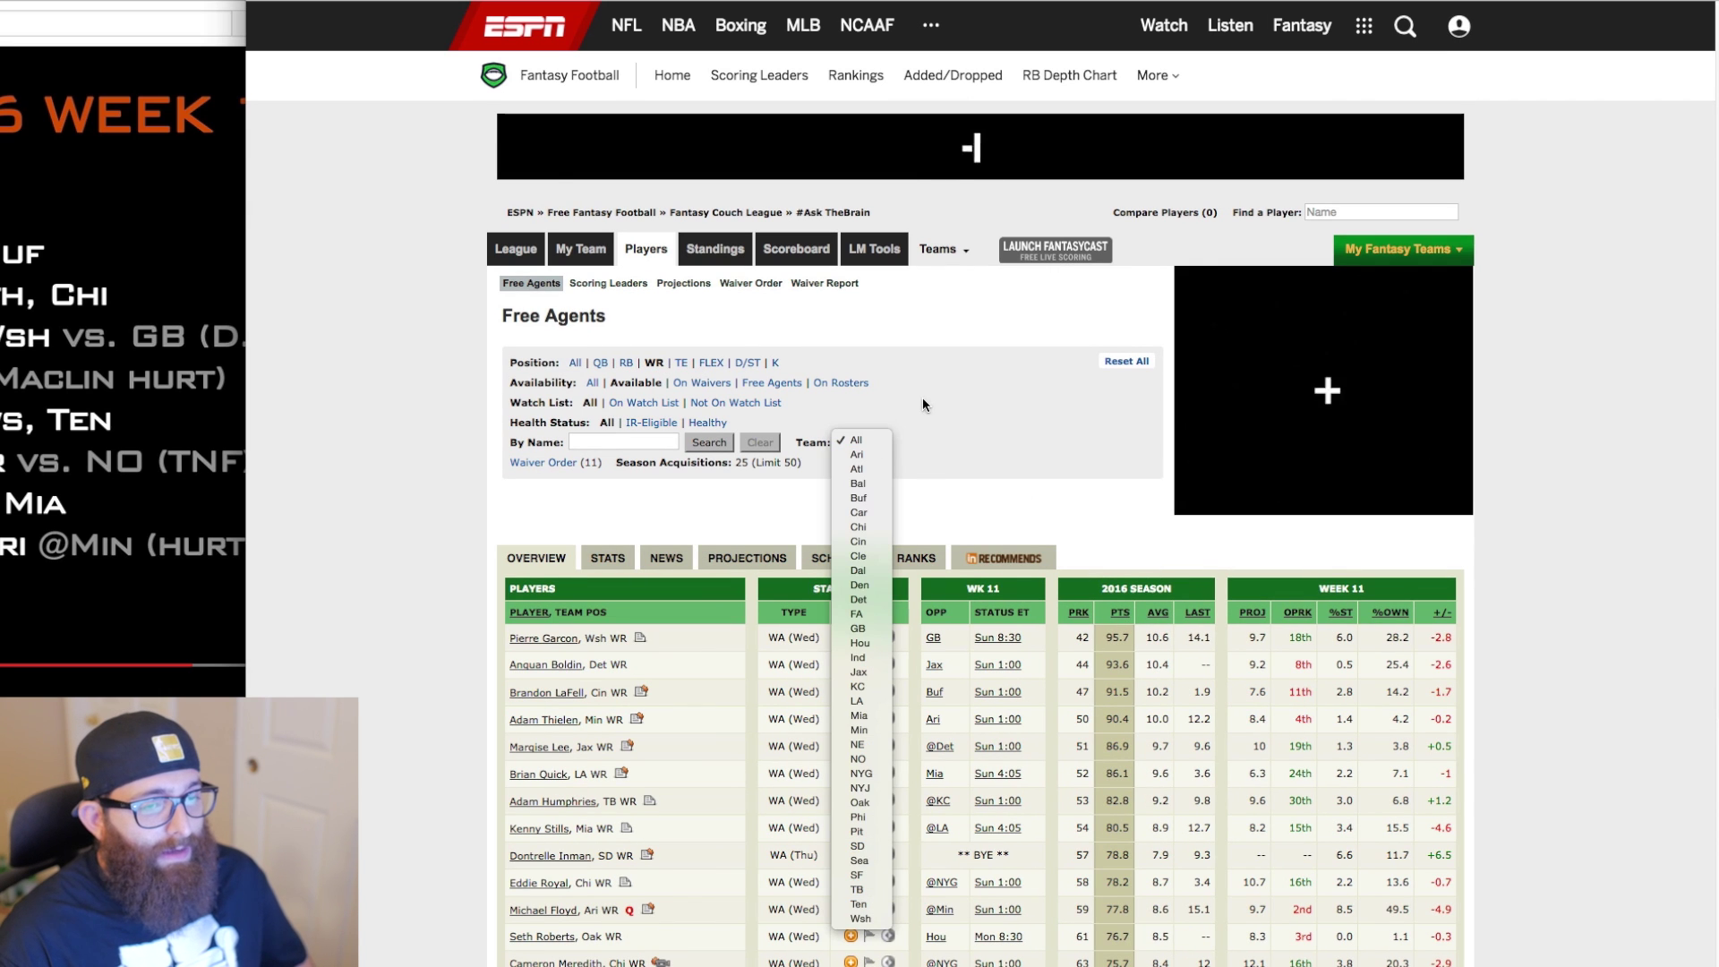
left_click(859, 527)
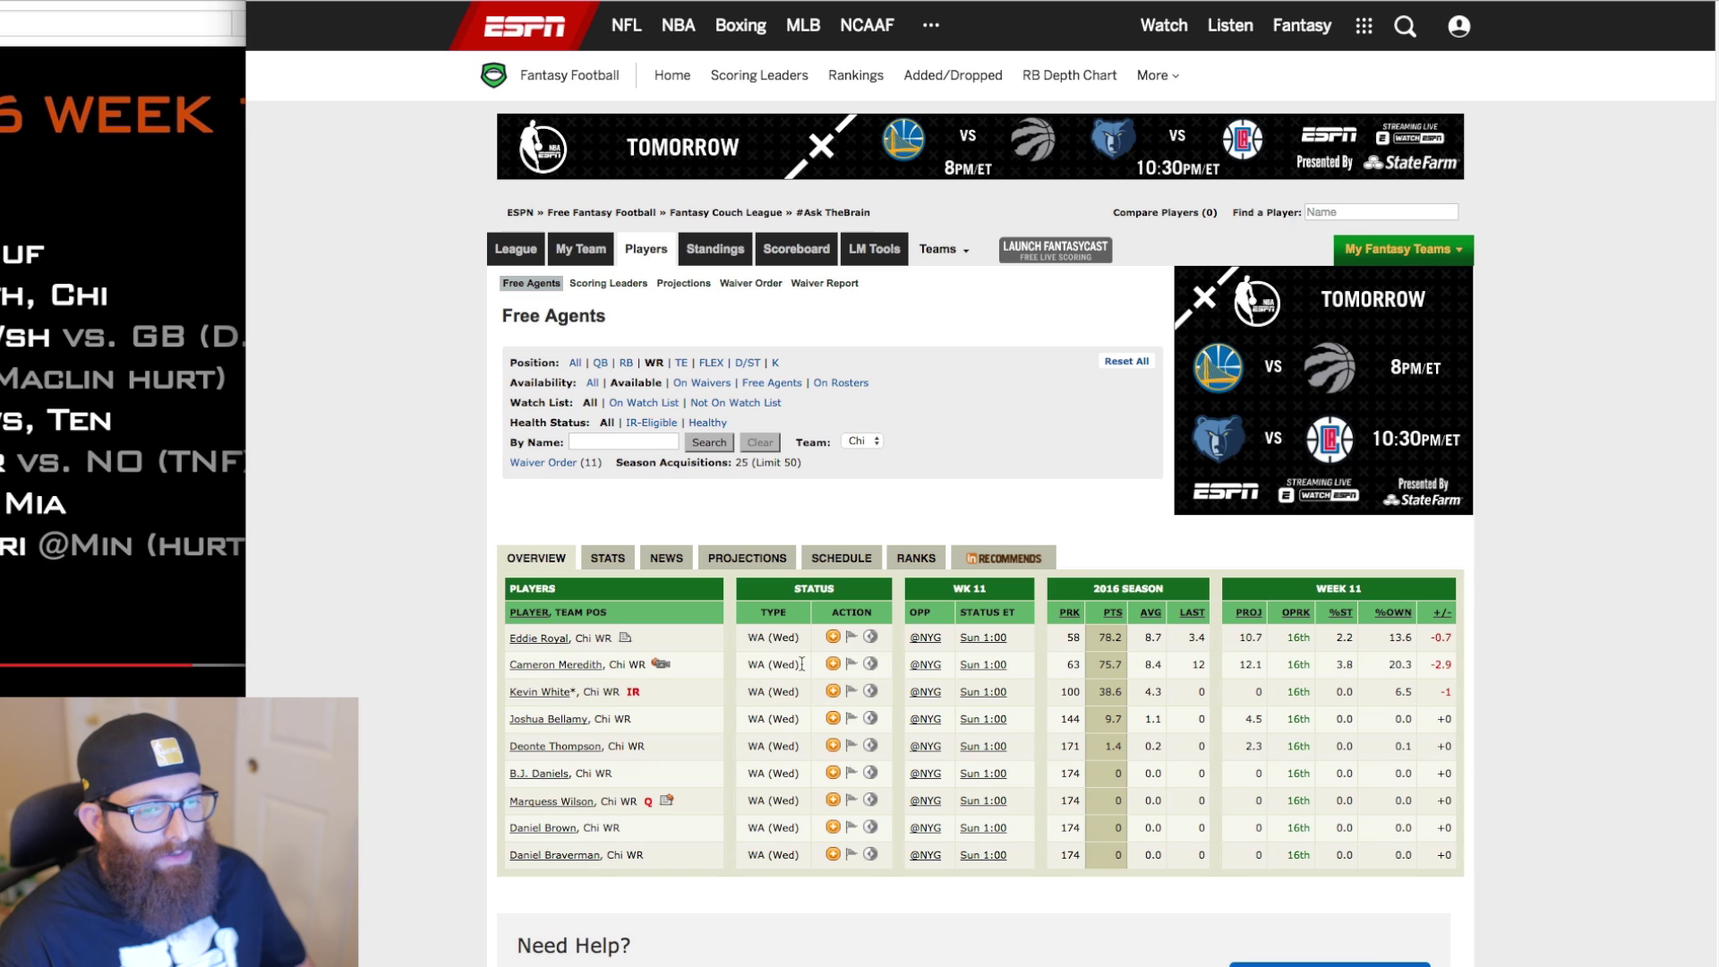
left_click(829, 666)
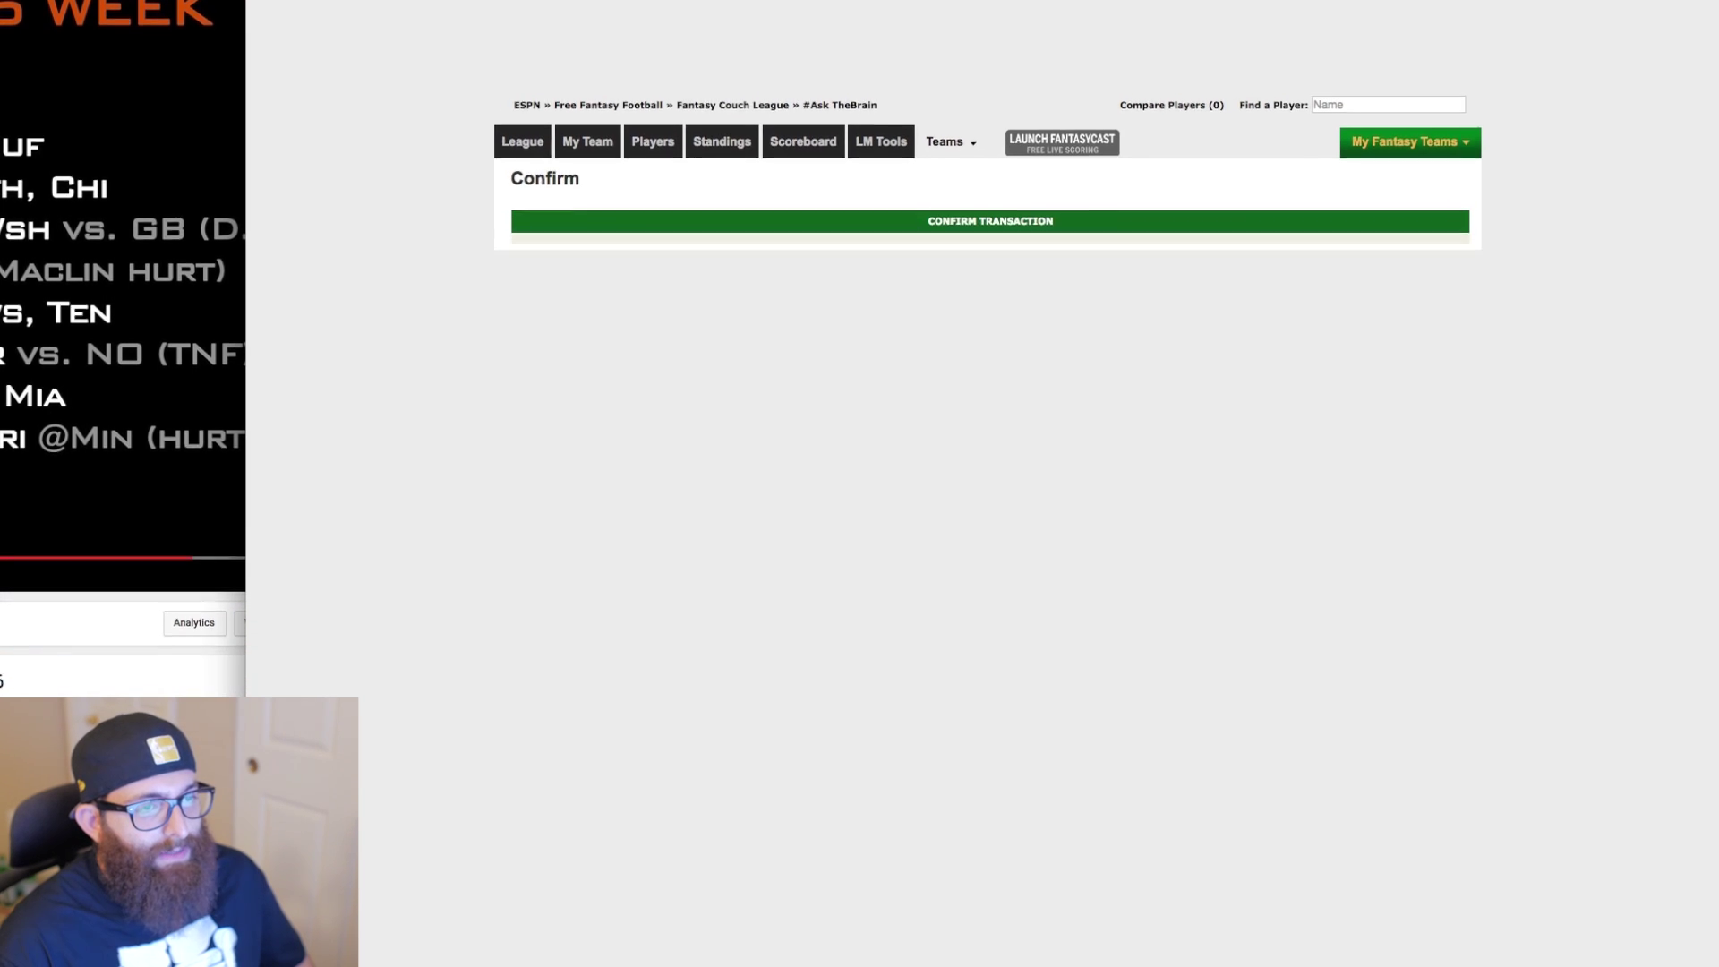
left_click(530, 311)
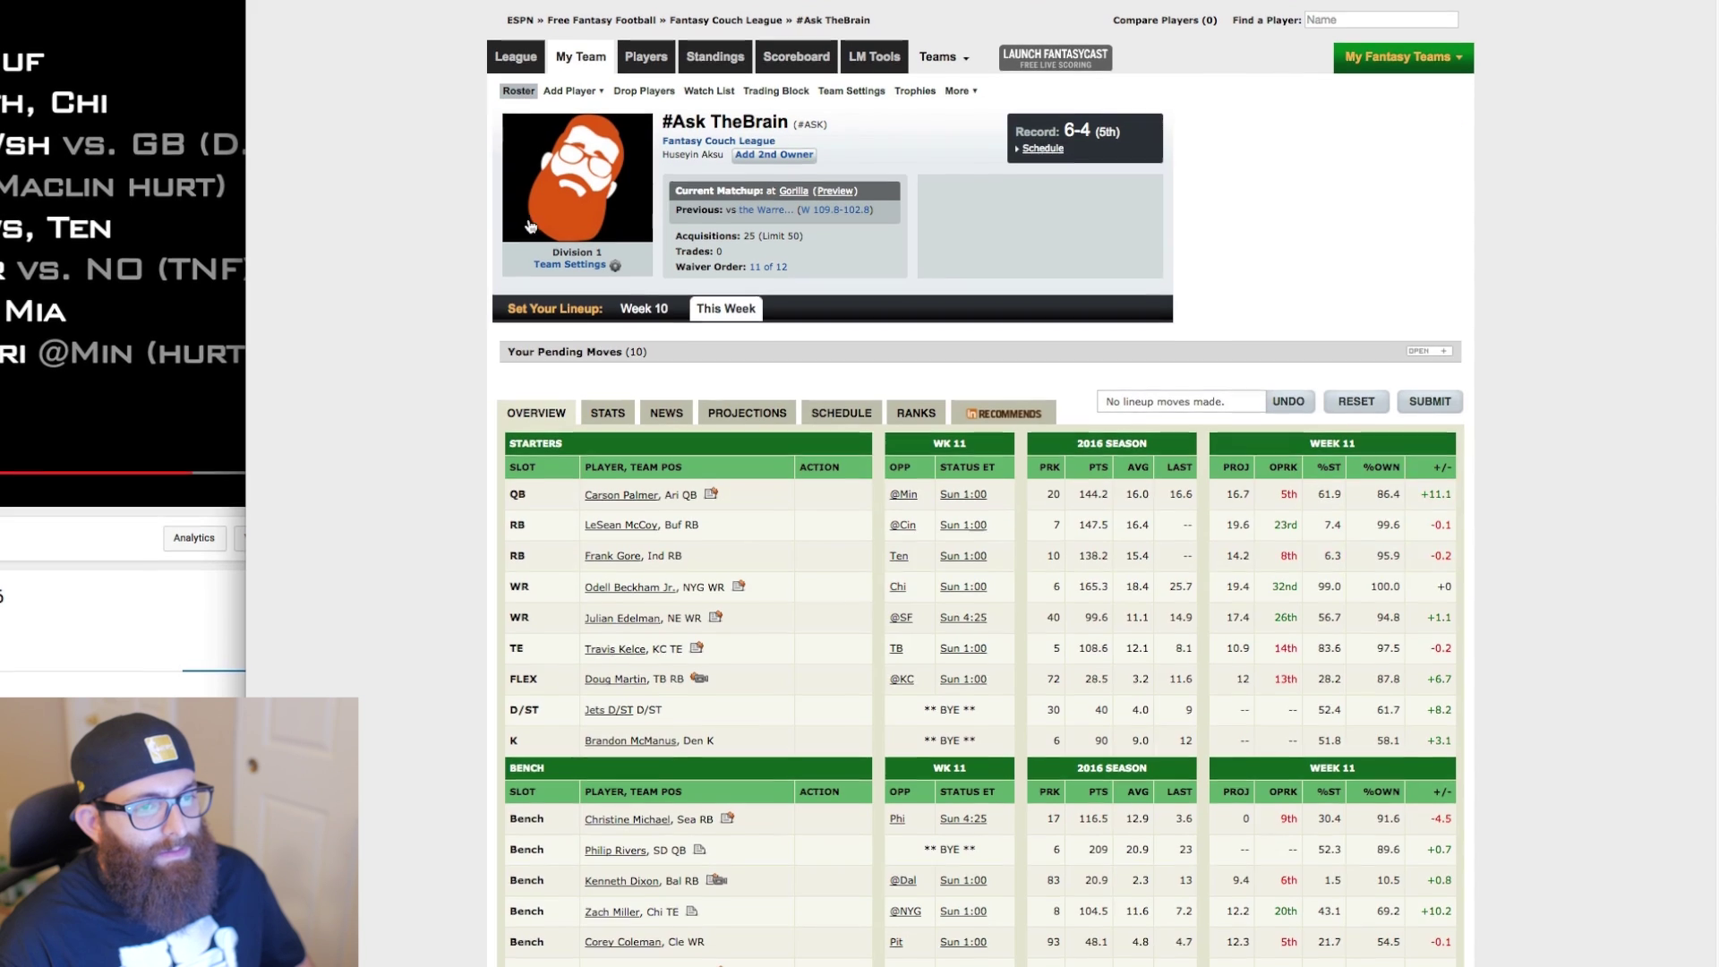
Open the pending claims and raise the Cameron Meredith claim that drops Paul Perkins to priority 6
left_click(730, 349)
scroll(1060, 462, "down", 1)
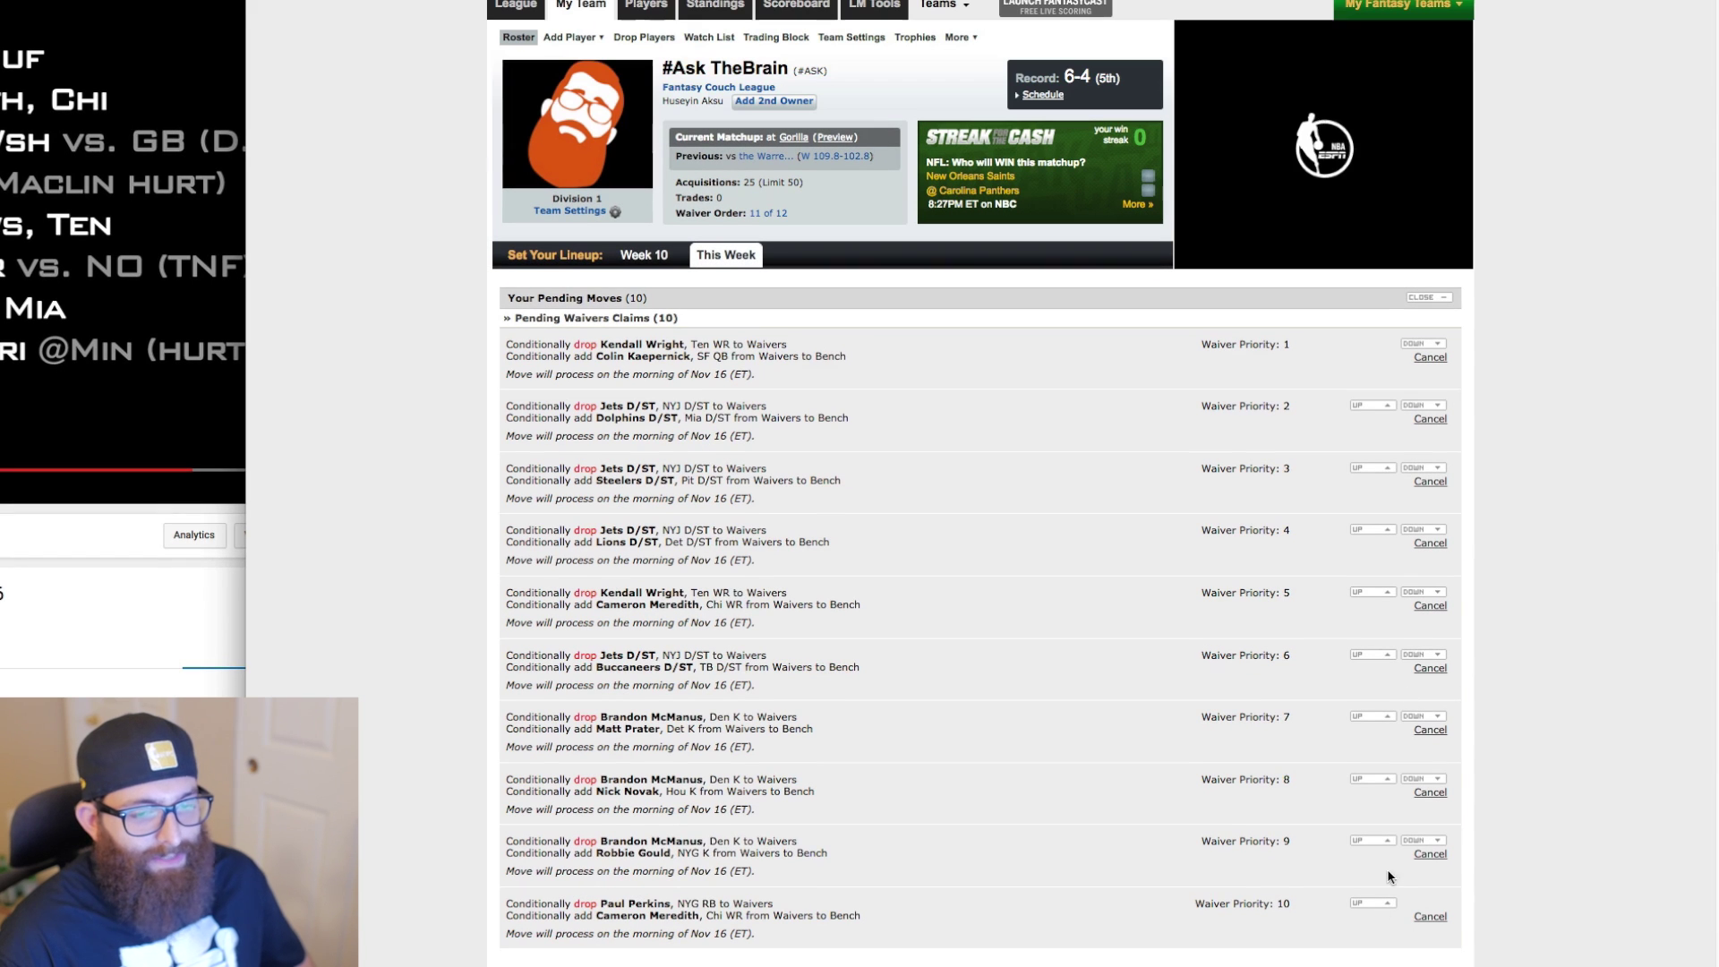
left_click(1360, 904)
left_click(1369, 842)
left_click(1372, 780)
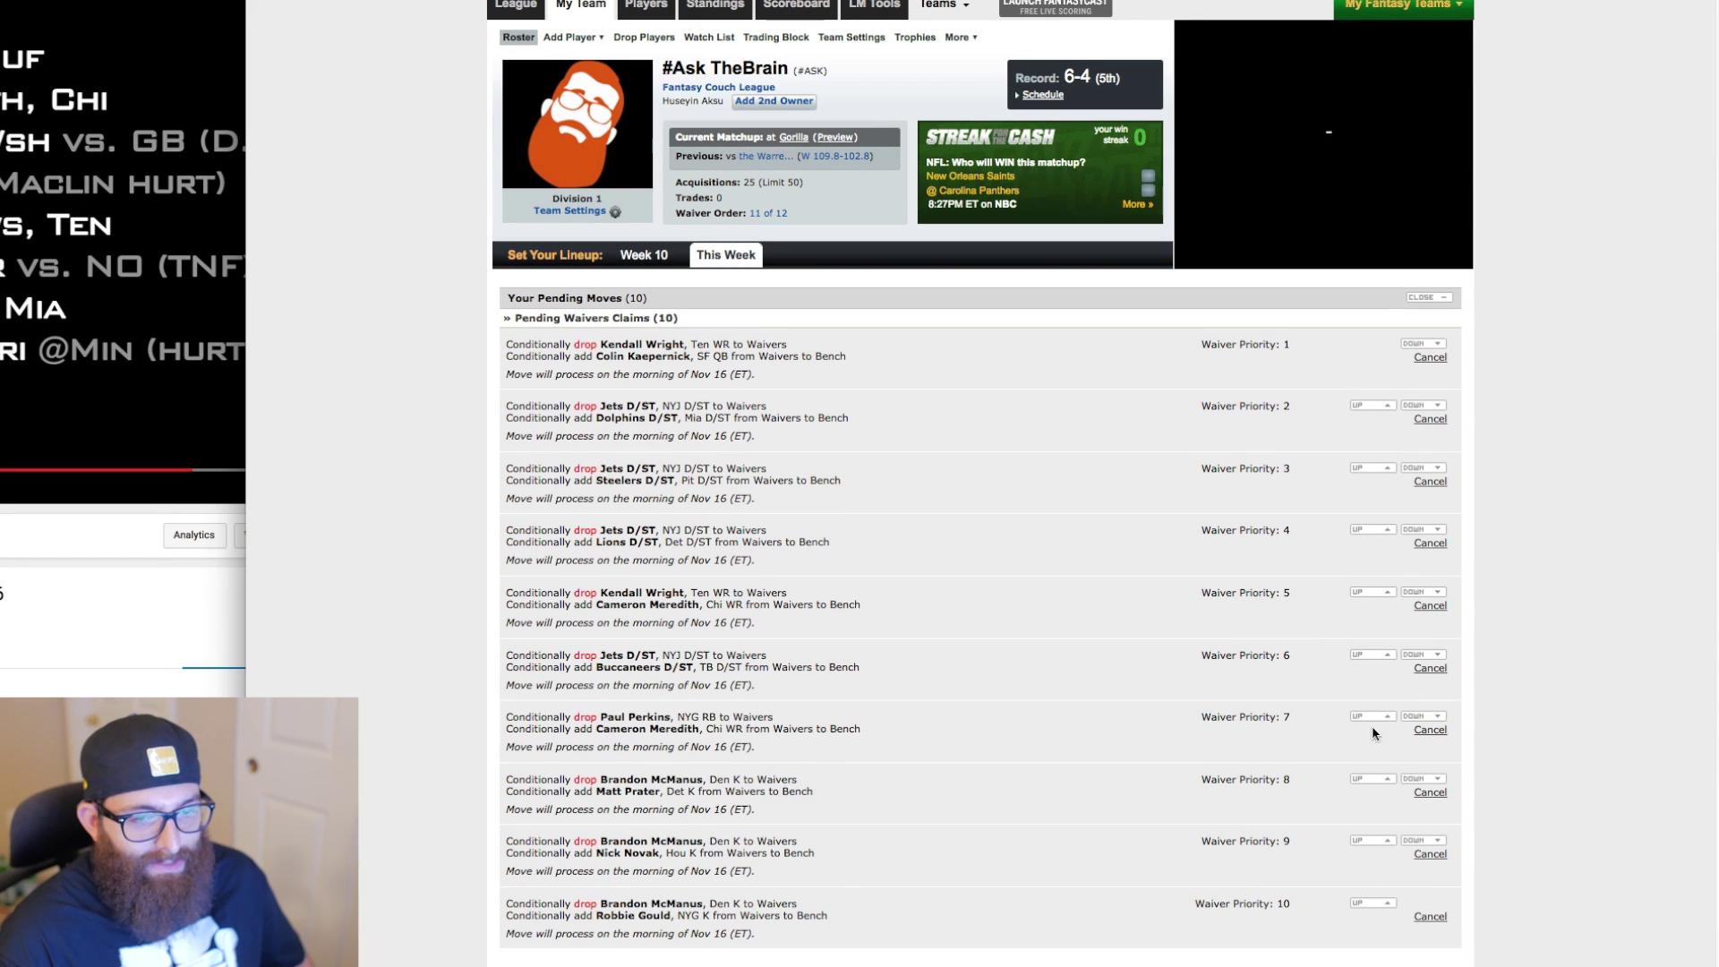
left_click(1371, 721)
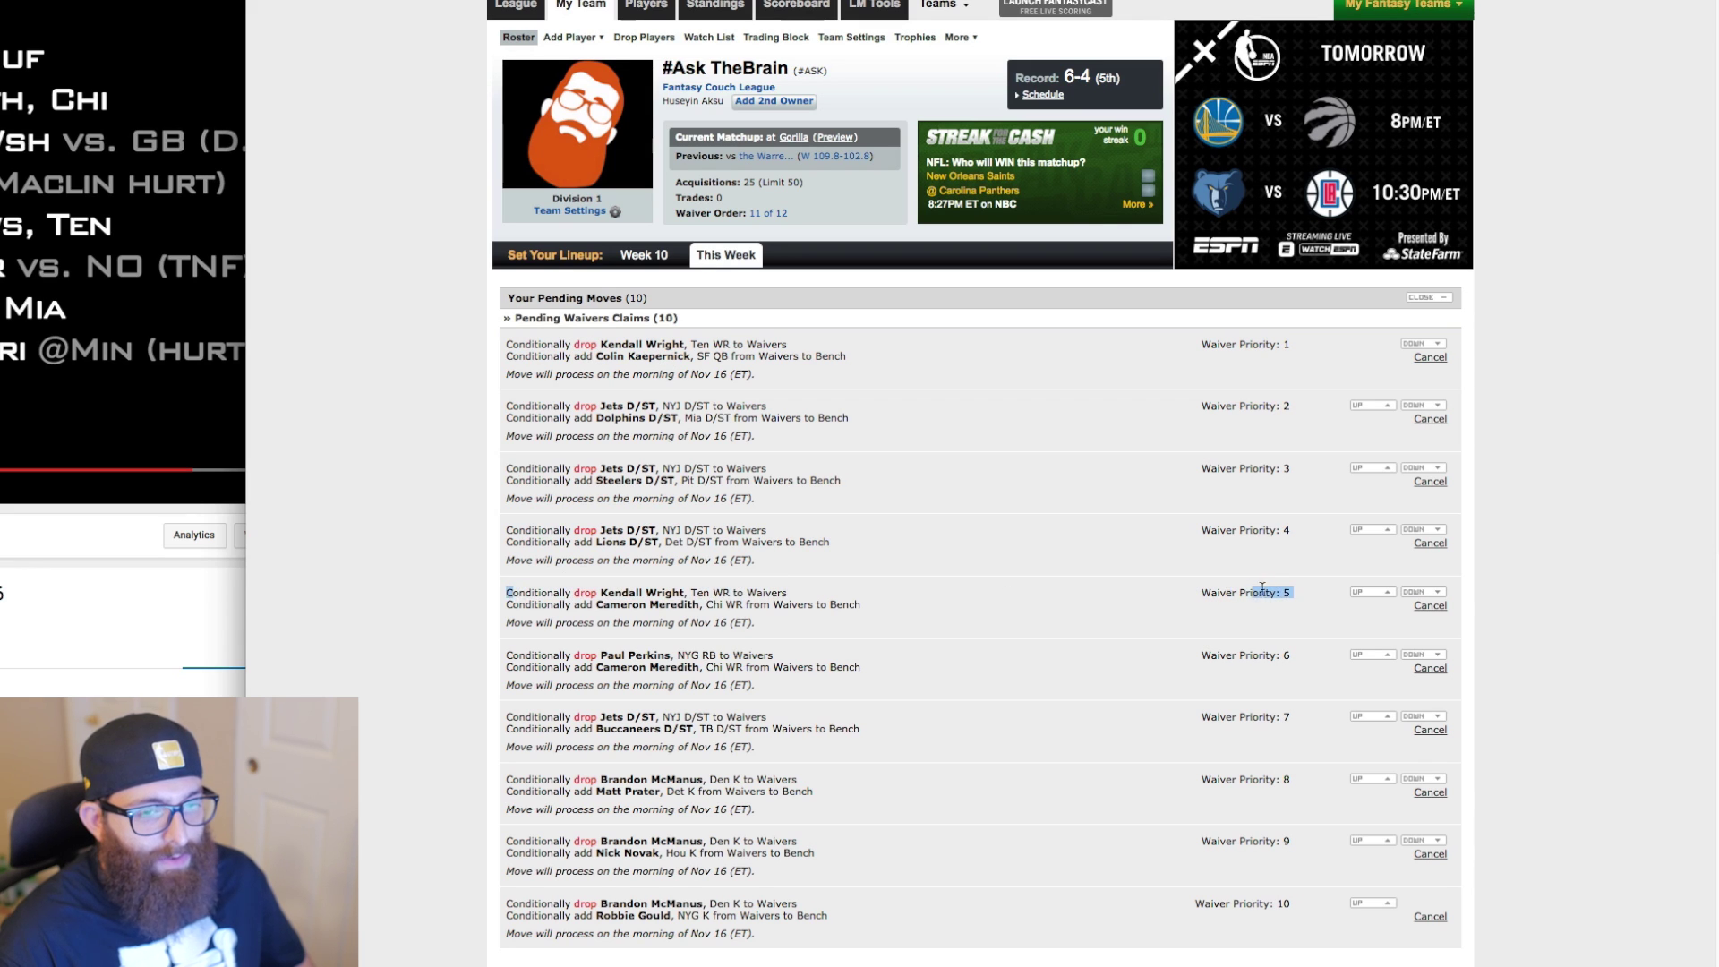
Compare the two Cameron Meredith claims at priorities 5 and 6, checking which player each one drops
triple_click(761, 593)
double_click(981, 581)
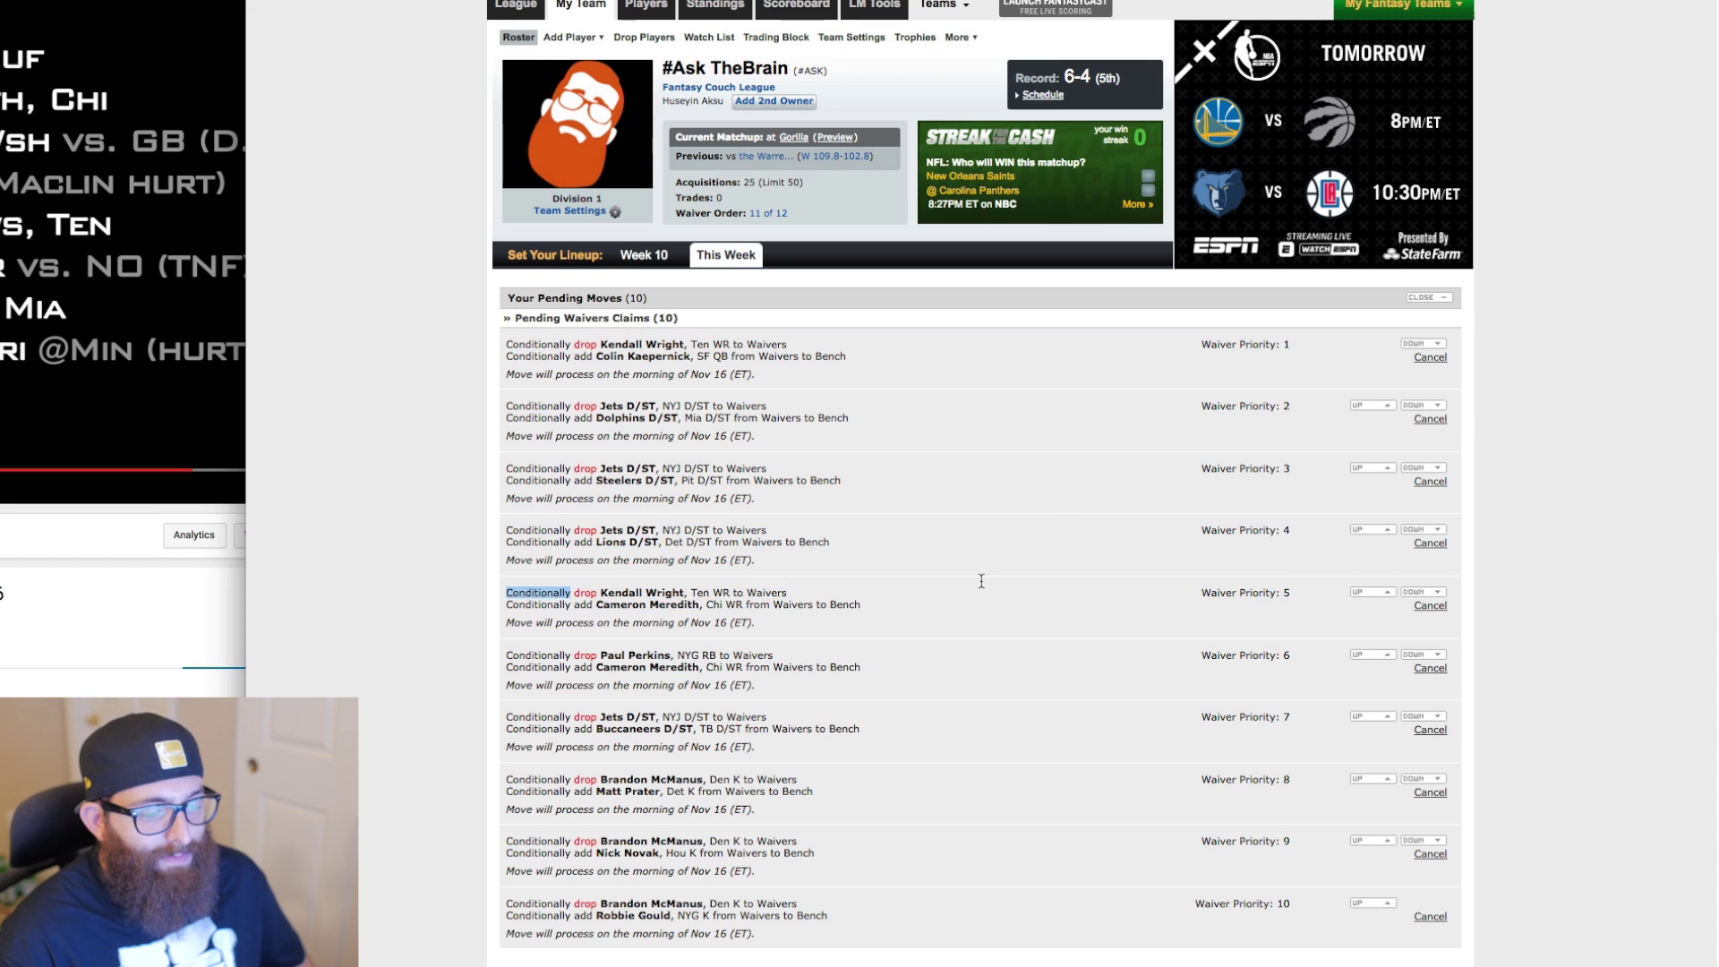
left_click(1292, 591)
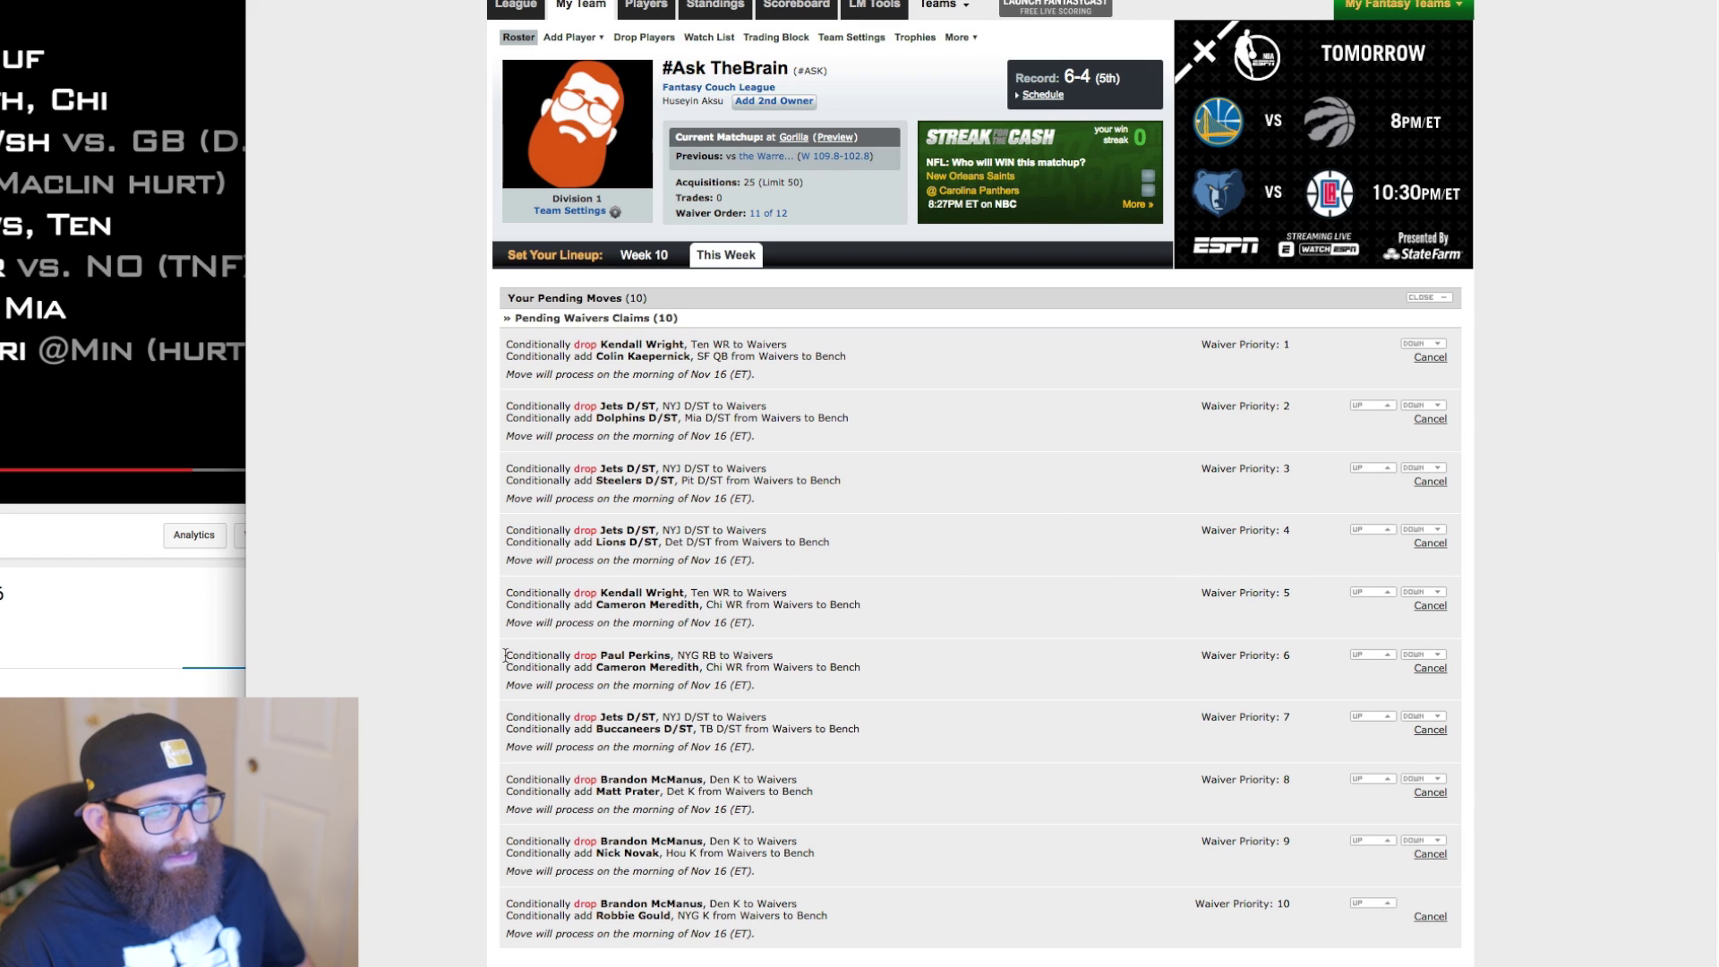
left_click_drag(504, 656, 1193, 664)
left_click(1278, 656)
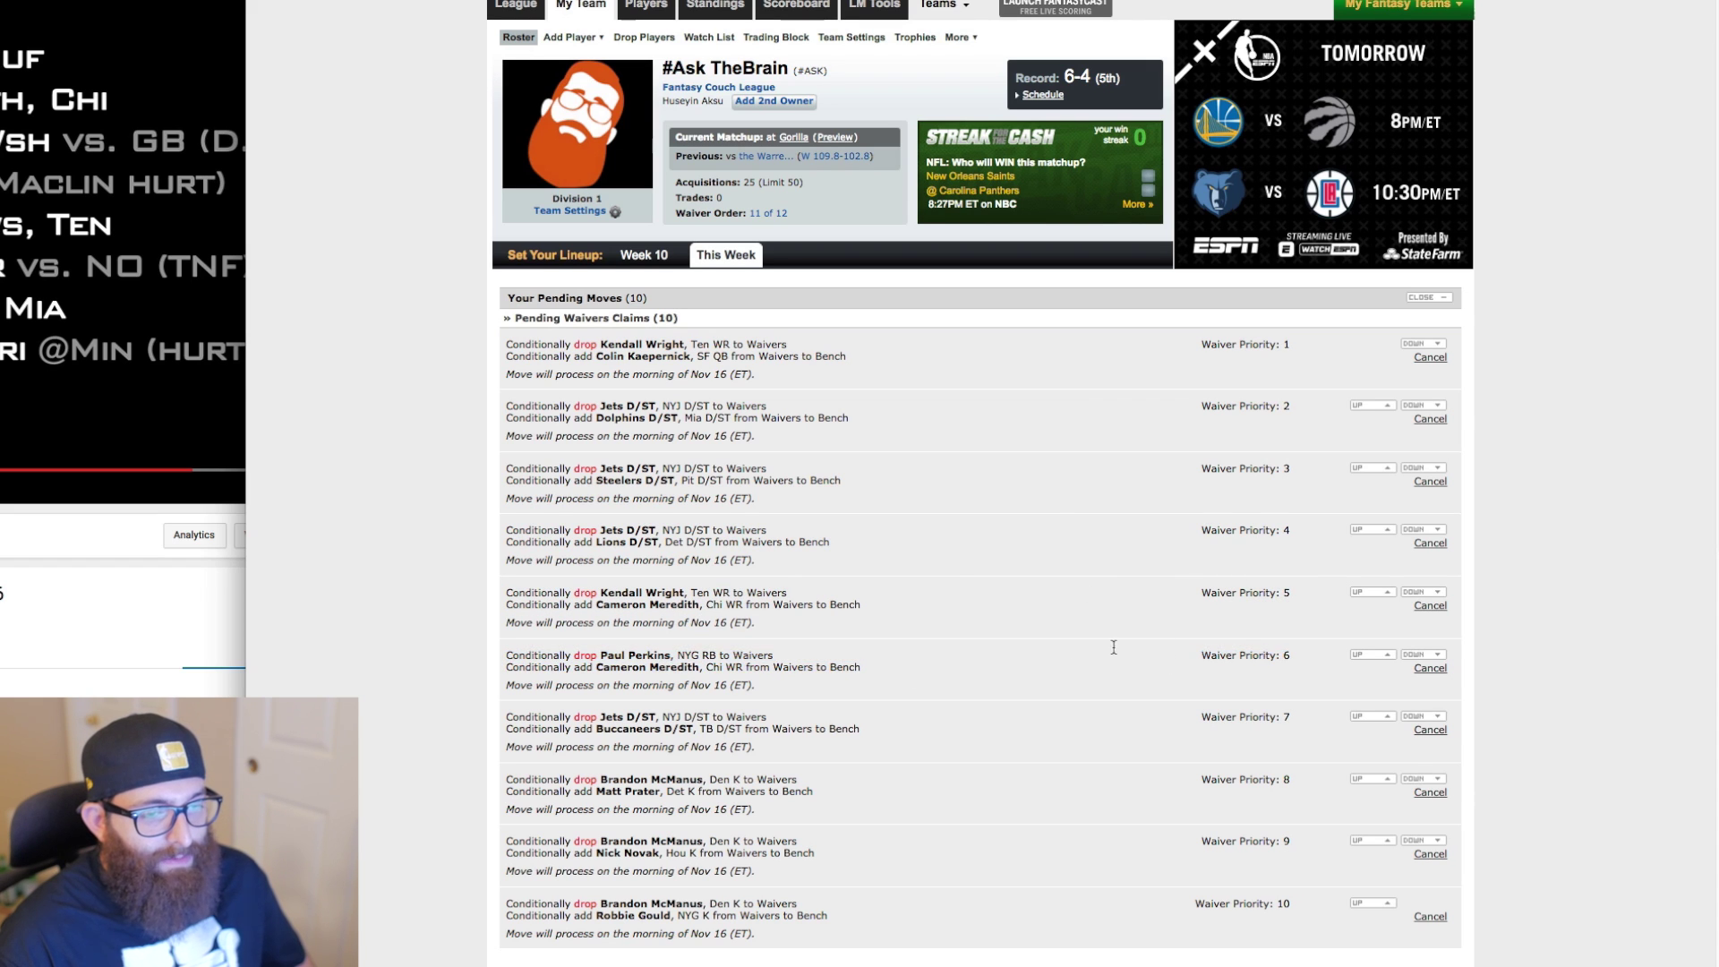
left_click_drag(505, 654, 820, 667)
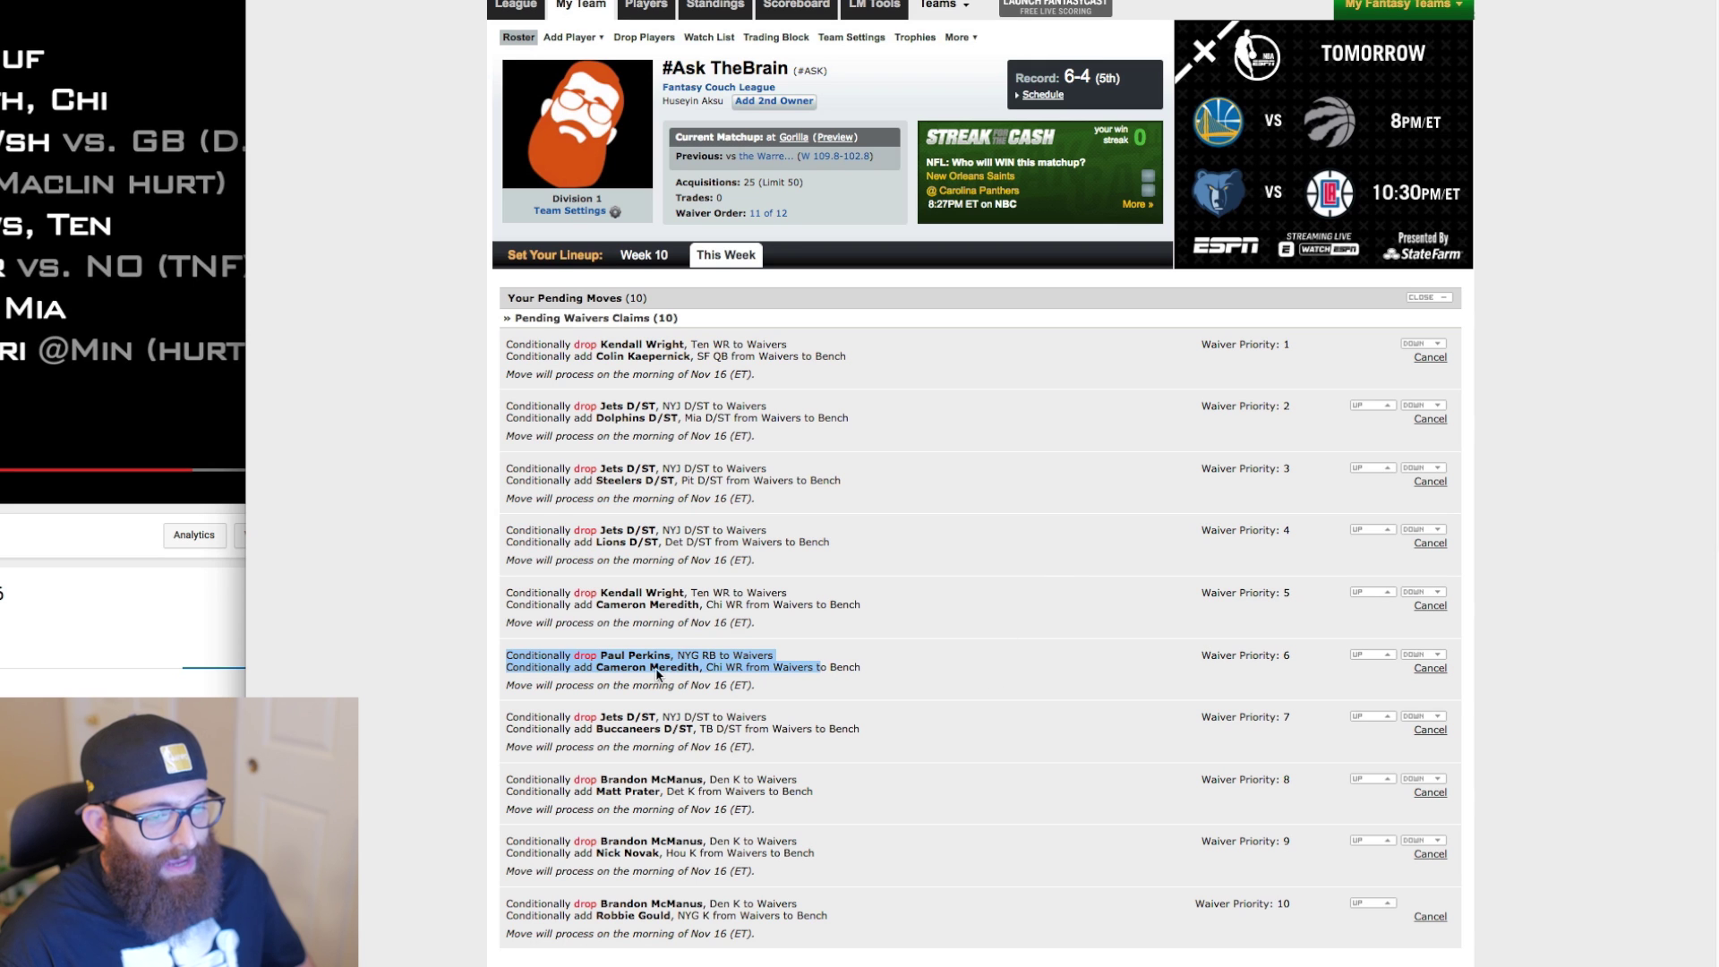
left_click(627, 658)
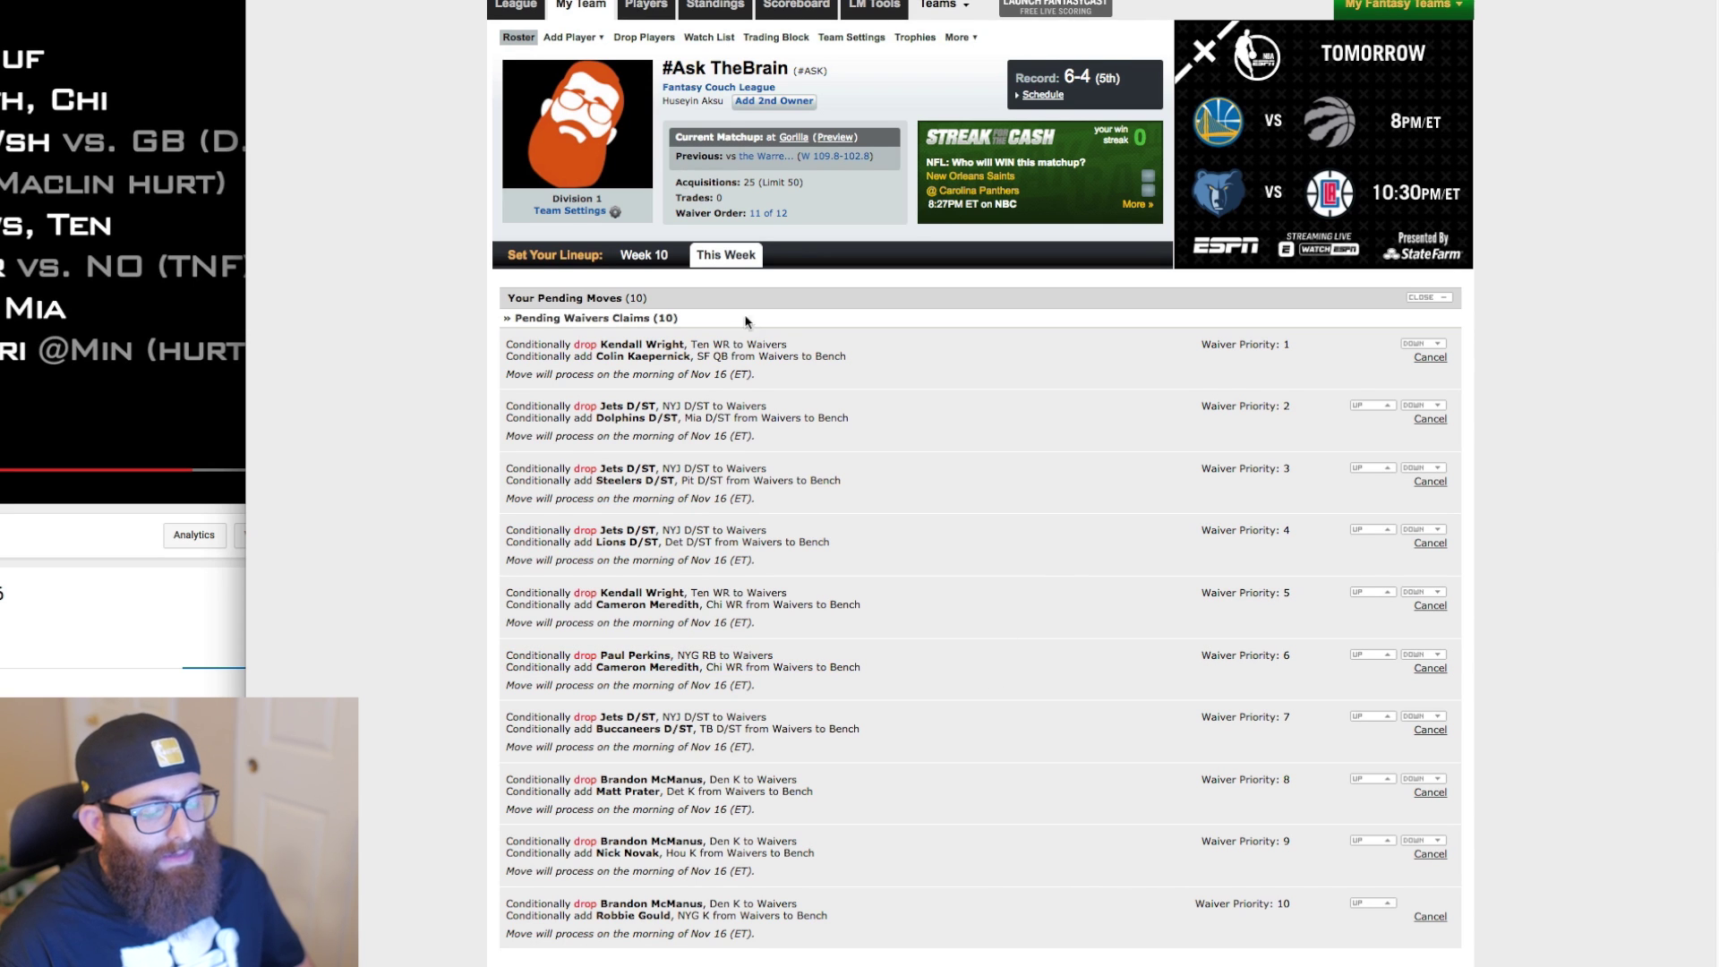
scroll(749, 332, "down", 3)
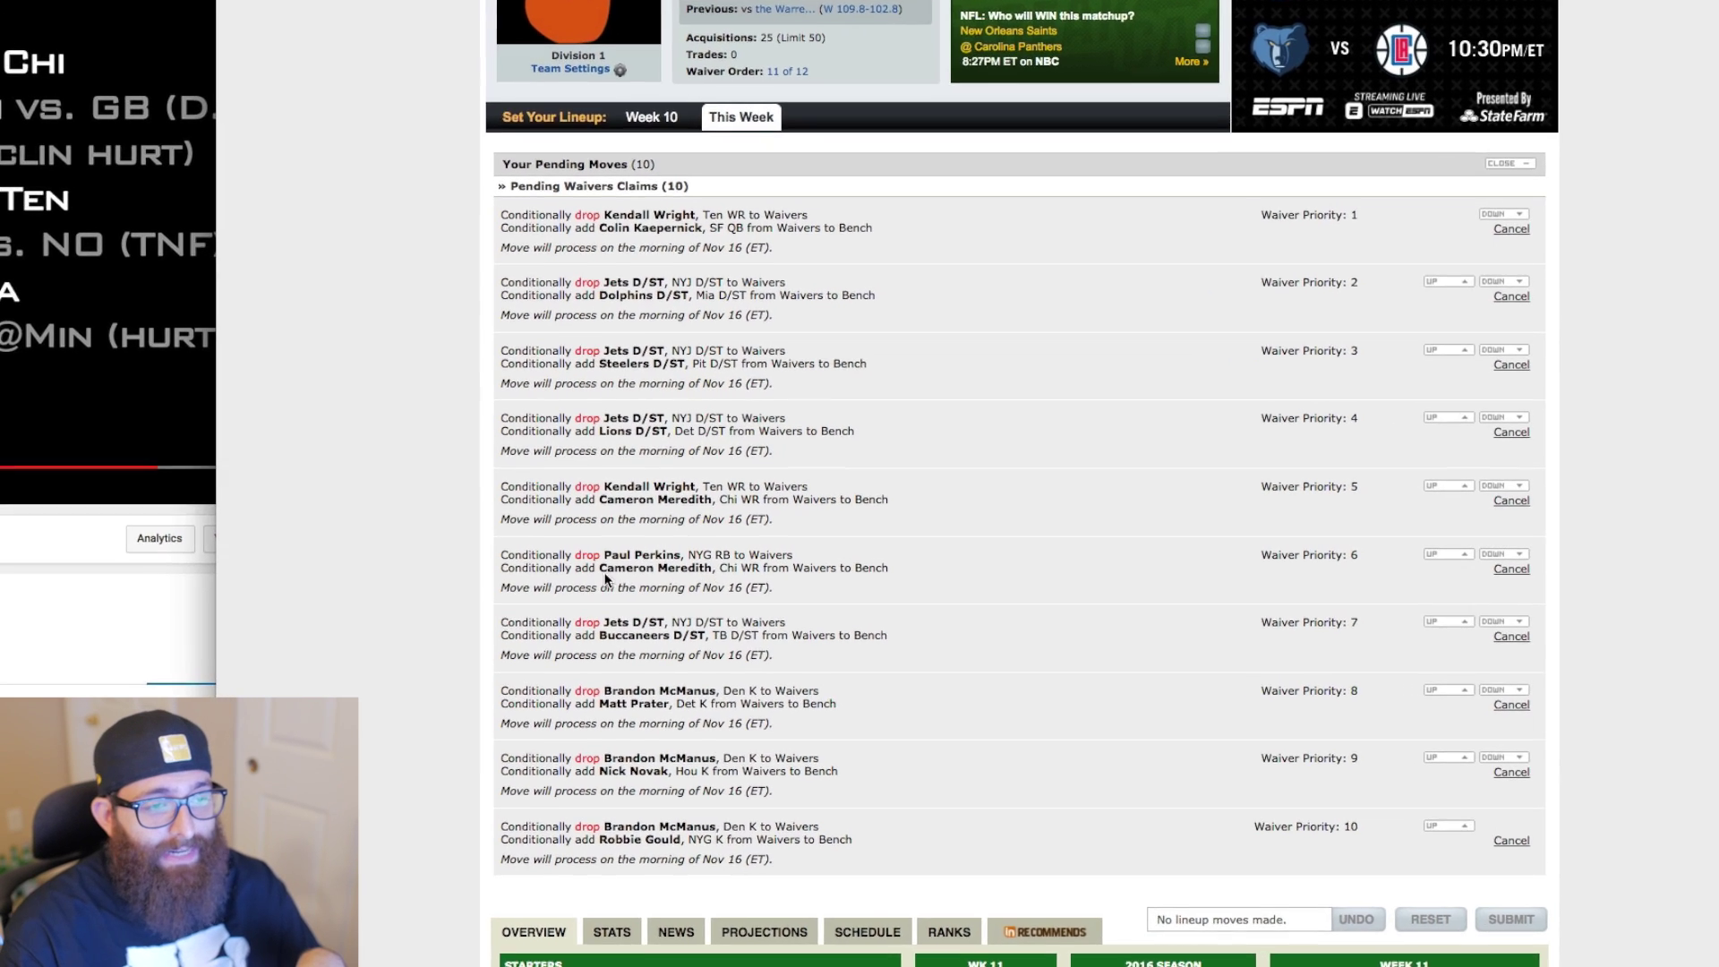
left_click_drag(502, 556, 862, 553)
left_click(1190, 541)
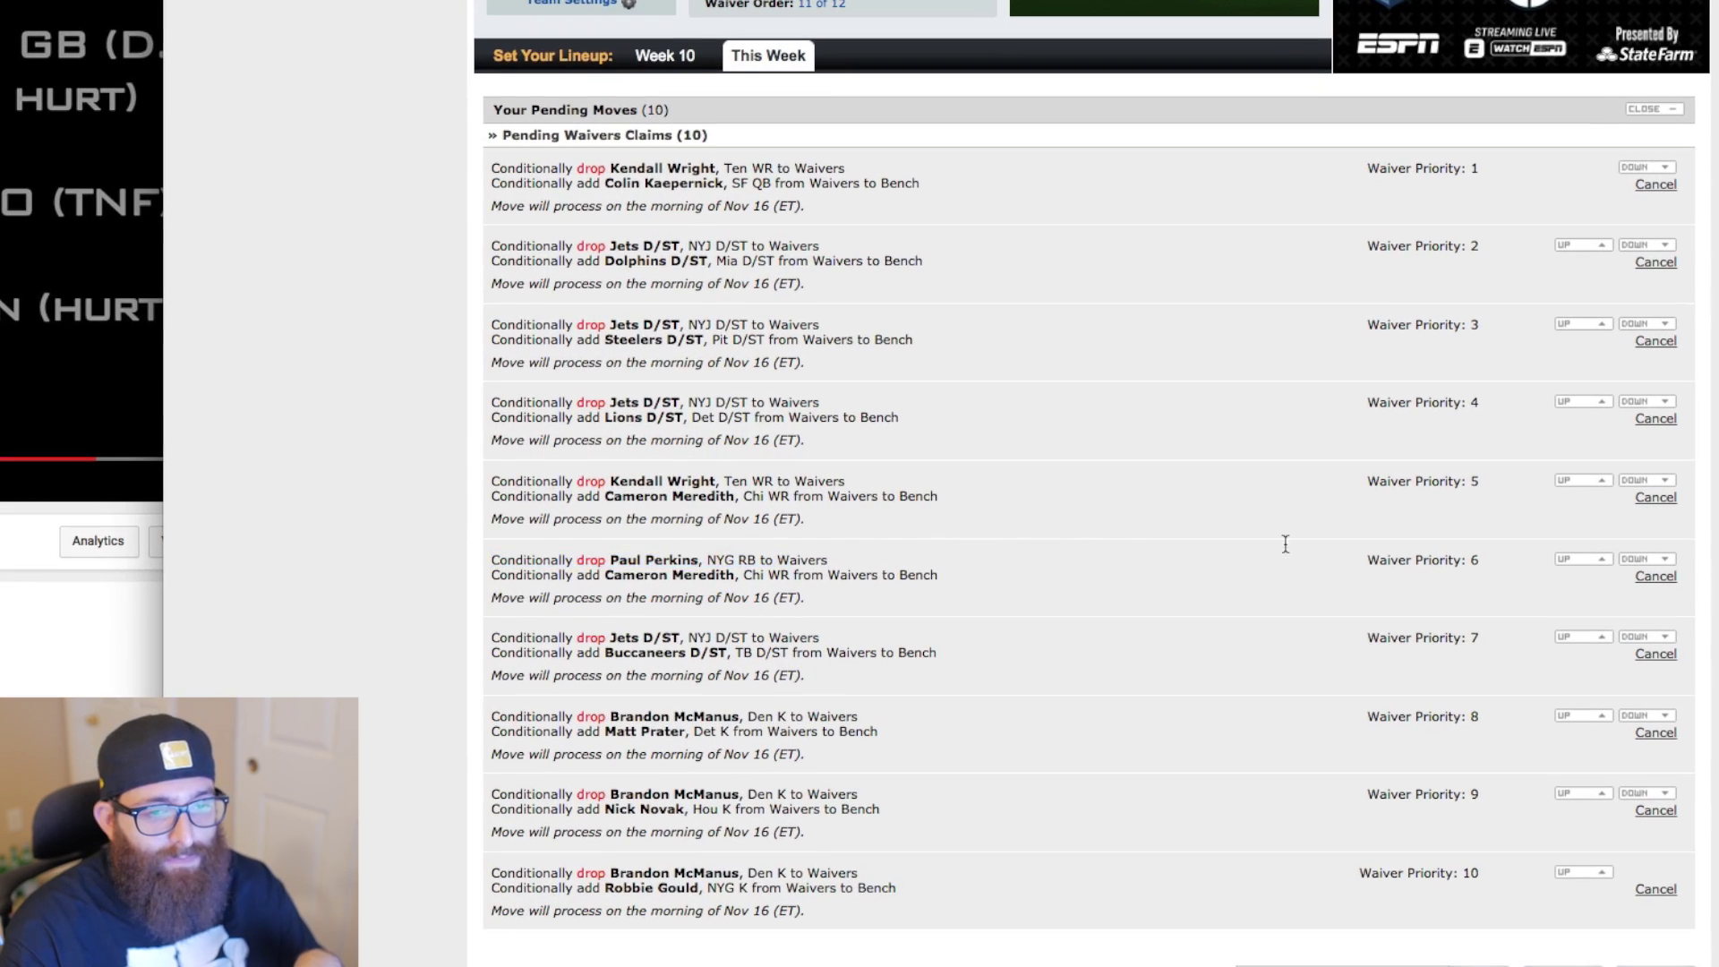
mouse_move(1481, 561)
left_mouse_down()
mouse_move(1439, 556)
mouse_move(1466, 576)
left_mouse_up()
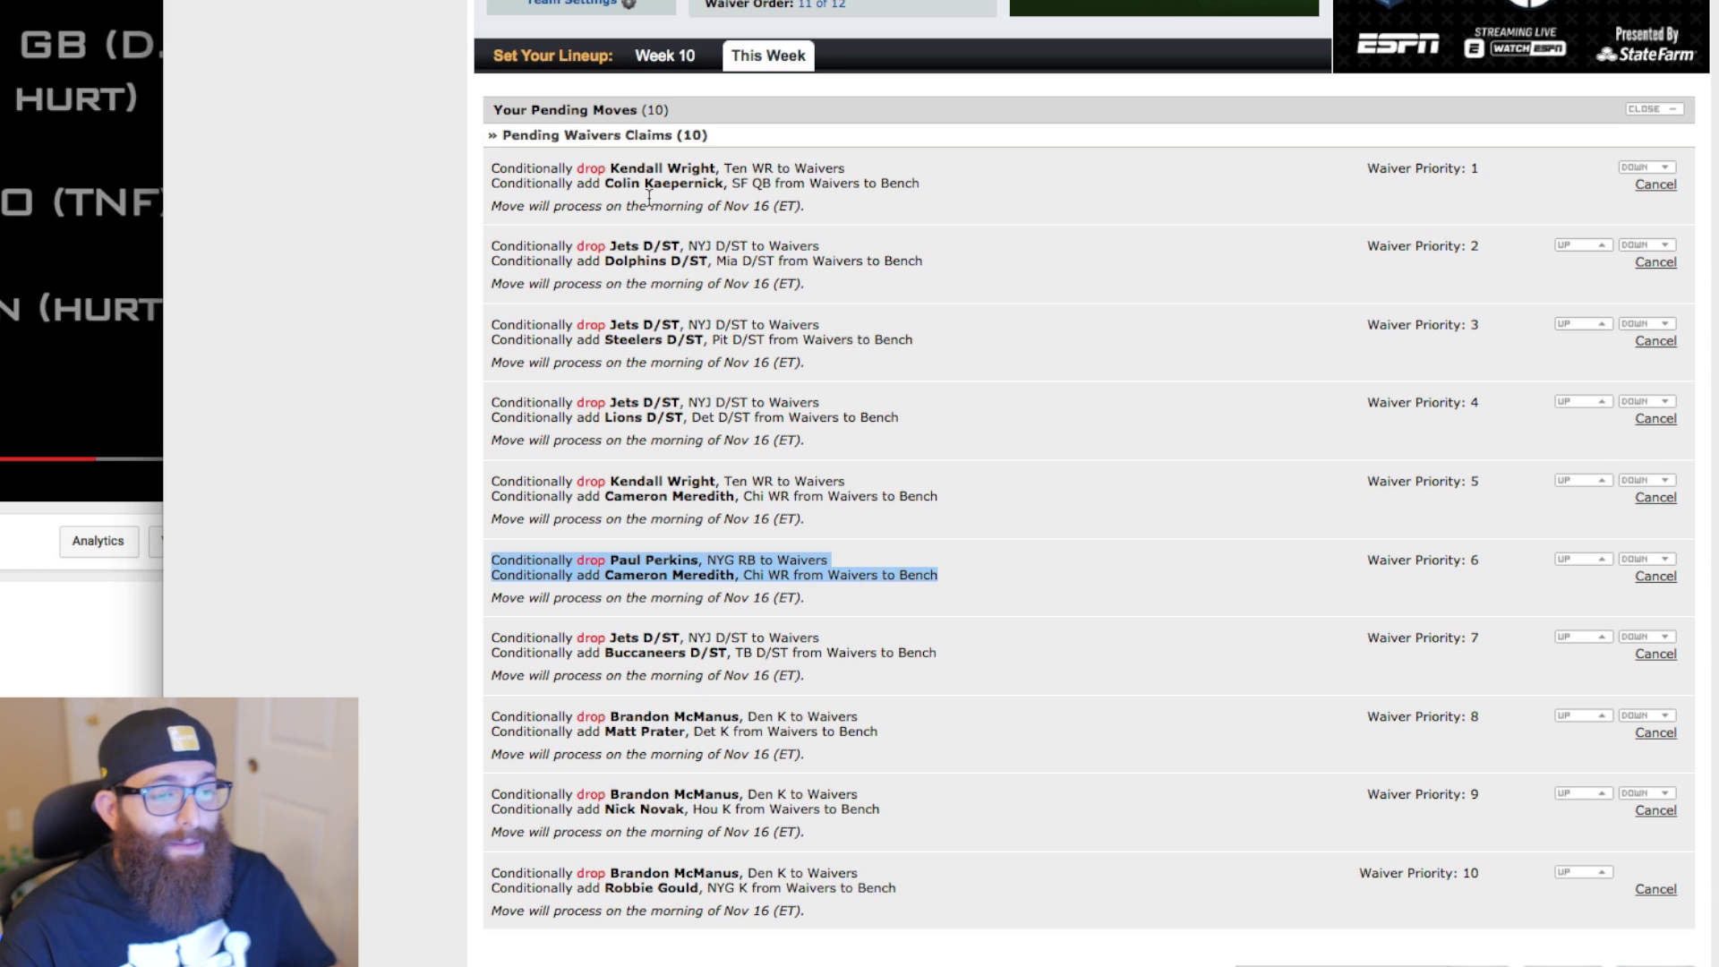
Cancel the priority 6 waiver claim that adds Cameron Meredith and drops Paul Perkins
left_click(496, 475)
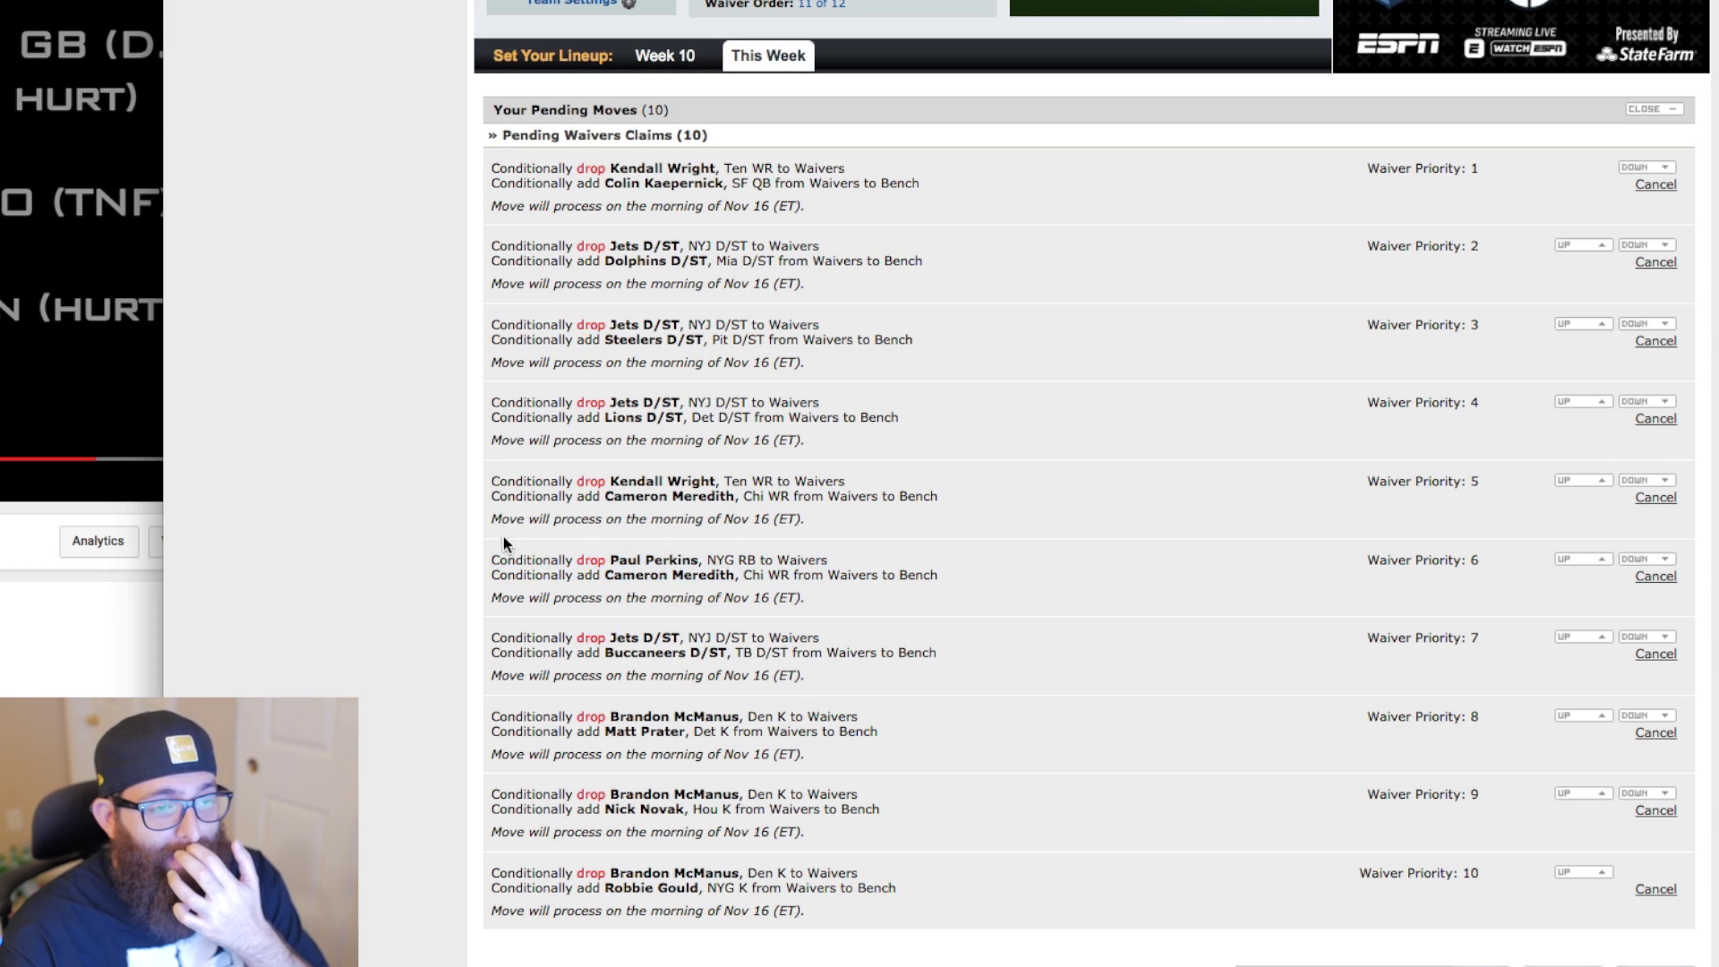
left_click_drag(619, 483, 884, 499)
left_click_drag(492, 559, 937, 578)
left_click(913, 565)
scroll(876, 610, "down", 1)
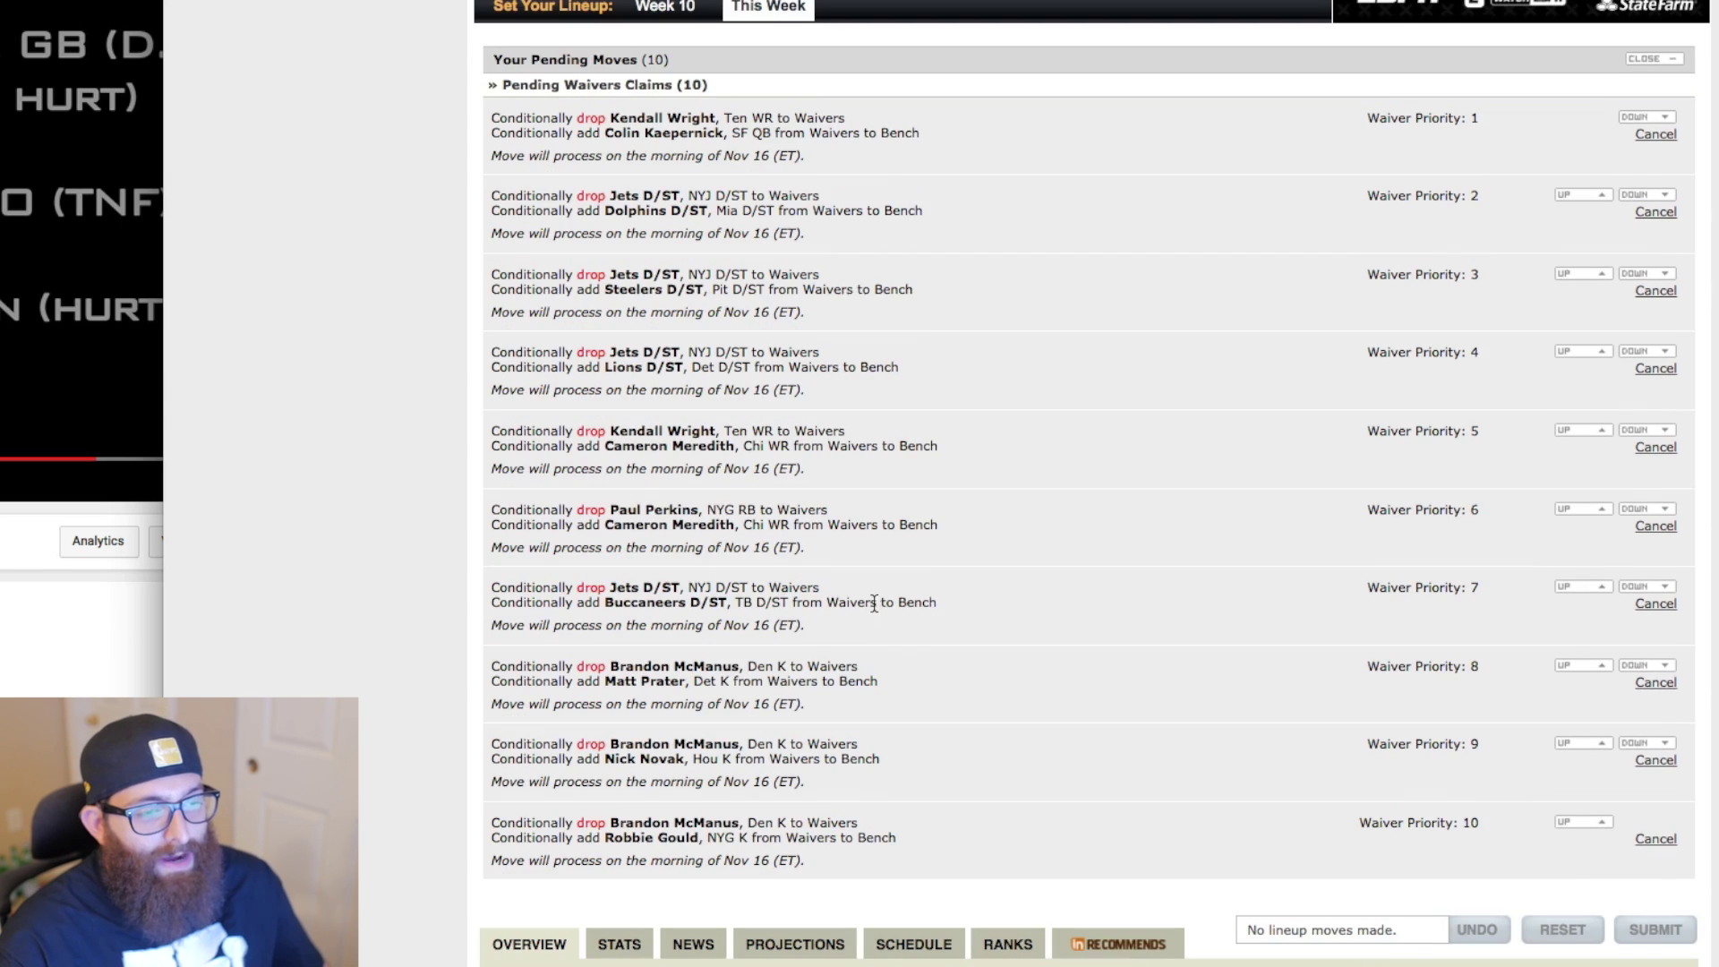
left_click(1651, 530)
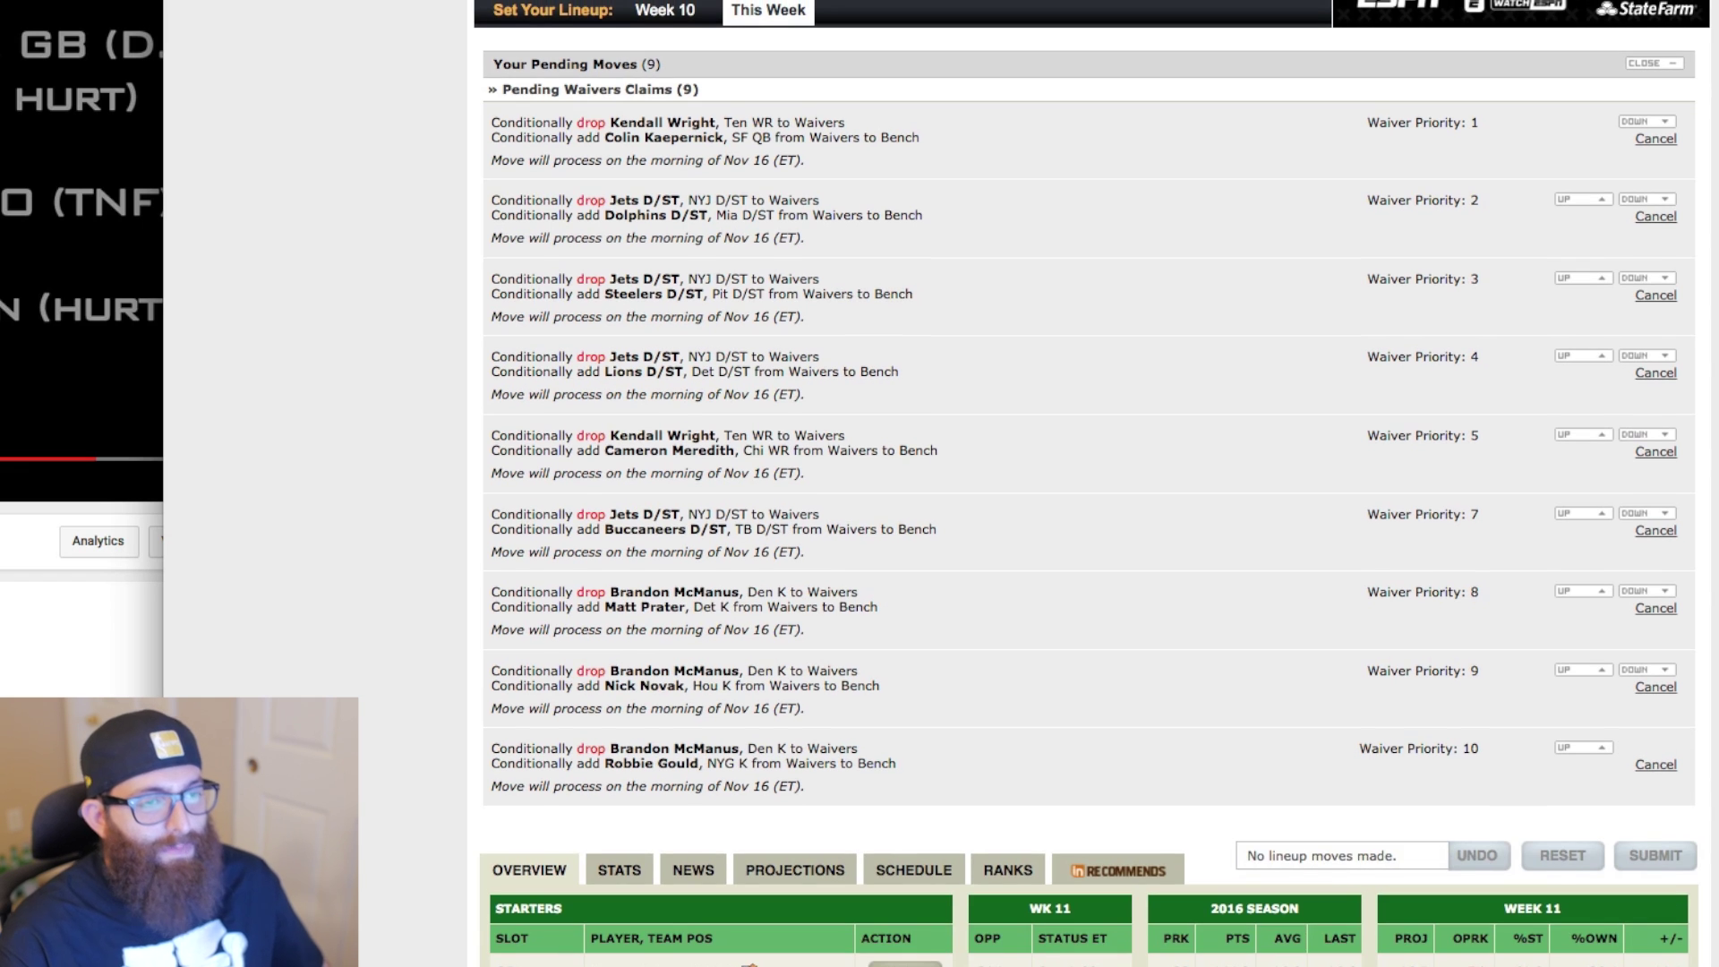